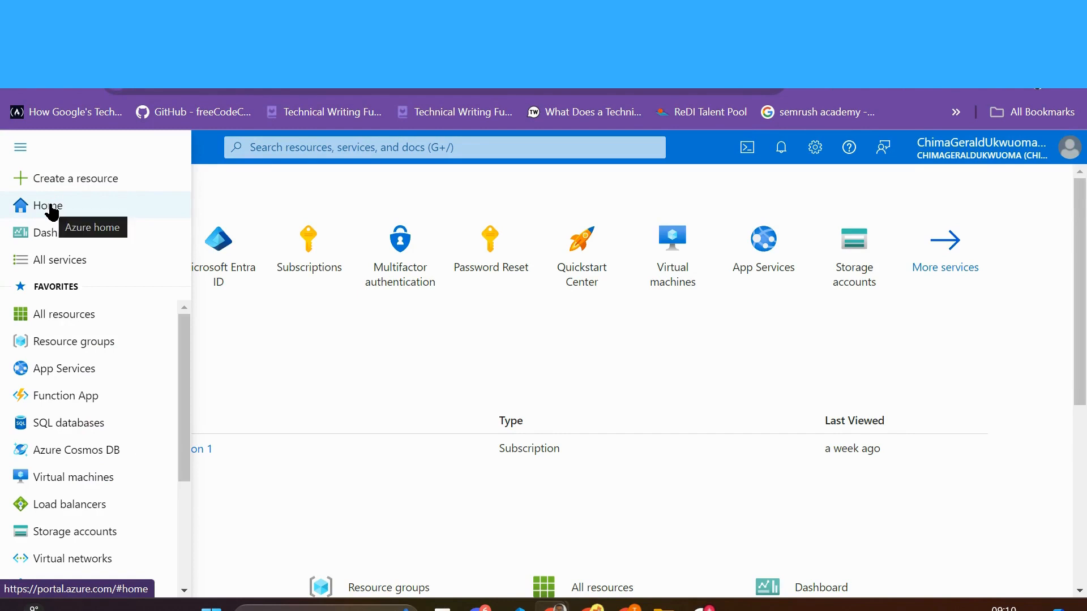
Step: Go from the Azure home page to the Microsoft Entra ID overview via recent services and review the tenant details
left_click(50, 206)
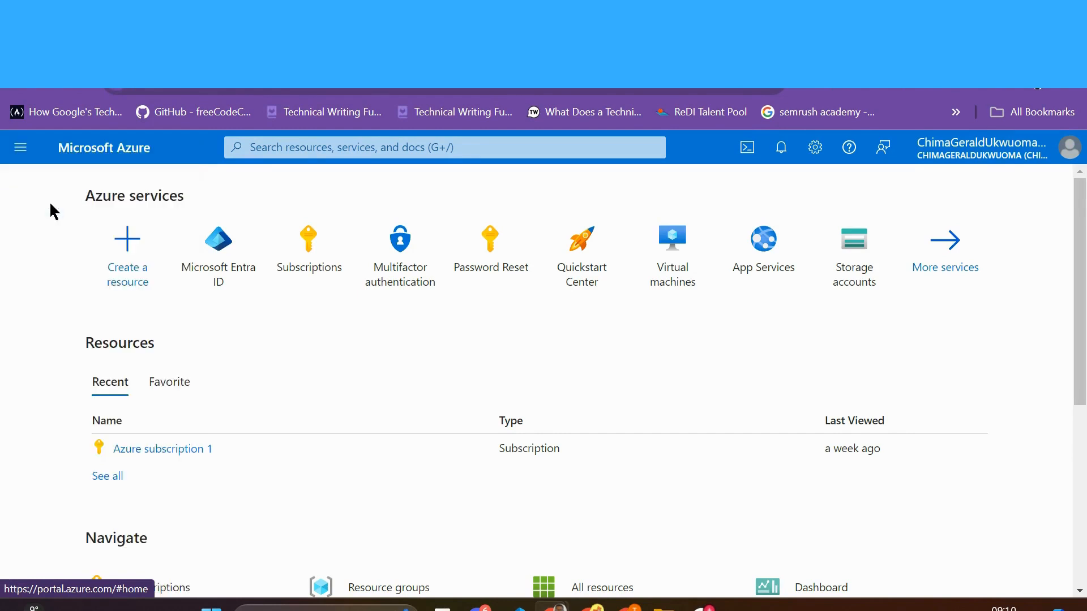
left_click(291, 149)
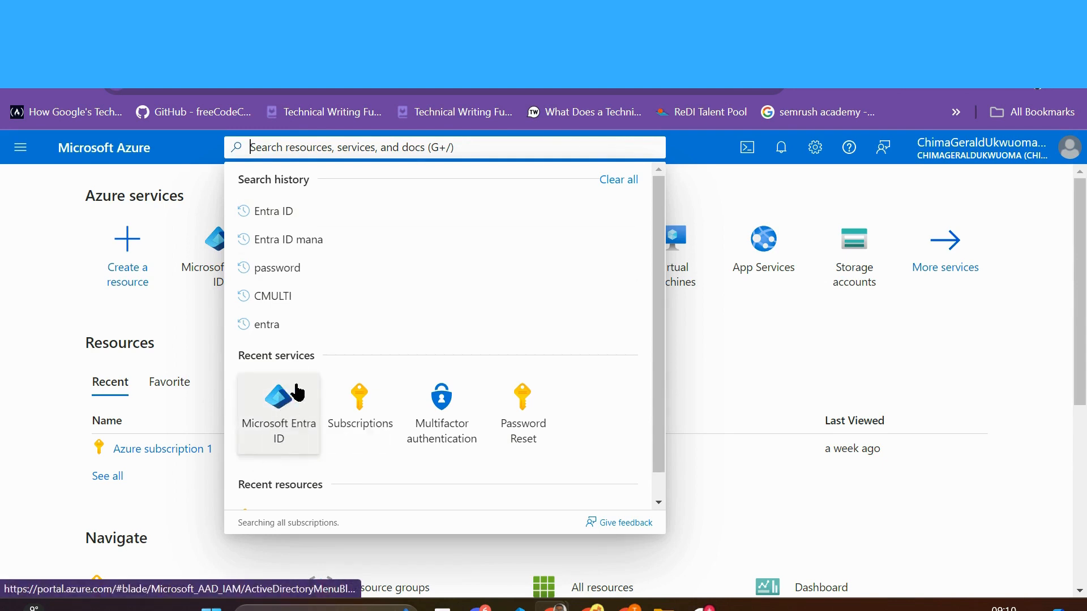
left_click(278, 418)
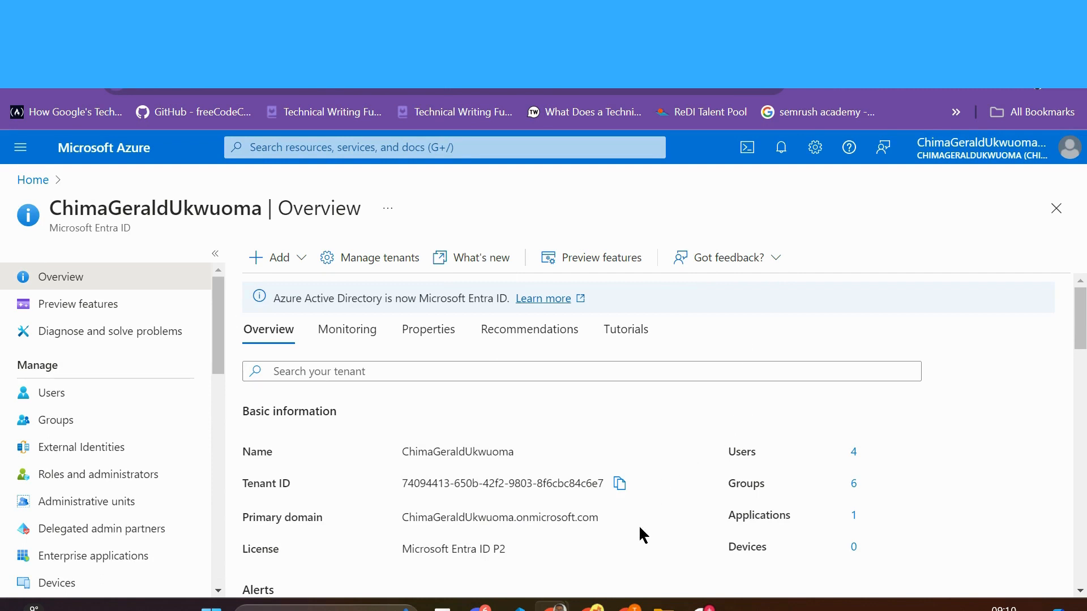
scroll(640, 528, "down", 2)
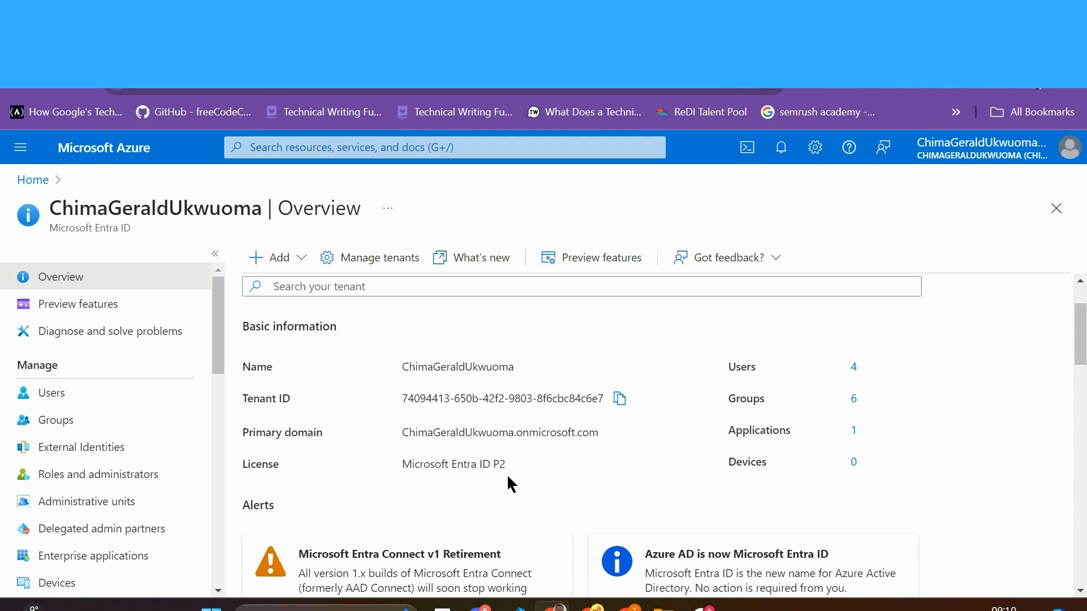
scroll(508, 477, "up", 2)
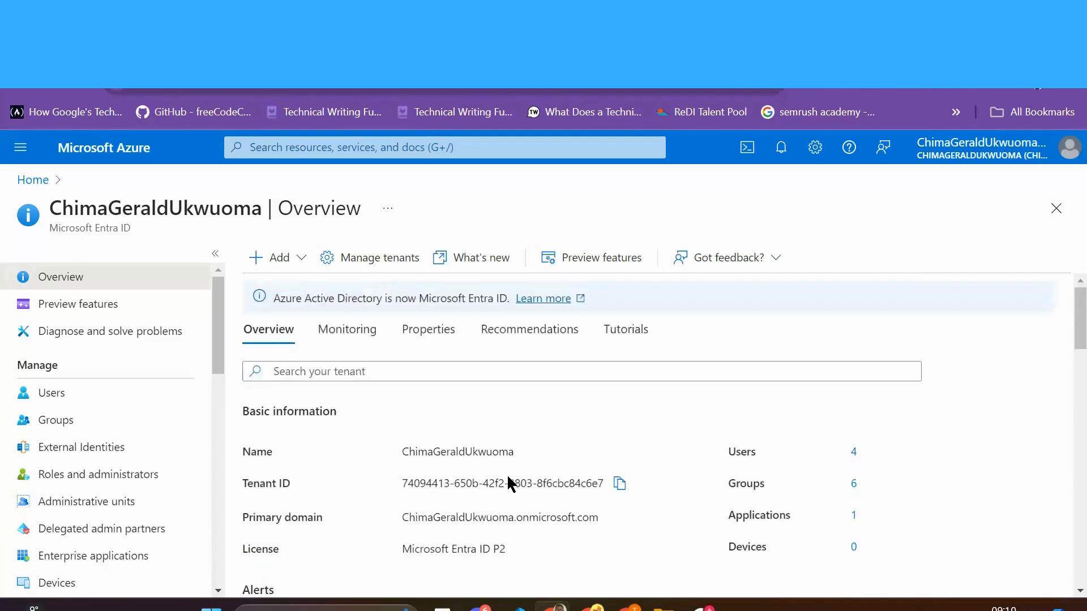
Step: Show the Users list under Manage and expand the New user menu
left_click(77, 402)
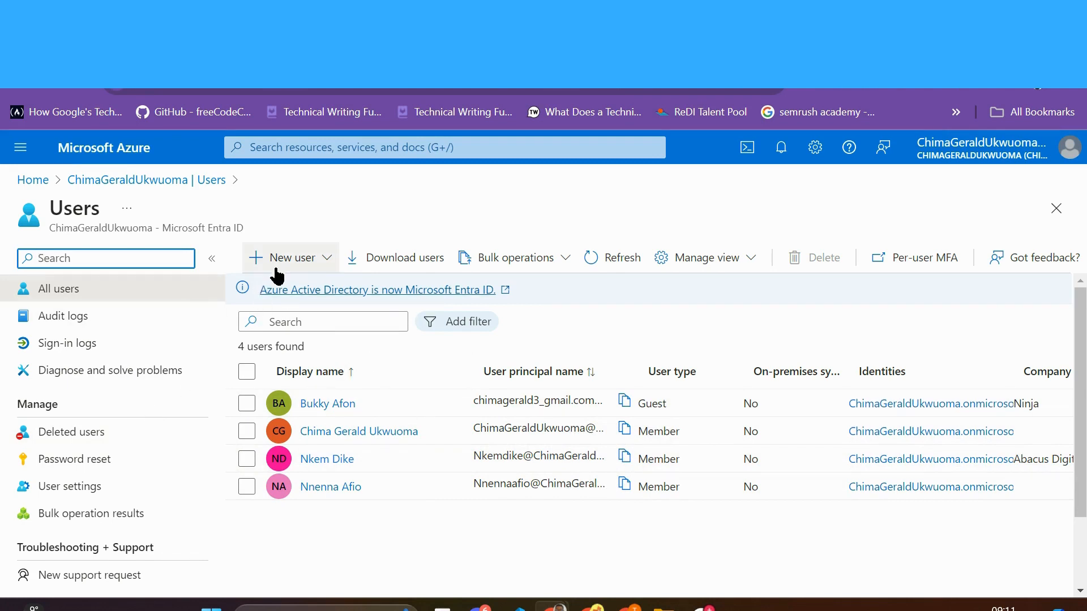
left_click(319, 262)
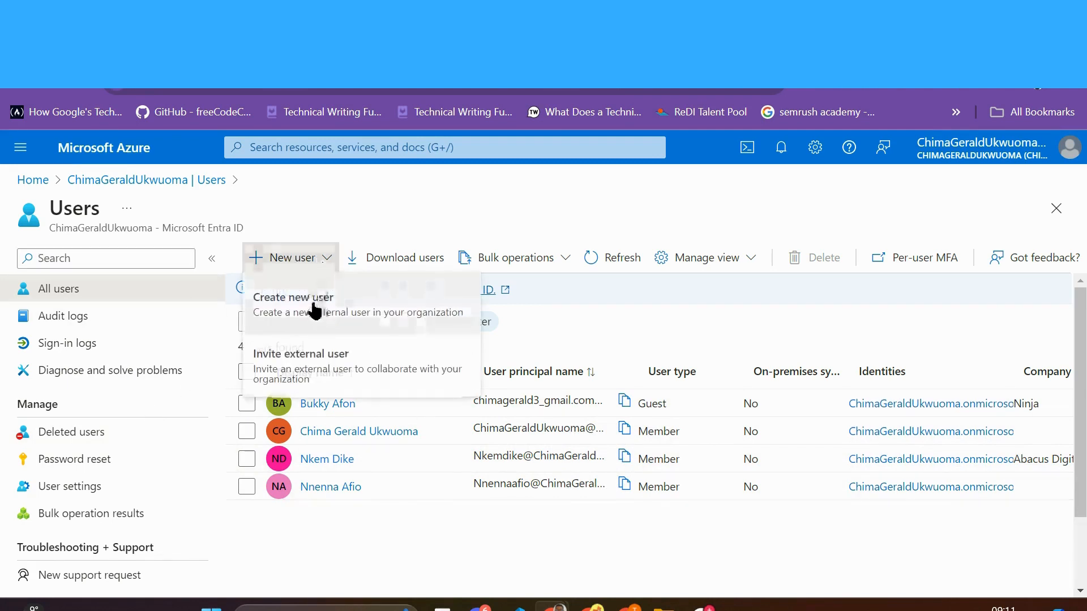
Step: Start a new internal user and enter its user principal name and display name
left_click(377, 312)
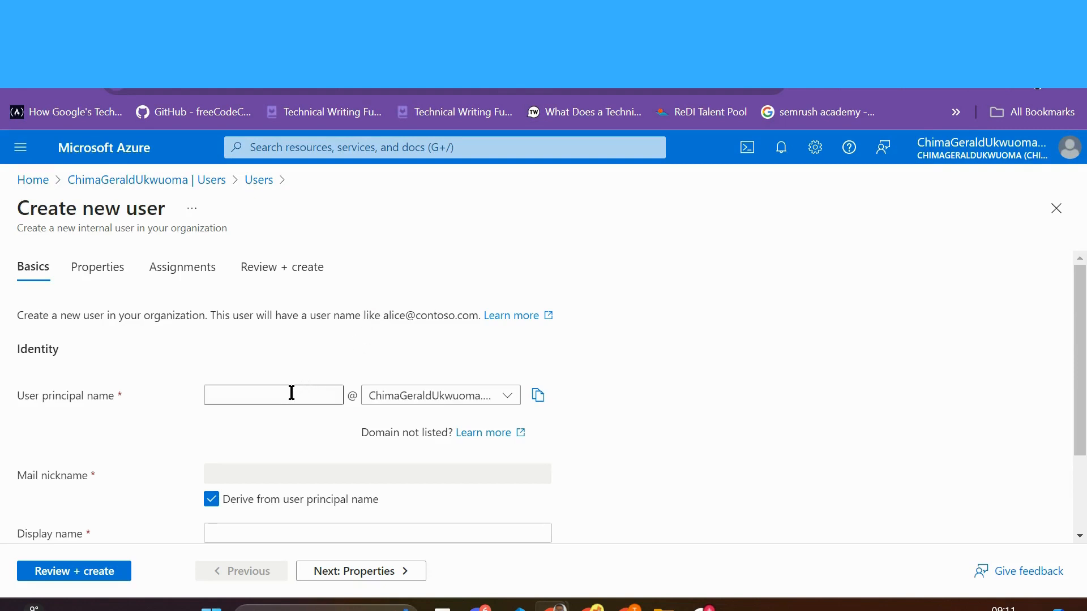
left_click(292, 392)
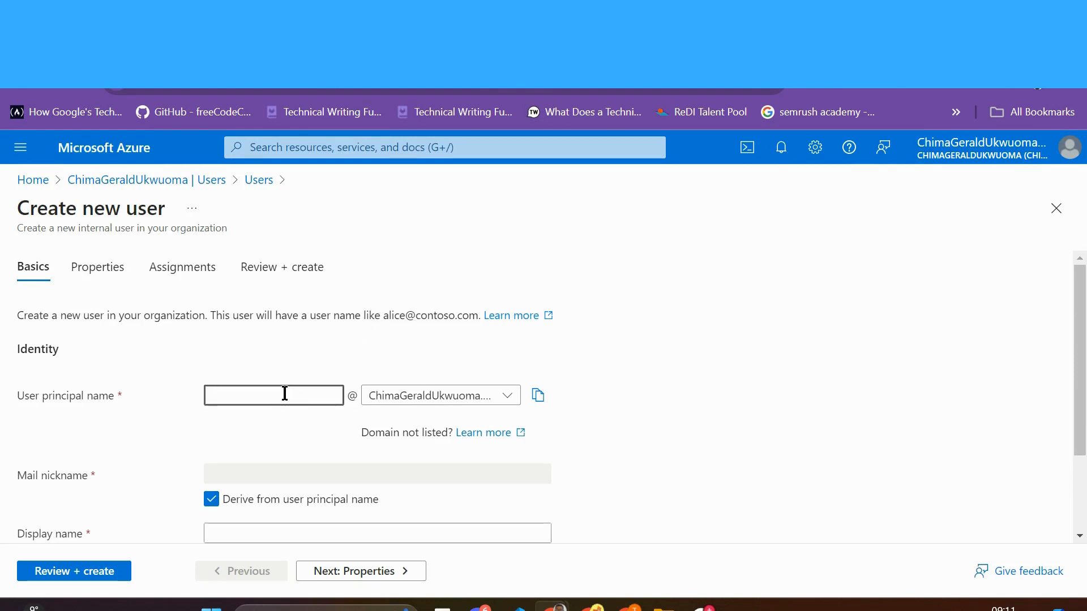
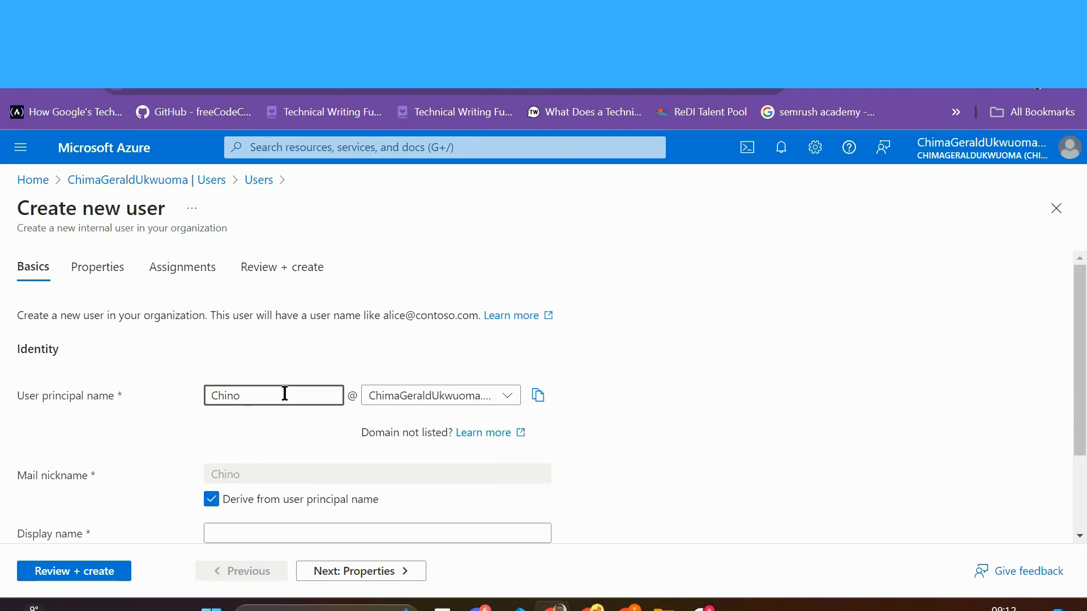
scroll(320, 412, "down", 2)
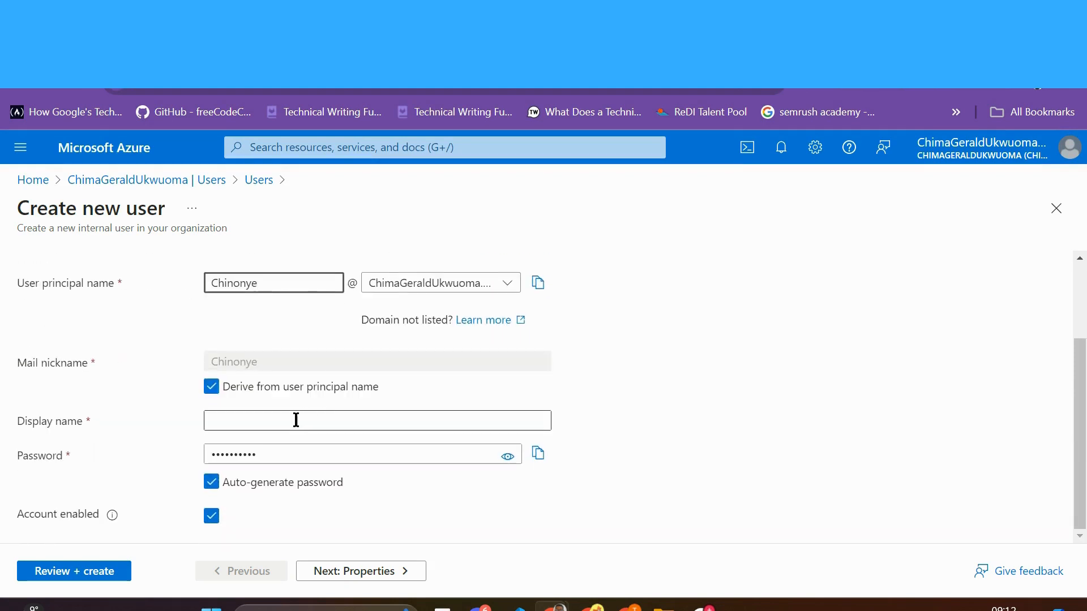
left_click(297, 419)
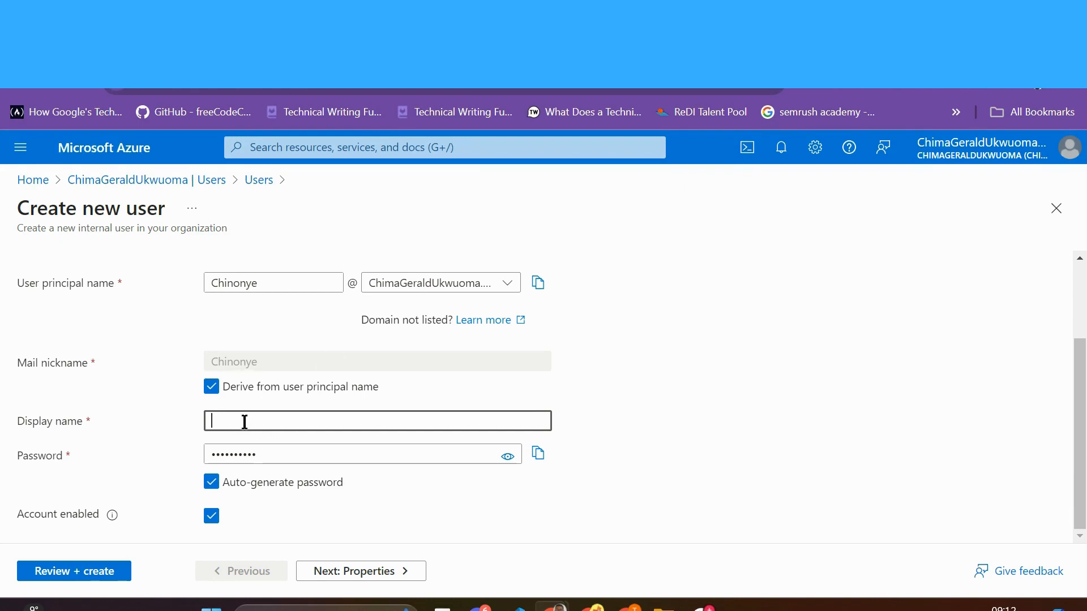
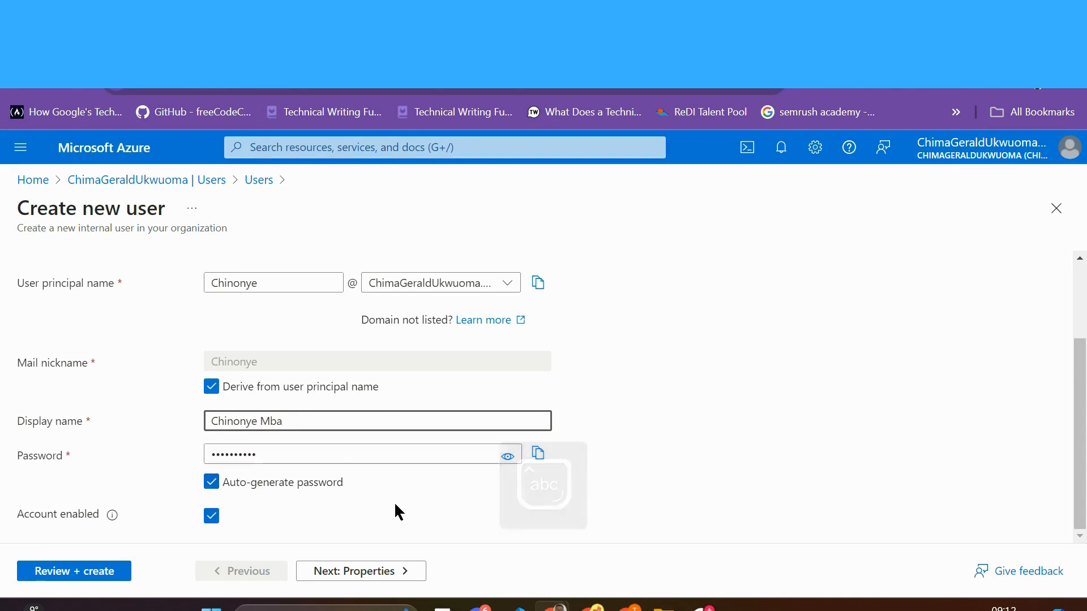
Step: Keep the auto-generated password enabled, check its value, and continue to Properties
left_click(213, 484)
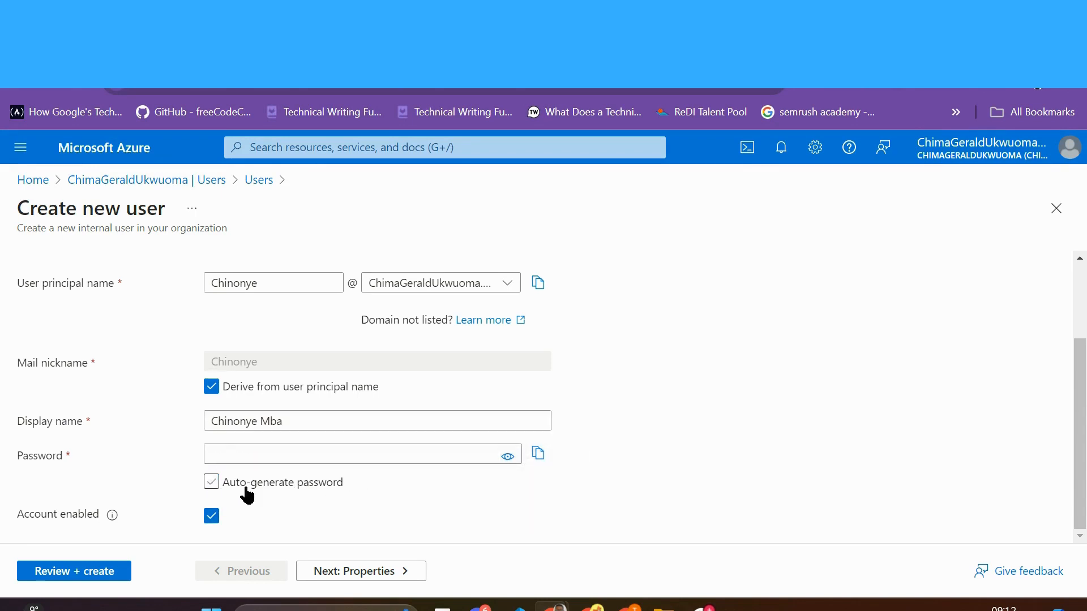
left_click(212, 486)
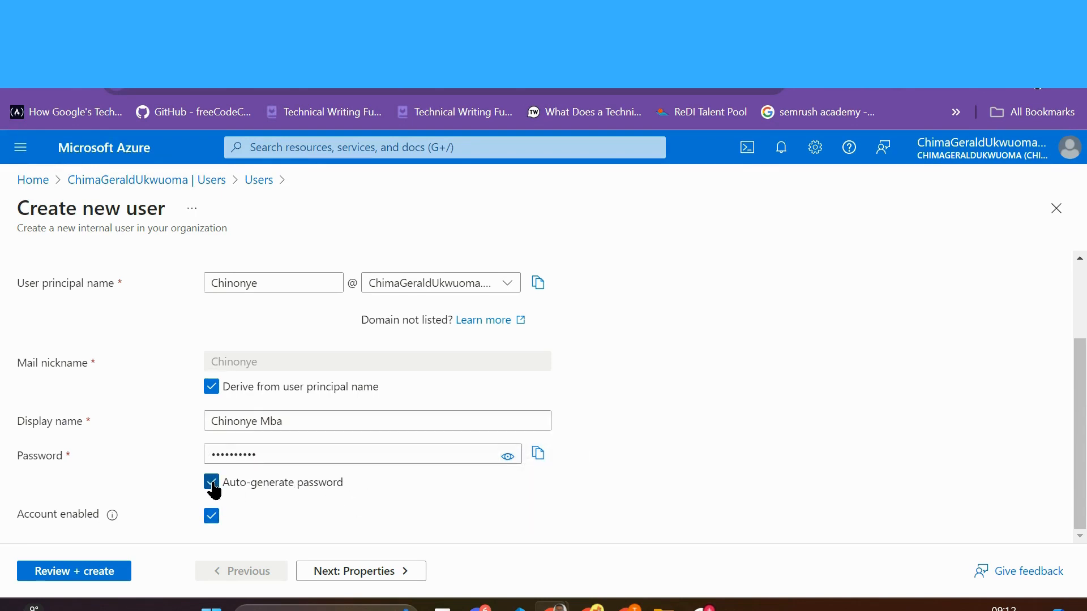
left_click(508, 462)
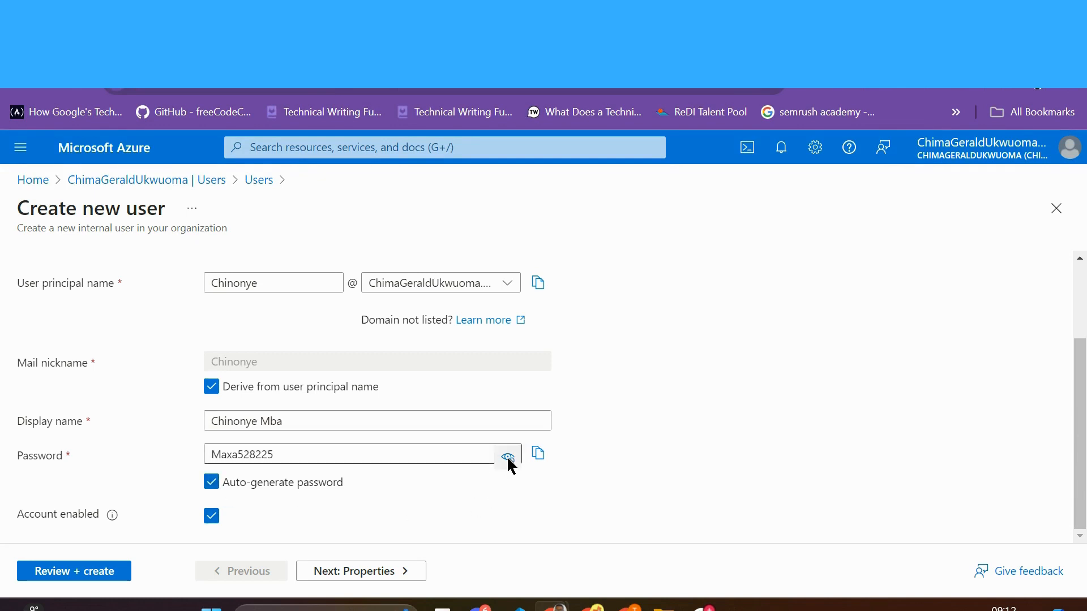
left_click(508, 462)
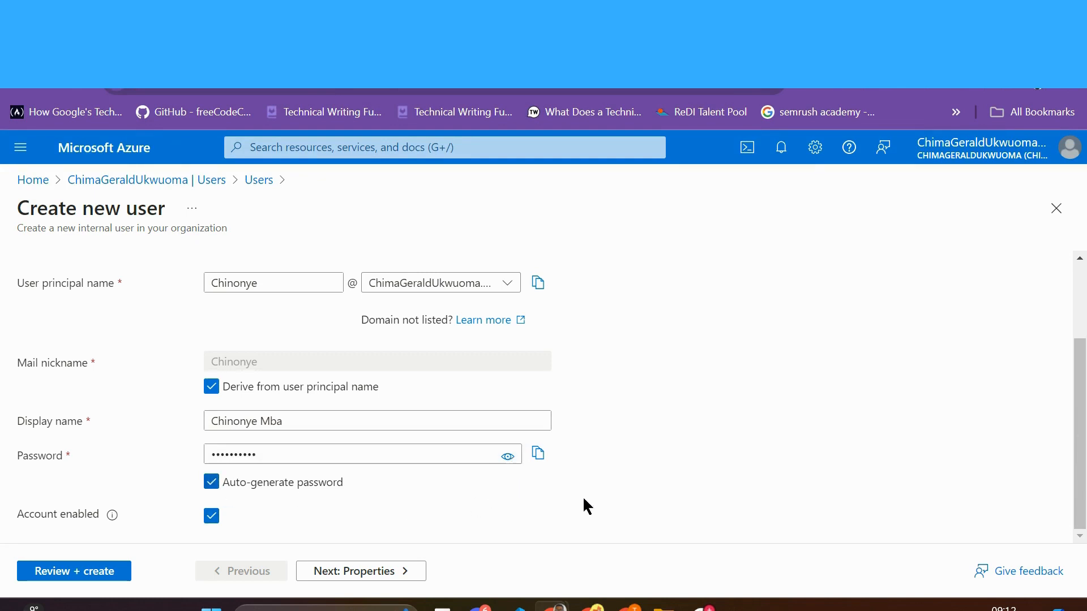
left_click(365, 572)
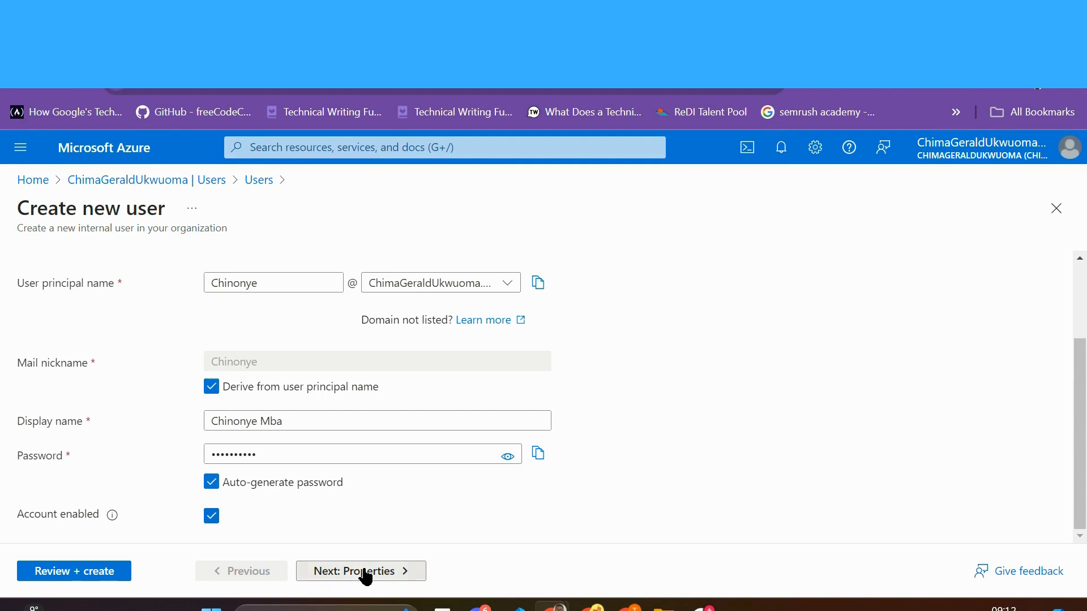
Step: Enter the user's last name and keep the user type as Member
left_click(238, 263)
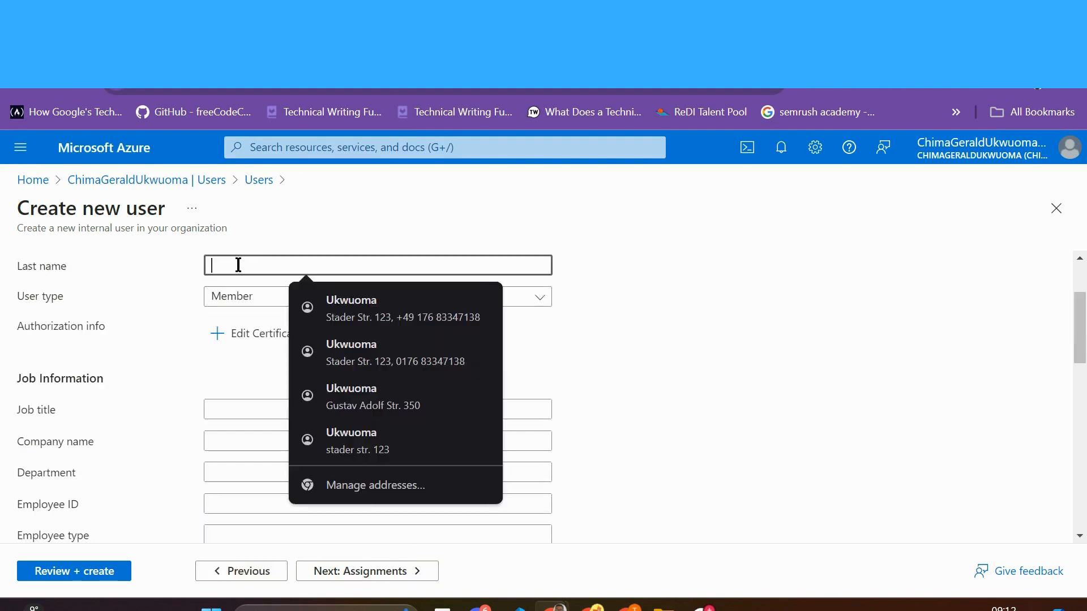
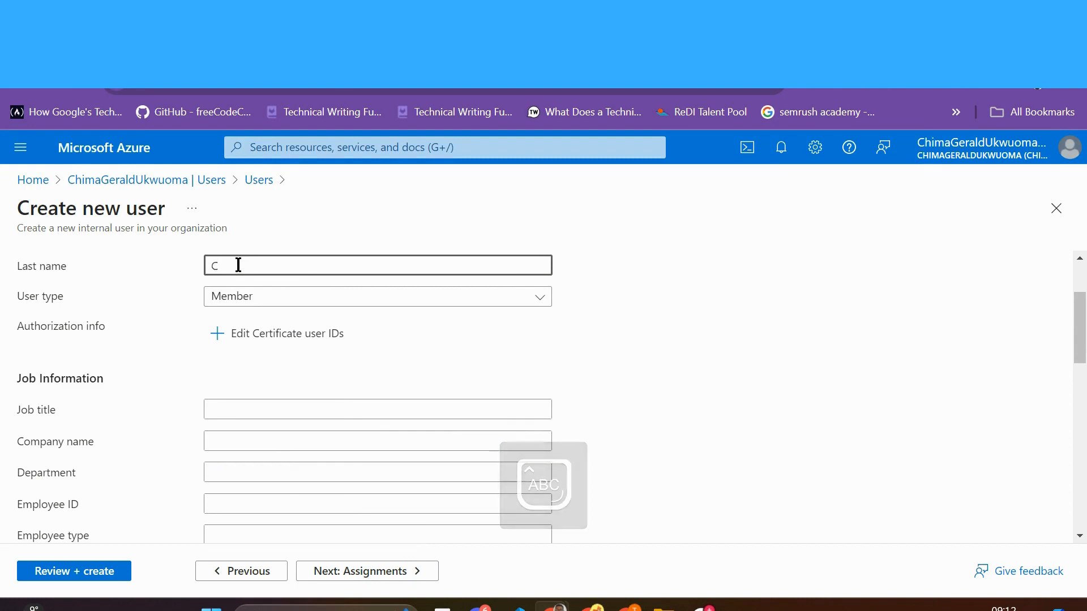
key("Caps_Lock")
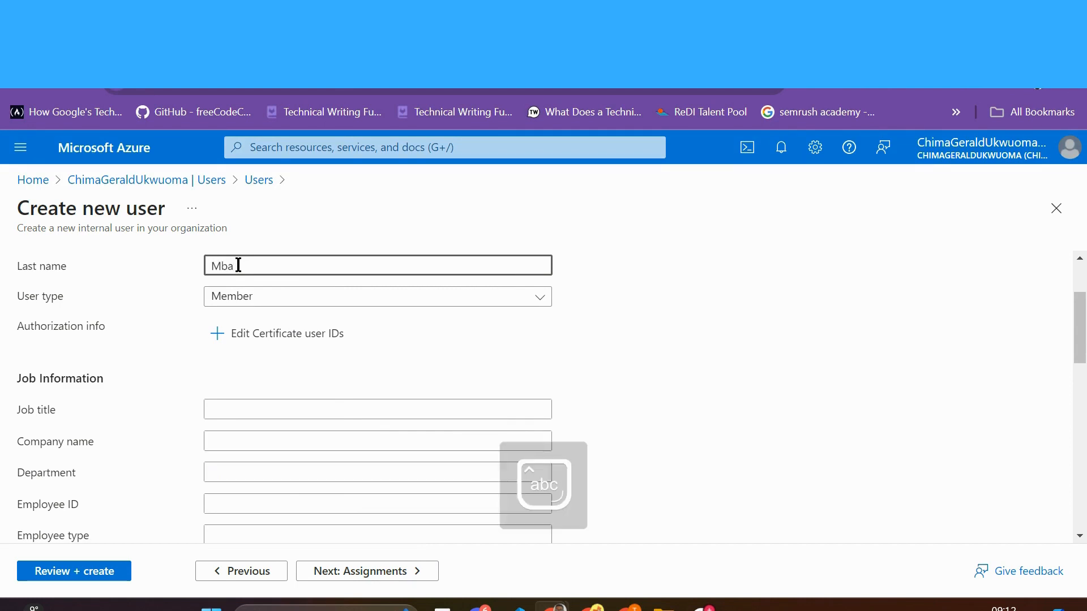
left_click(333, 299)
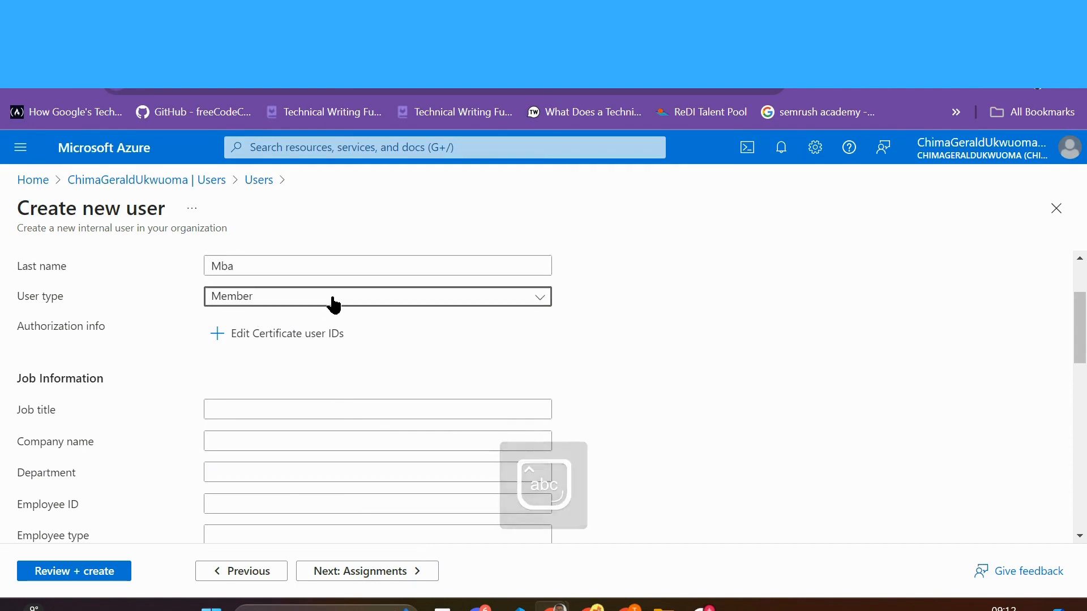
left_click(333, 300)
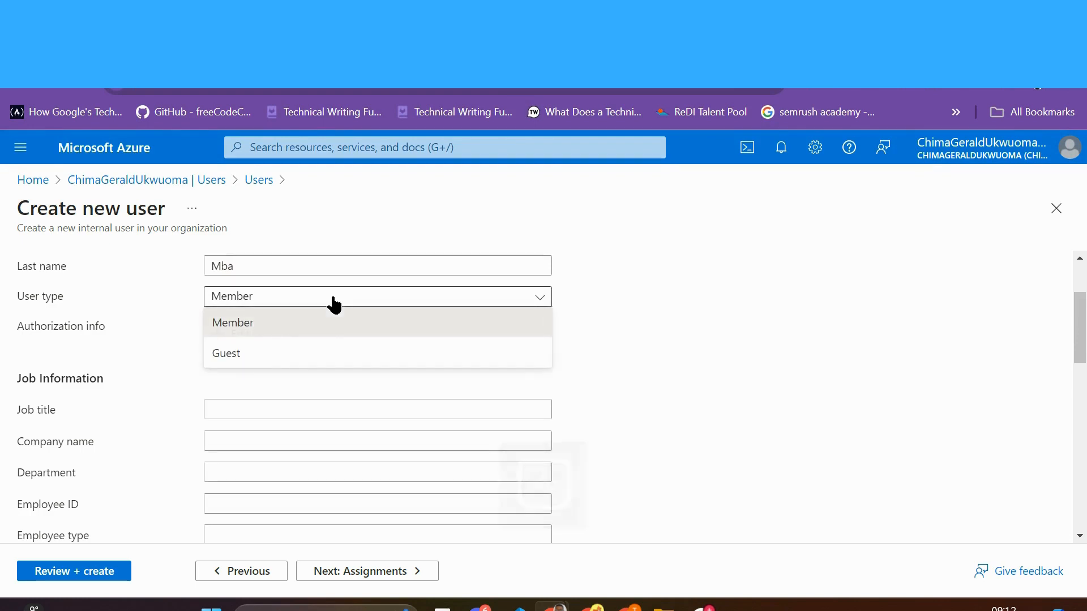
left_click(687, 347)
Step: Set the job title to 'Software Developer' and the company name to 'Abanla'
left_click(340, 406)
key("Caps_Lock")
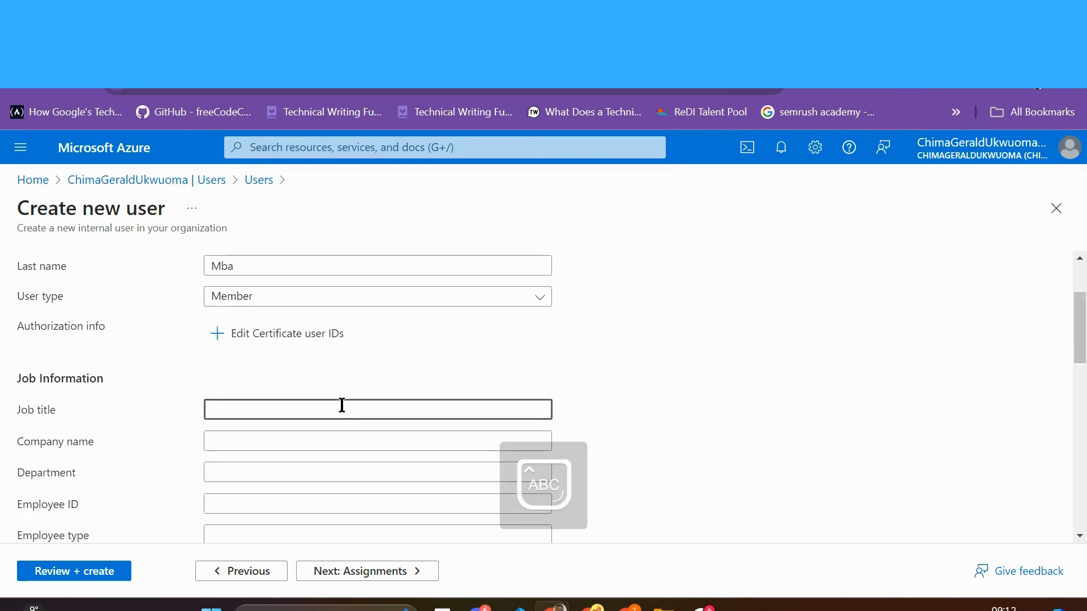
type("S")
key("Caps_Lock")
type("oftware ")
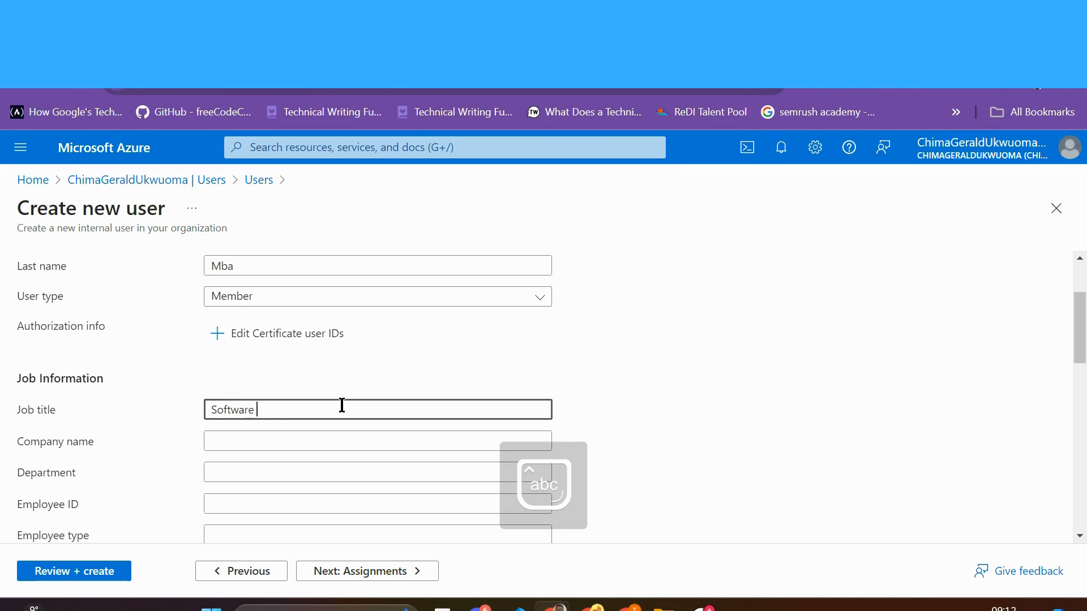
type("Developer")
left_click(320, 442)
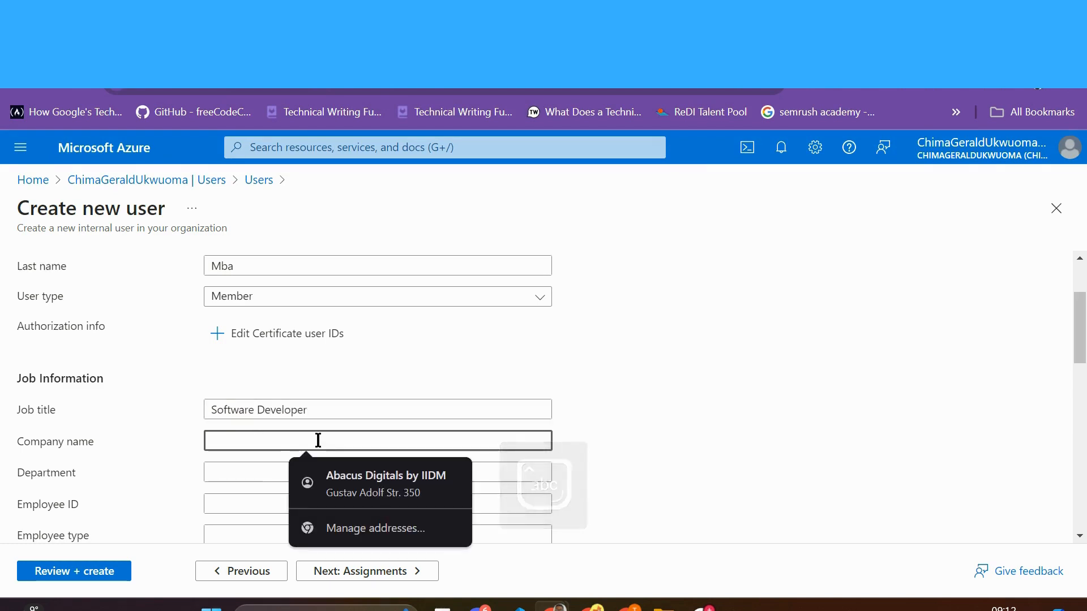
key("Caps_Lock")
type("A")
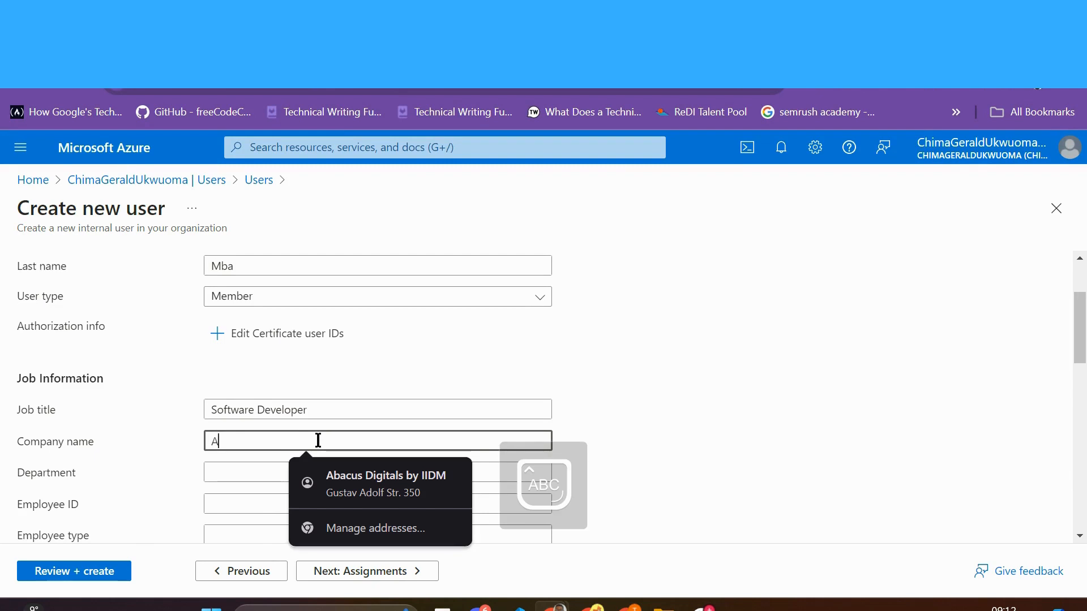
key("Caps_Lock")
type("b")
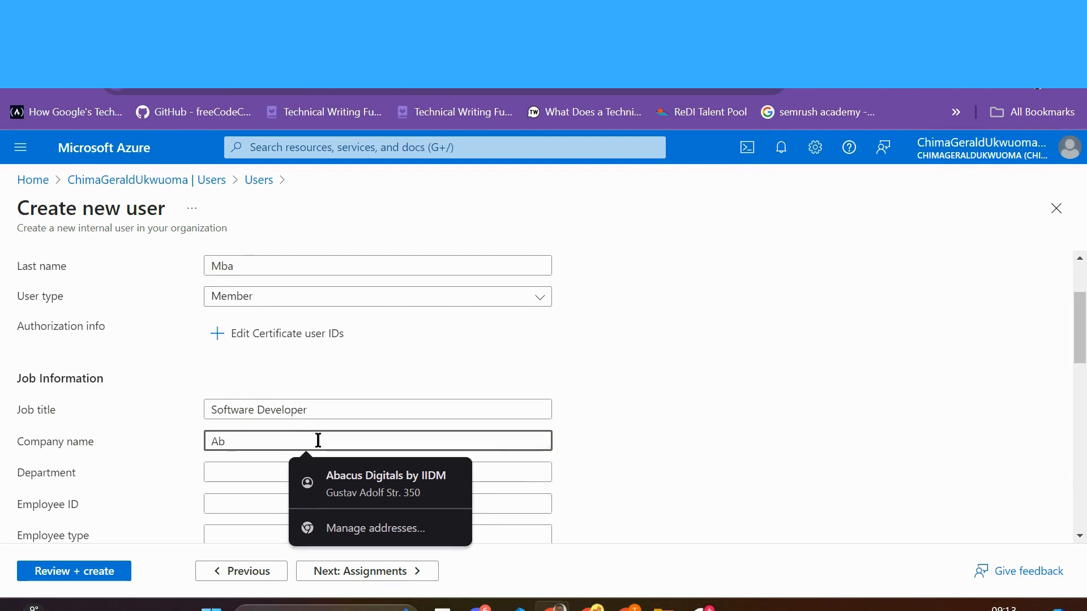
type("anla")
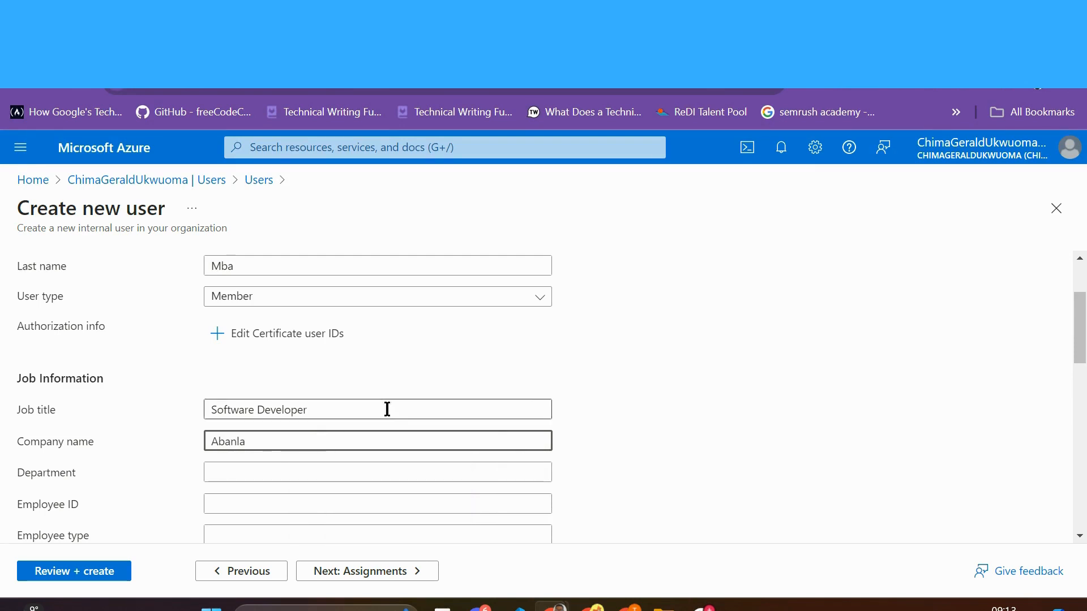
Step: Set the usage location to Angola and continue to Assignments
scroll(665, 435, "down", 1)
scroll(661, 425, "down", 6)
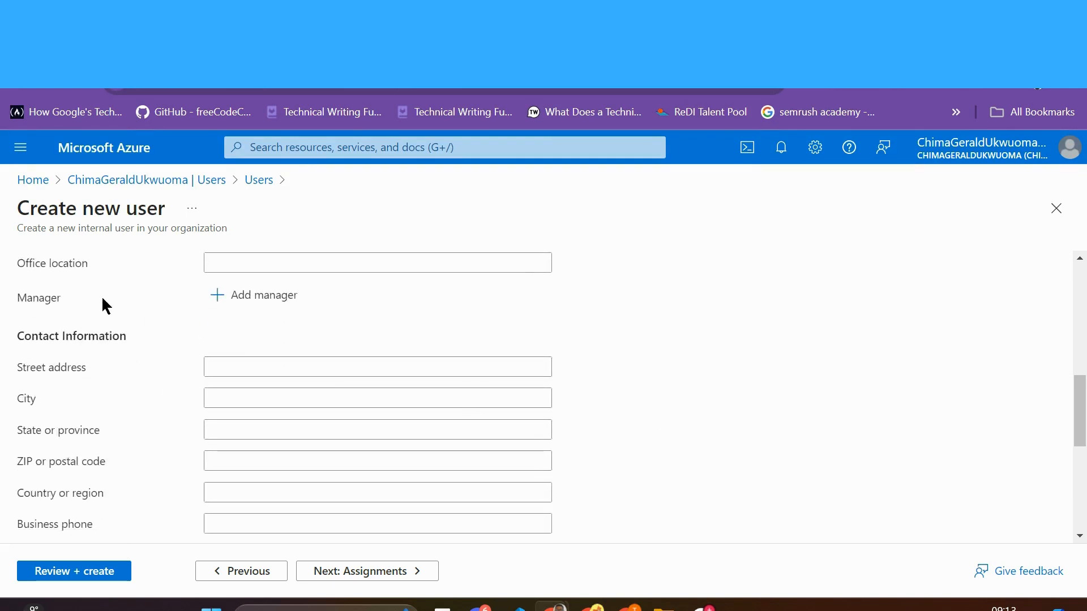
scroll(221, 339, "down", 3)
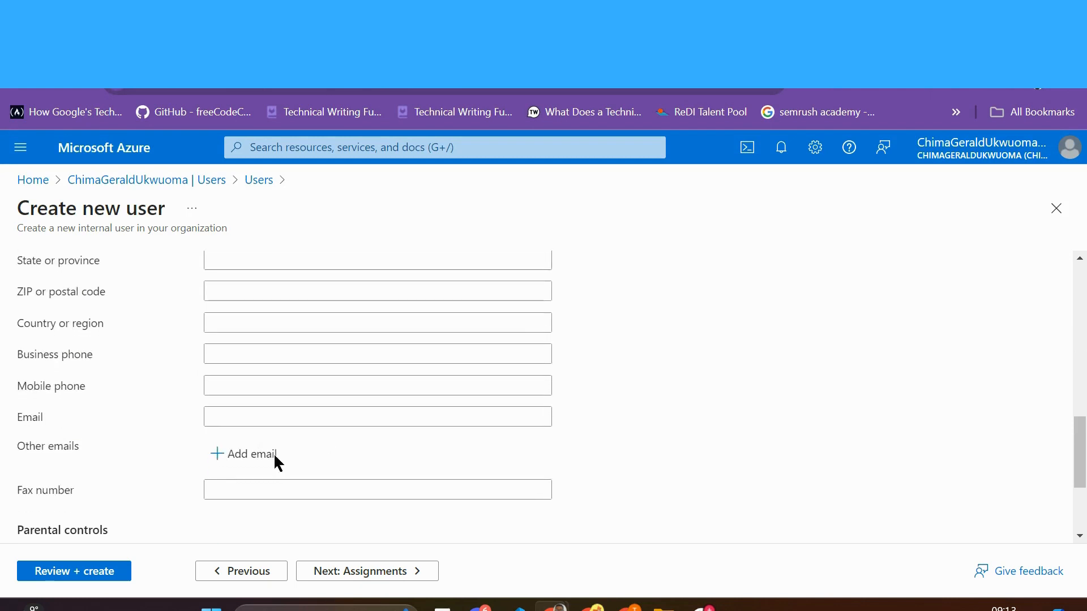
scroll(348, 358, "down", 3)
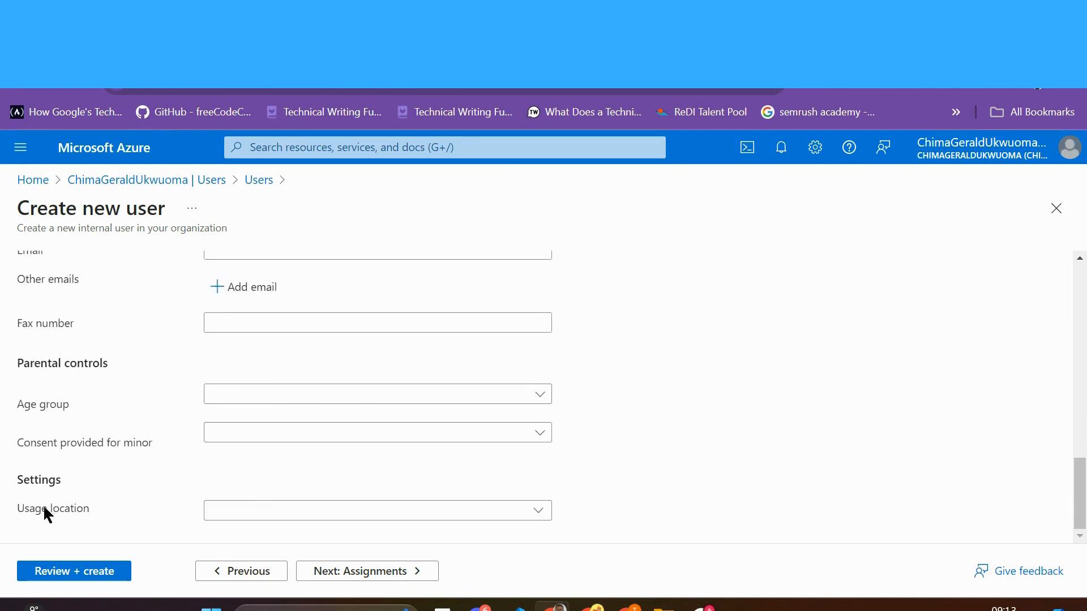
left_click(538, 511)
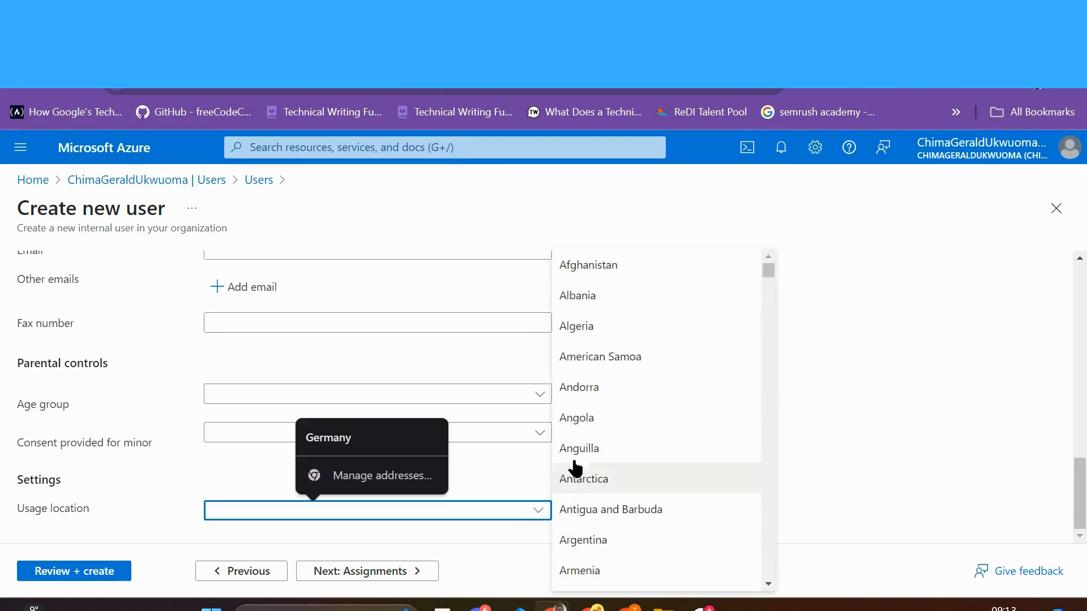
left_click(591, 424)
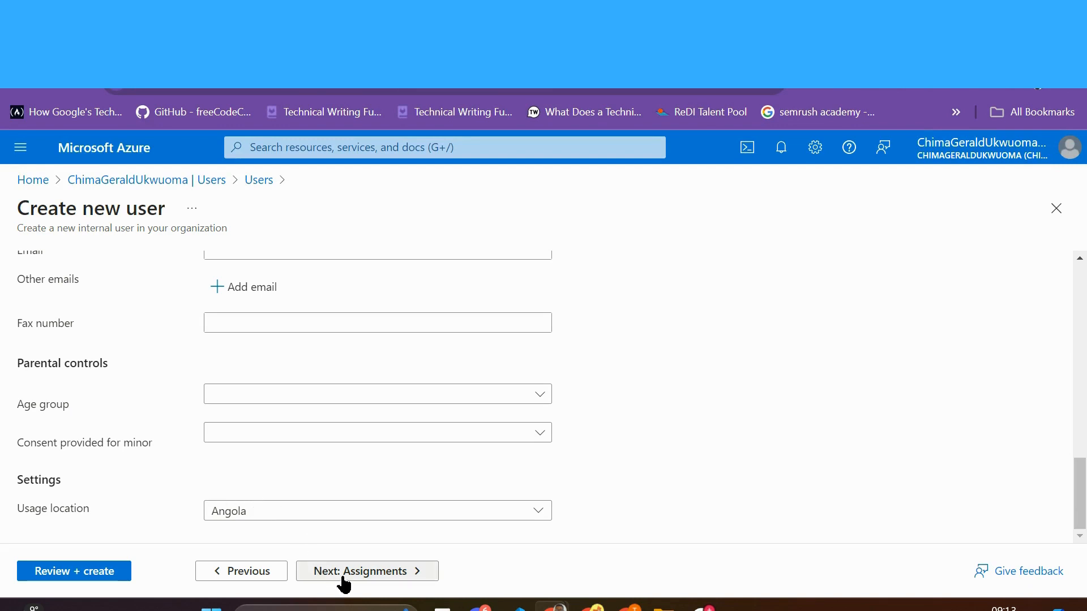
left_click(372, 572)
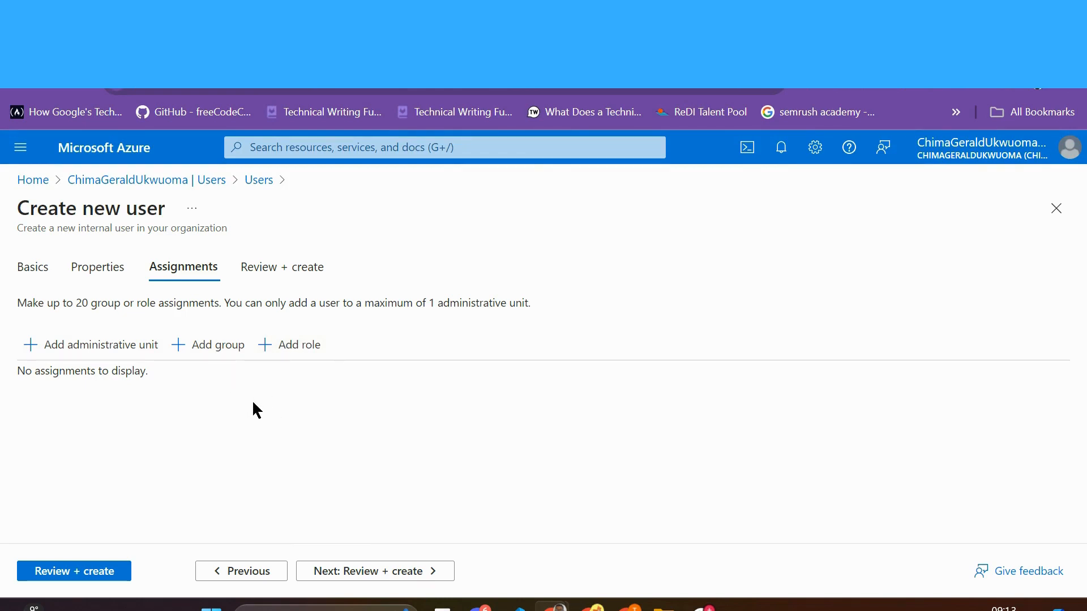
Step: Assign the Compliance Administrator directory role to the user and proceed to Review + create
left_click(282, 347)
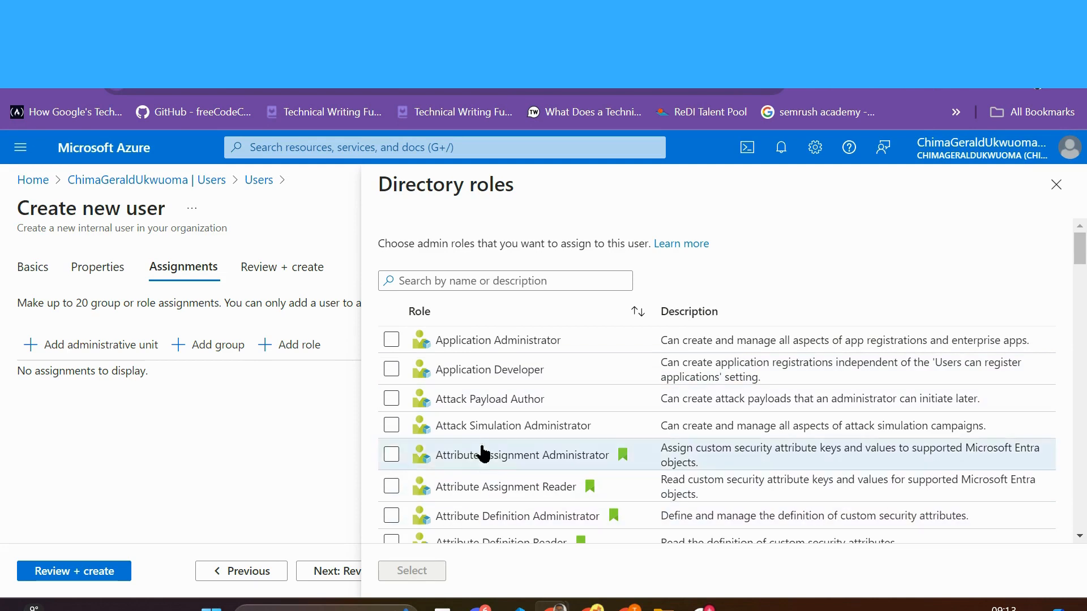
scroll(465, 409, "down", 1)
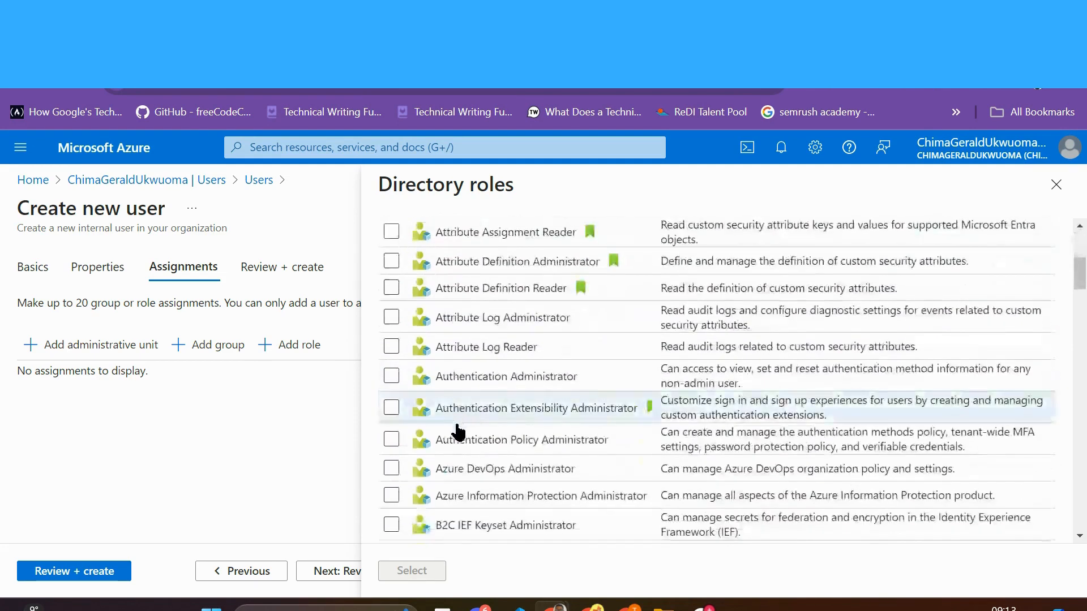
scroll(453, 419, "down", 3)
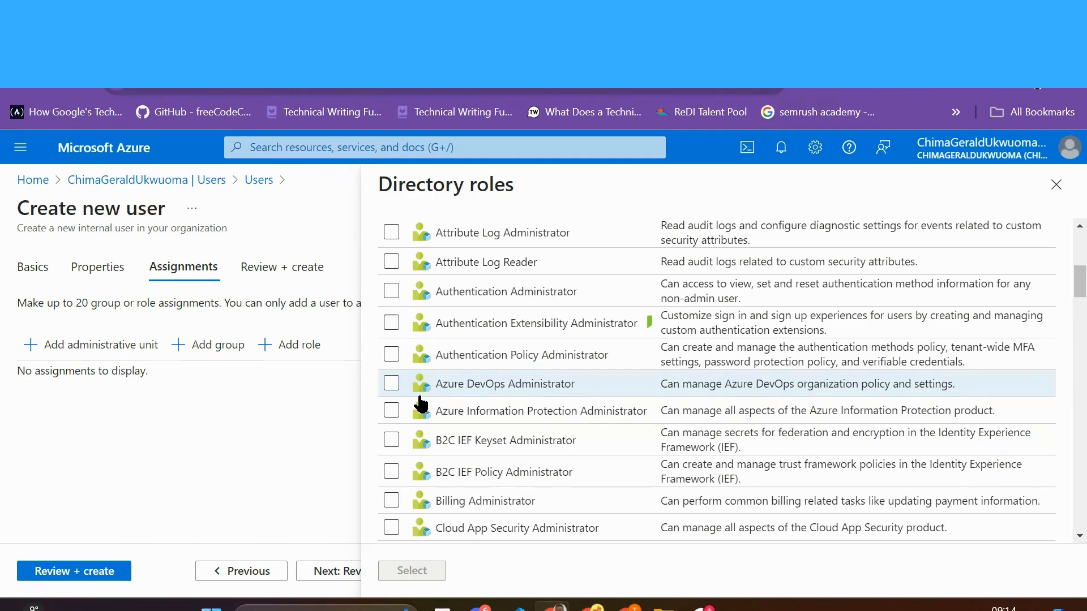
scroll(424, 407, "down", 3)
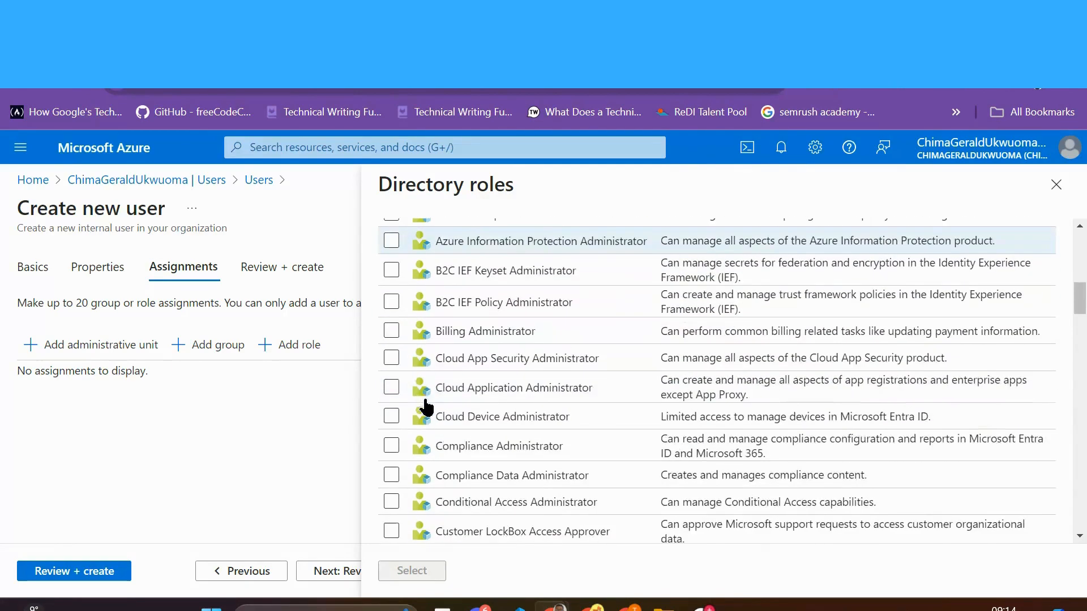
left_click(391, 448)
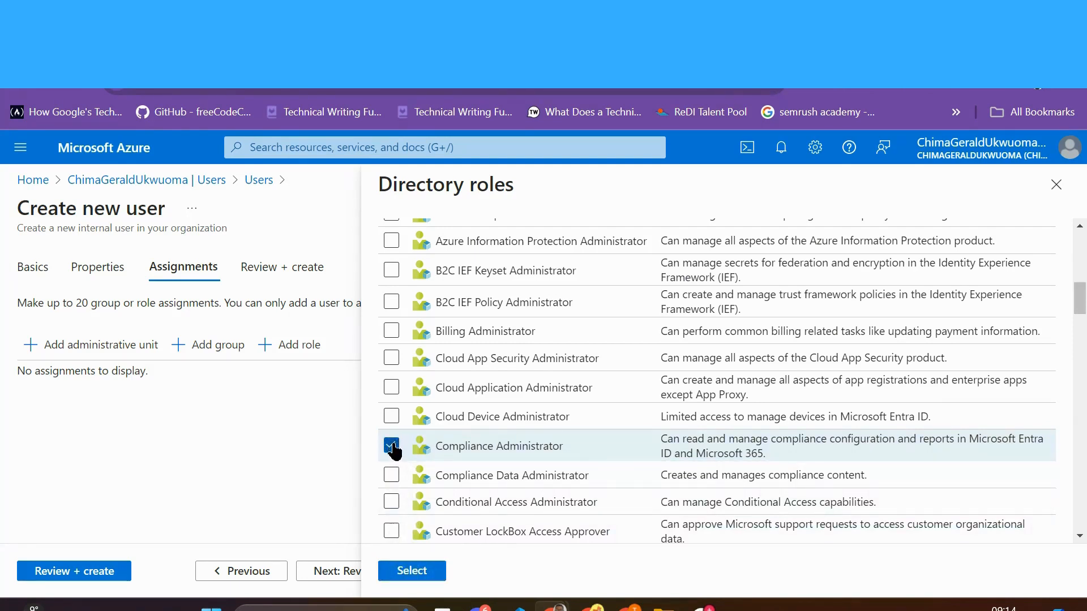
left_click(414, 570)
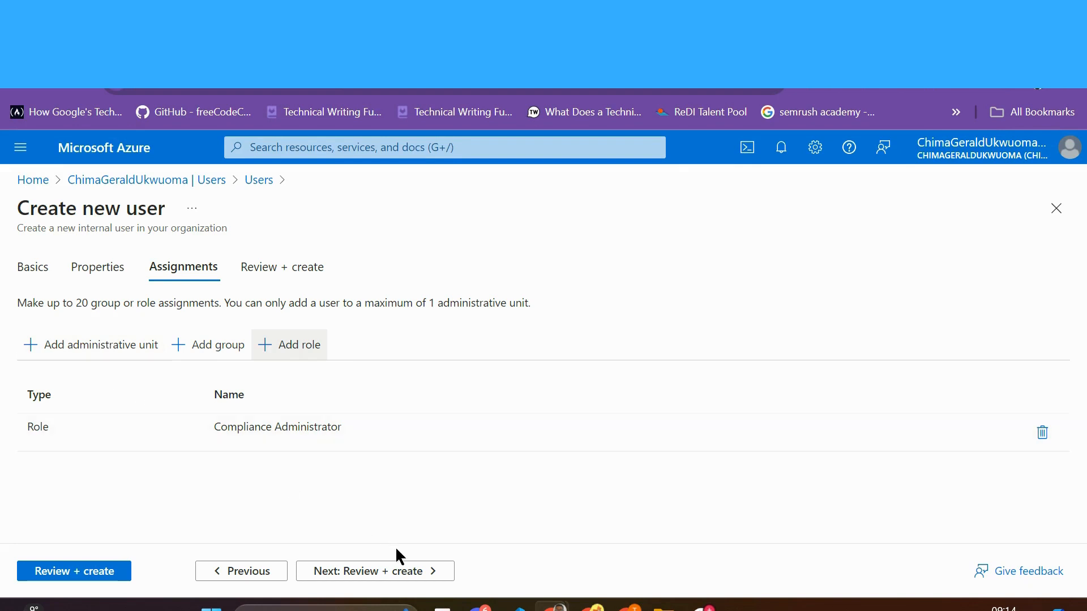
left_click(405, 573)
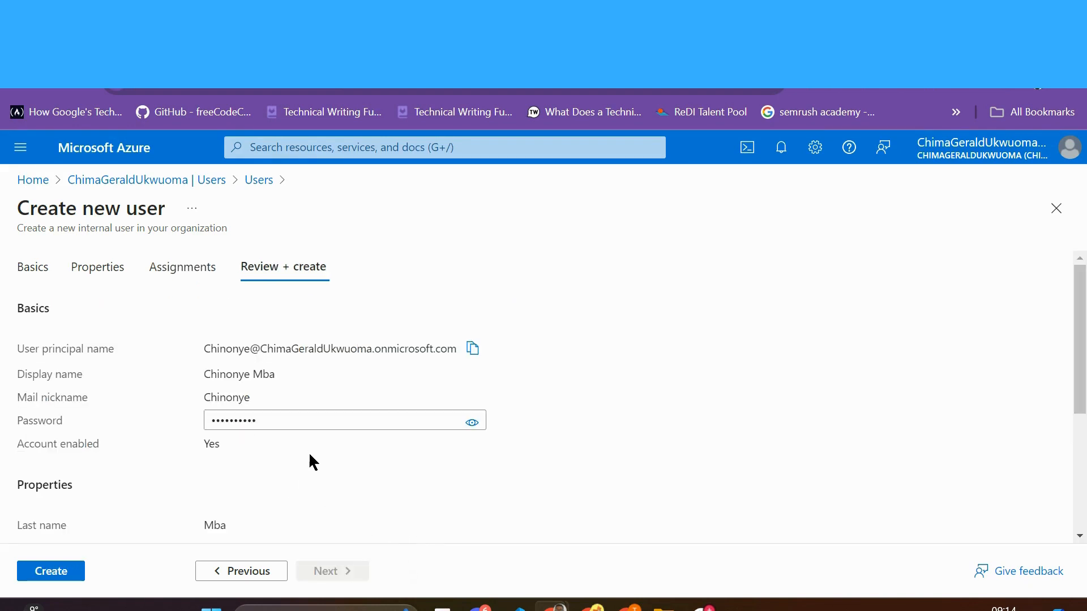
Step: Scroll through the new user's Basics, Properties and Assignments summary
scroll(310, 460, "down", 3)
scroll(317, 449, "up", 3)
scroll(331, 372, "down", 4)
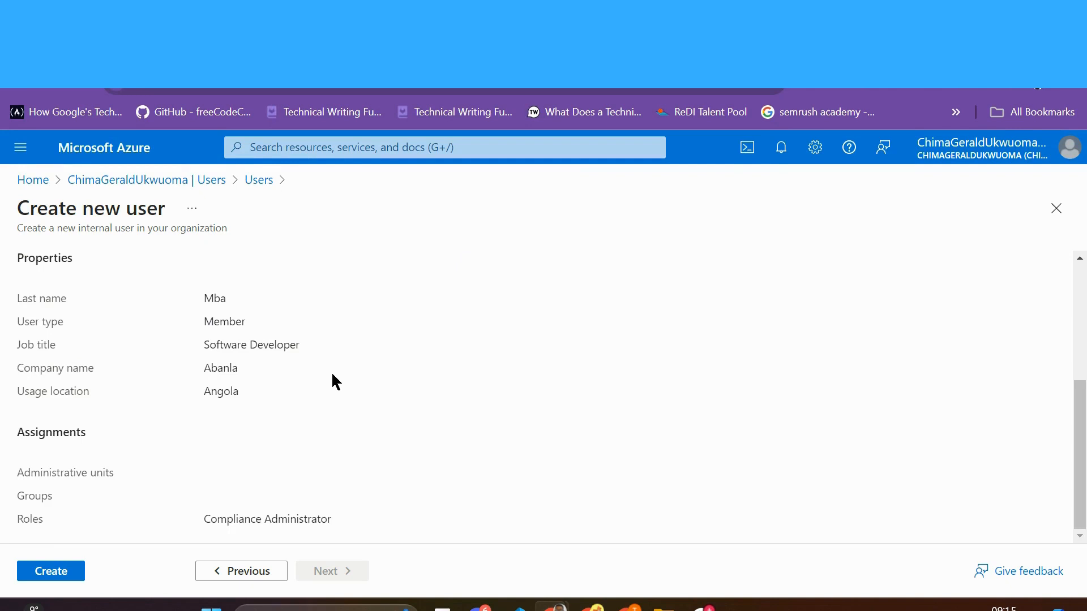
scroll(330, 453, "up", 4)
scroll(331, 452, "down", 4)
Step: Create the user and refresh the Users list to see five users
left_click(67, 573)
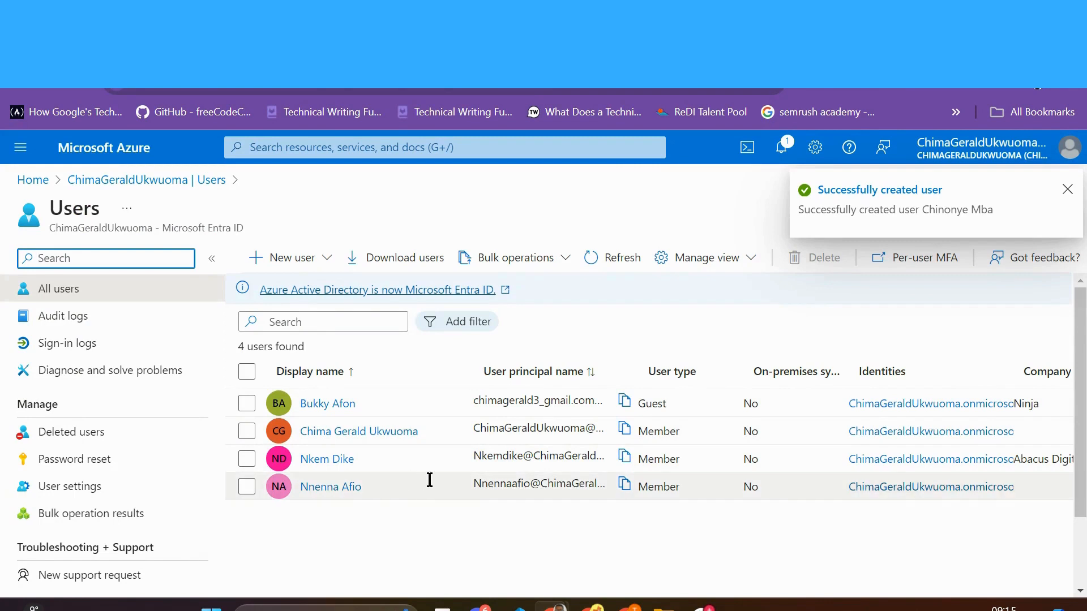
left_click(605, 256)
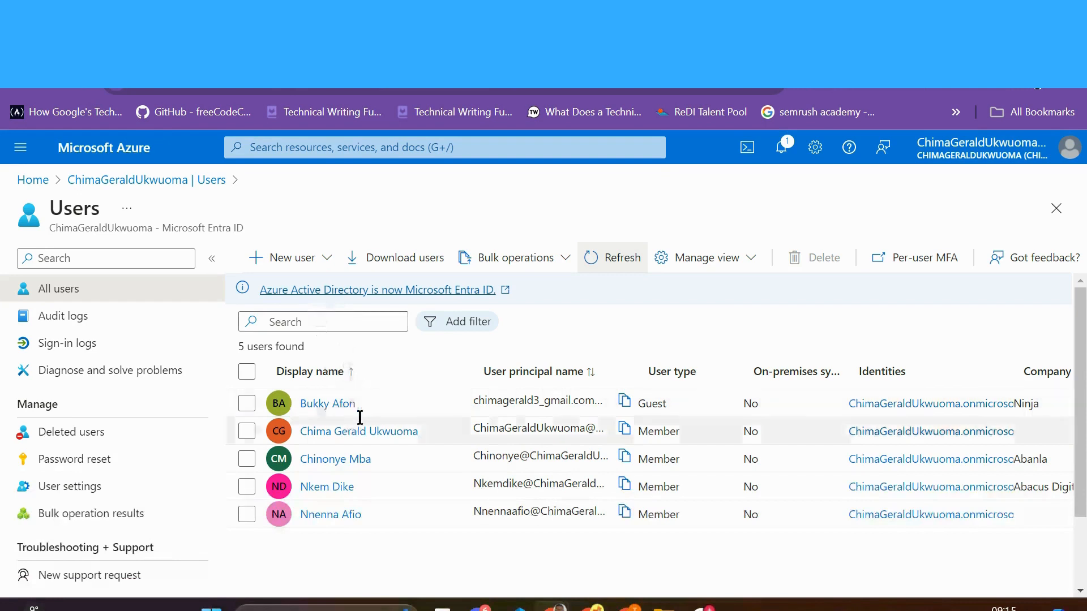
Step: Start an external user invitation and enter the guest's e-mail address and display name
left_click(314, 258)
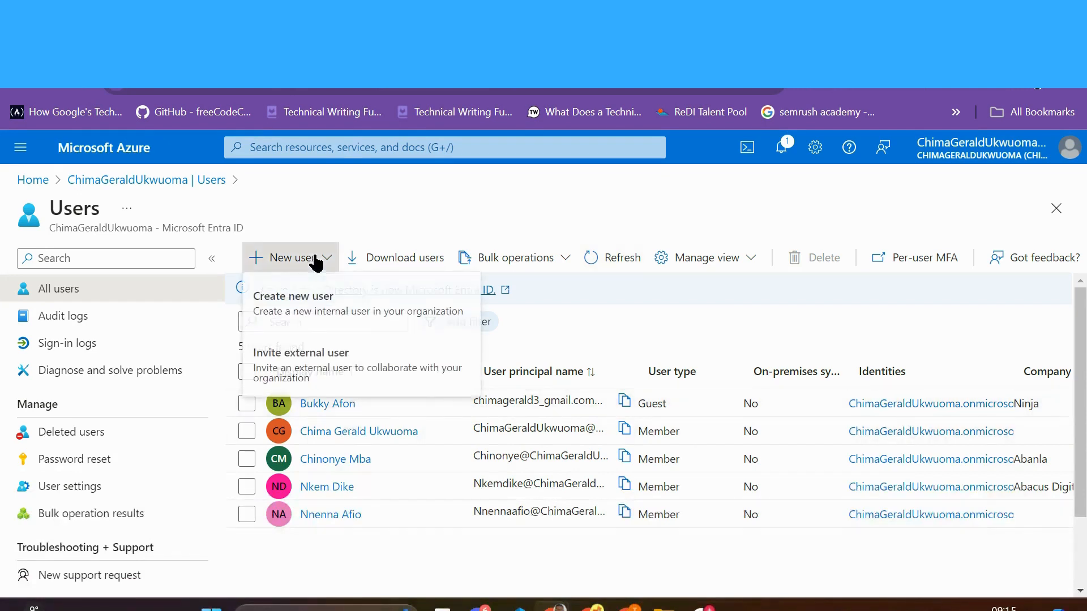
left_click(310, 371)
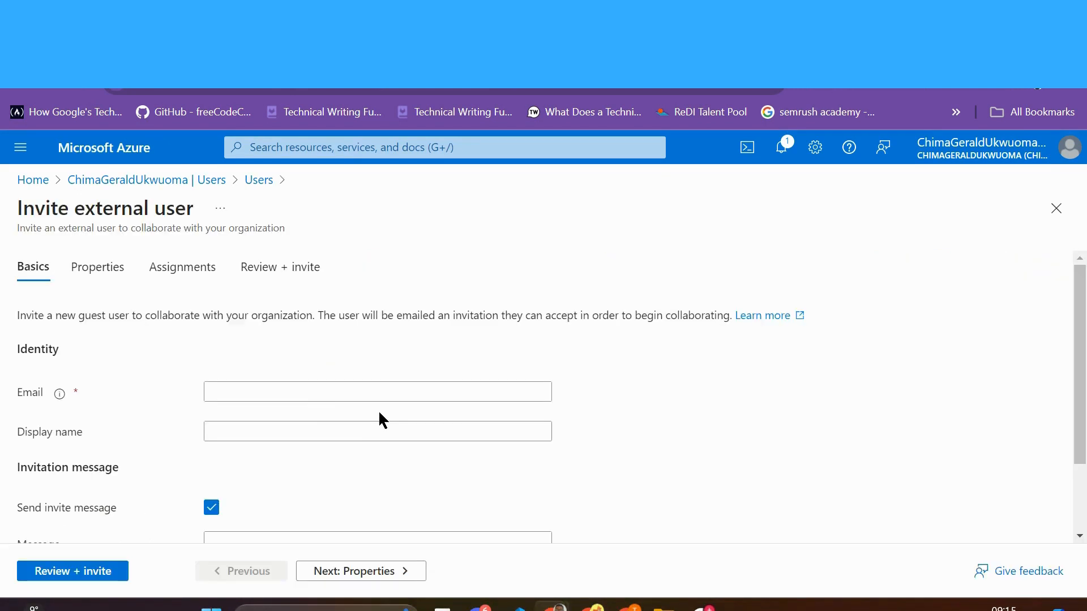
left_click(315, 394)
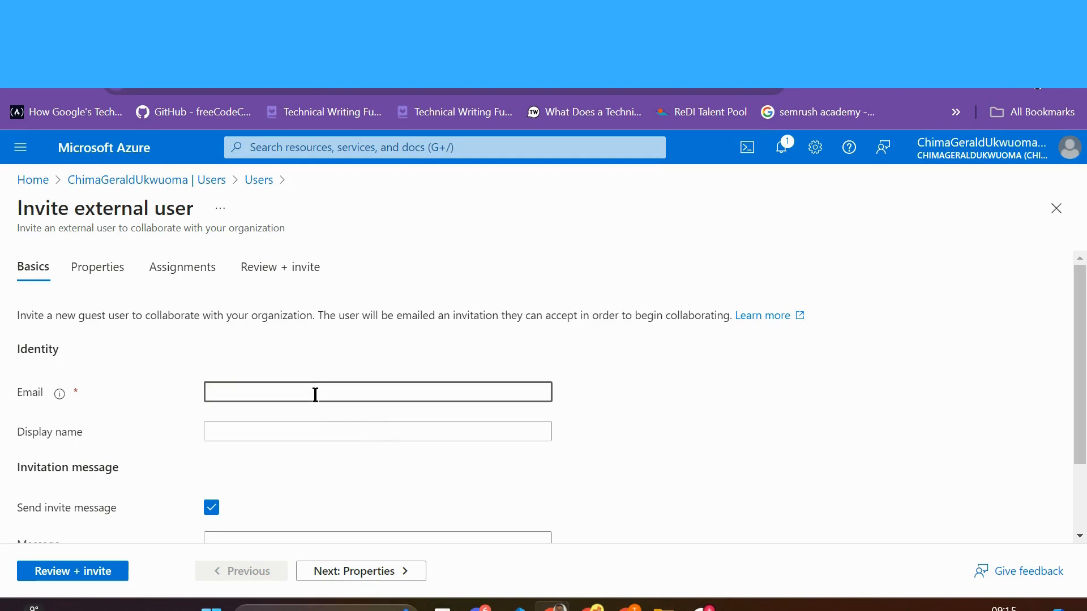
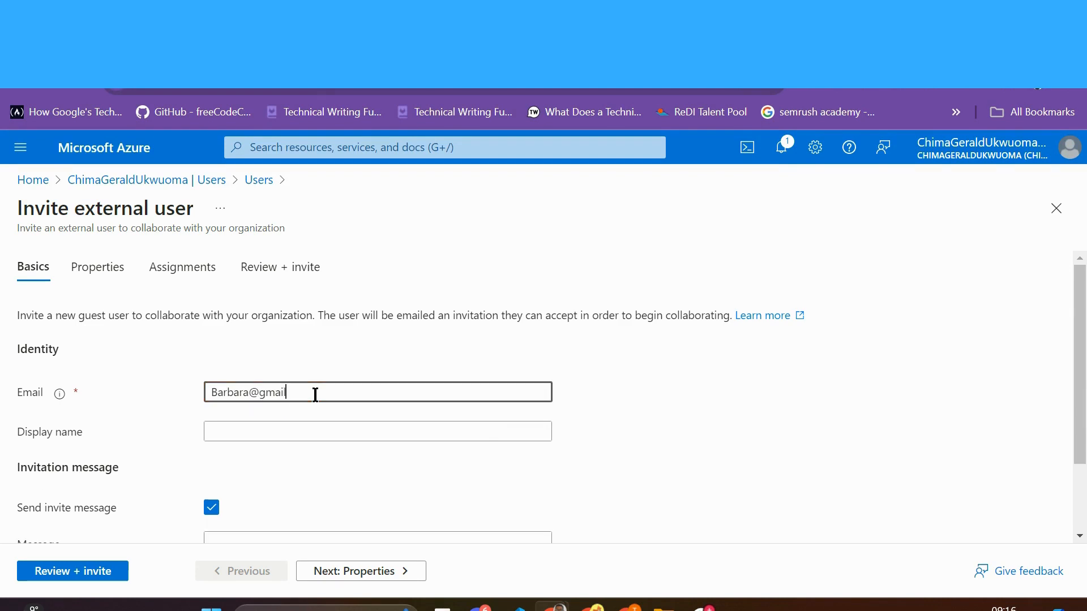
left_click(242, 431)
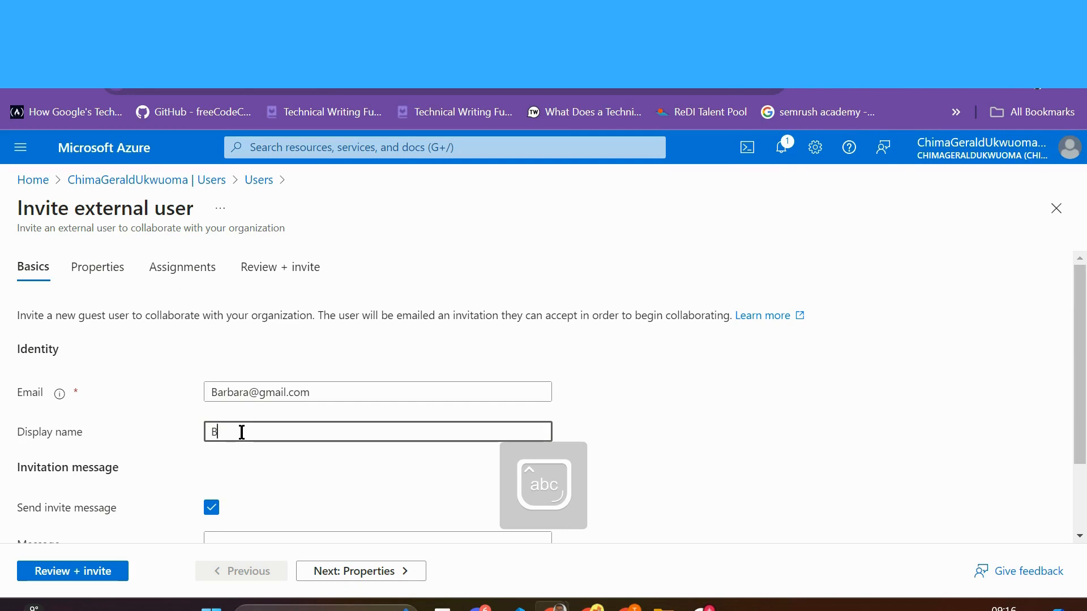
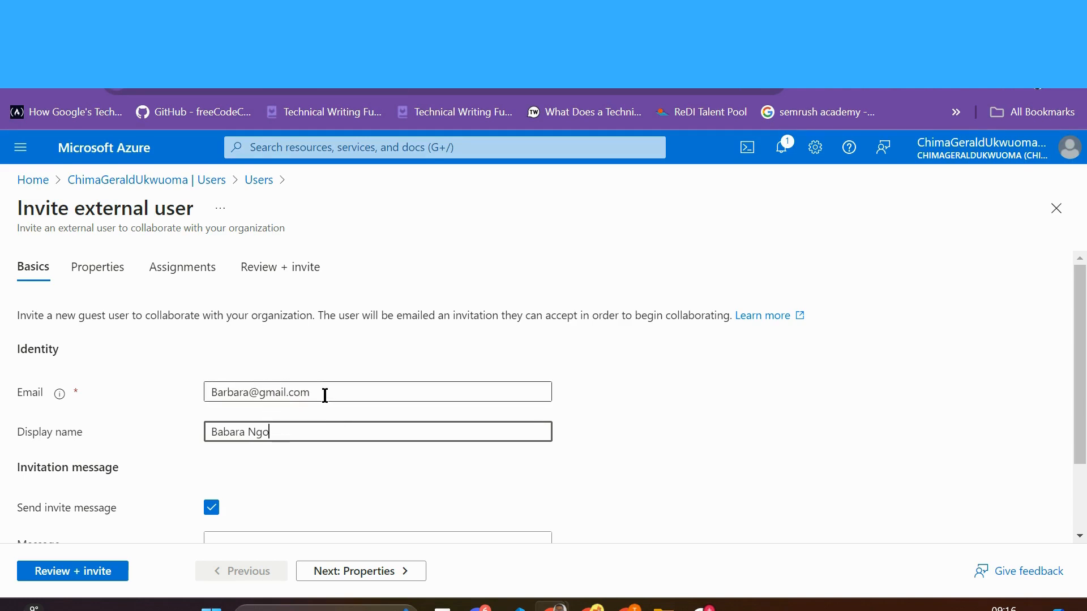
Step: Write an invitation message greeting the guest, followed by 'Here is the sample.'
scroll(334, 391, "down", 2)
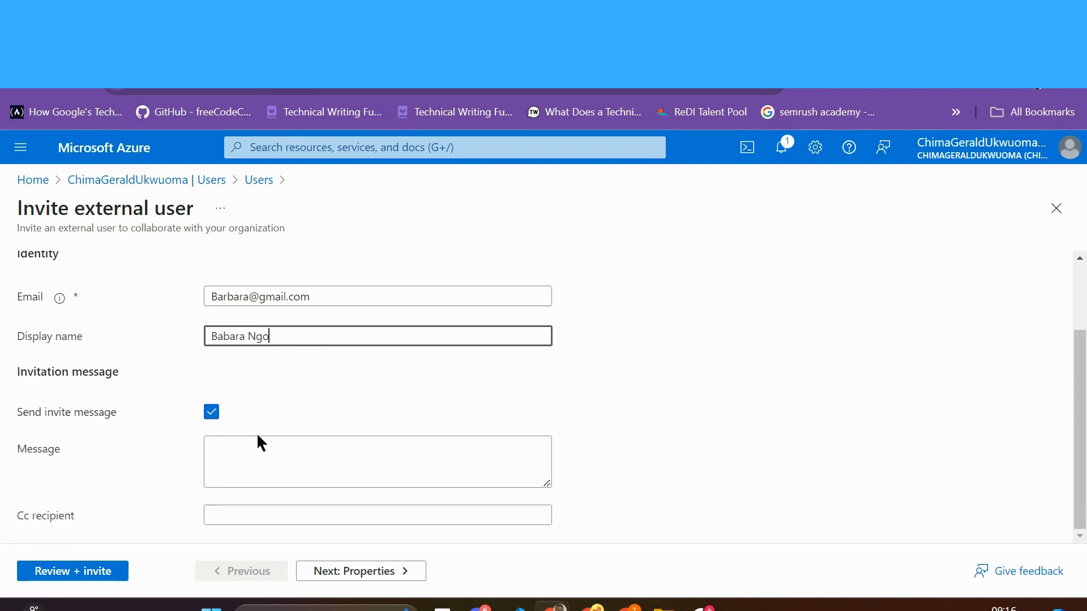
left_click(219, 451)
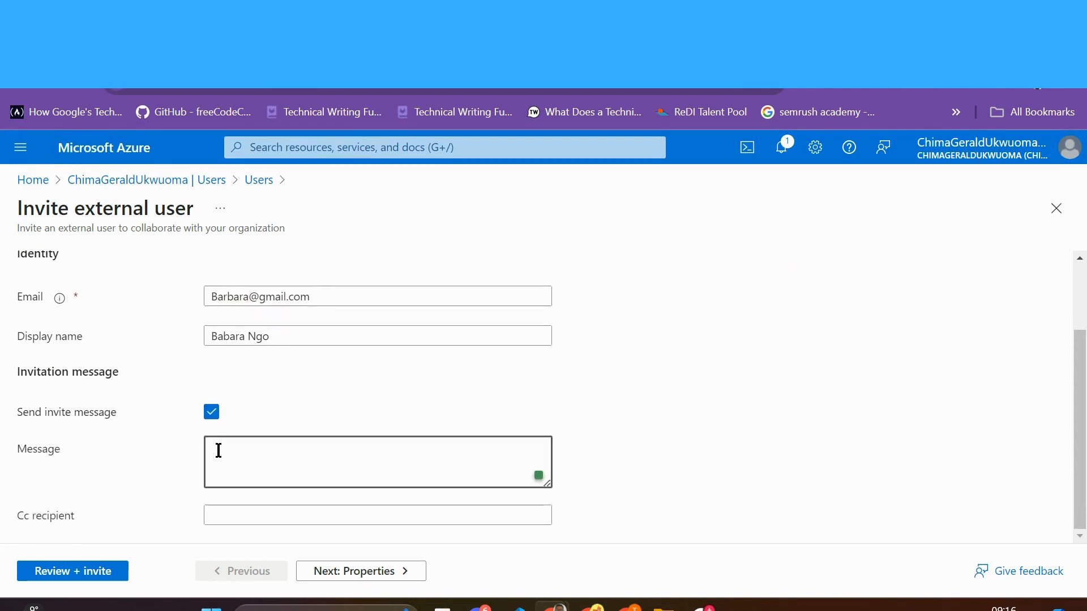
type("Dear ")
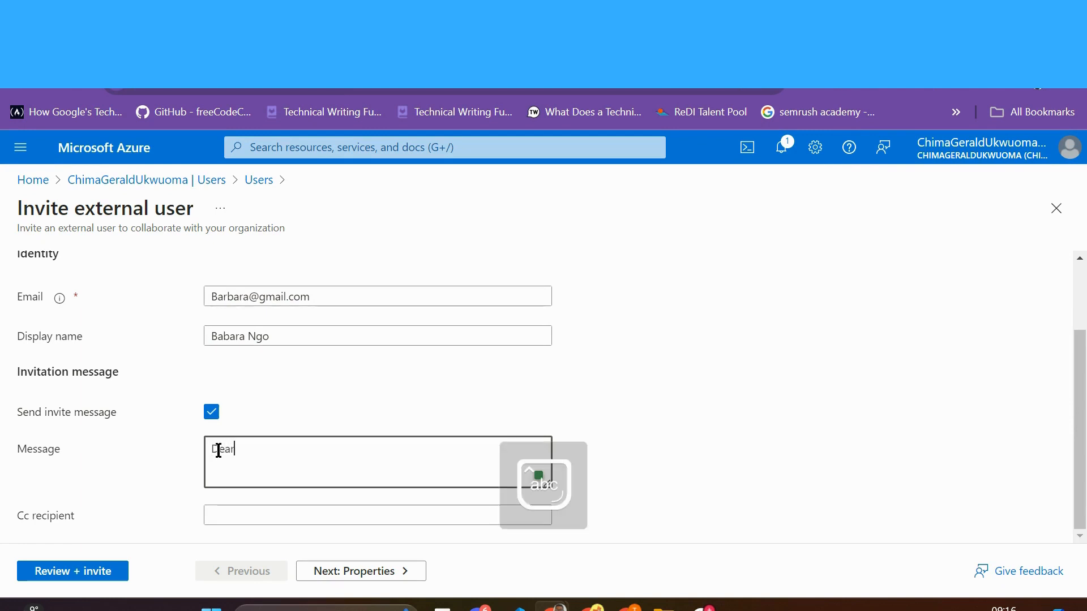
type("Barabara")
key("Return")
key("Return")
type("H")
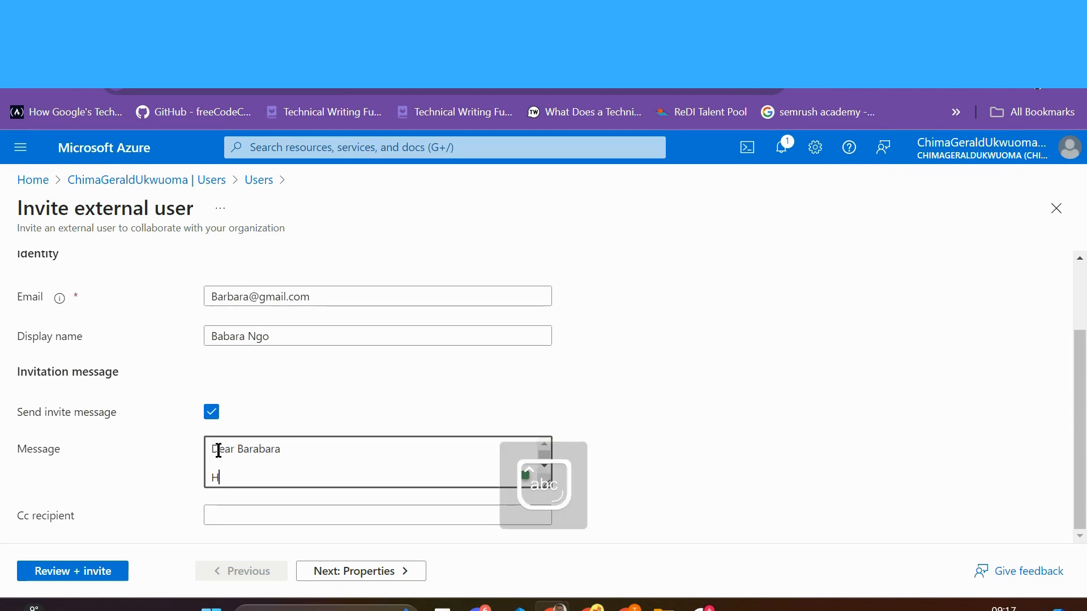
type("ere is the sam")
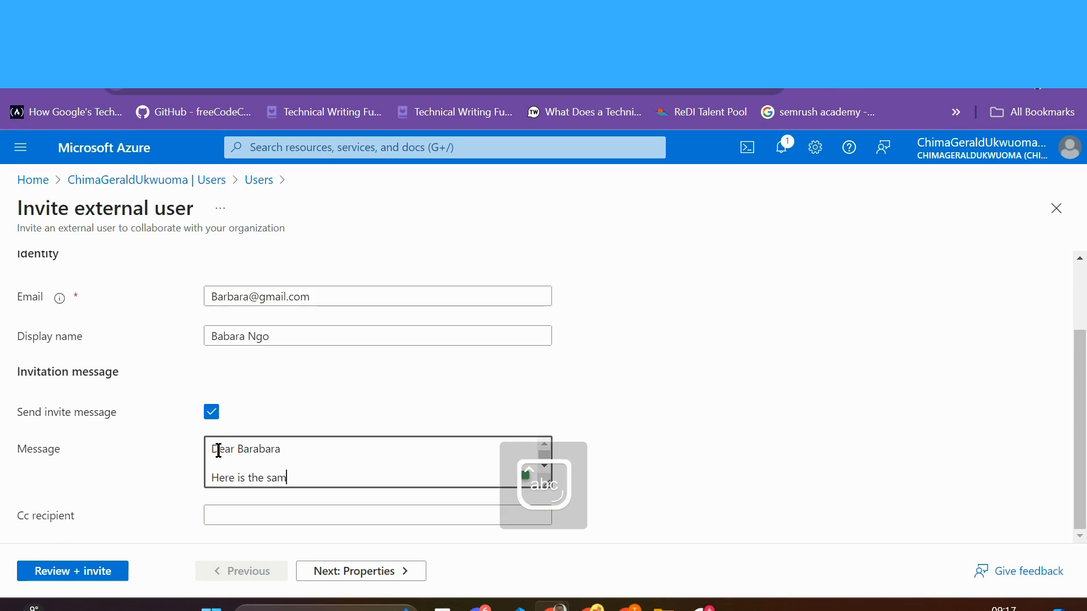
type("ple.")
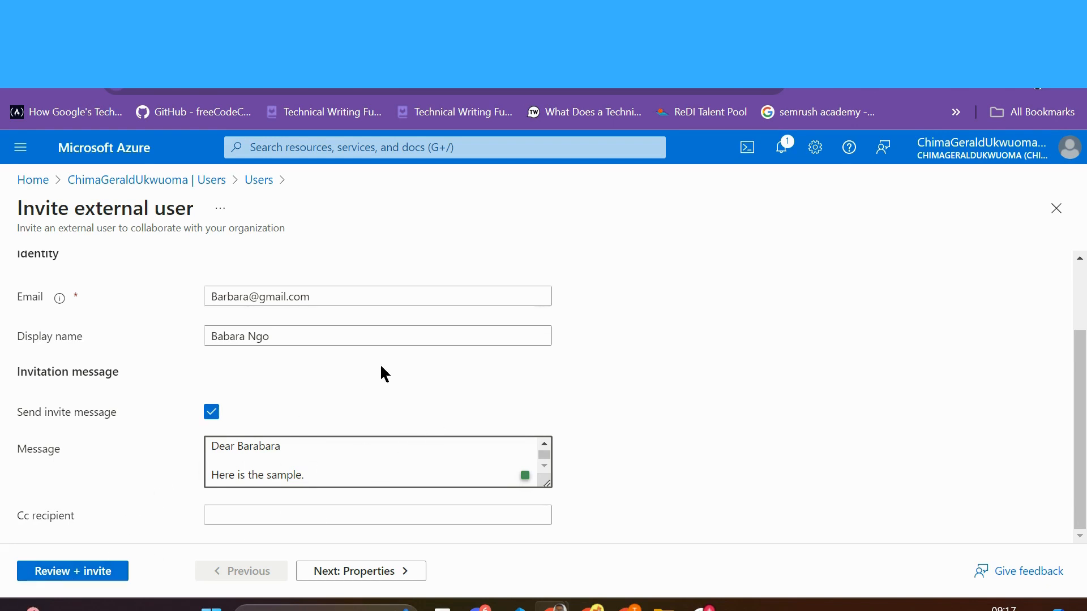
Step: Review the invitation summary and its Assignments tab, then send the invite
left_click(100, 575)
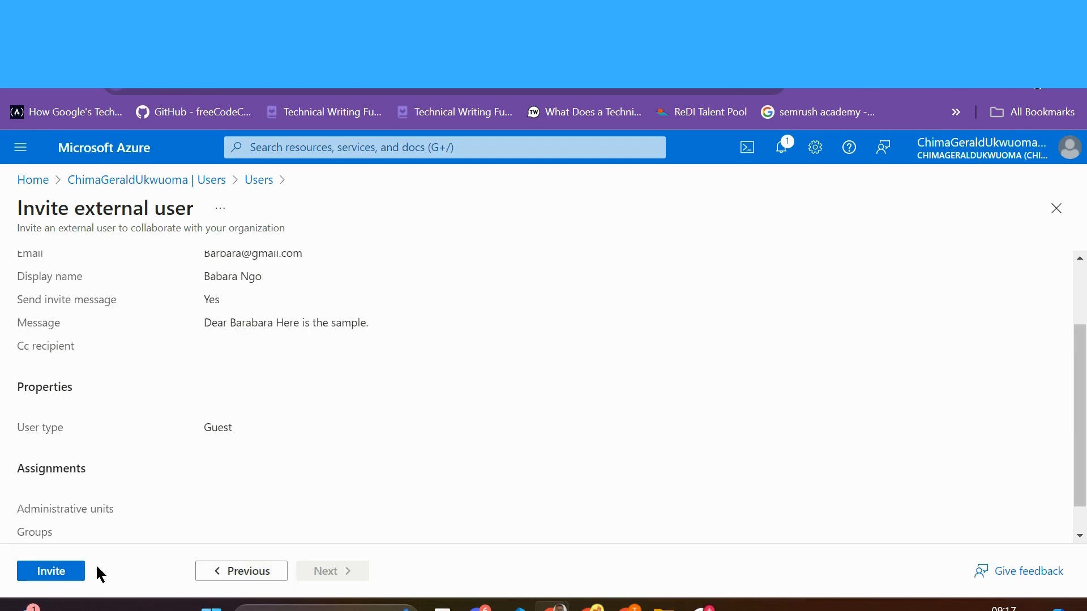
scroll(351, 480, "down", 1)
scroll(352, 483, "up", 2)
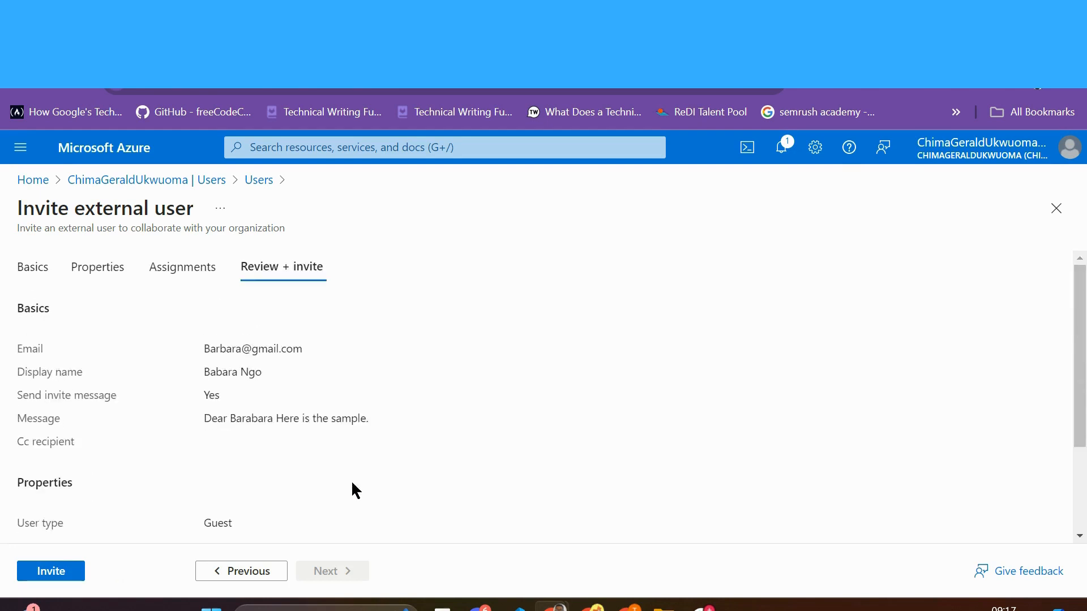
scroll(352, 483, "down", 2)
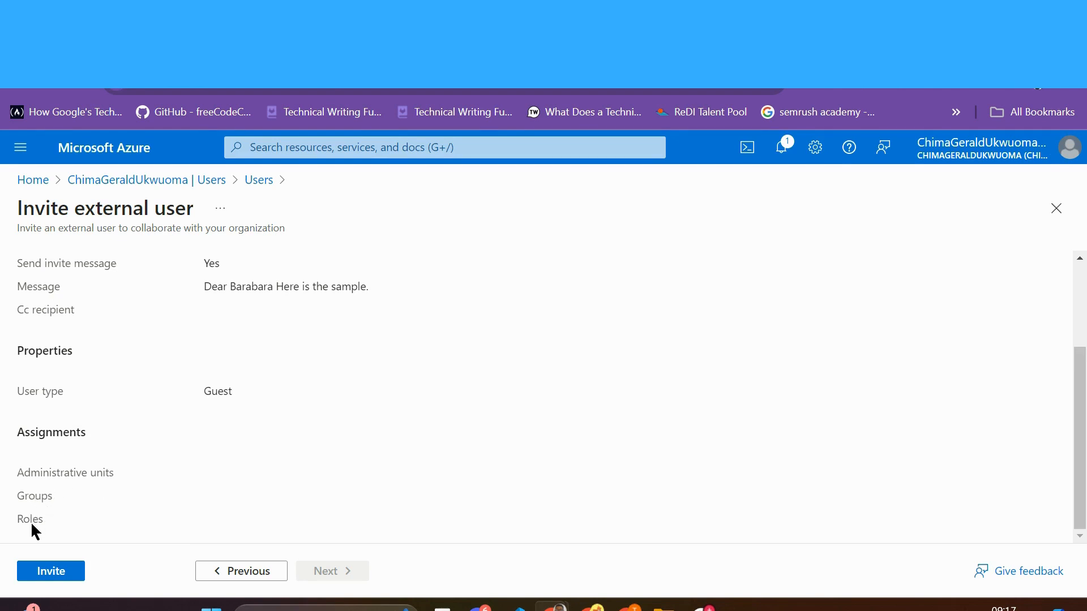
scroll(423, 348, "up", 3)
scroll(424, 348, "down", 3)
scroll(416, 345, "up", 1)
scroll(415, 345, "up", 2)
left_click(177, 270)
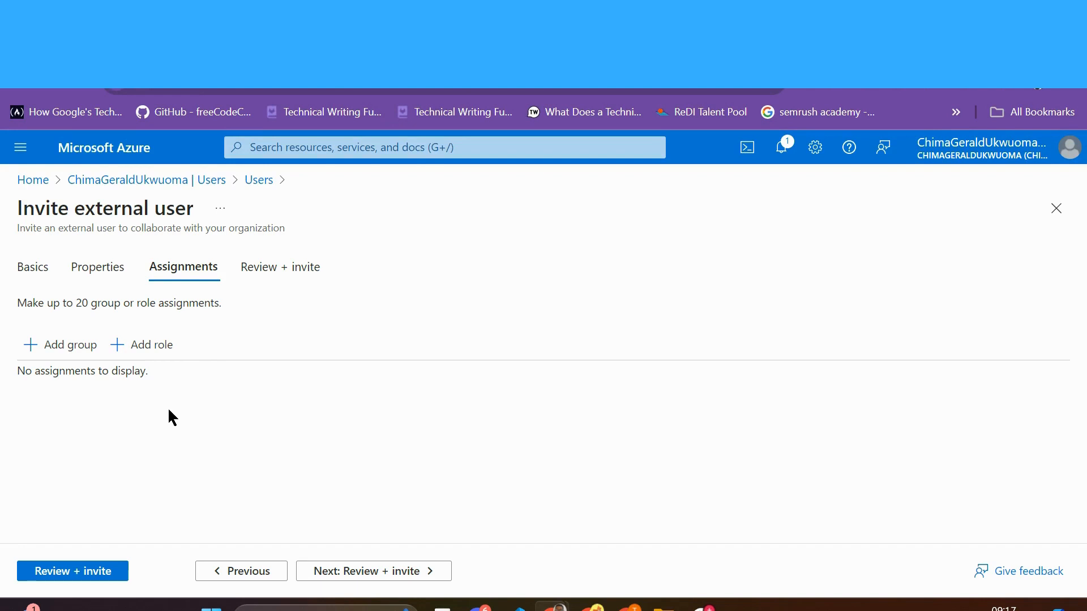
left_click(271, 269)
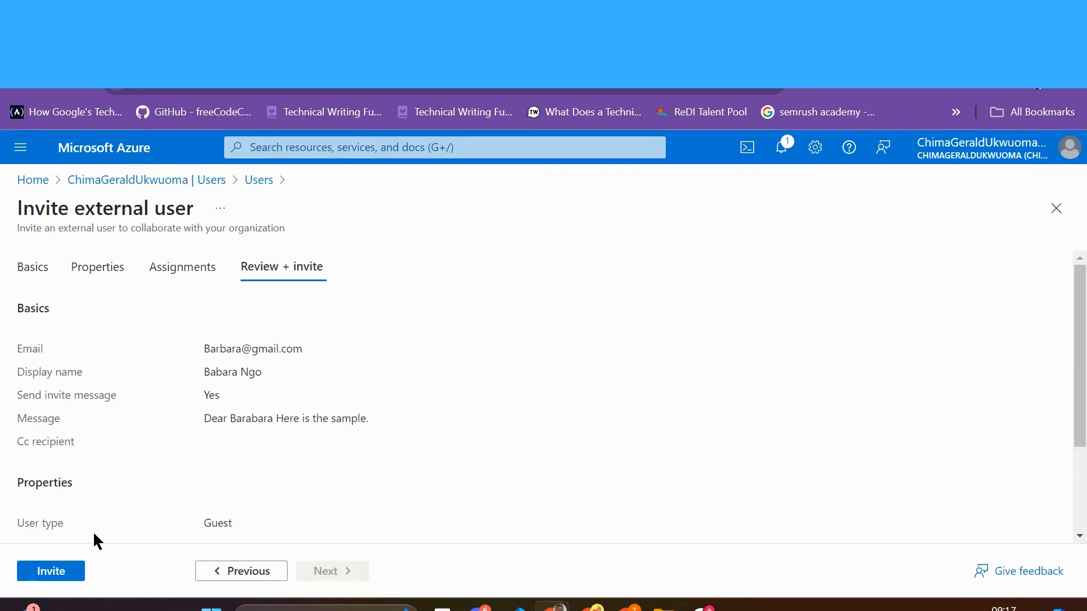
left_click(42, 572)
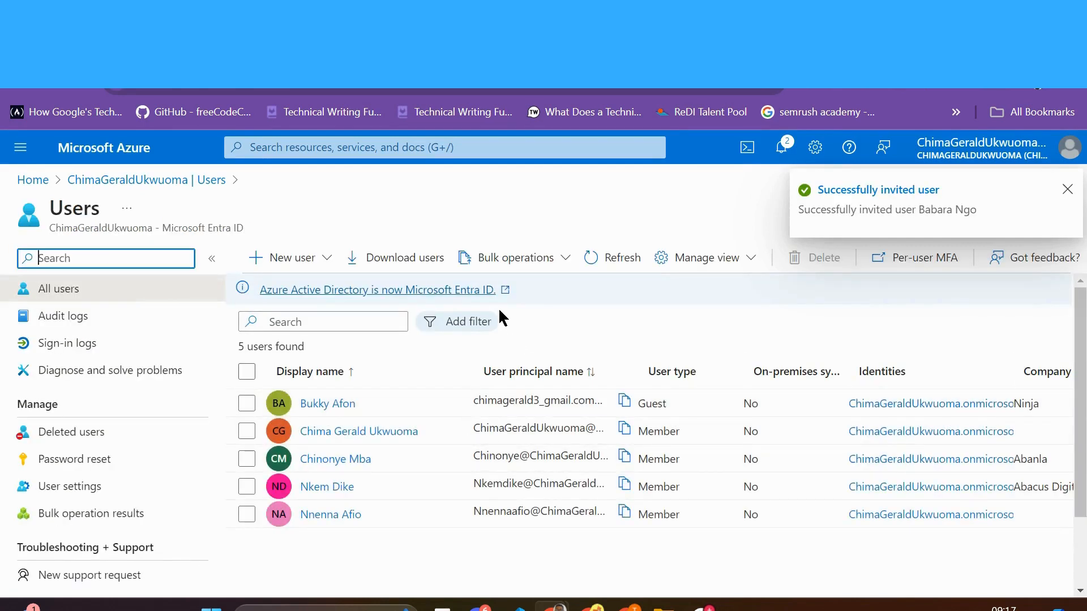
Step: Refresh the Users list so the newly invited guest appears, showing six users
left_click(608, 261)
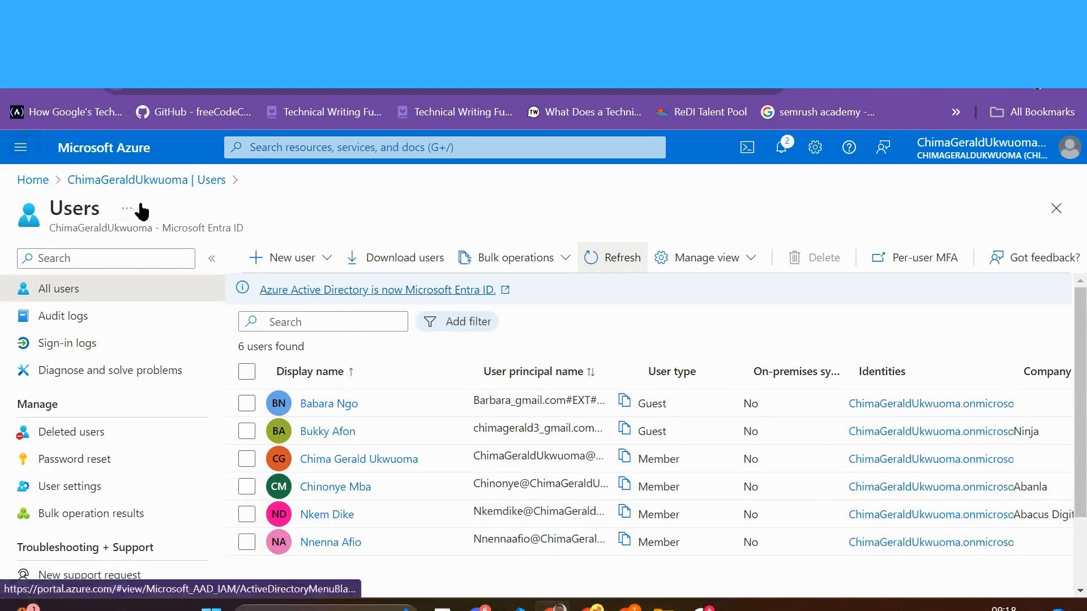
Step: Go from the tenant overview to the tenant's Groups list
left_click(146, 184)
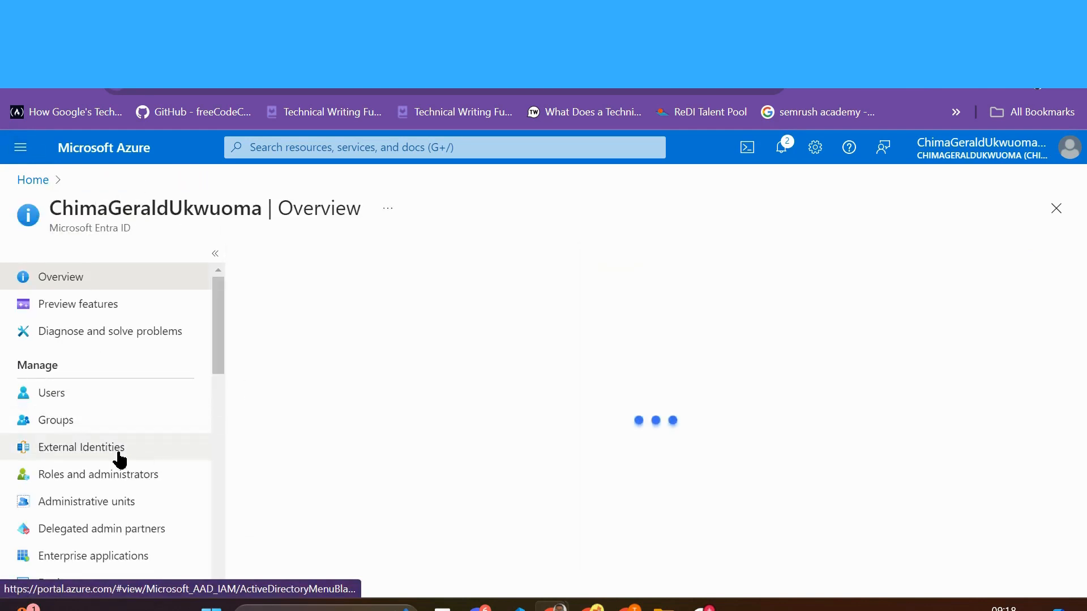
left_click(71, 426)
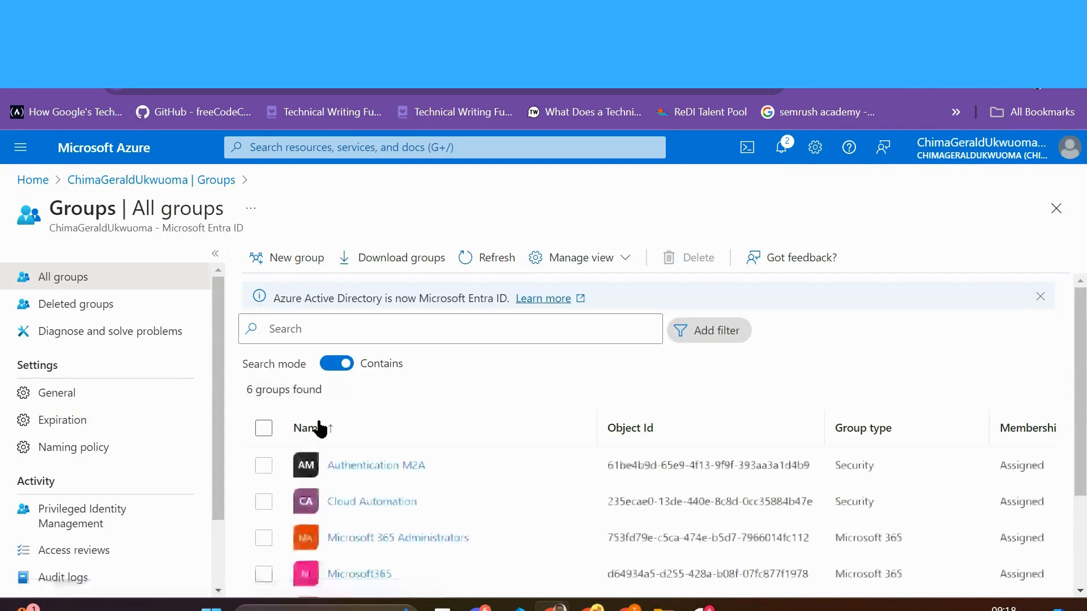
scroll(456, 447, "down", 3)
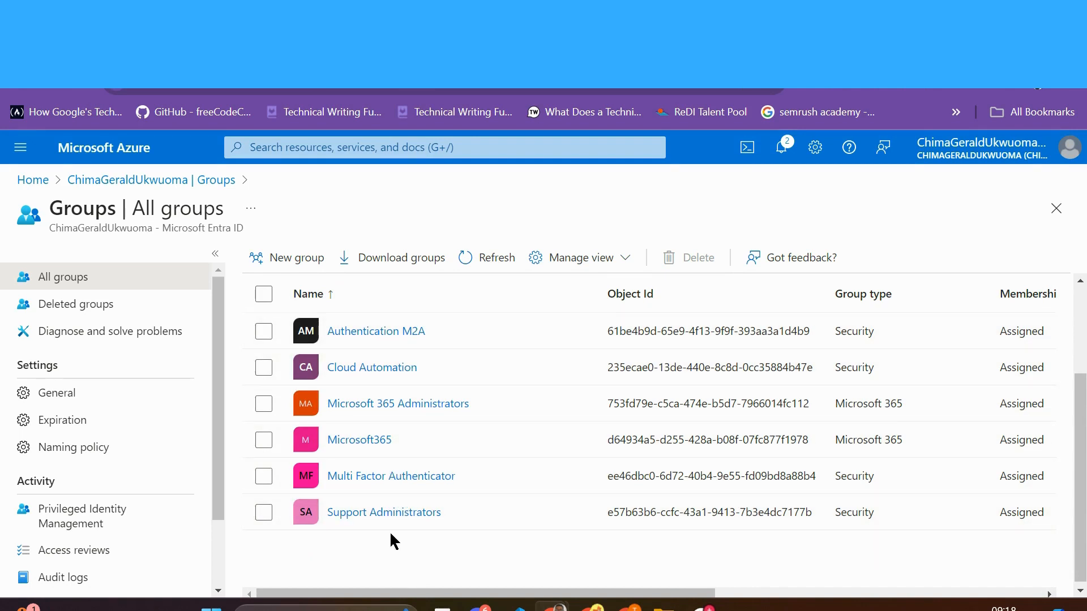
Step: Select all six groups, Support Administrators through Authentication M2A, and delete them
left_click(259, 514)
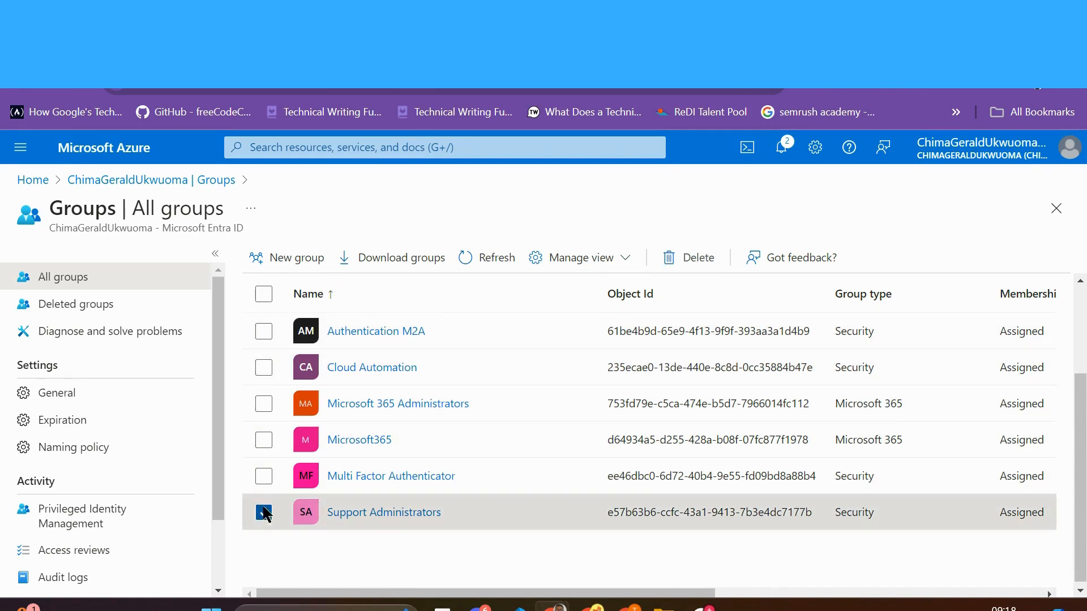
left_click(264, 476)
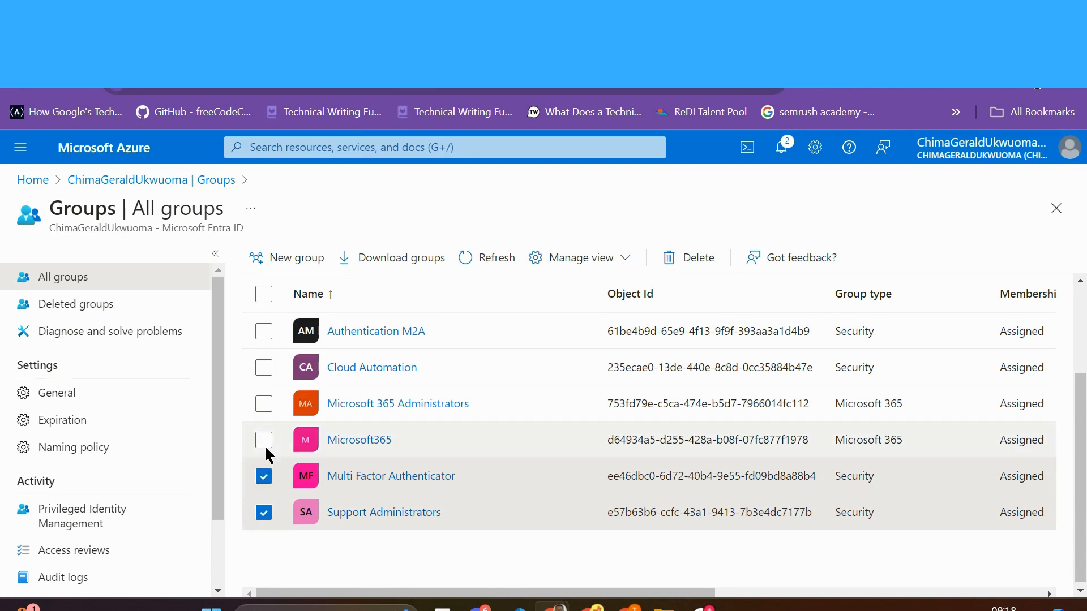
left_click(264, 442)
left_click(264, 403)
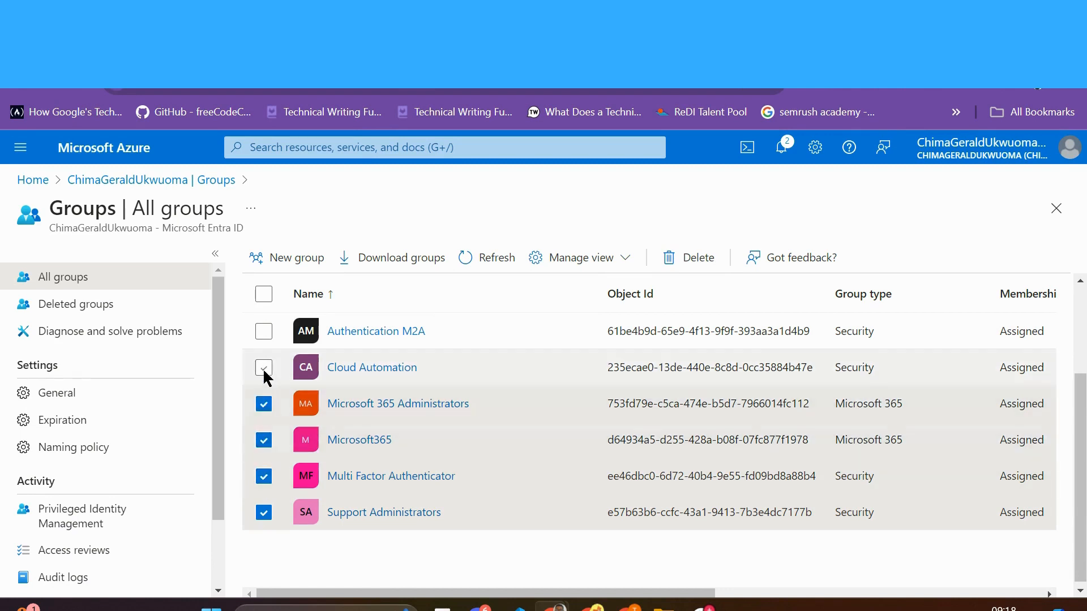
left_click(264, 369)
left_click(265, 330)
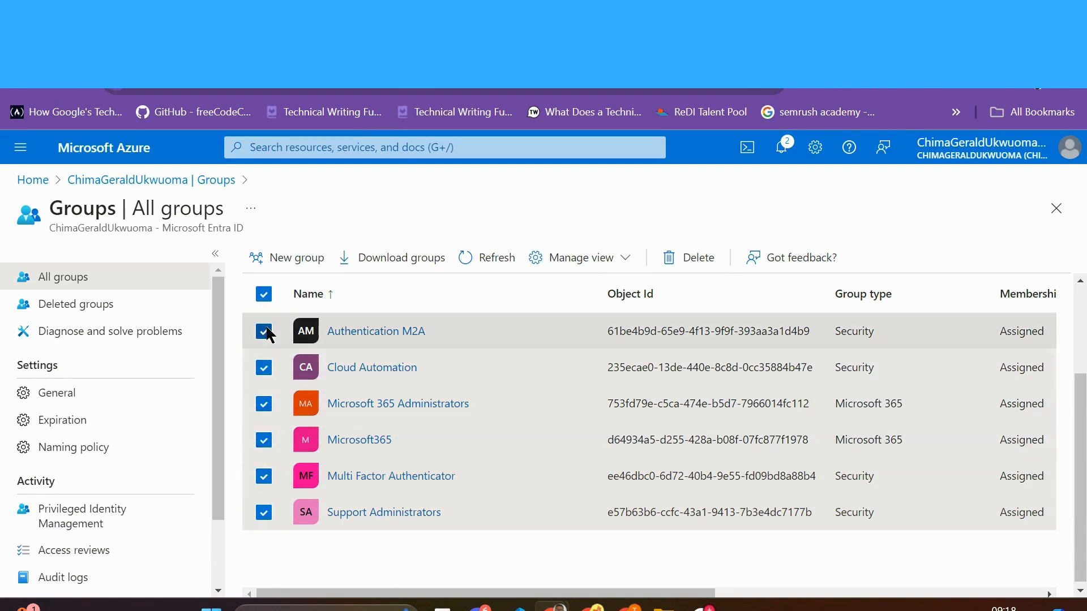
left_click(702, 261)
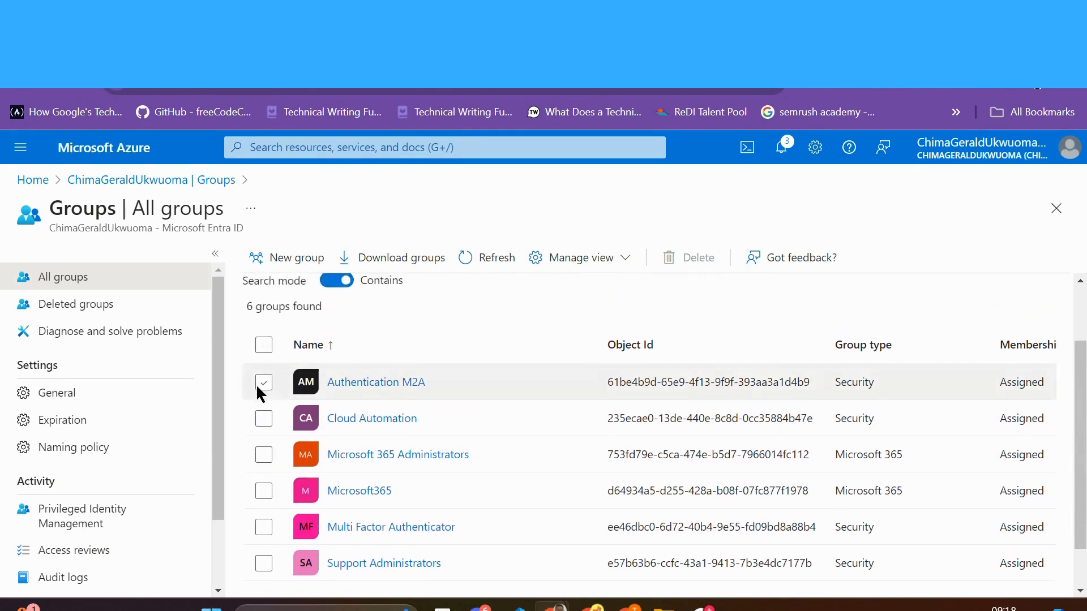
Step: Select the Authentication M2A group and confirm its deletion
left_click(259, 384)
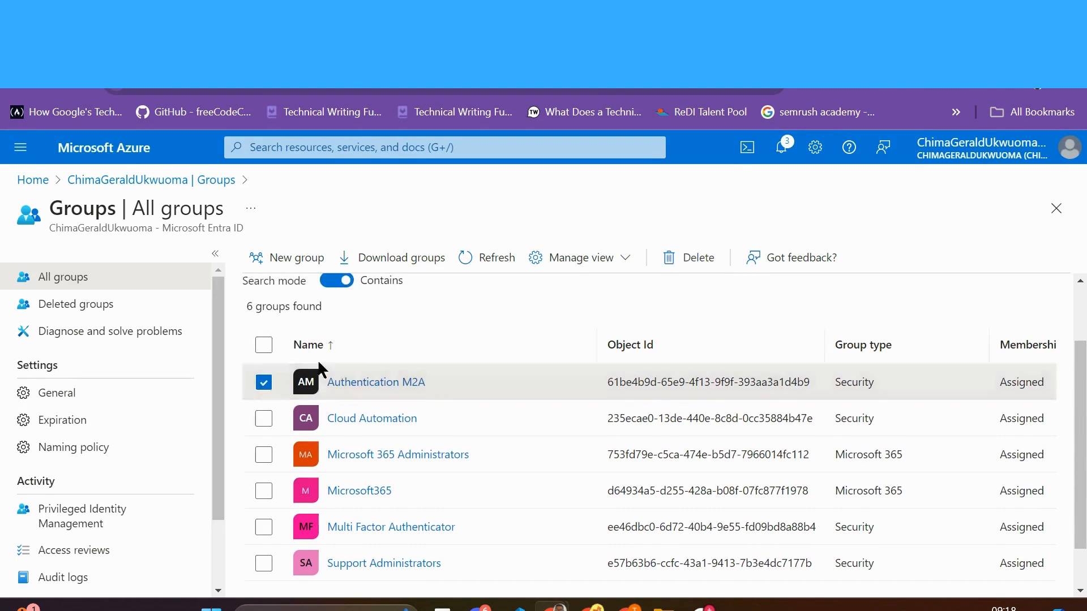
left_click(678, 262)
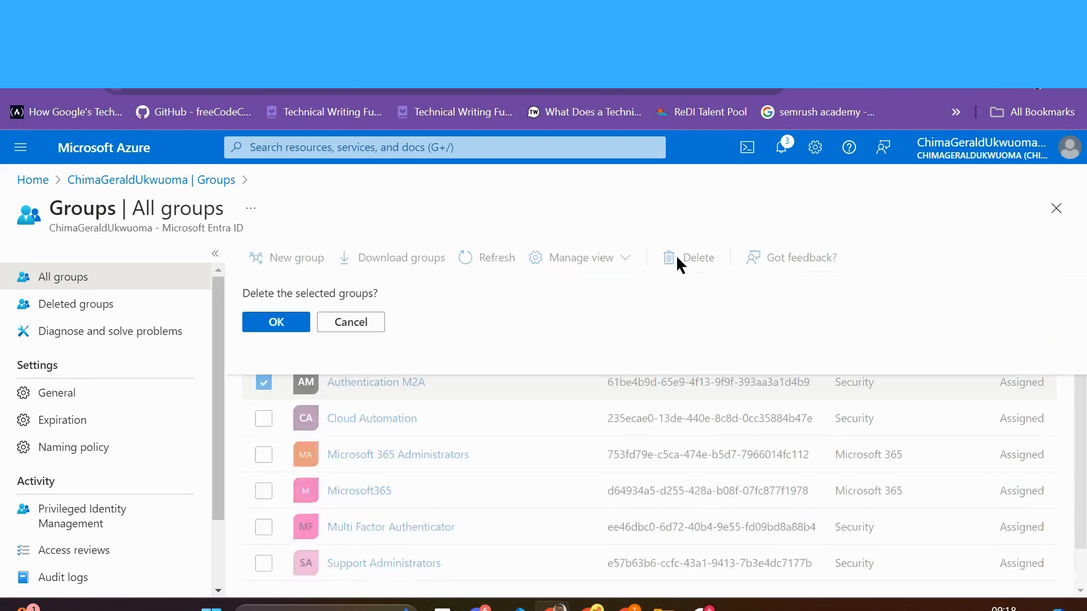
left_click(262, 322)
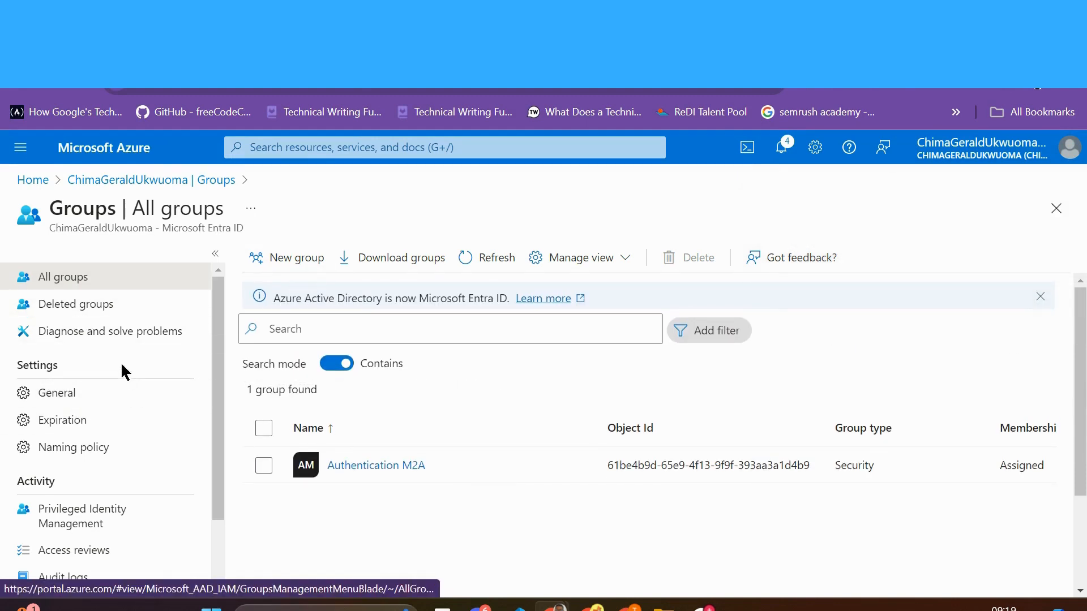
Step: Permanently delete the soft-deleted Microsoft 365 Administrators and Microsoft365 groups
left_click(94, 309)
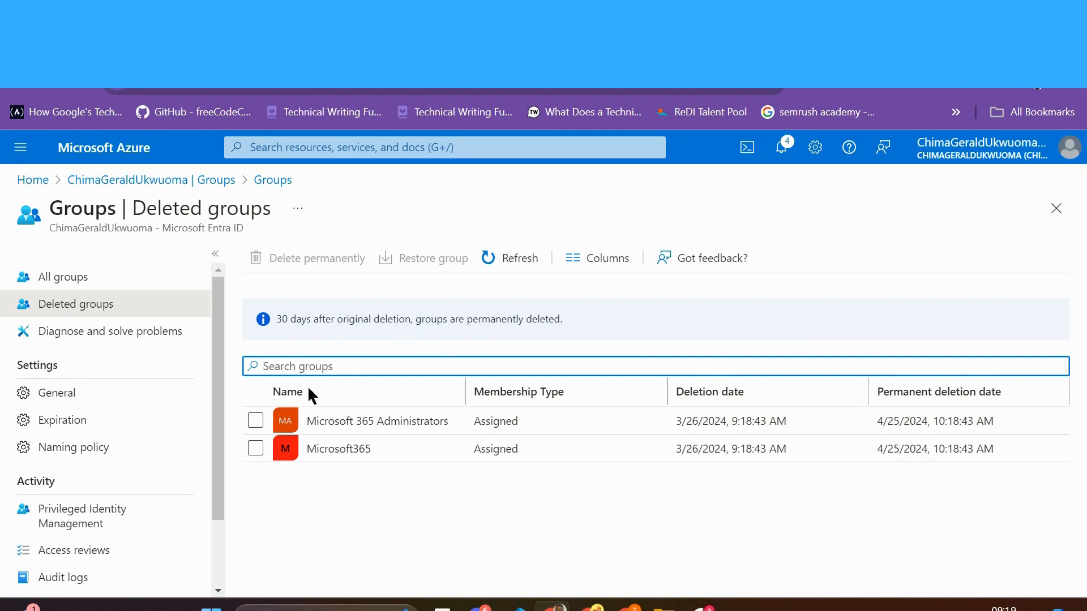
left_click(256, 420)
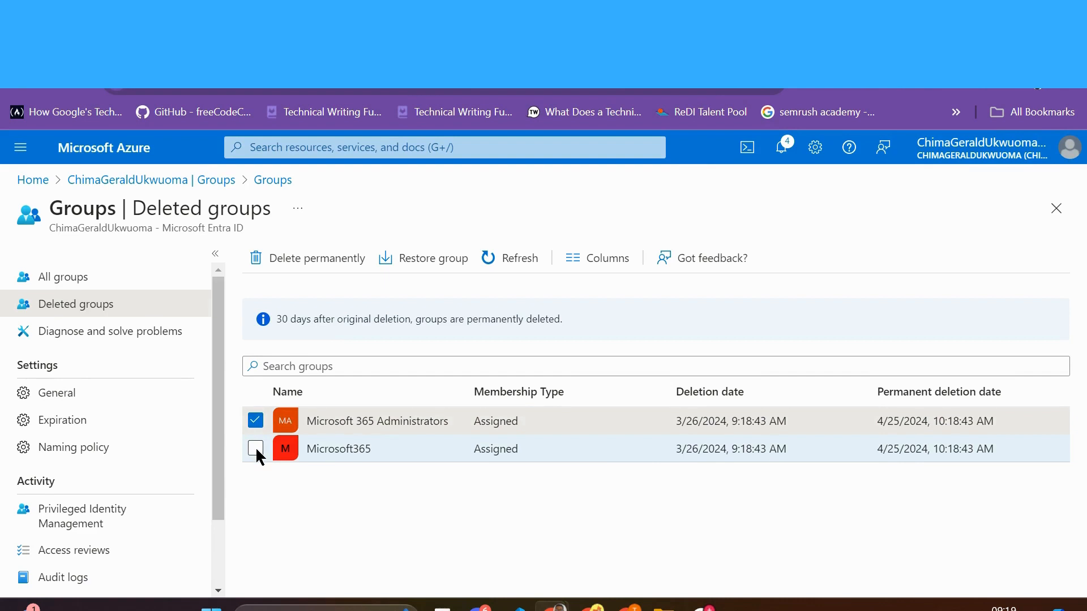
left_click(256, 448)
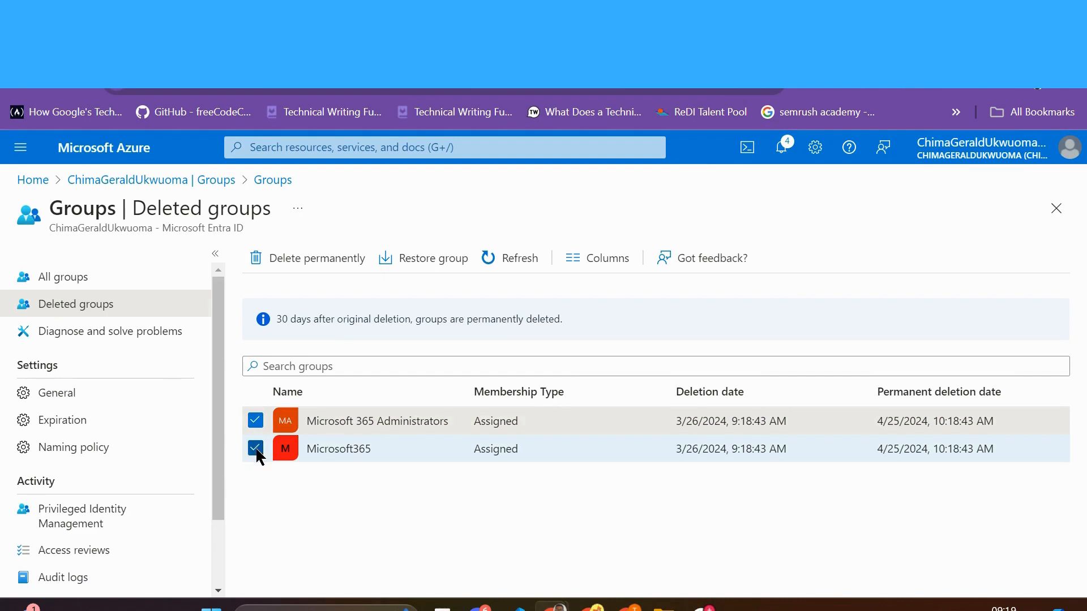
left_click(320, 260)
left_click(276, 327)
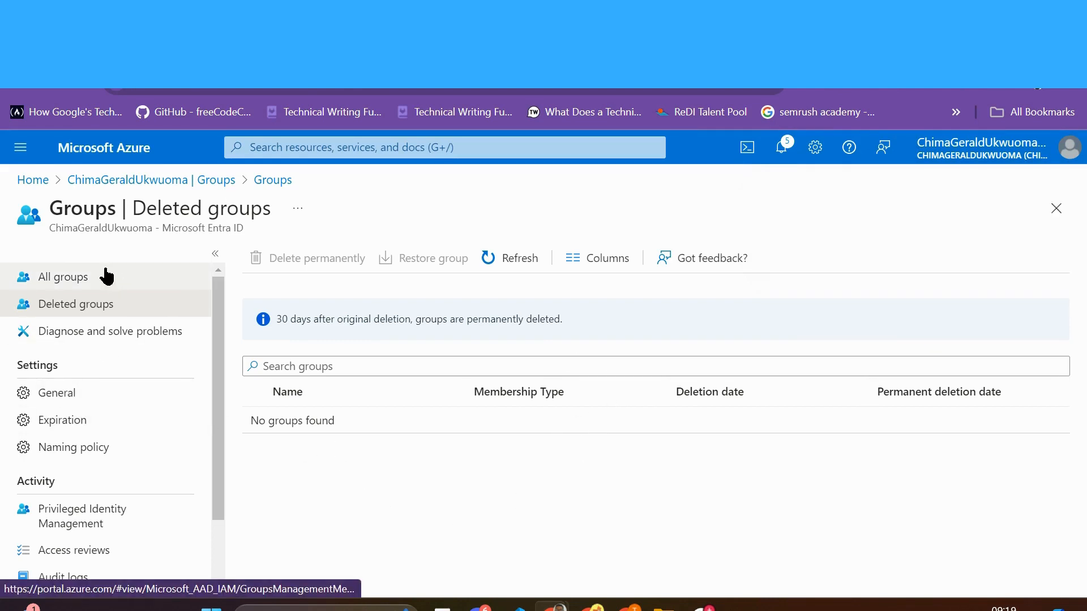
Step: Return to the tenant's Groups list and start a new group
left_click(94, 279)
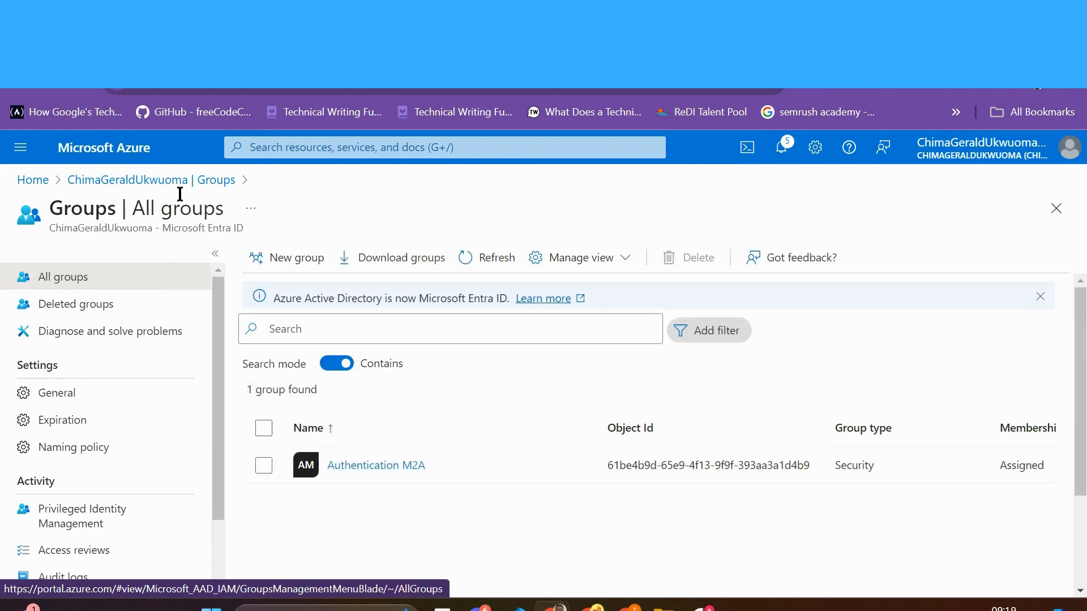
left_click(206, 184)
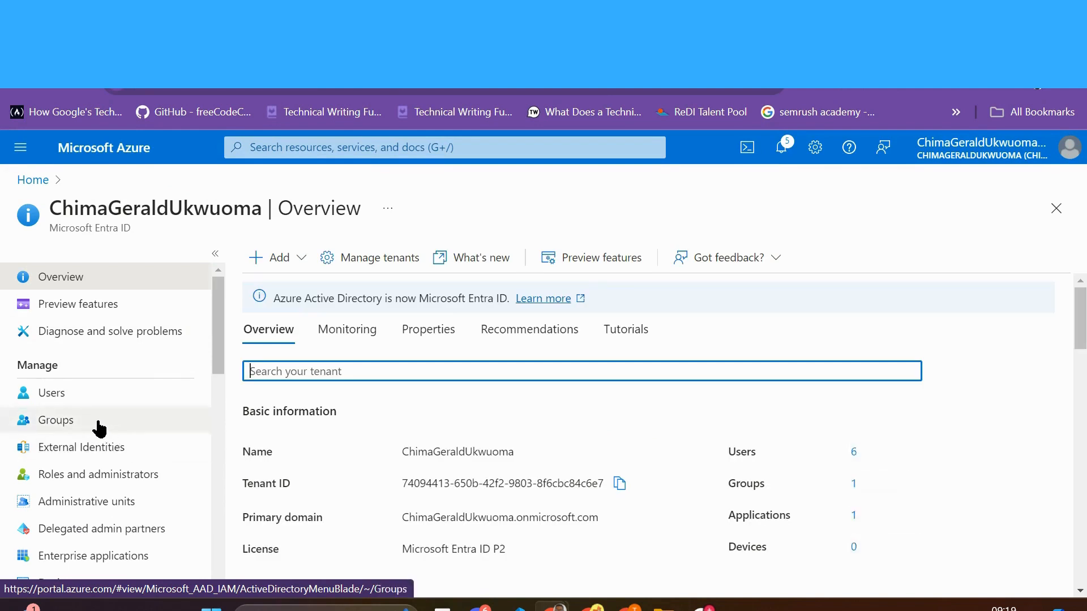
left_click(86, 425)
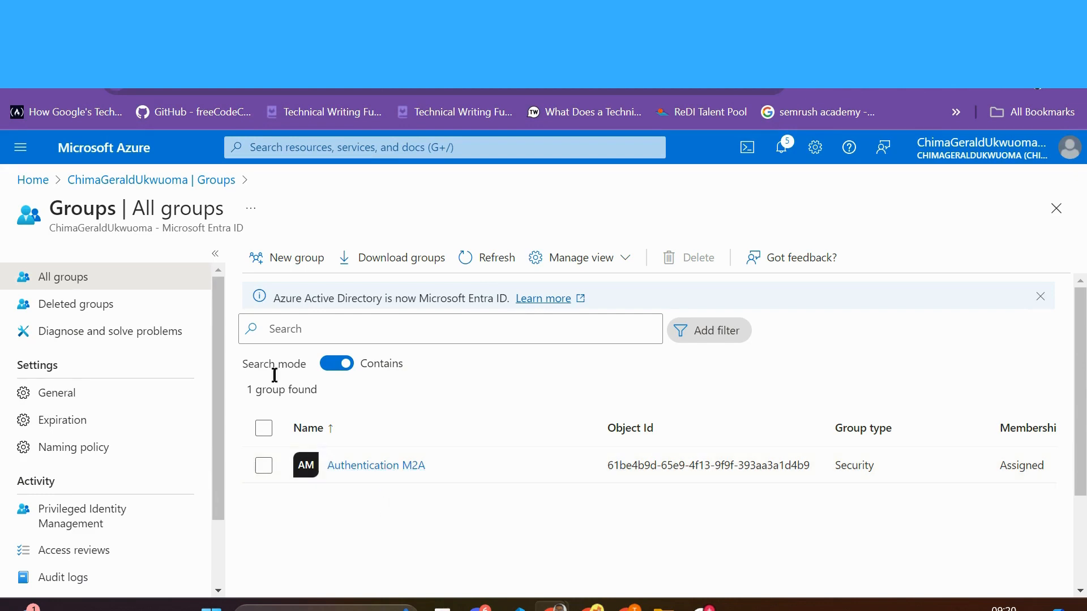
left_click(288, 259)
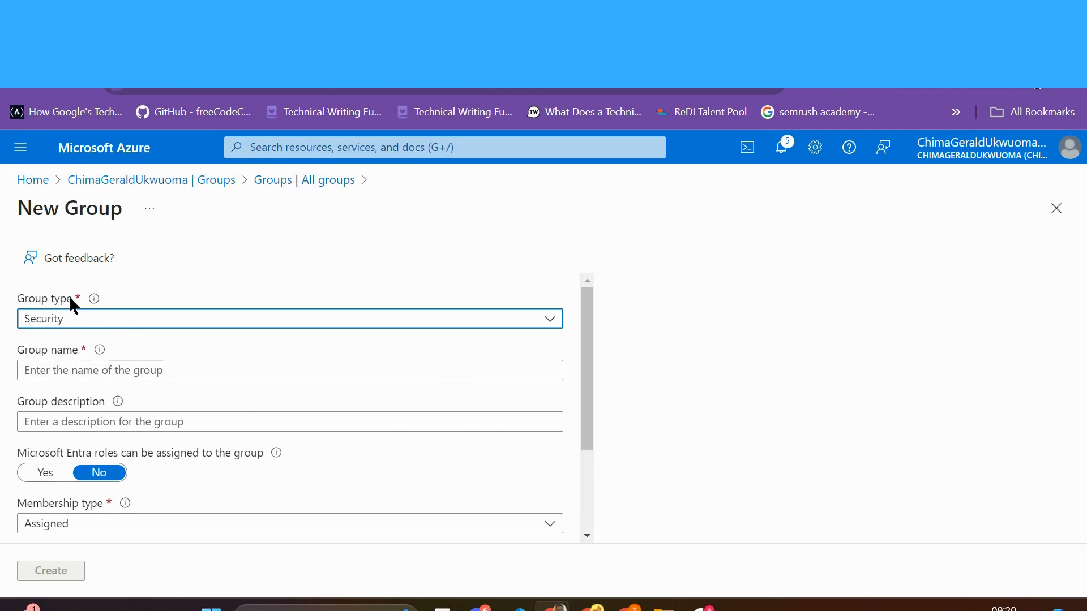
Step: Keep type Security, name the group 'Cloud Security', and describe it as 'Management of cloud security and access'
left_click(539, 332)
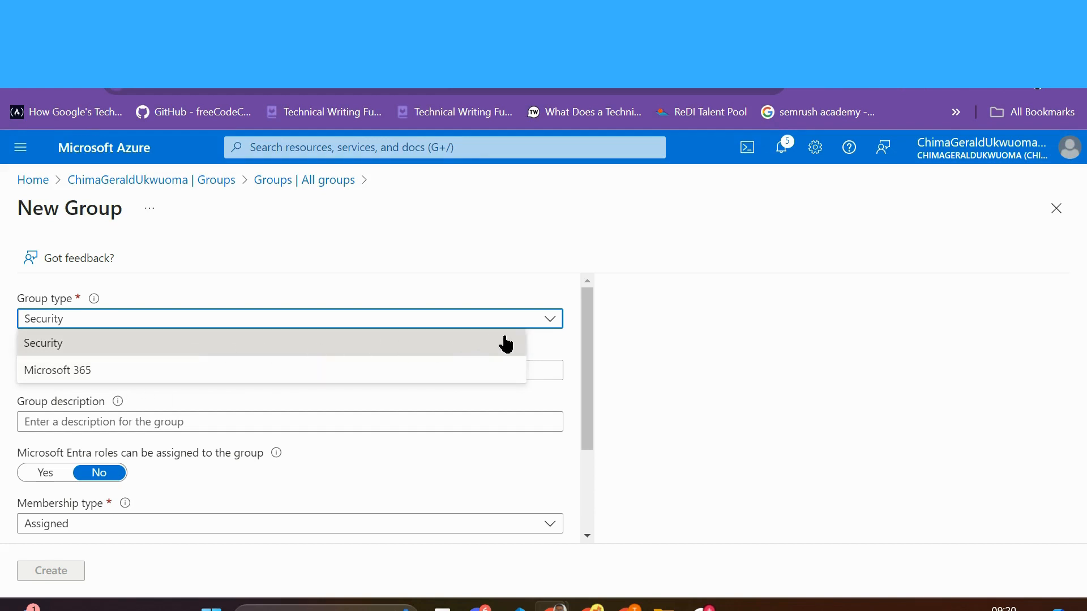
left_click(550, 324)
left_click(227, 369)
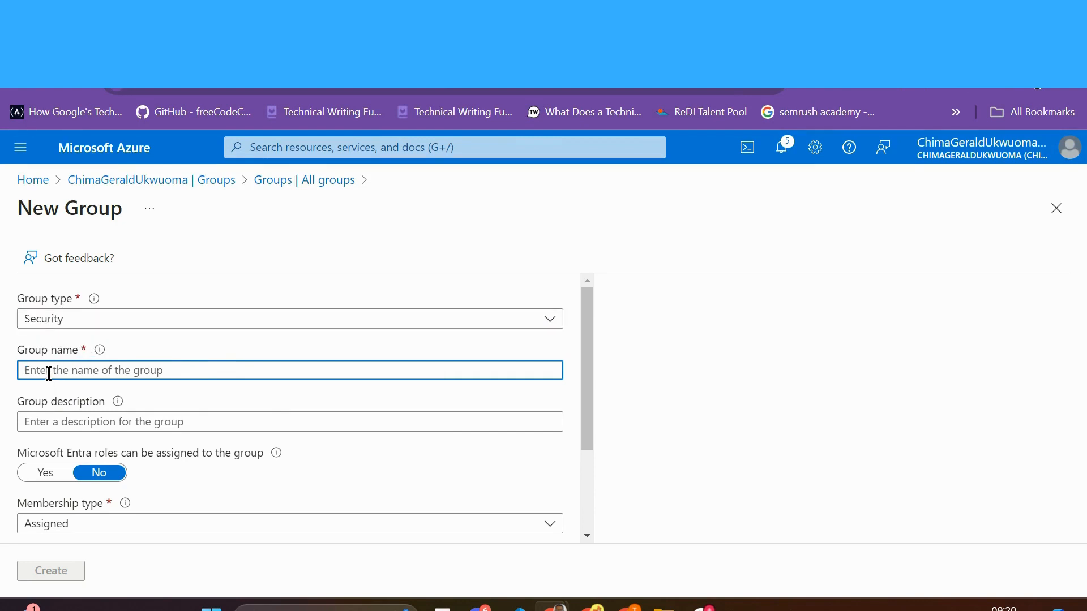
key("Caps_Lock")
type("Cl")
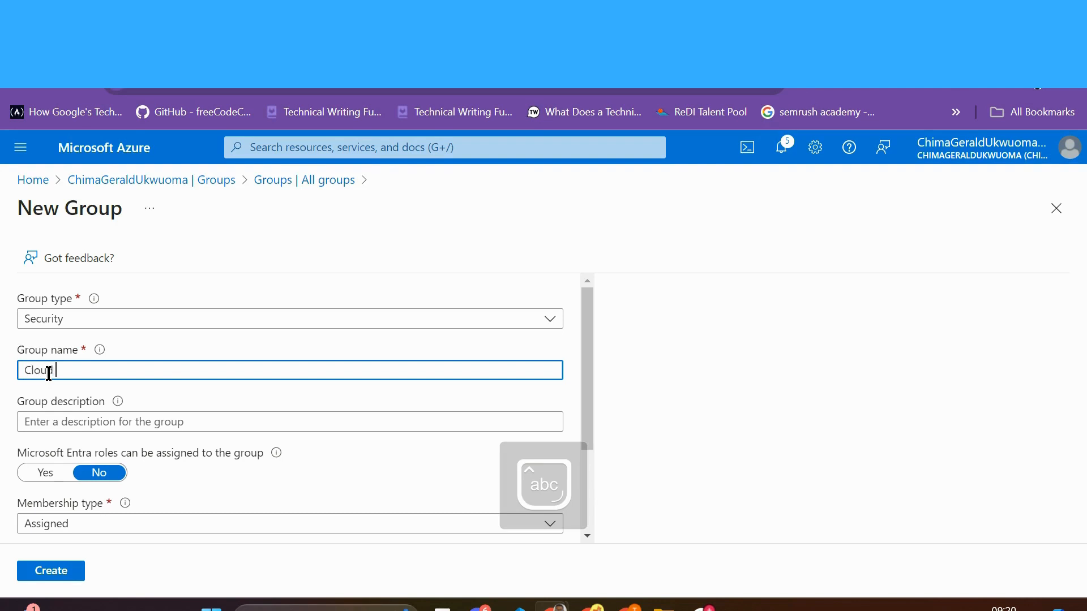
type("oud")
key("Caps_Lock")
key("BackSpace")
key("BackSpace")
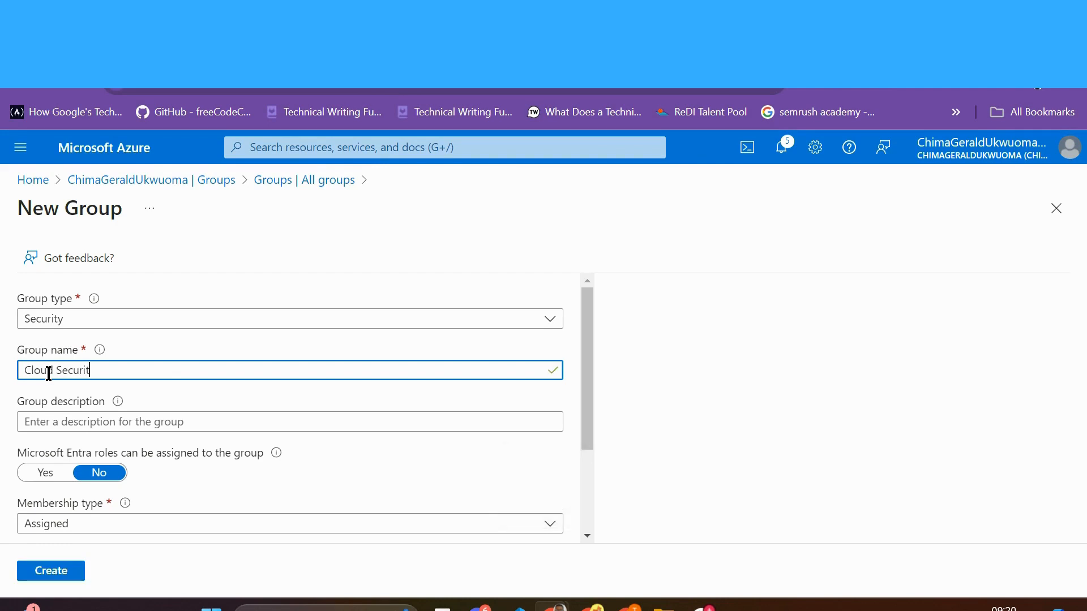
left_click(91, 421)
type("Manage")
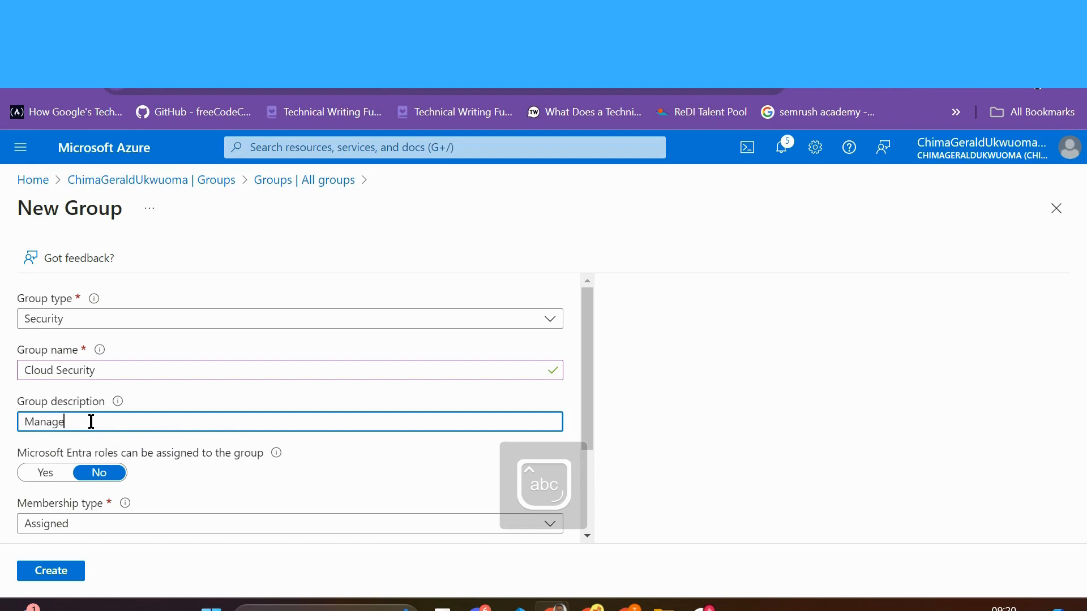
type("ment of cloud secu")
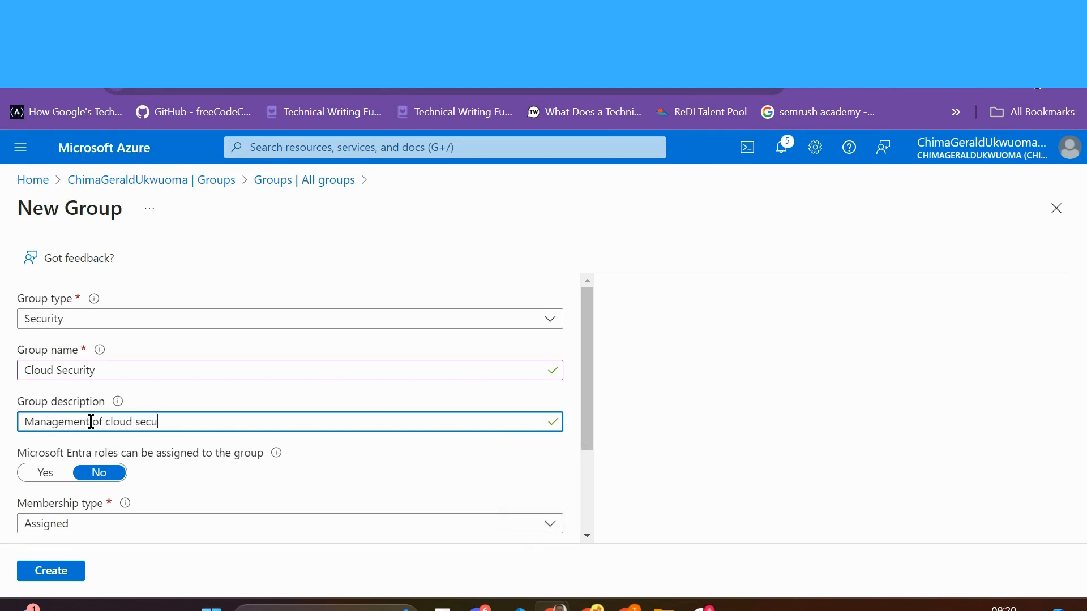
type("rity and access security")
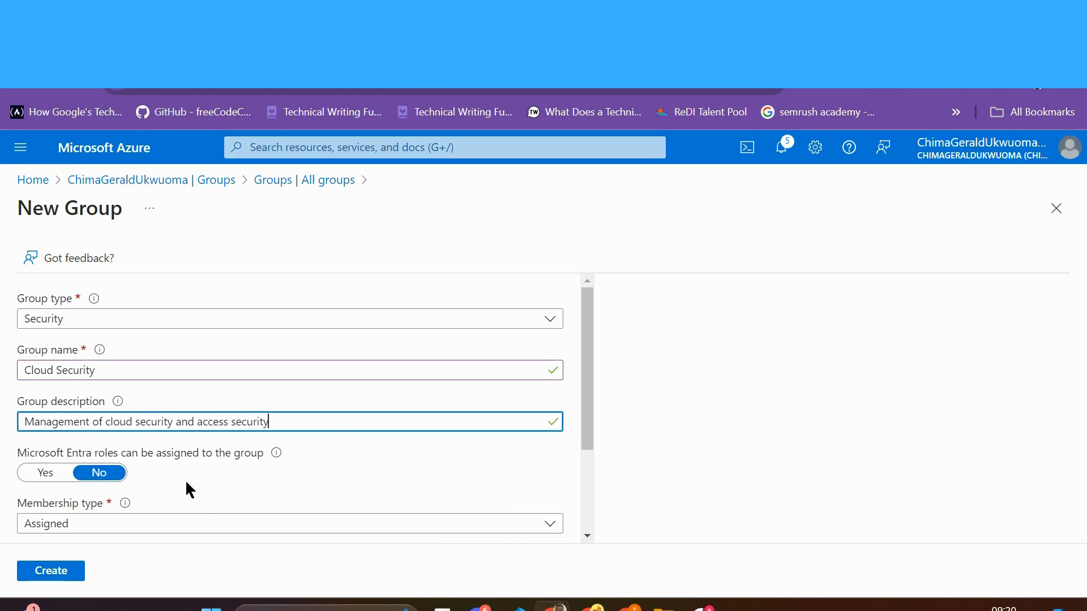
Step: Review the membership type choices, leaving Assigned selected for now
scroll(185, 480, "down", 2)
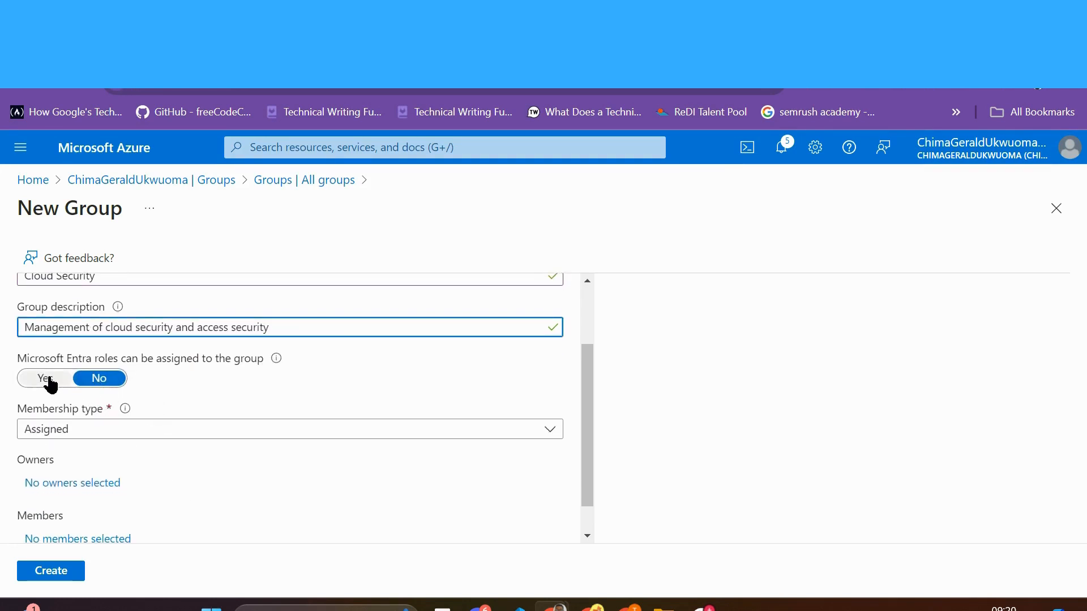
scroll(179, 495, "down", 1)
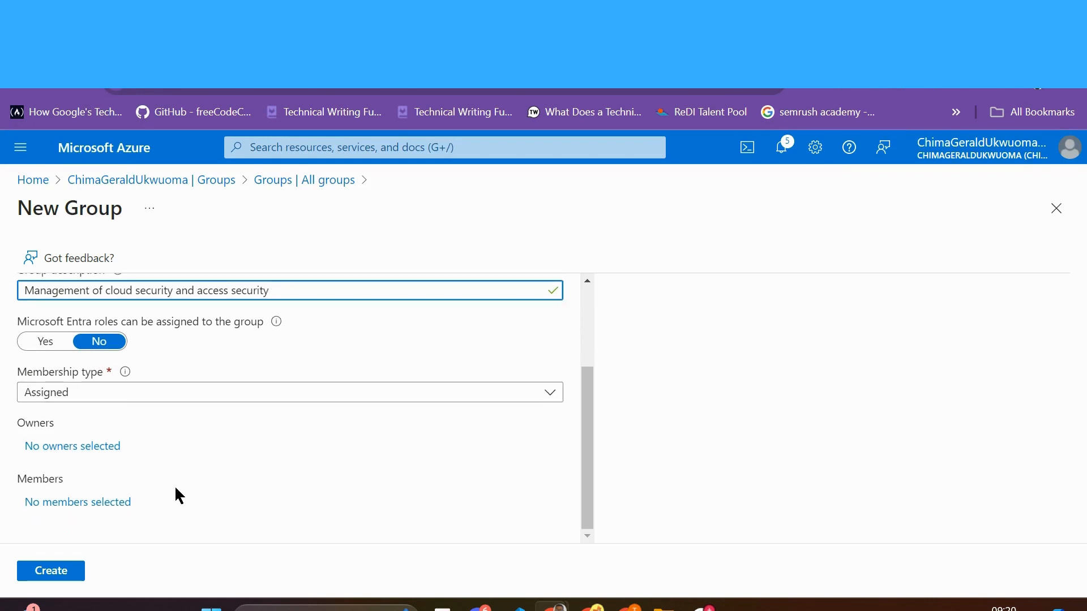
left_click(152, 395)
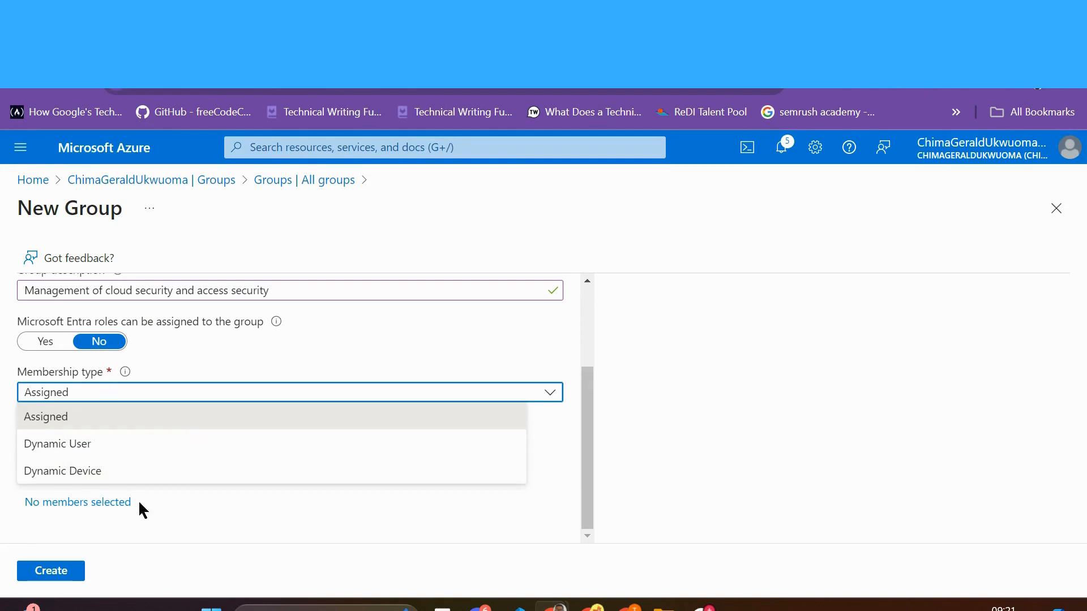
left_click(188, 533)
scroll(215, 450, "up", 1)
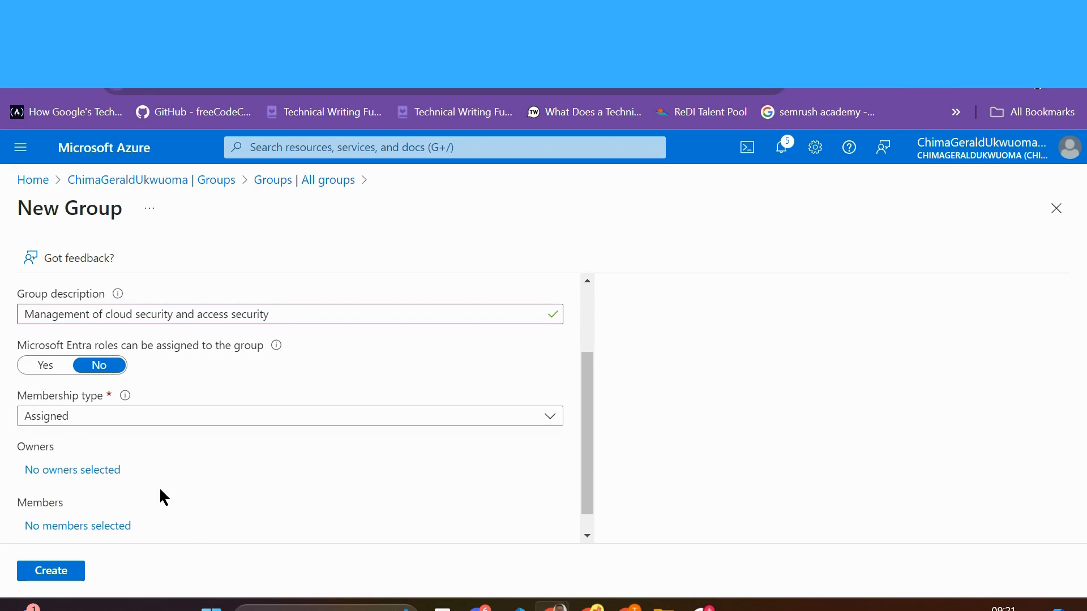
scroll(160, 498, "down", 1)
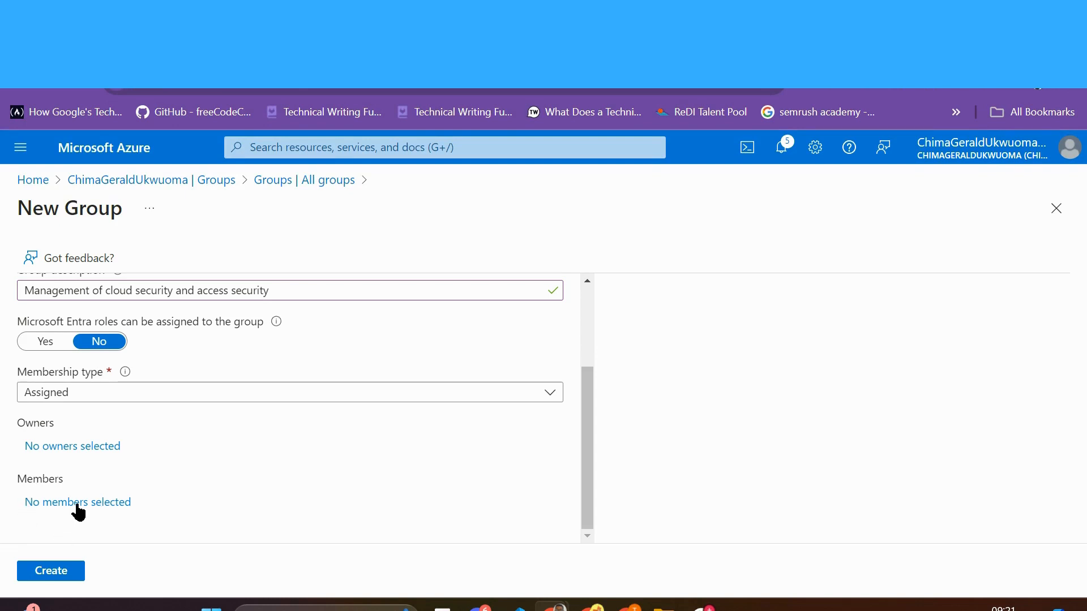
Step: Leave Entra role assignment off and set membership type to Dynamic User
left_click(46, 343)
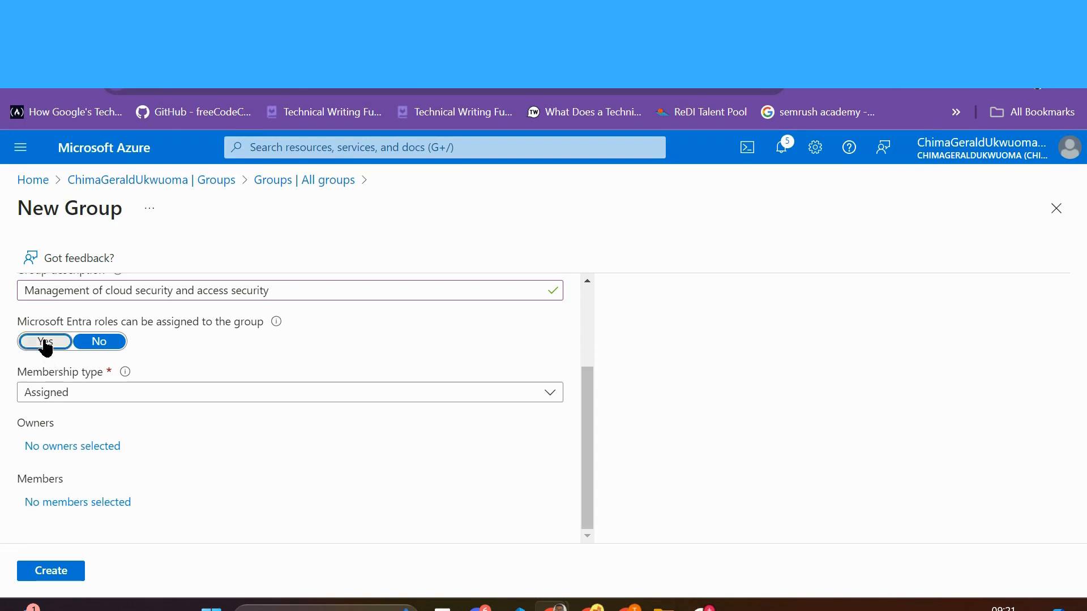
scroll(177, 464, "down", 1)
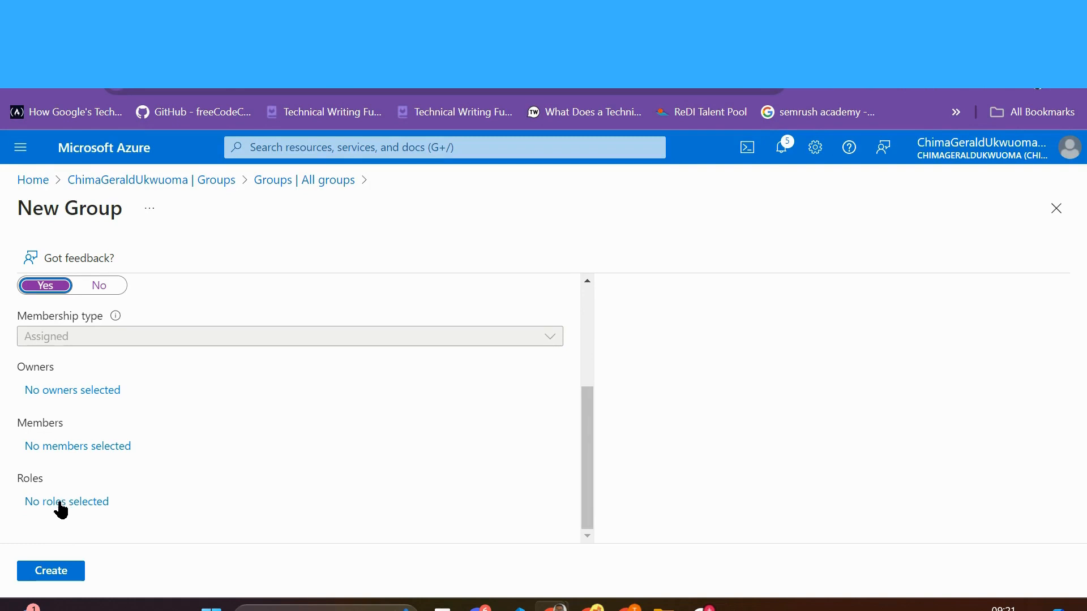
scroll(207, 474, "up", 3)
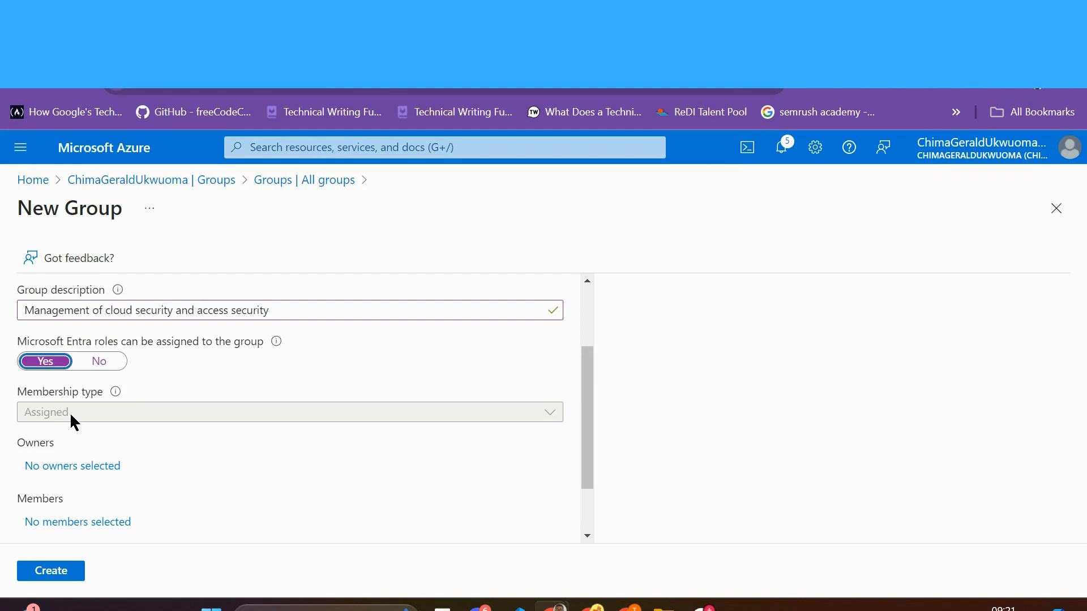
left_click(99, 363)
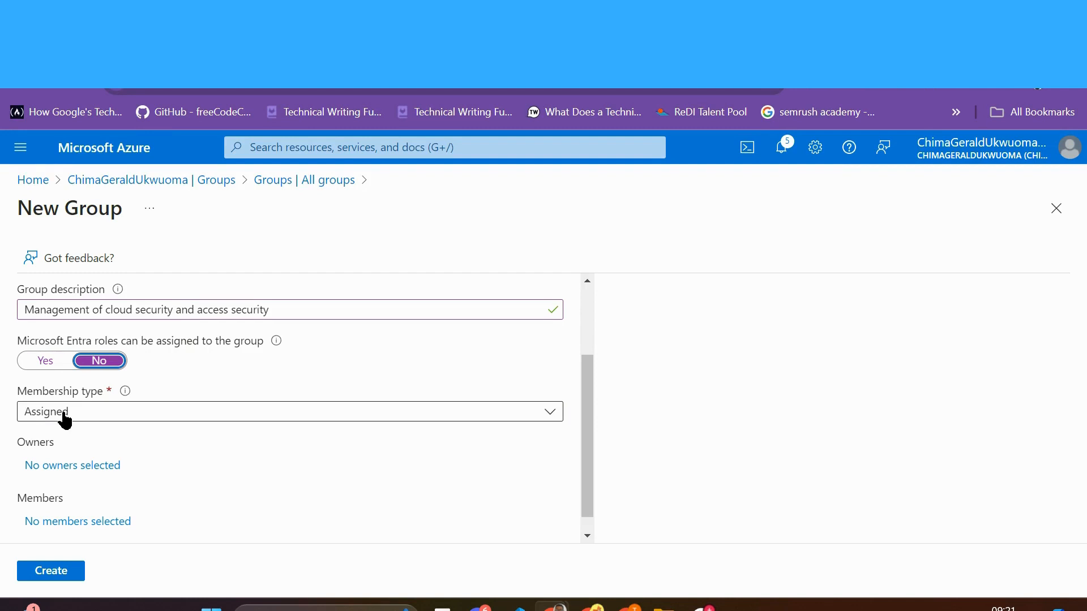
left_click(547, 419)
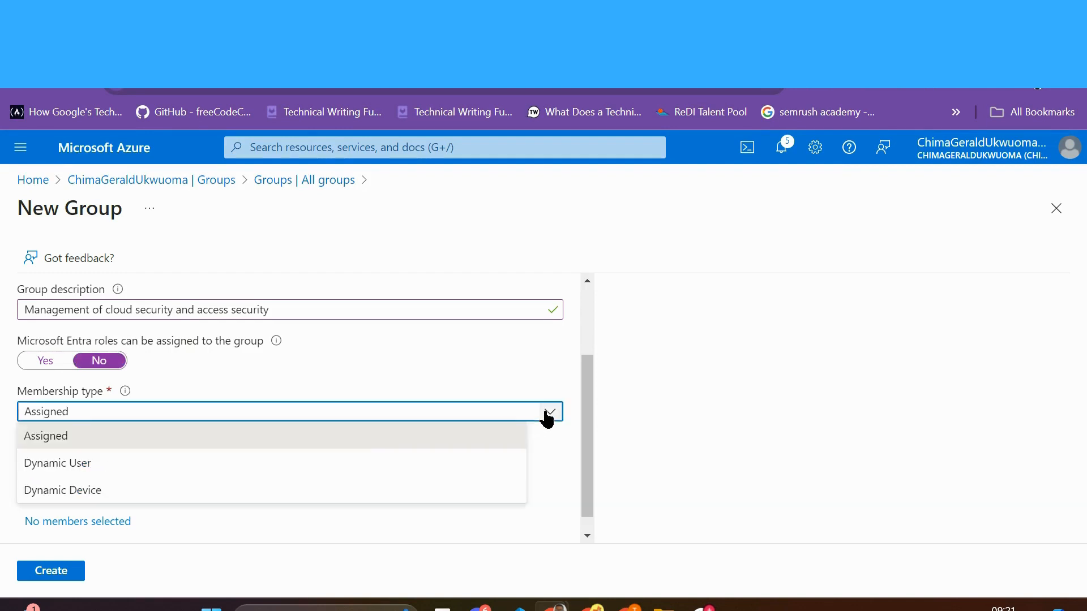
left_click(155, 462)
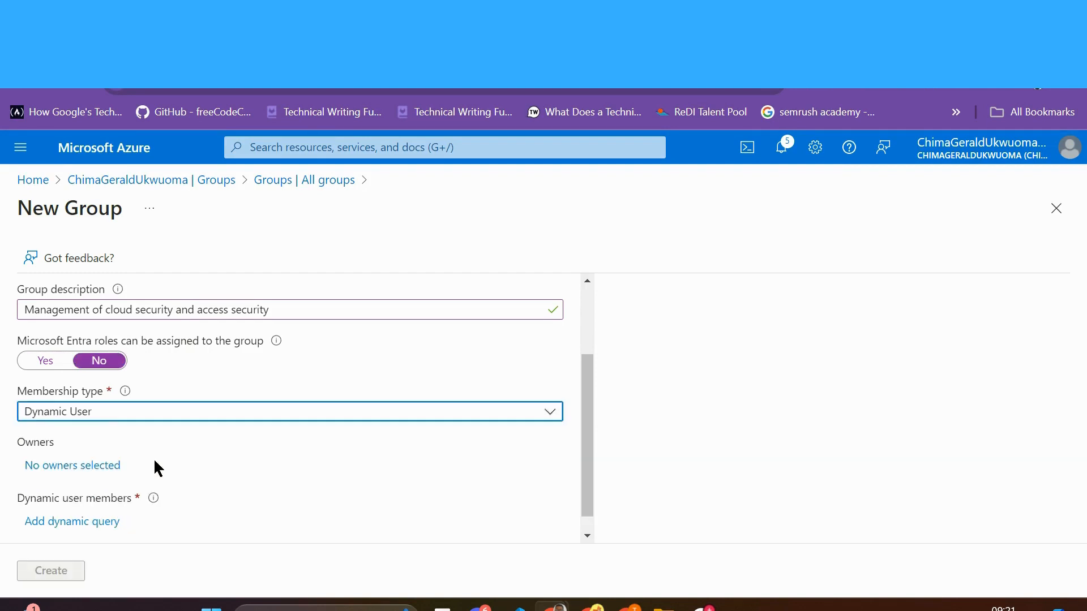
Step: Switch membership type to Dynamic Device and open the dynamic membership rules editor
scroll(154, 462, "down", 1)
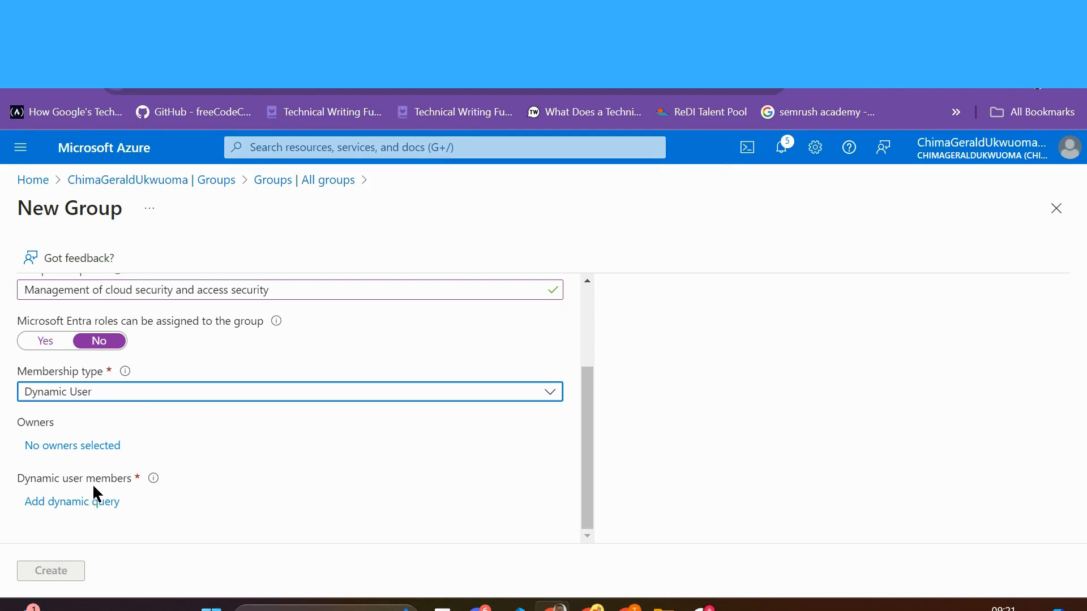
left_click(550, 395)
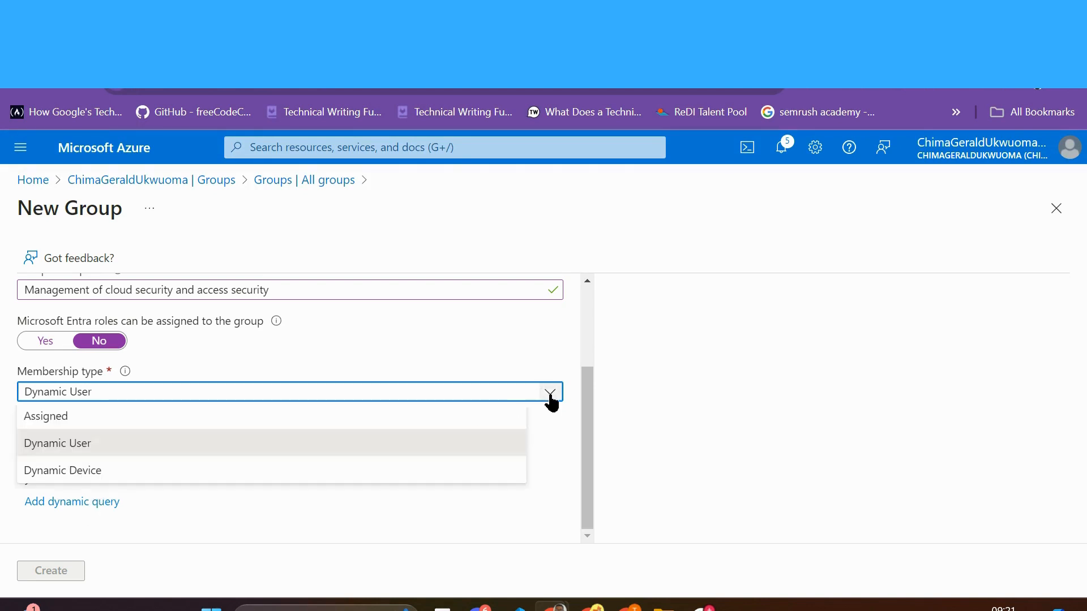
left_click(284, 475)
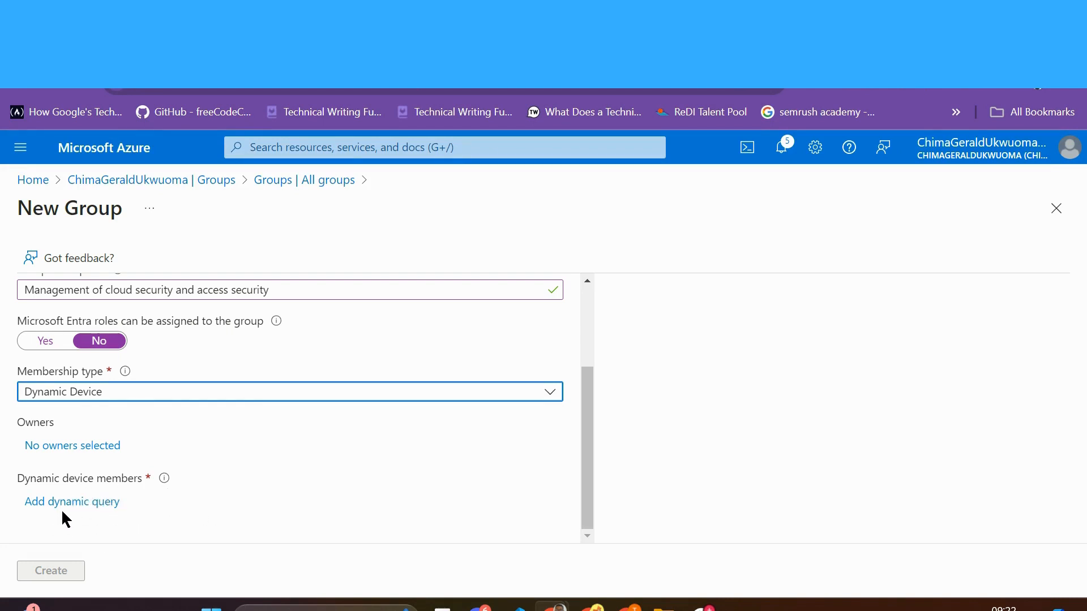
left_click(87, 502)
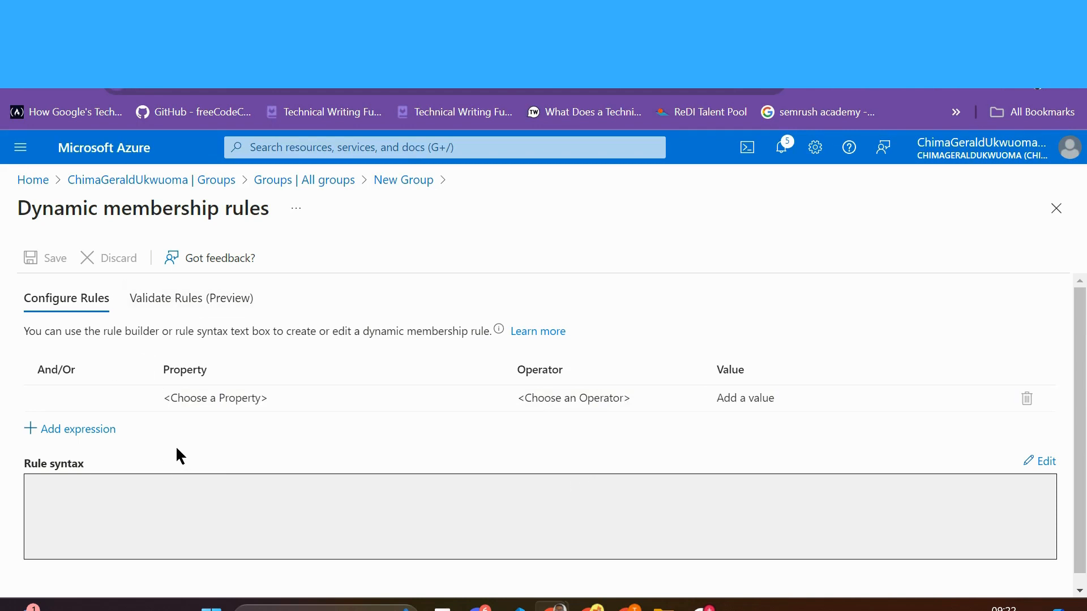
Step: Start a new group from All groups and name it 'Cloud Security'
left_click(316, 184)
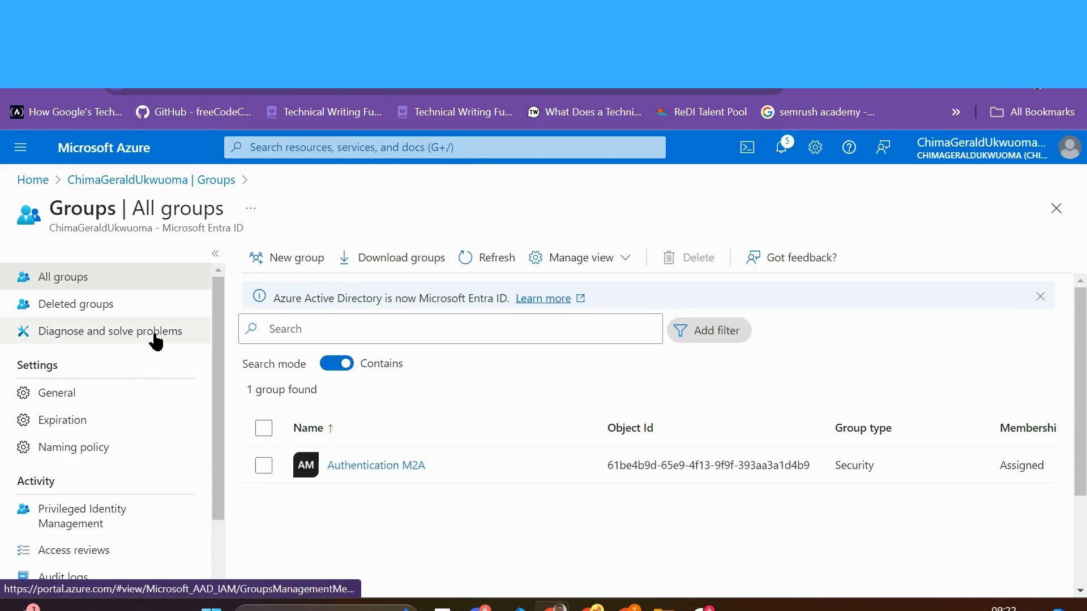
left_click(295, 262)
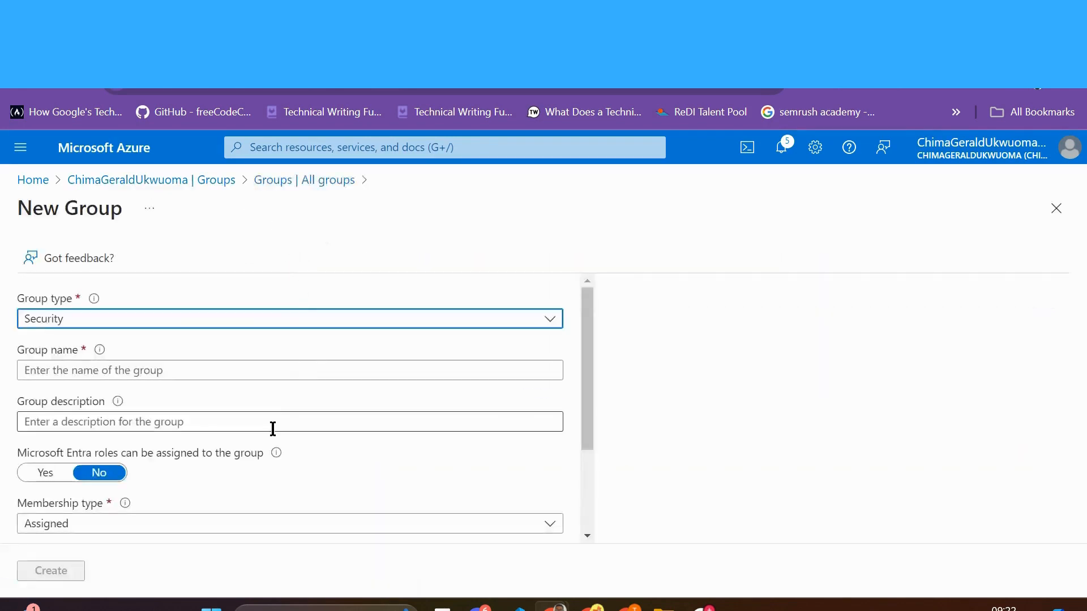
left_click(103, 370)
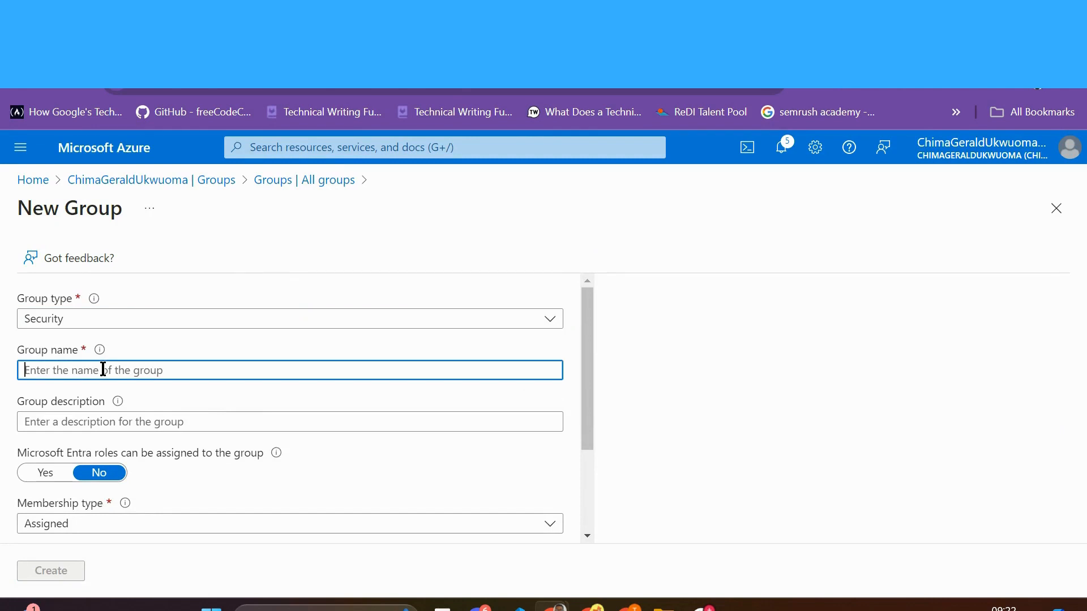
type("Clou")
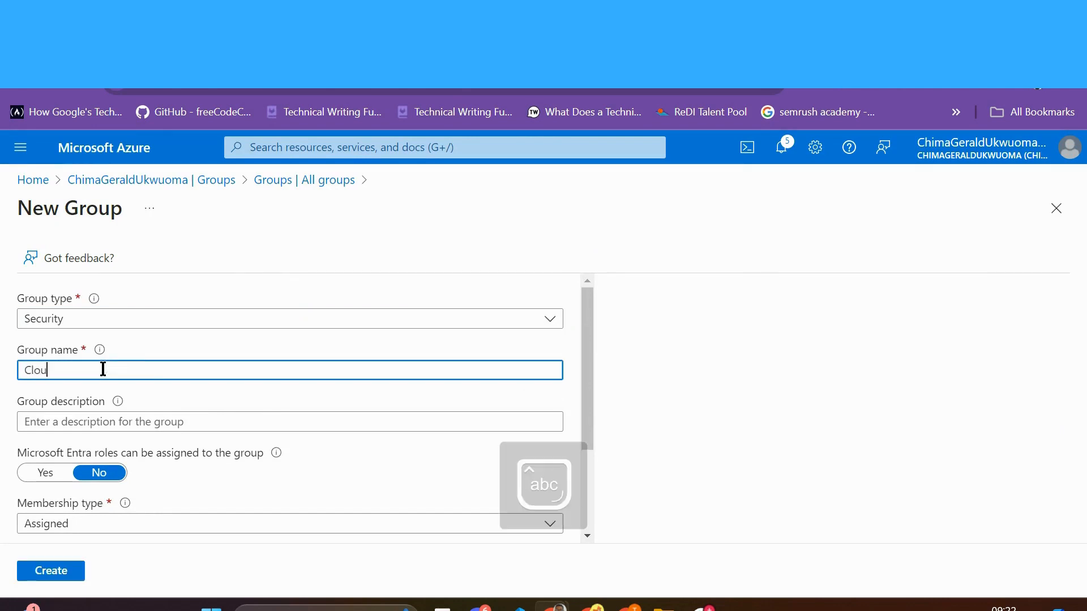
type("d Security")
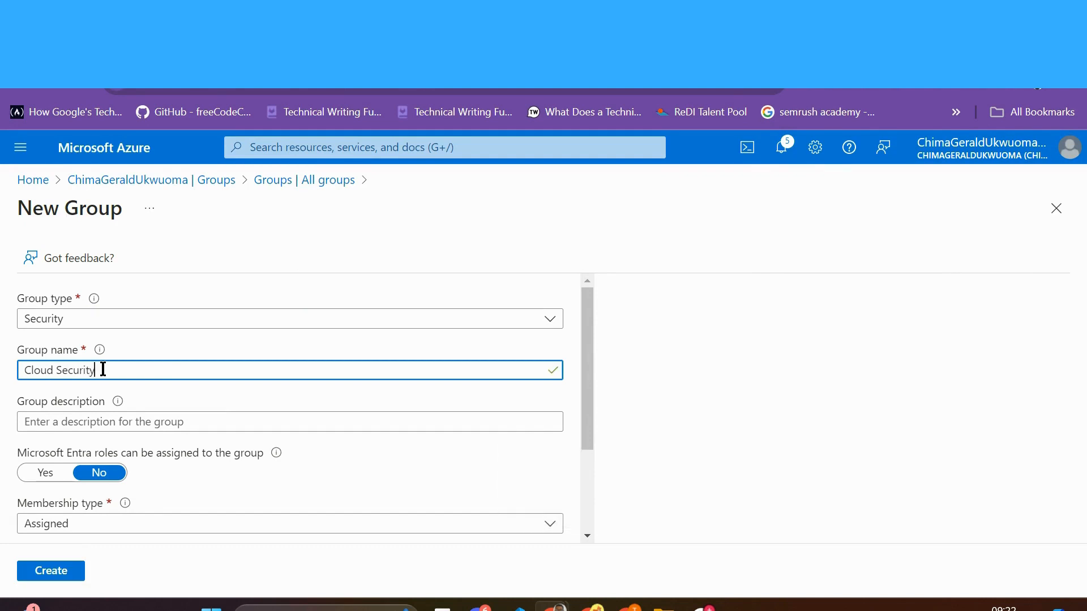
Step: Describe it as 'Management of cloud access control' and make Entra roles assignable
left_click(85, 421)
type("Management")
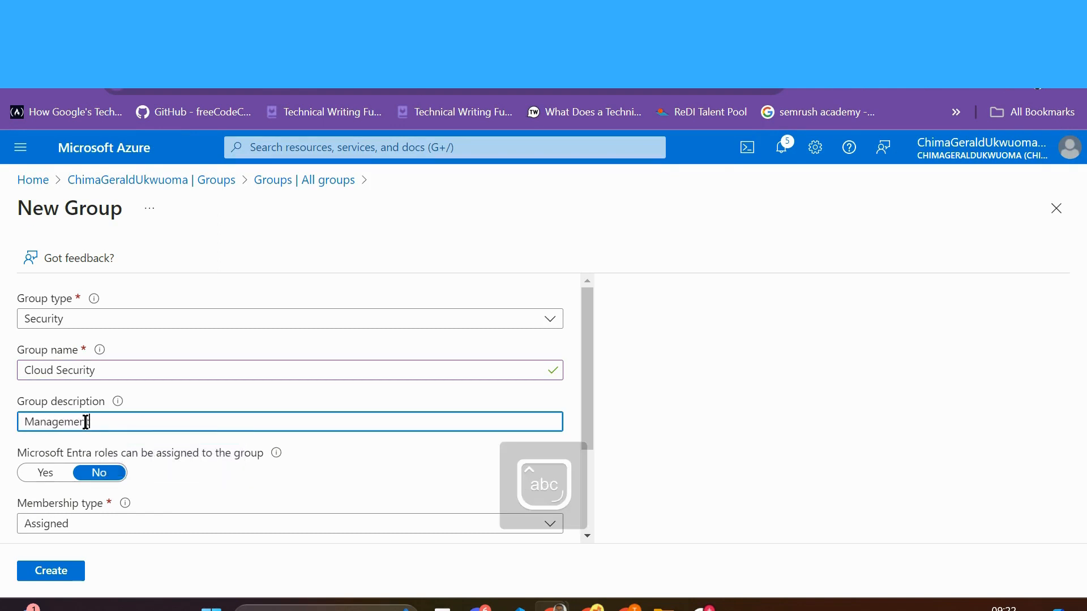
type(" of access")
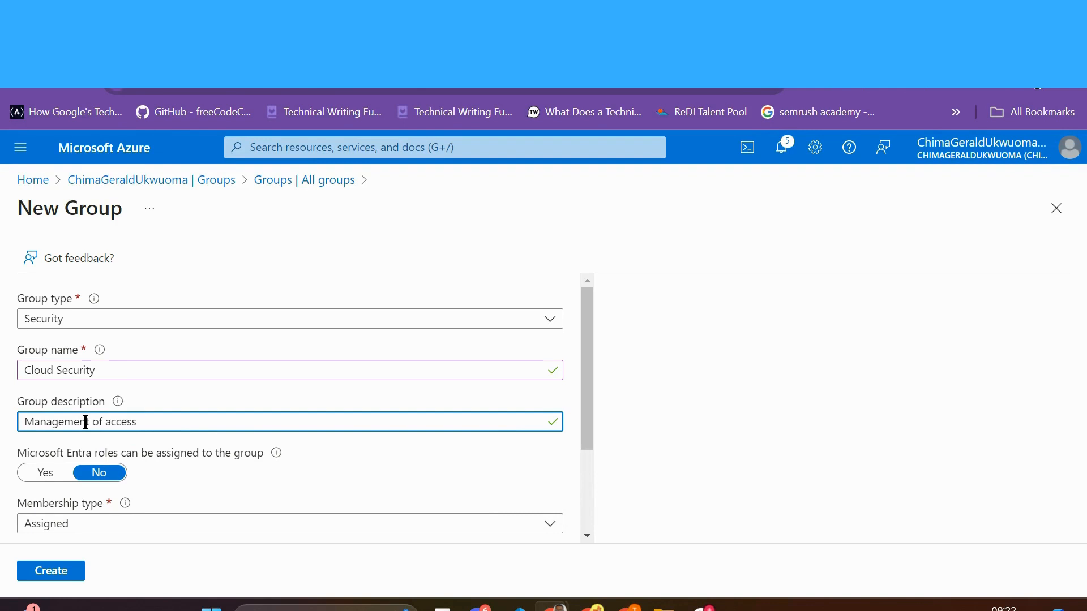
key("BackSpace")
key("BackSpace")
key("BackSpace")
key("BackSpace")
type("cloud access con")
scroll(86, 422, "down", 1)
left_click(49, 397)
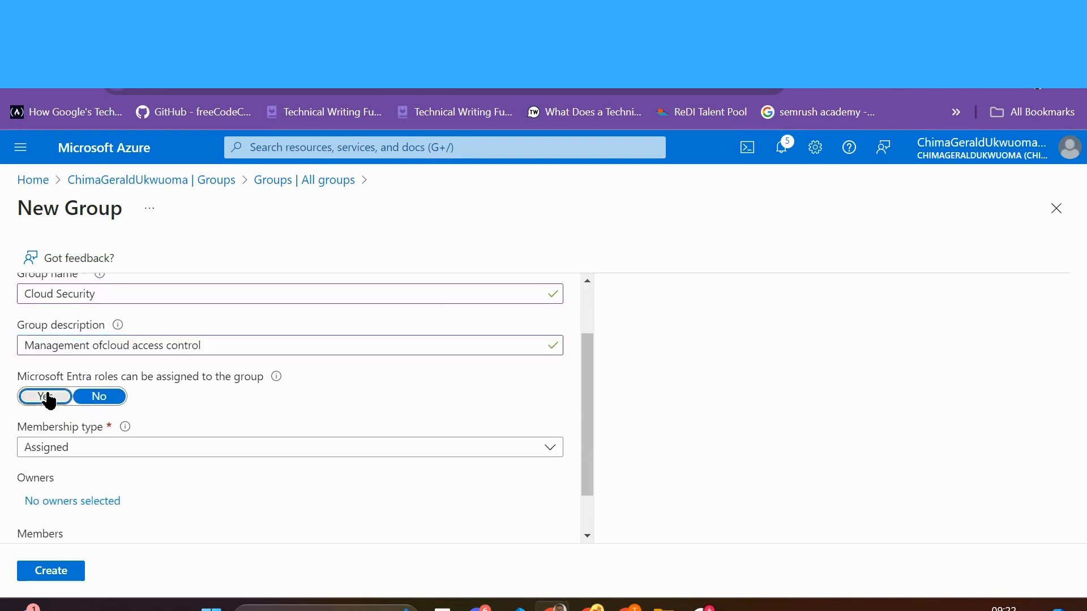
scroll(138, 500, "down", 2)
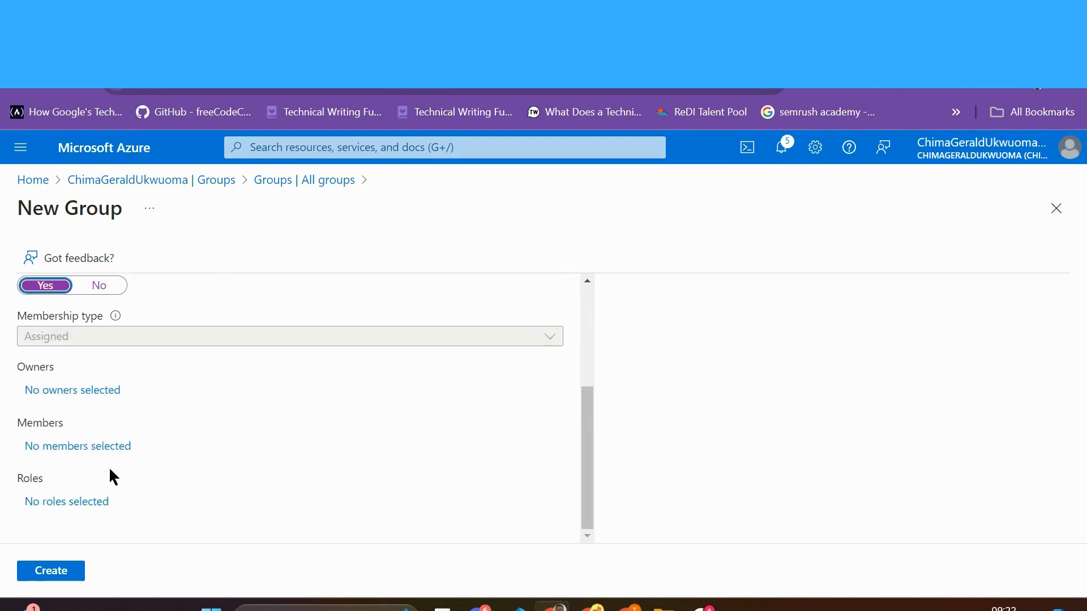
Step: Open the member picker and filter the results to users only
left_click(80, 447)
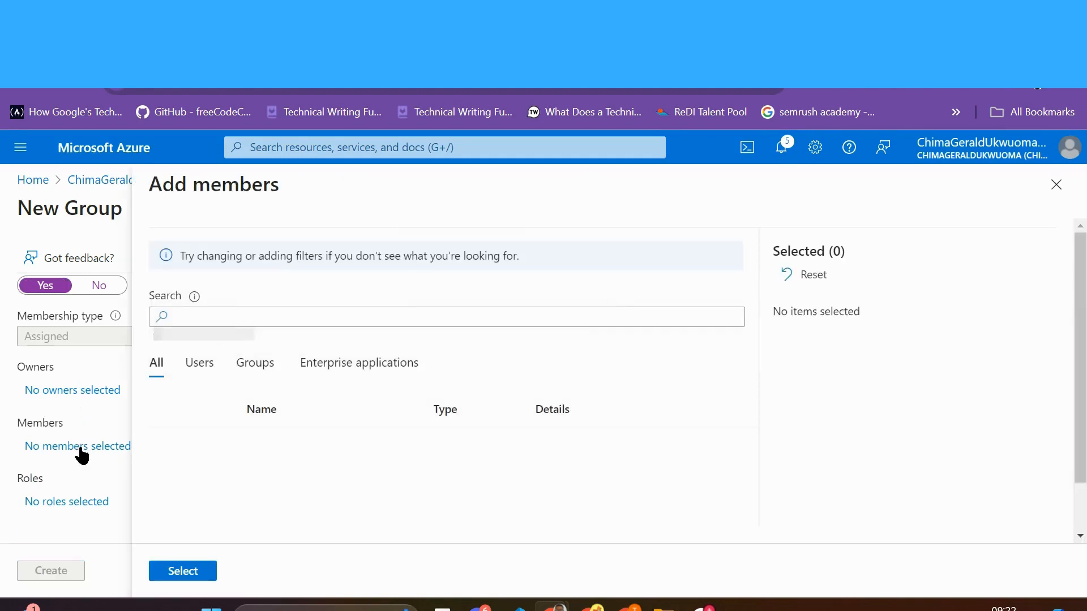
scroll(357, 468, "down", 1)
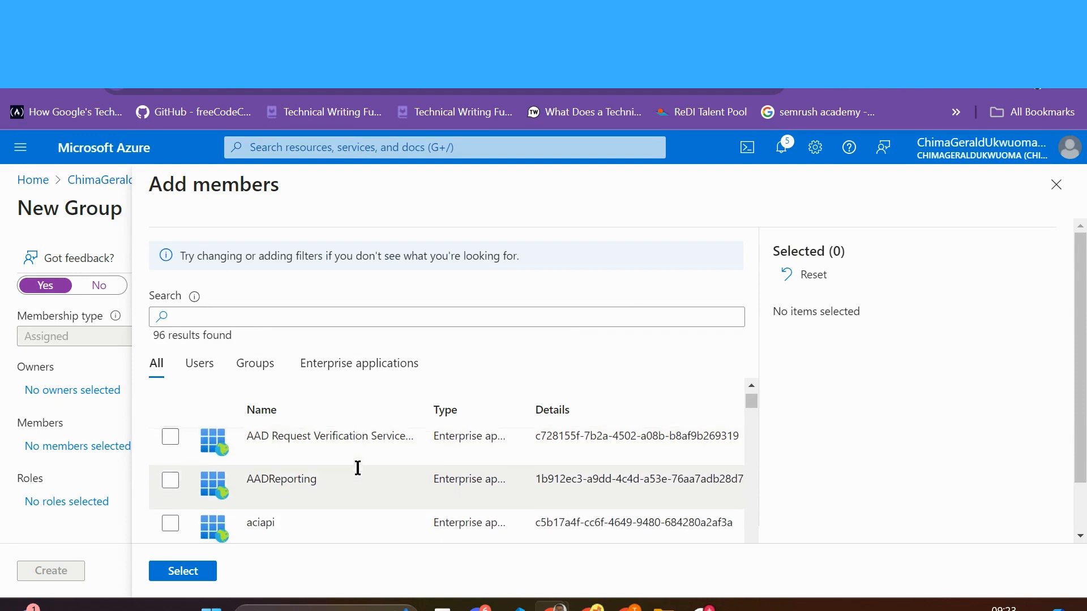
scroll(358, 468, "up", 1)
scroll(358, 468, "down", 4)
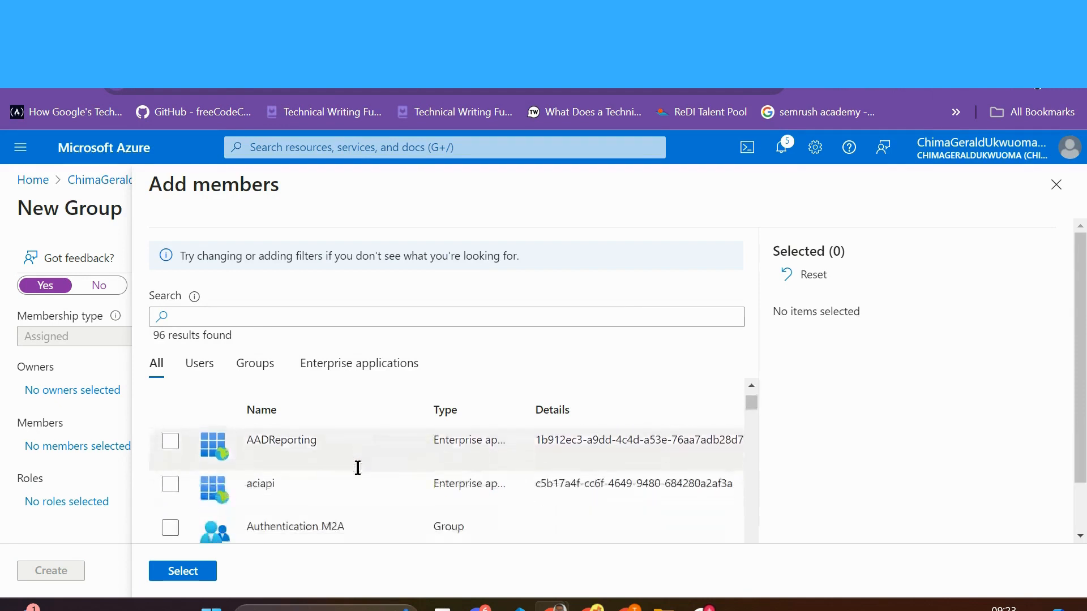
scroll(357, 468, "down", 1)
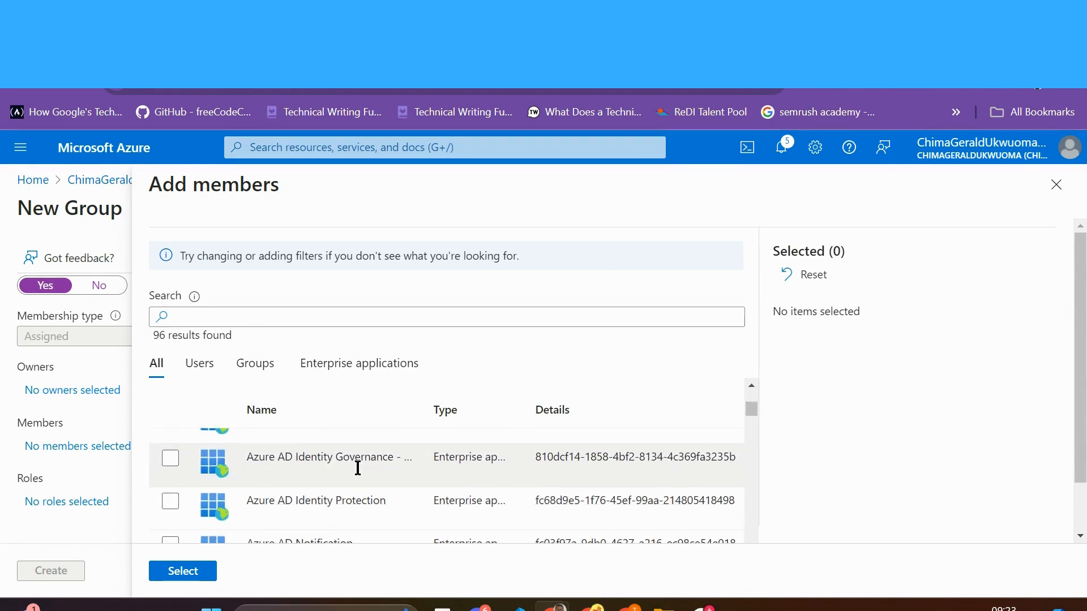
scroll(336, 501, "down", 5)
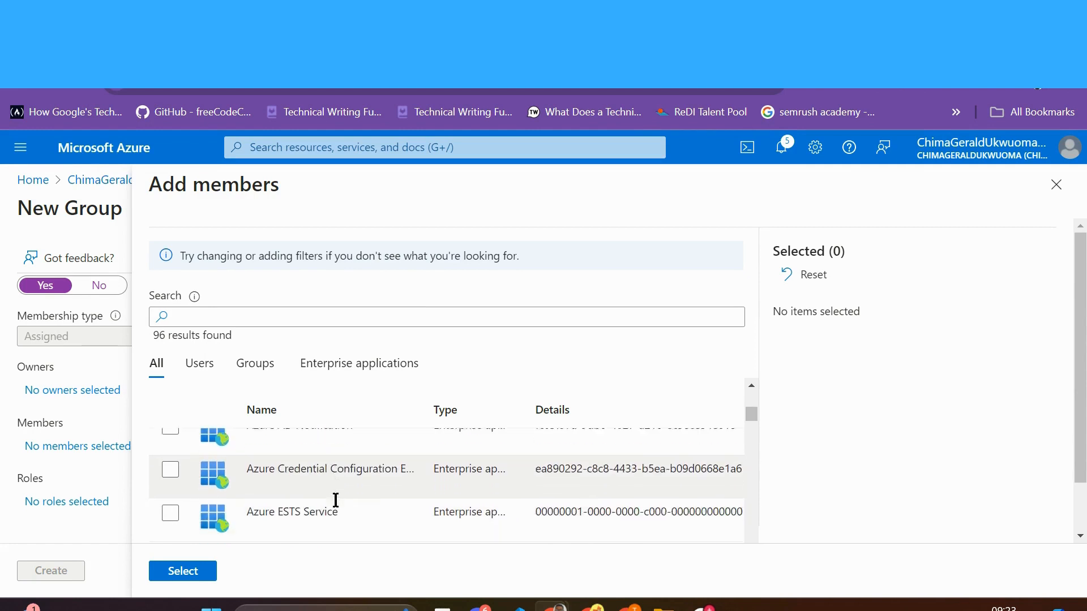
scroll(336, 501, "up", 10)
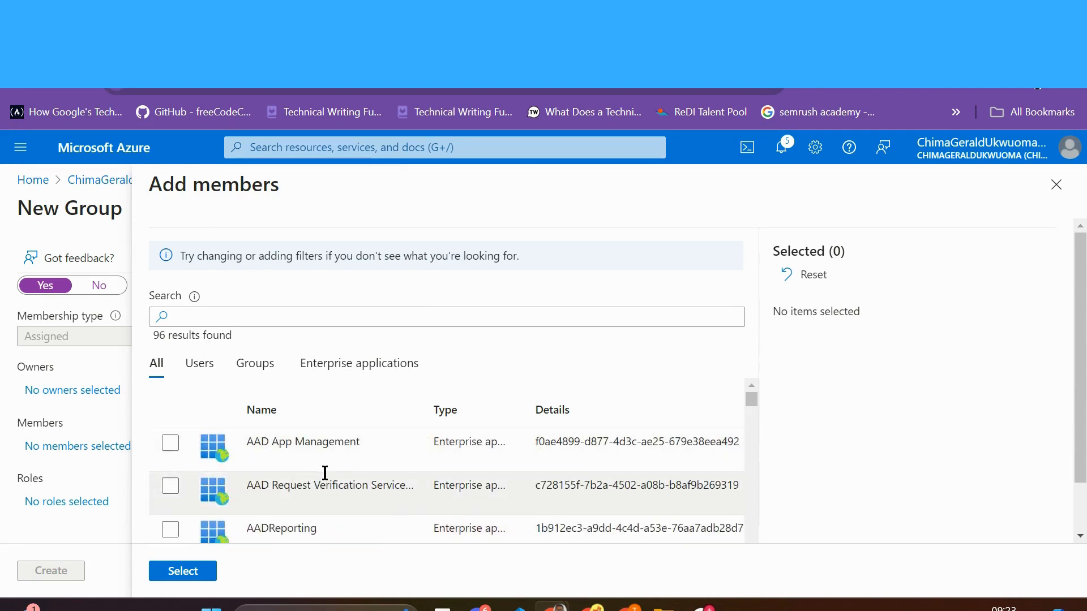
left_click(201, 370)
Step: Tick three users, dropping an accidental fourth, and confirm them as members
left_click(171, 447)
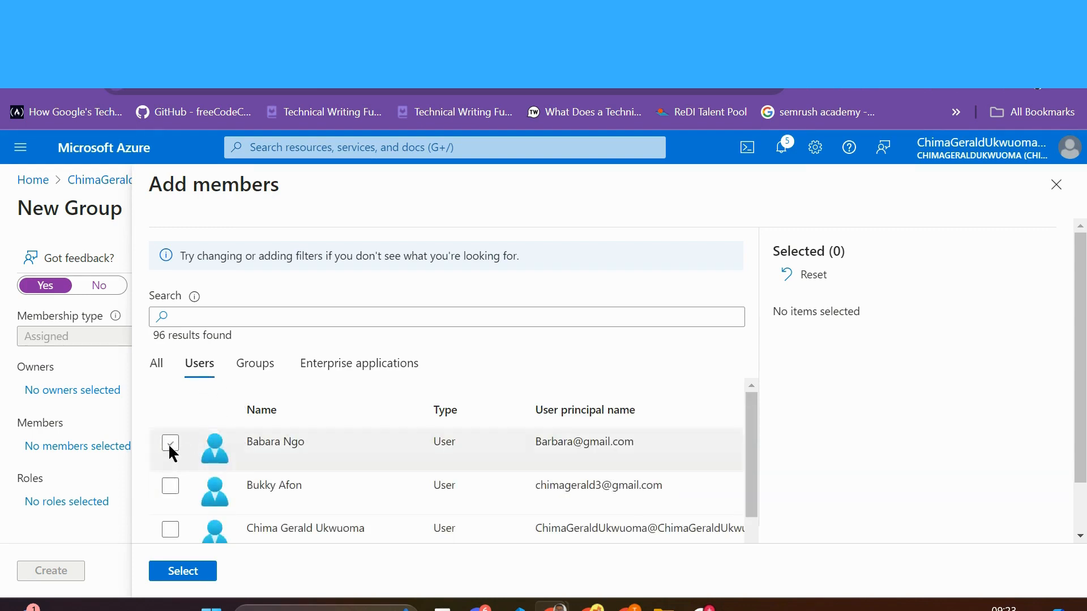
left_click(170, 445)
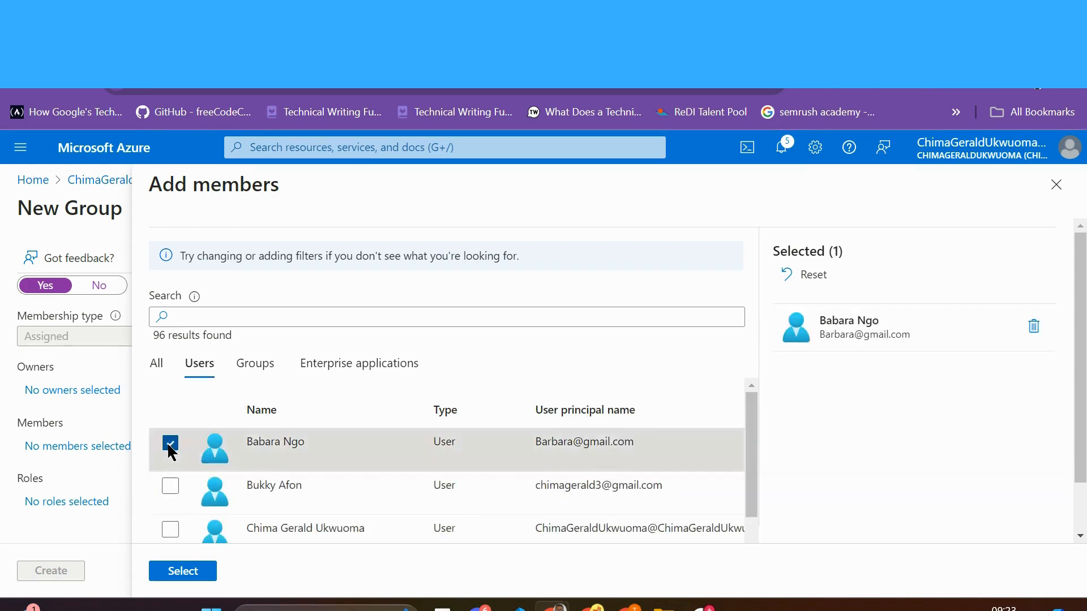
left_click(169, 490)
scroll(169, 492, "down", 3)
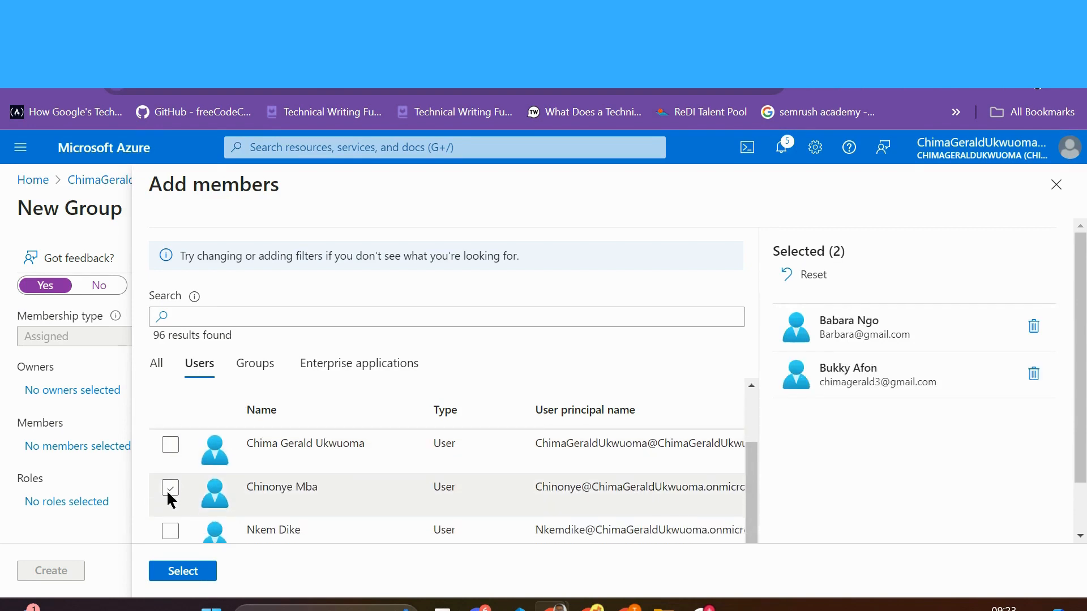
left_click(169, 488)
scroll(169, 488, "down", 1)
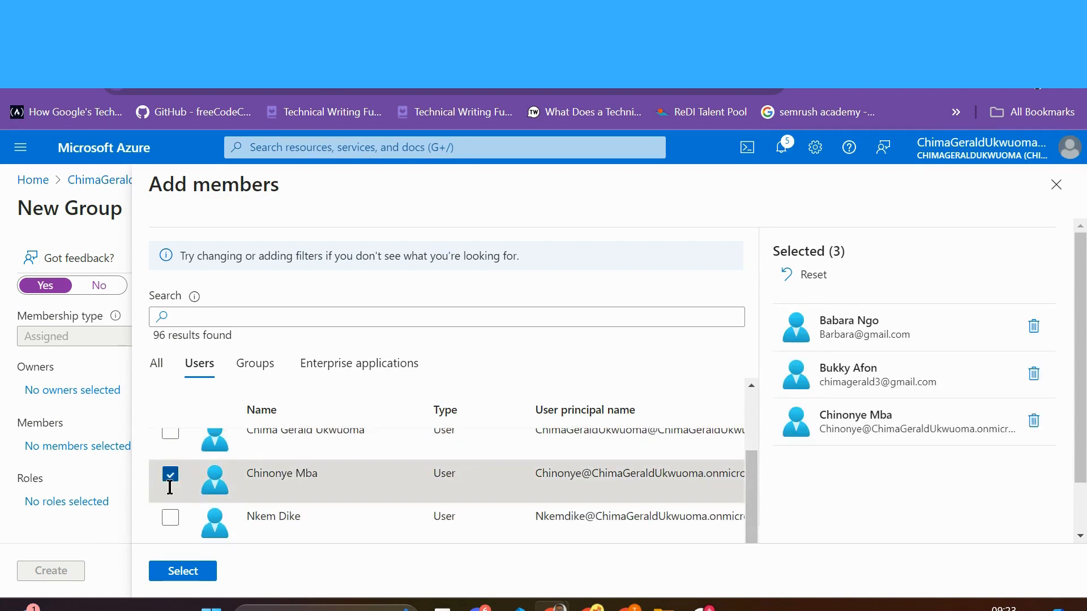
left_click(171, 518)
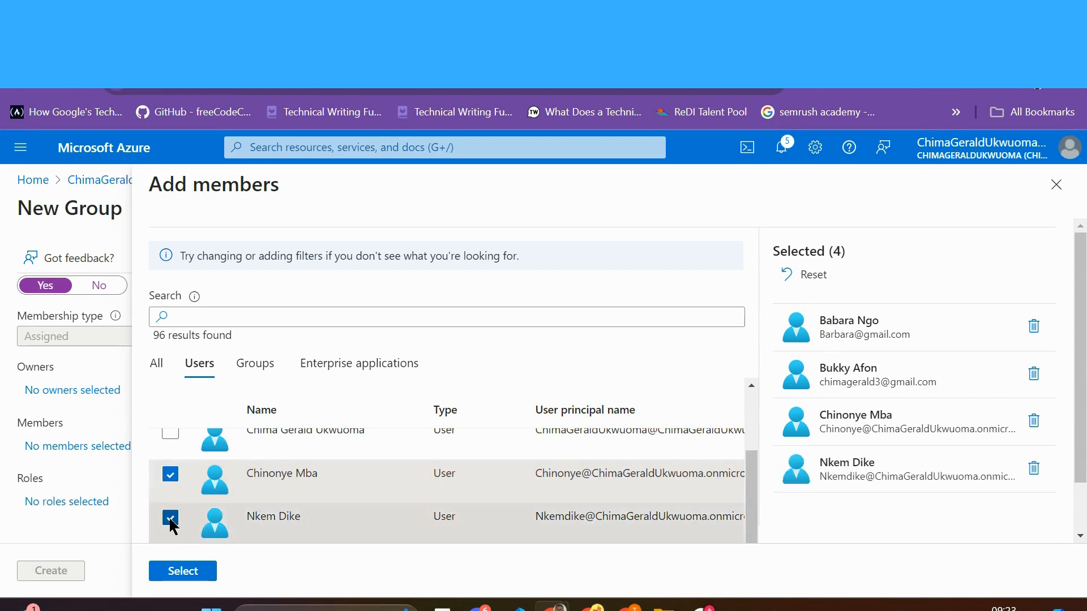
left_click(170, 520)
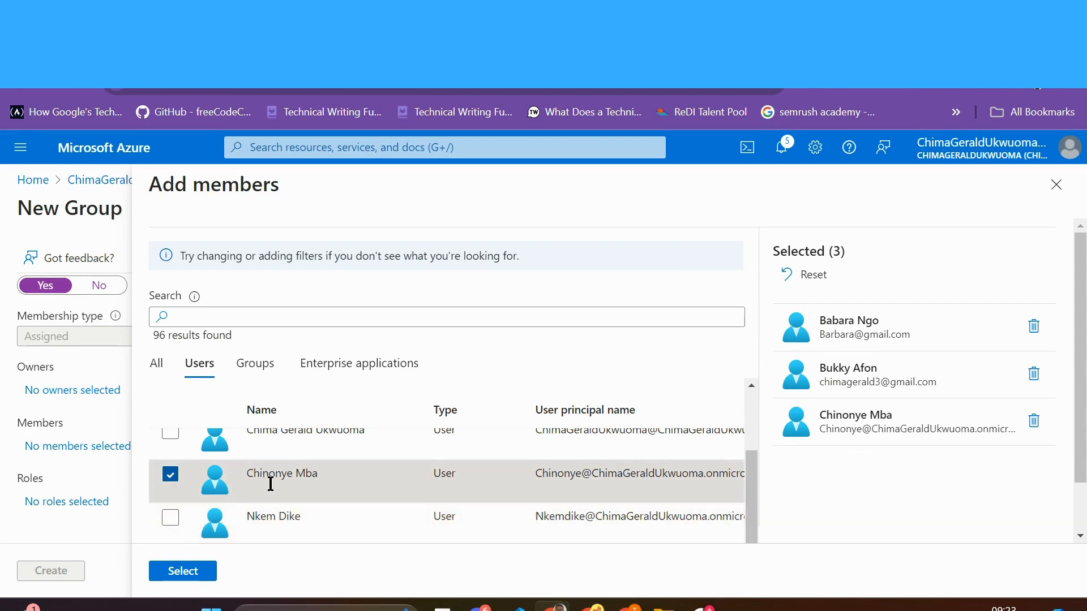
scroll(271, 484, "up", 1)
scroll(271, 484, "up", 3)
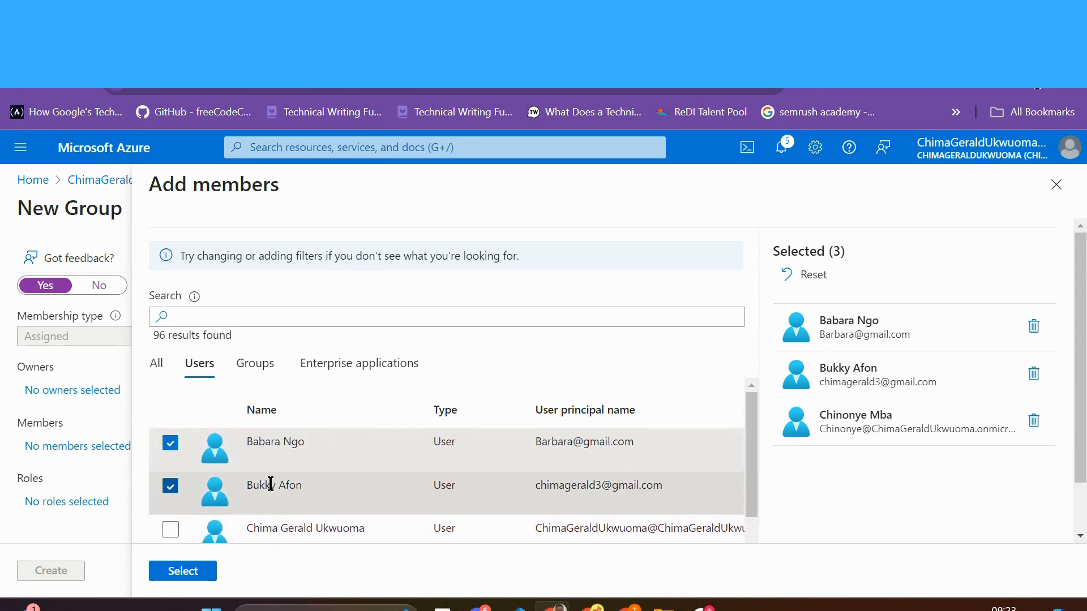
scroll(271, 484, "down", 4)
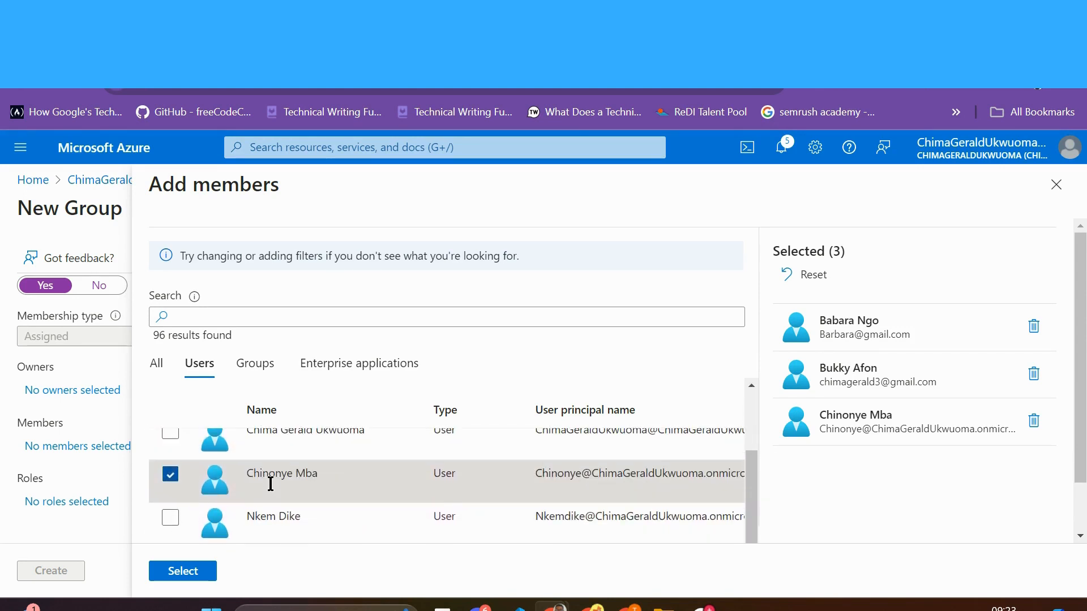
left_click(182, 571)
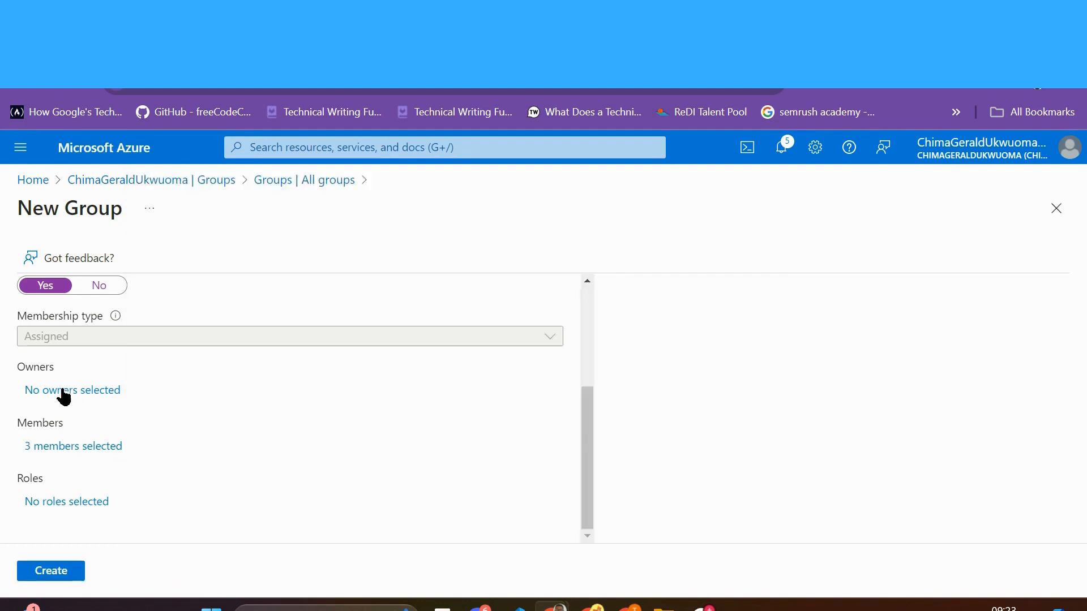
Step: Assign the Cloud App Security, Cloud Application and Cloud Device Administrator roles to the group
left_click(84, 503)
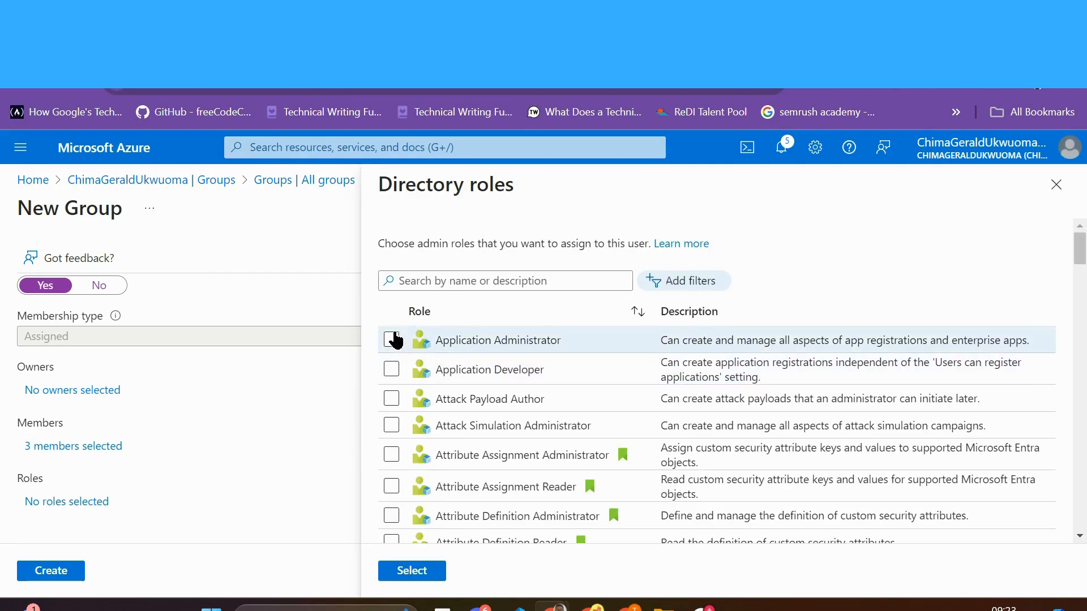
scroll(477, 477, "down", 2)
scroll(477, 477, "down", 7)
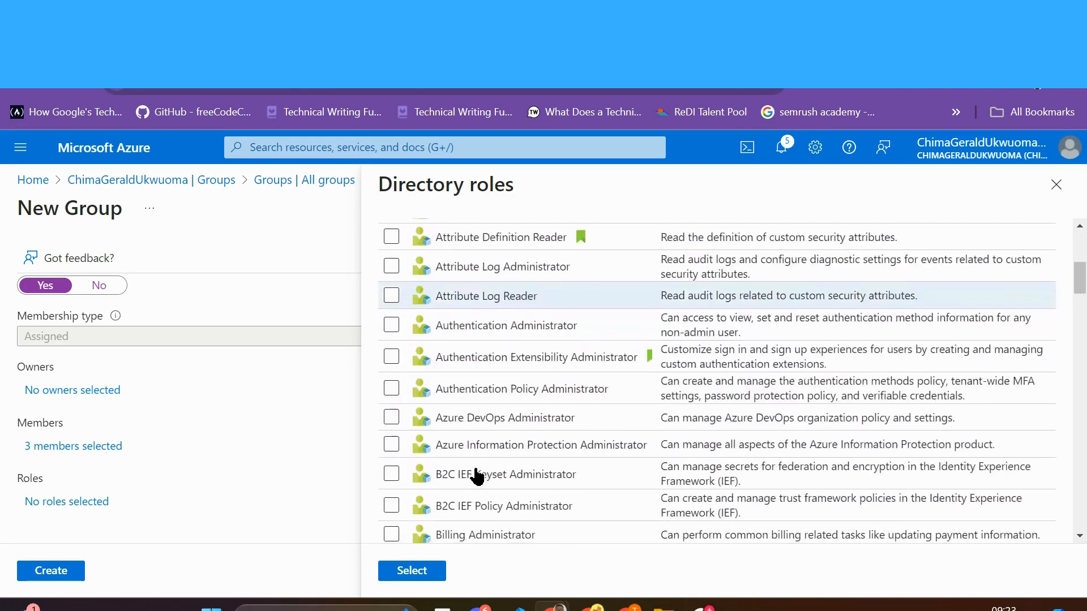
scroll(477, 477, "up", 1)
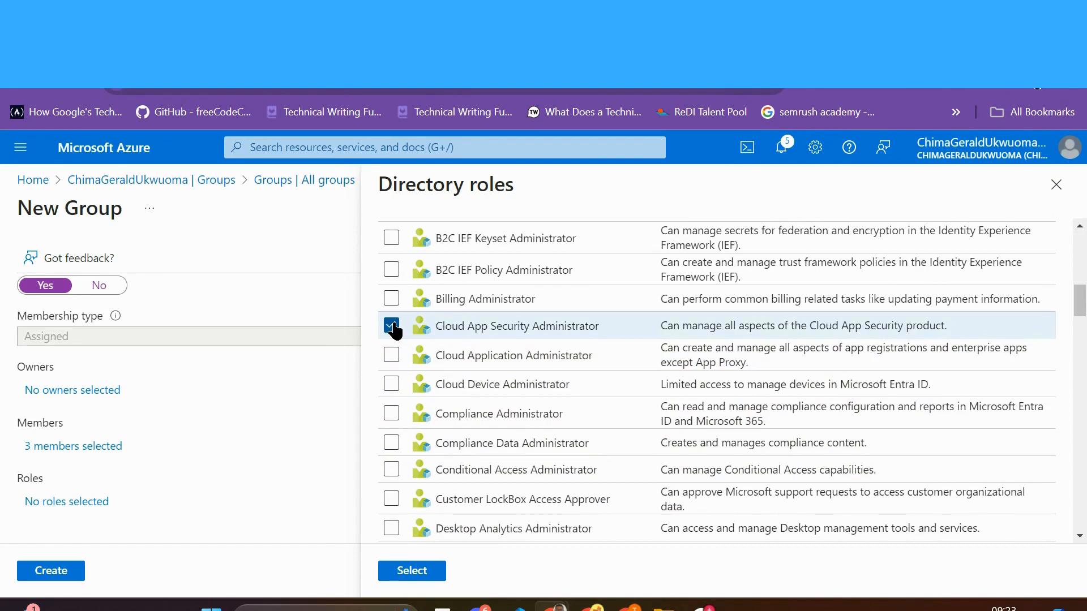
left_click(391, 357)
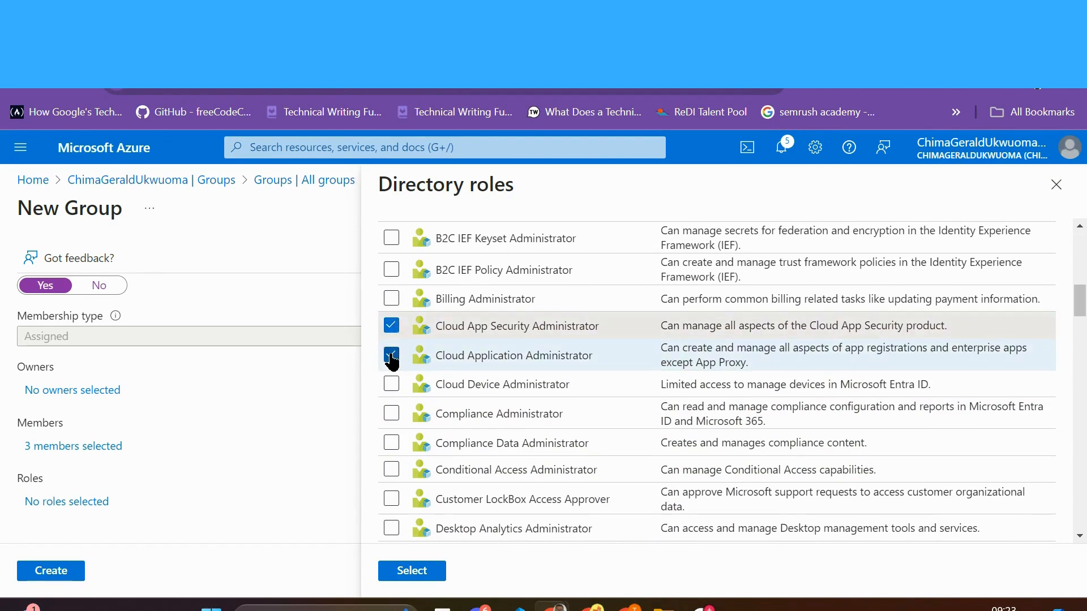
left_click(391, 385)
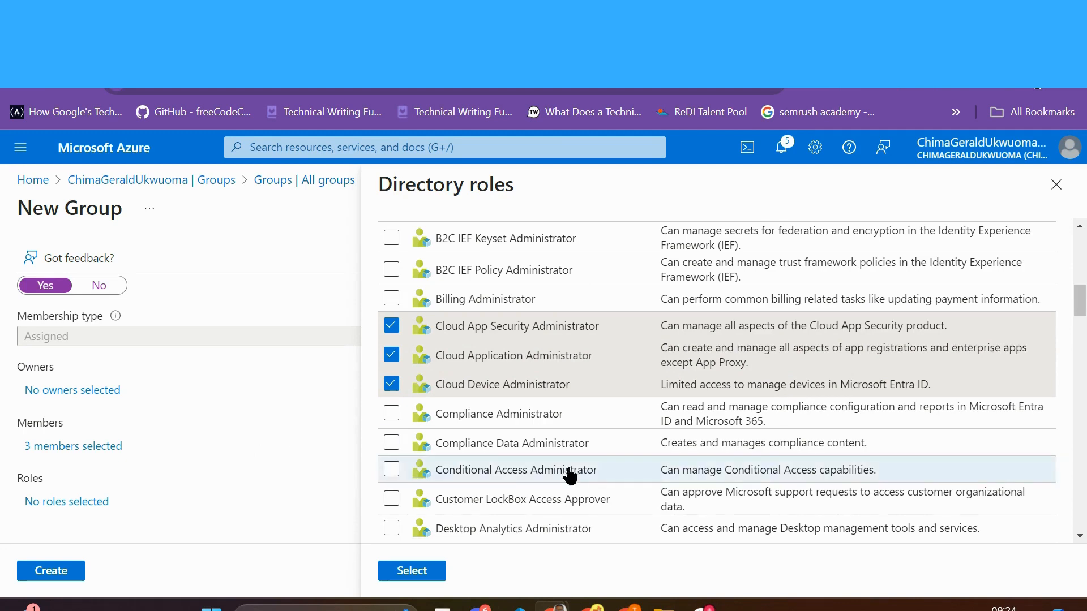
scroll(566, 474, "down", 3)
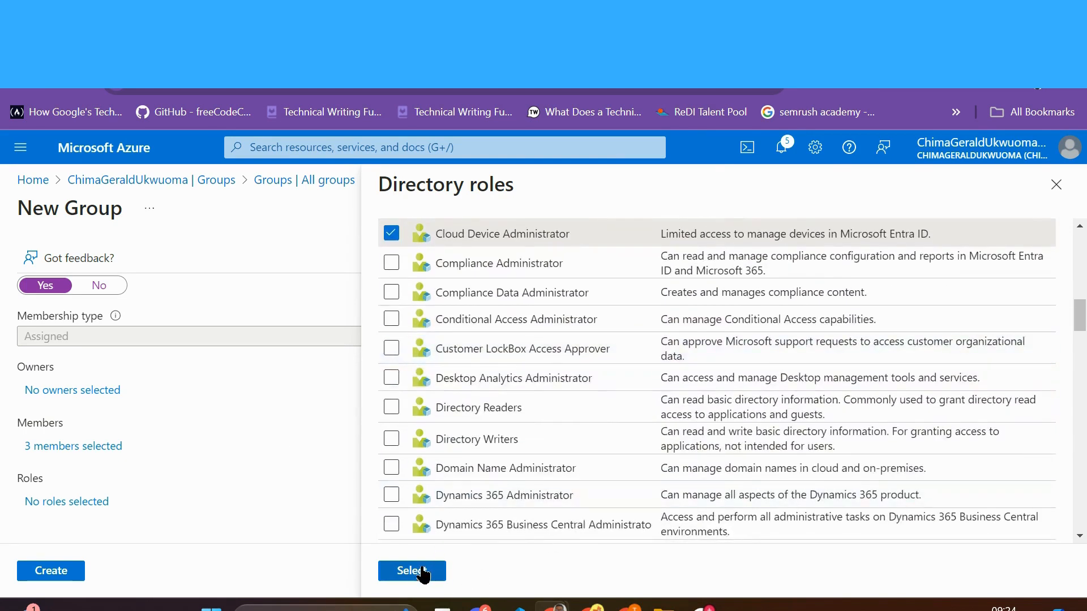
left_click(414, 571)
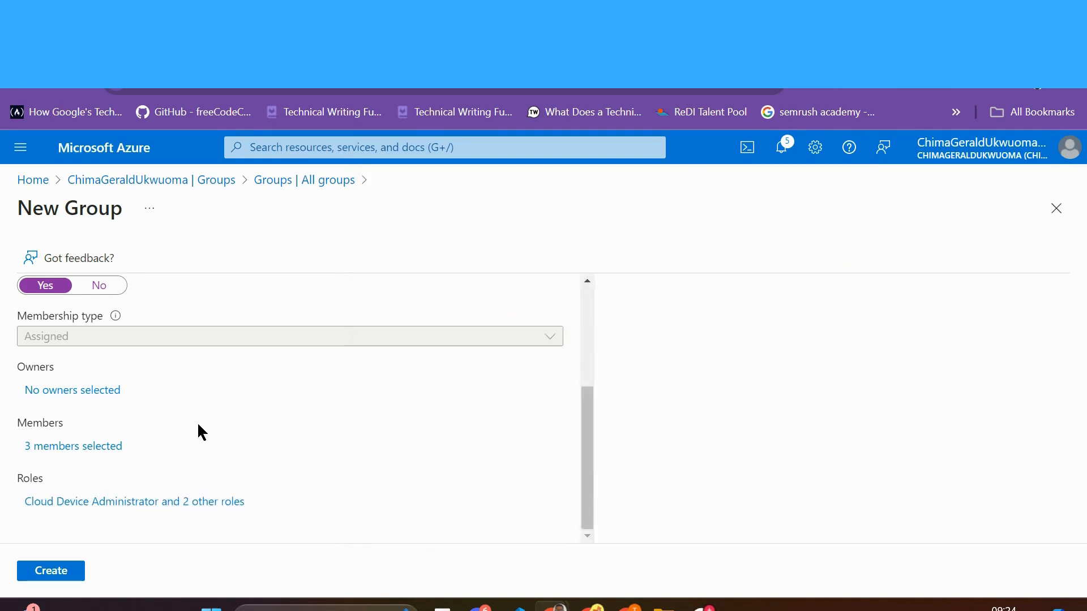
scroll(198, 426, "up", 1)
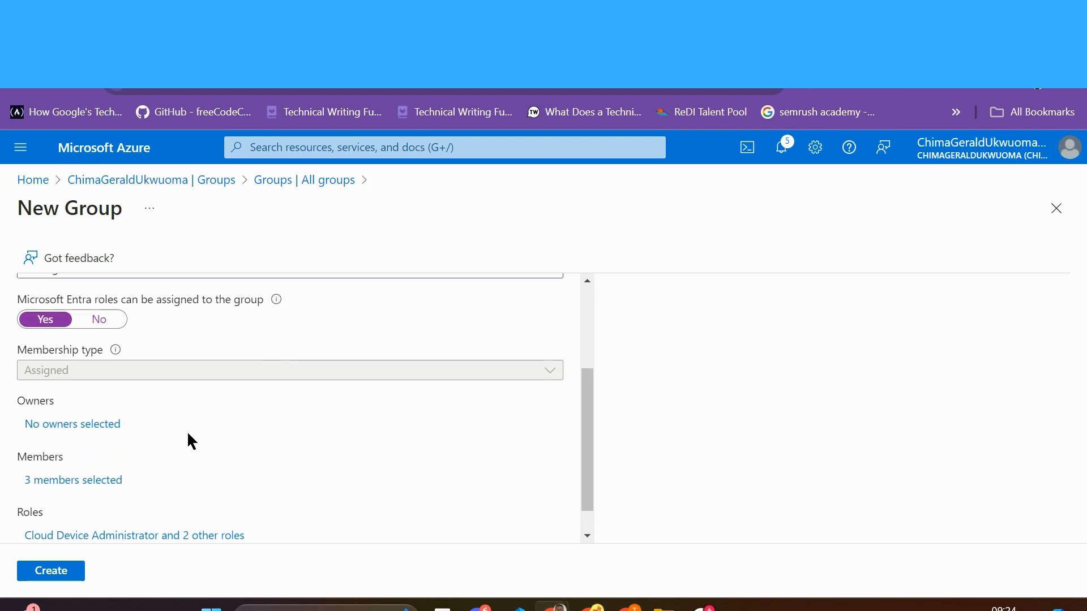
Step: Select one user as the Cloud Security group's owner
left_click(80, 424)
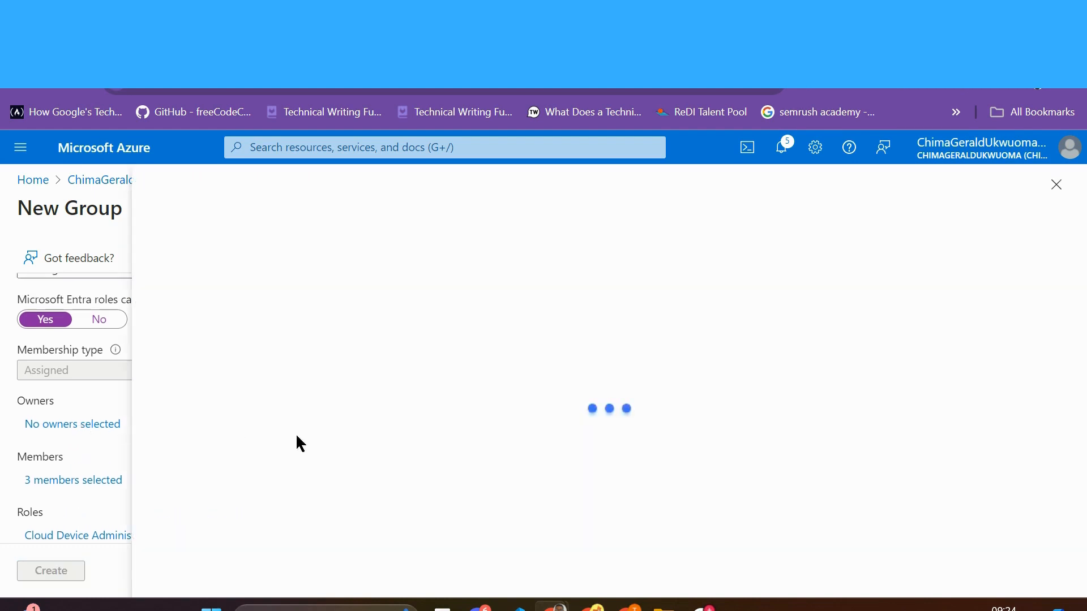
scroll(340, 480, "down", 2)
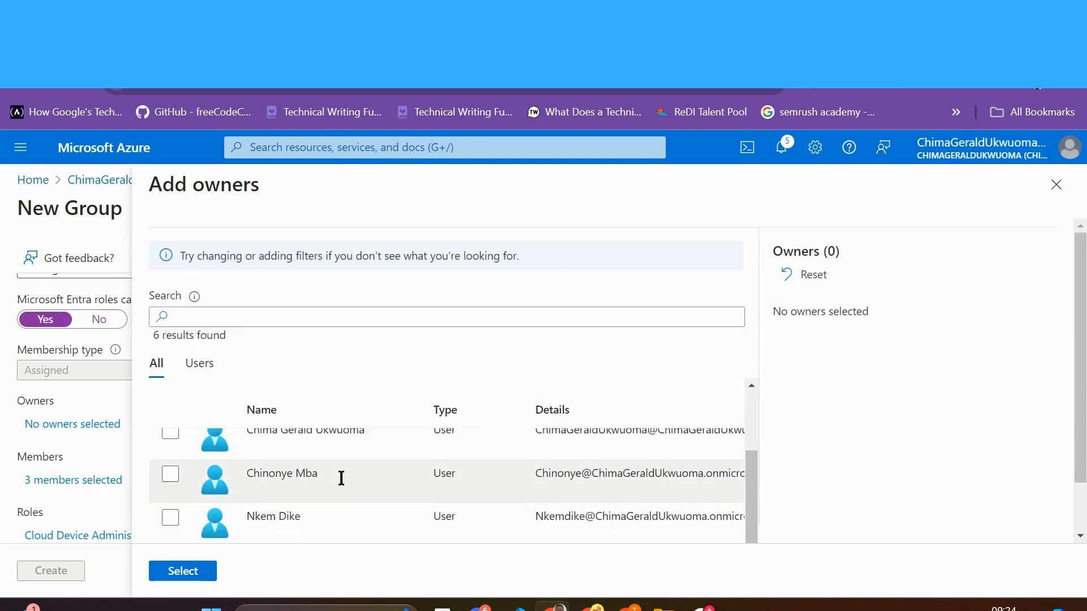
scroll(340, 478, "up", 2)
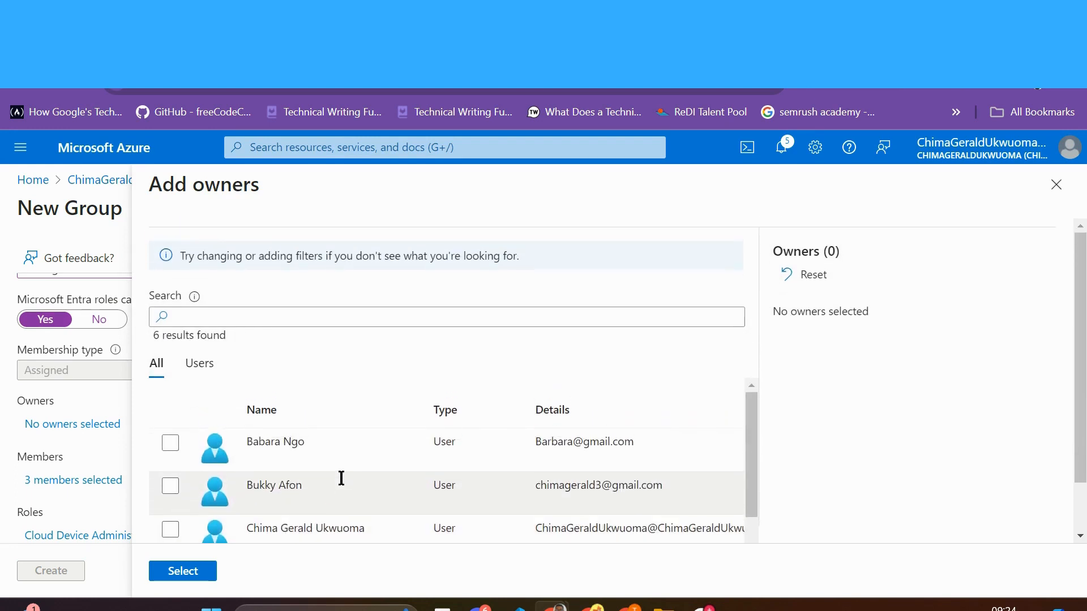
scroll(340, 477, "down", 2)
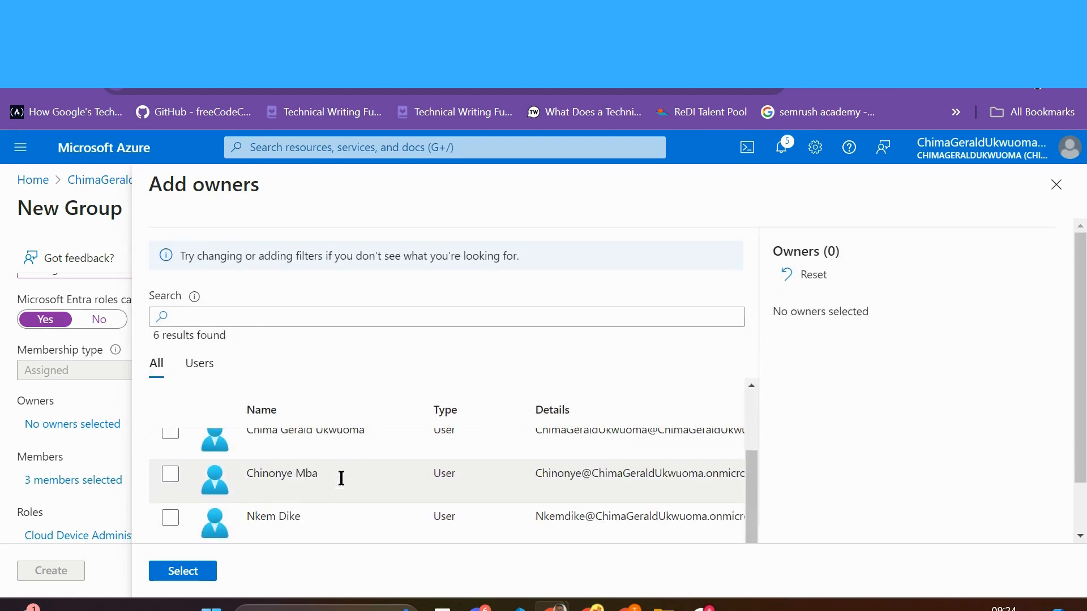
left_click(170, 476)
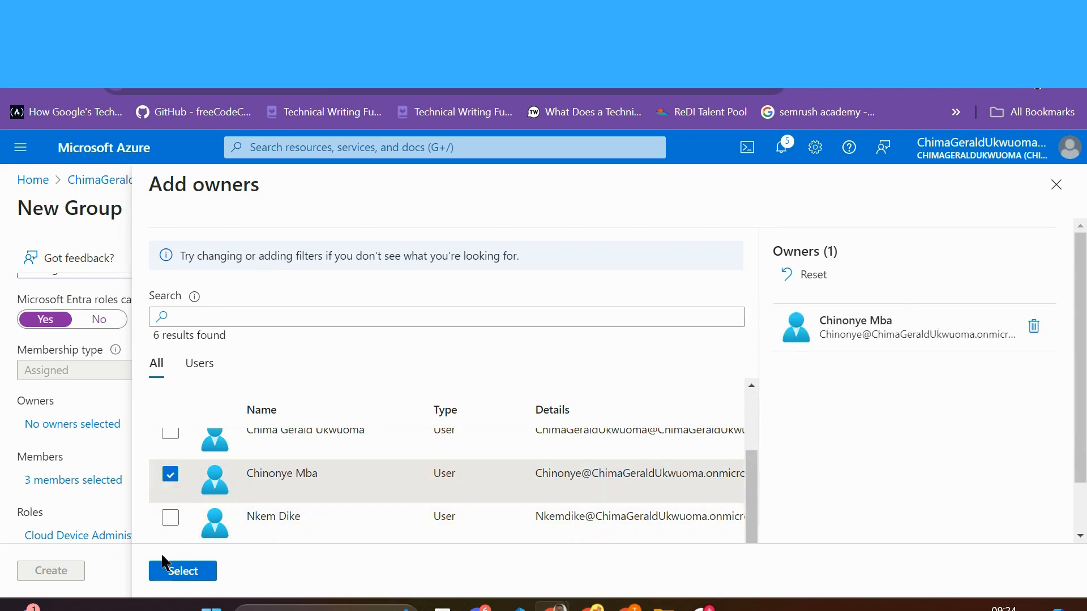
left_click(168, 572)
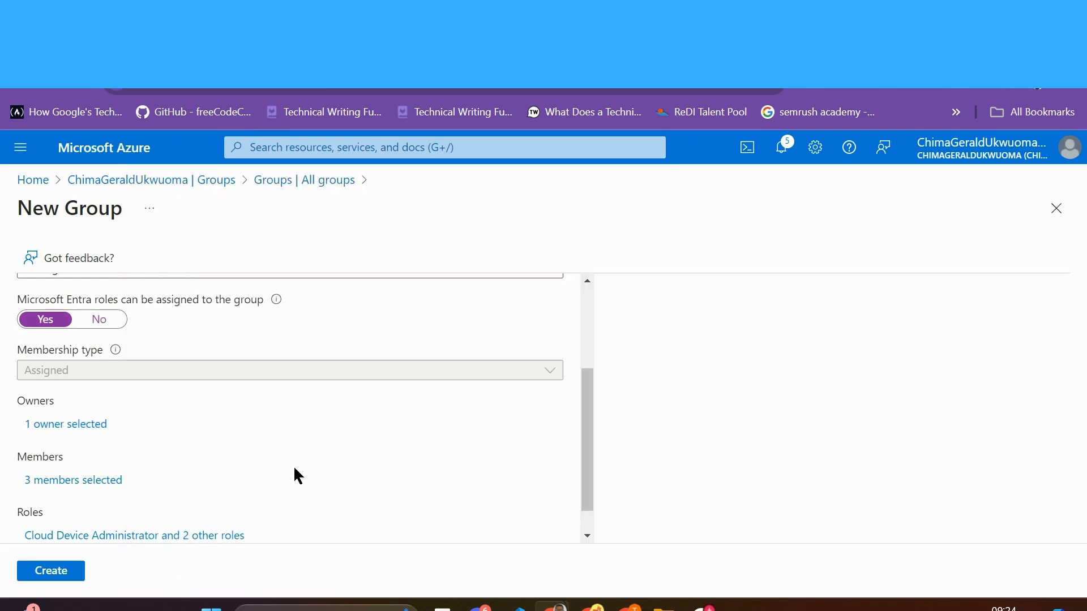
scroll(294, 476, "down", 1)
scroll(293, 475, "up", 3)
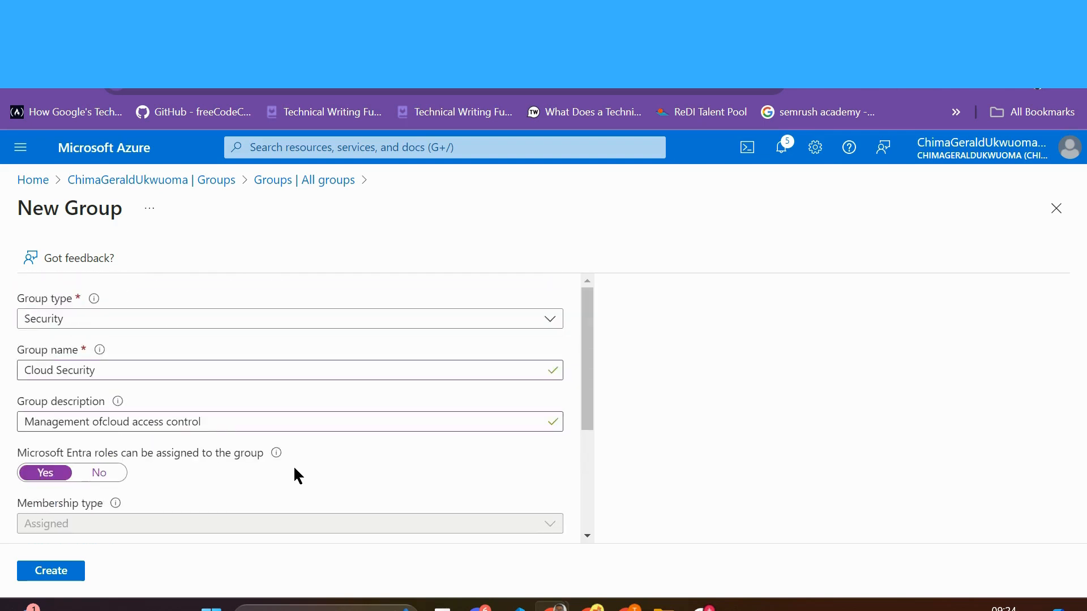
scroll(293, 476, "down", 3)
Step: Create the group, accept Entra role assignability, and refresh so All groups lists 2 groups
left_click(60, 577)
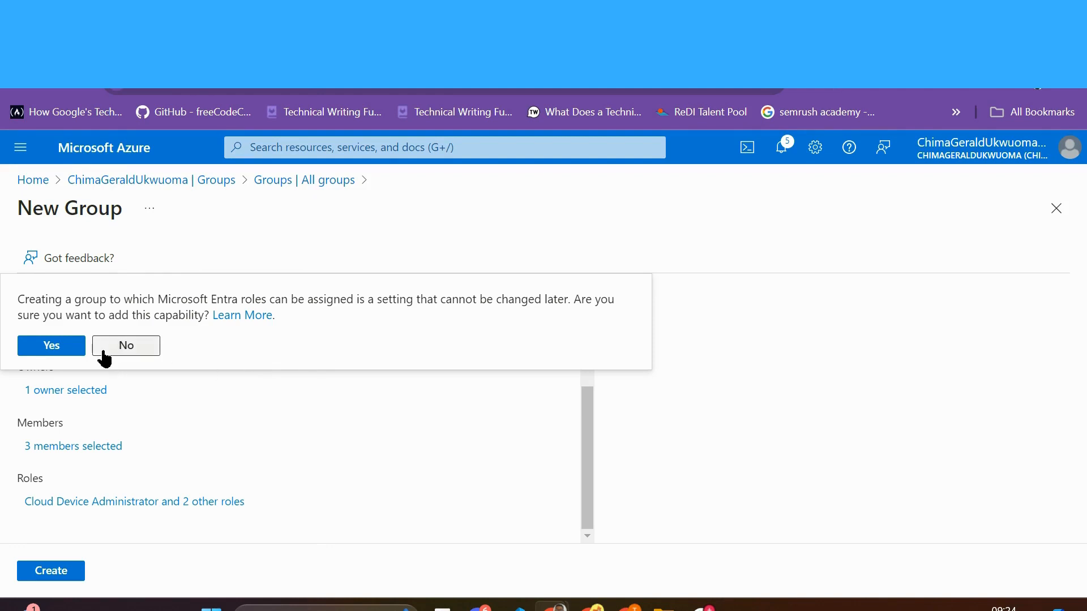
left_click(35, 347)
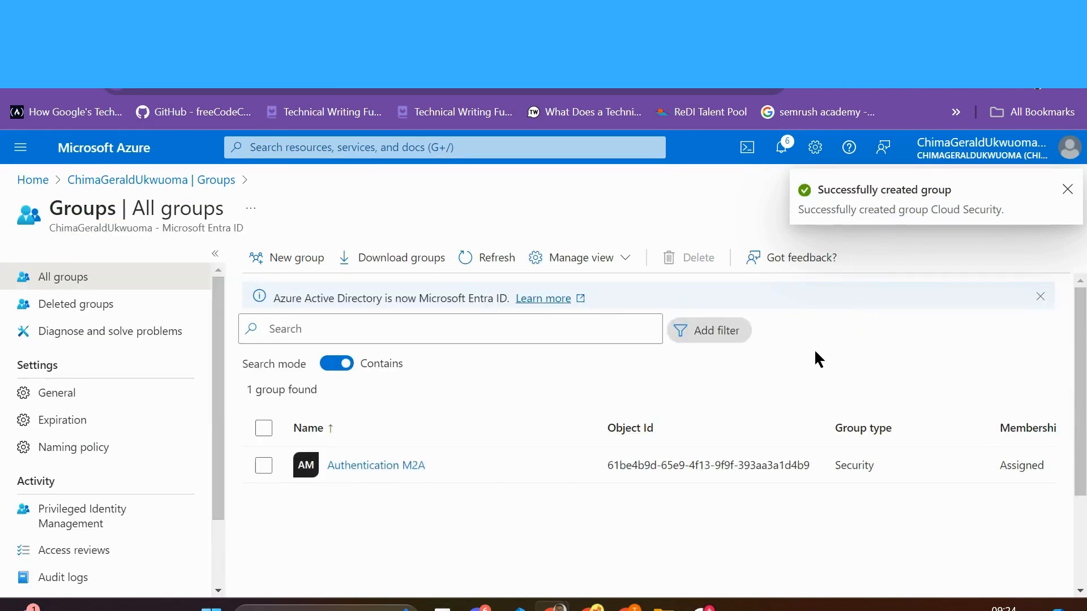
left_click(497, 265)
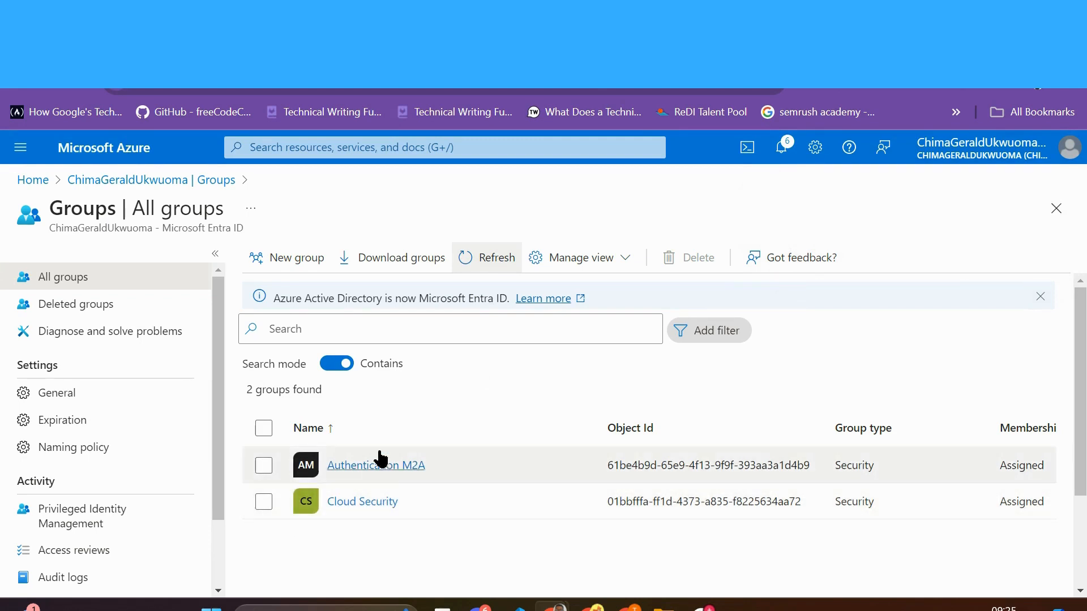
Step: Start a new group with group type Microsoft 365
left_click(290, 258)
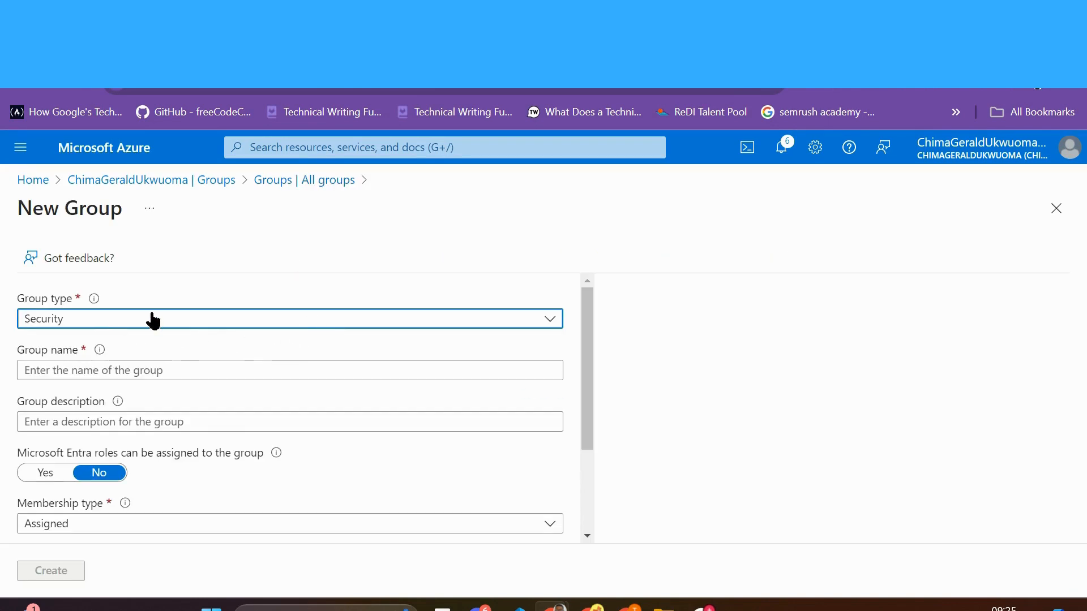
left_click(550, 319)
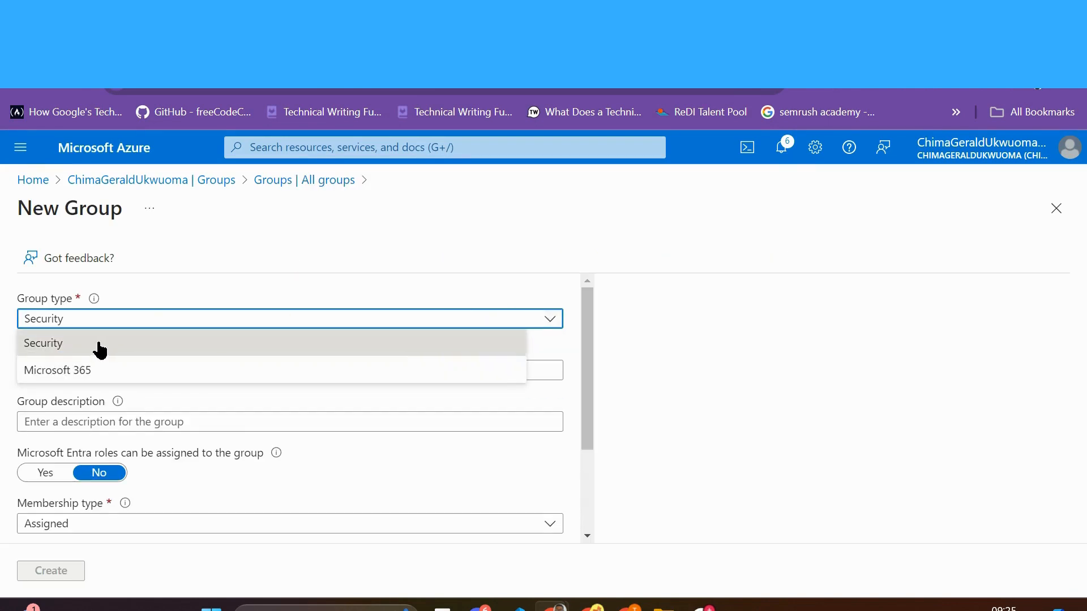
left_click(81, 372)
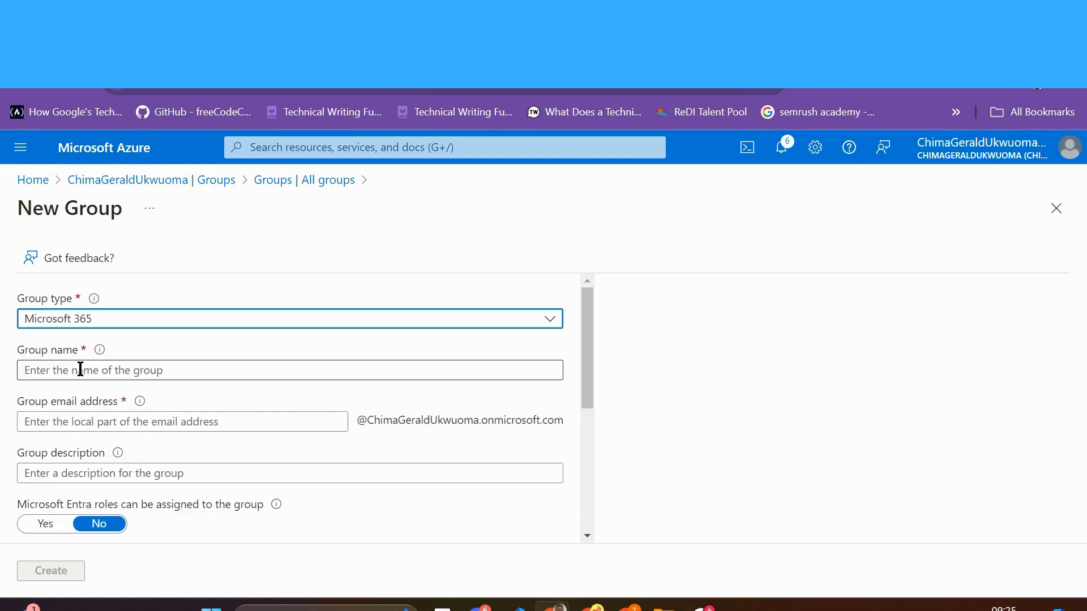
Step: Name the group 'Sharepoint Group'
left_click(157, 373)
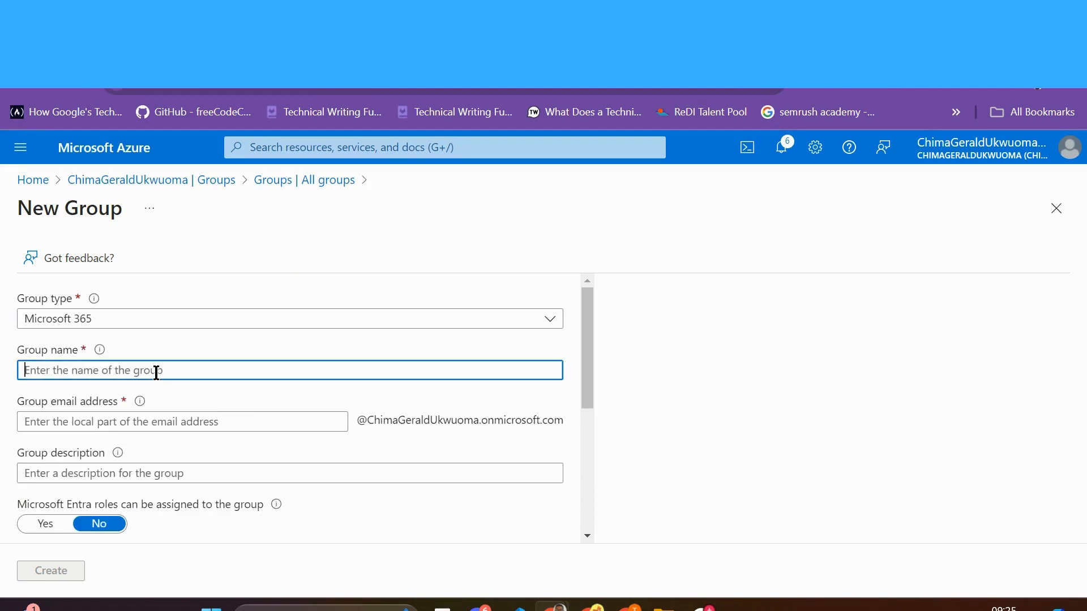
key("Caps_Lock")
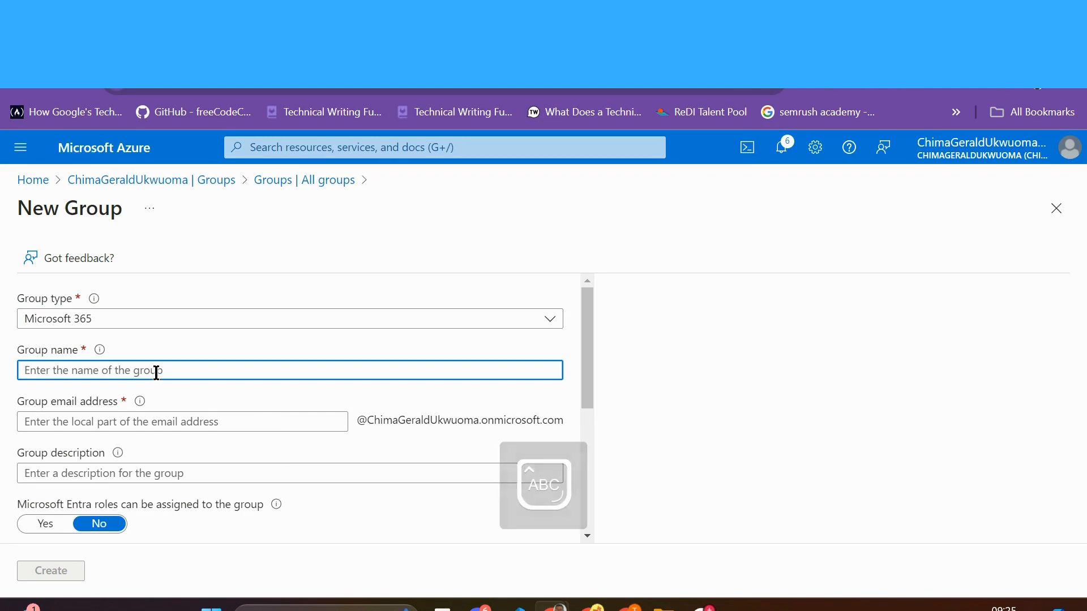
type("S")
key("Caps_Lock")
type("hare")
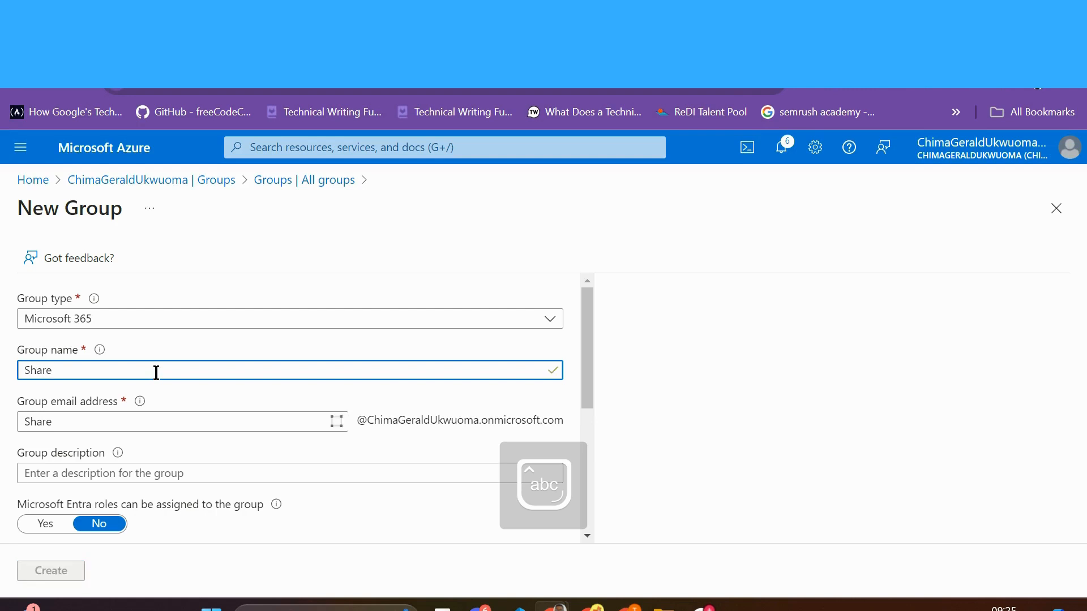
type("point")
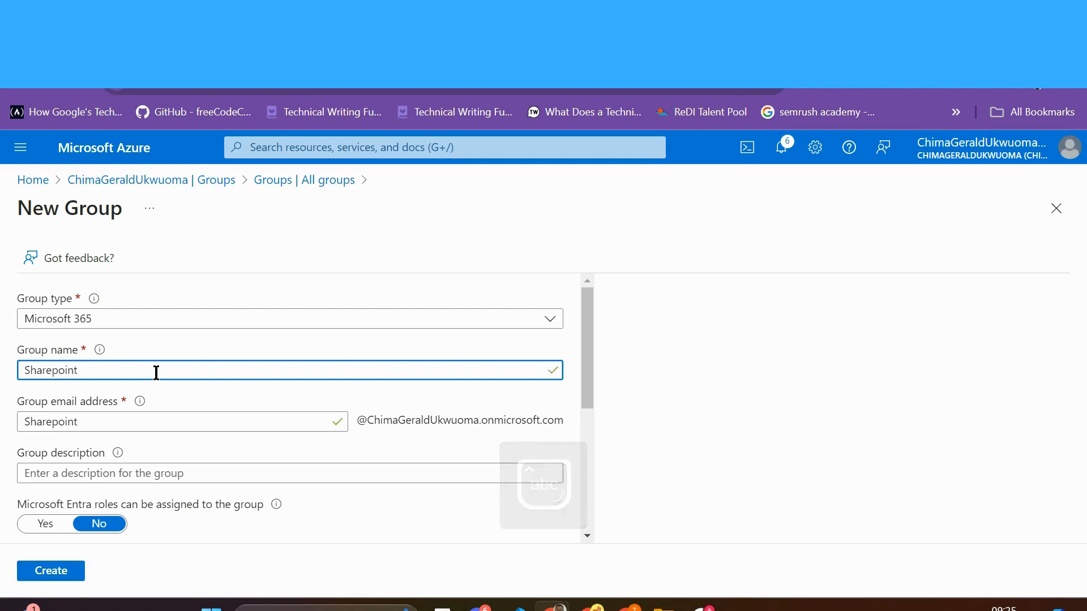
key("Caps_Lock")
type("G")
key("Caps_Lock")
type("roup")
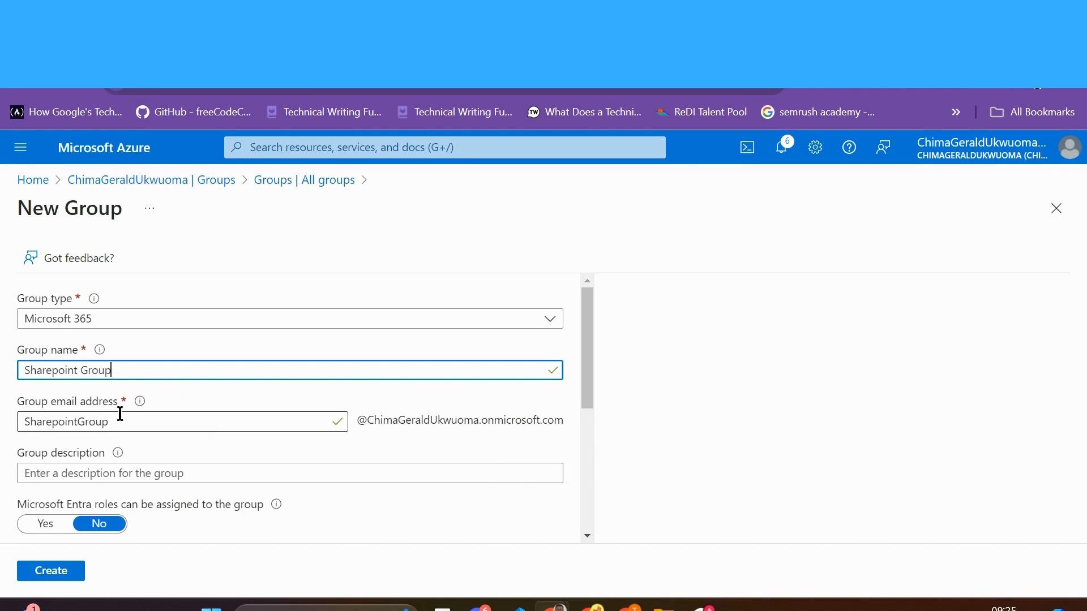
Step: Replace the capital G in the group's e-mail alias with a lowercase g
left_click(157, 421)
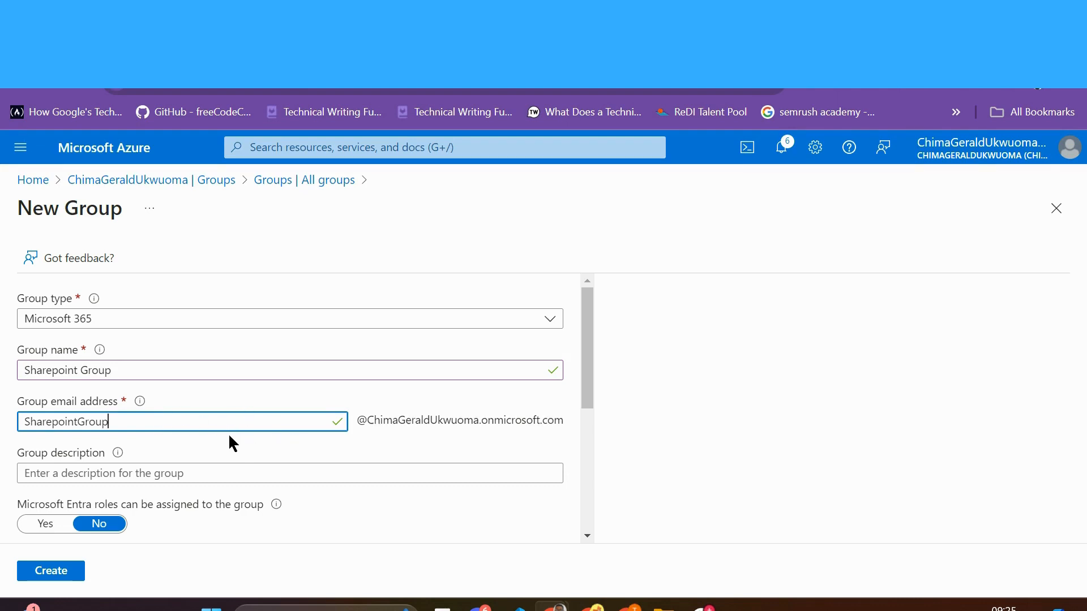
left_click(82, 421)
key("BackSpace")
type("g")
Step: Enter the description 'Management of sharepoint and dynamic 365'
scroll(189, 362, "down", 2)
left_click(152, 372)
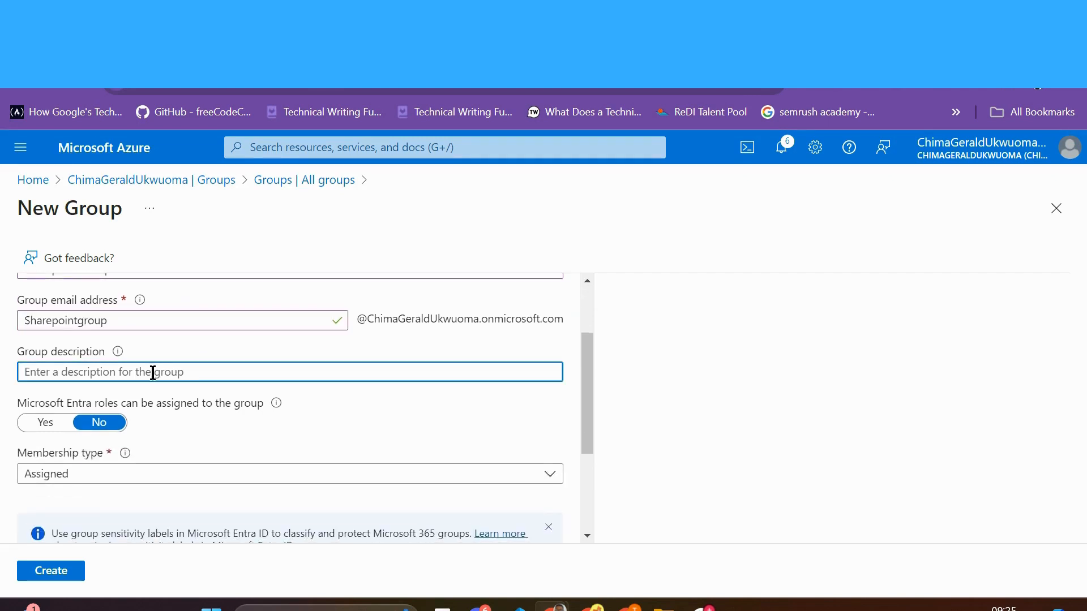
type("Management")
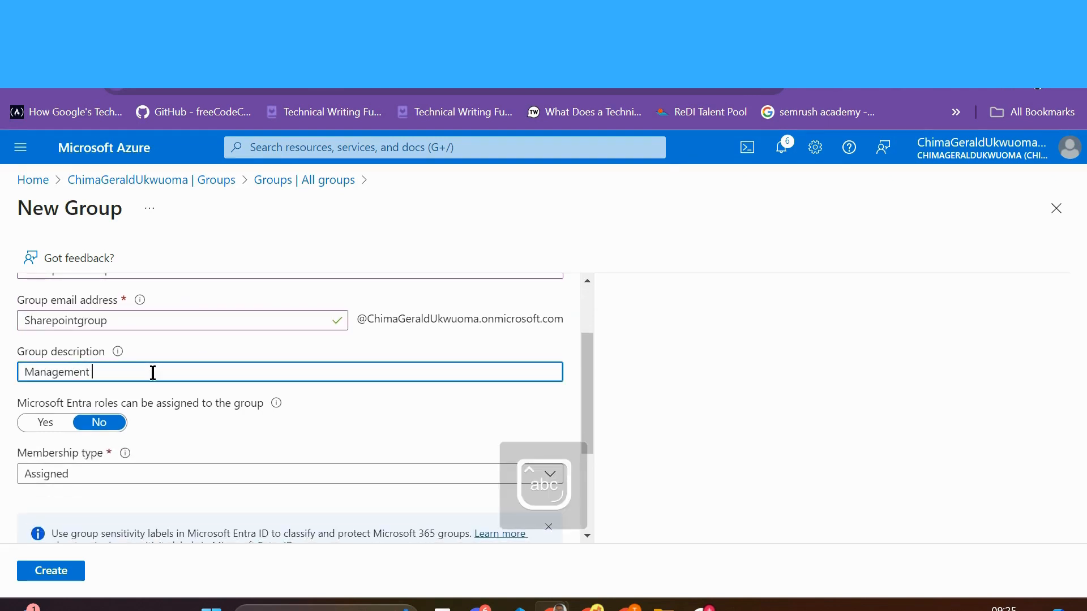
type(" of share")
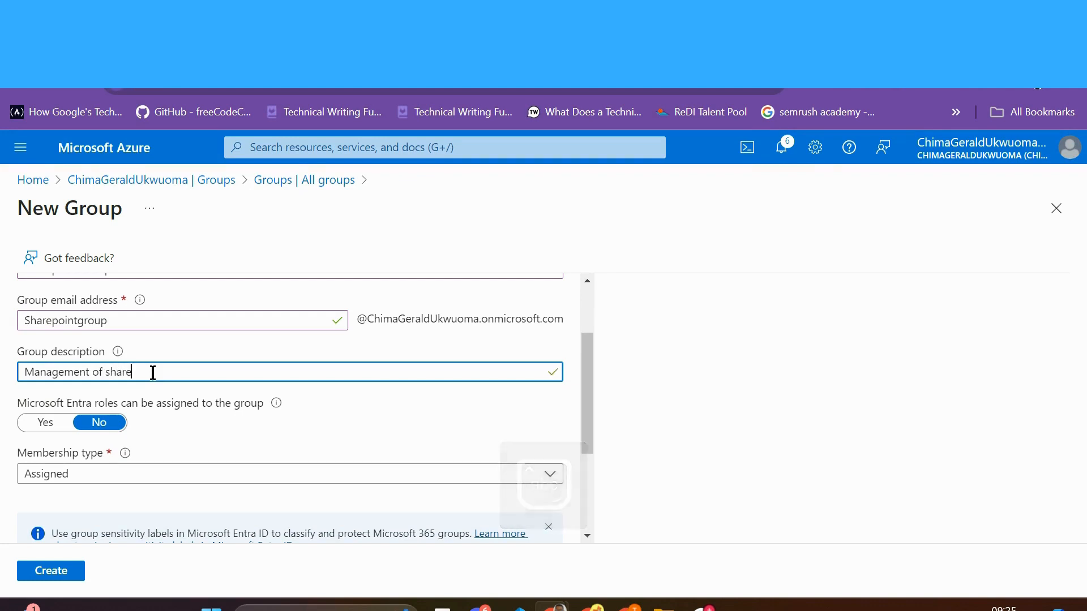
type("point and ")
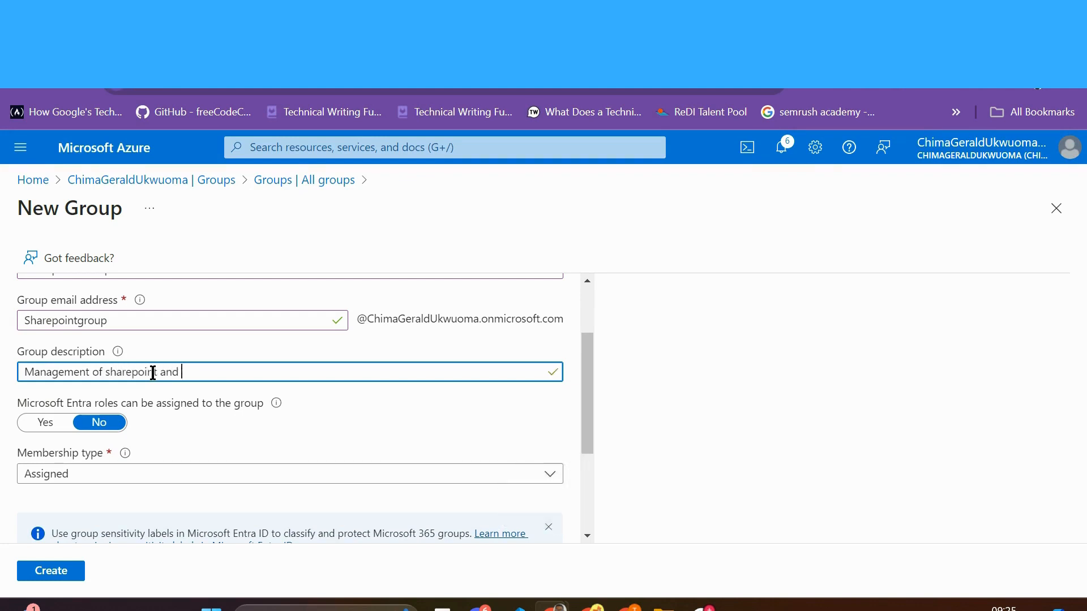
type("dynamic 365")
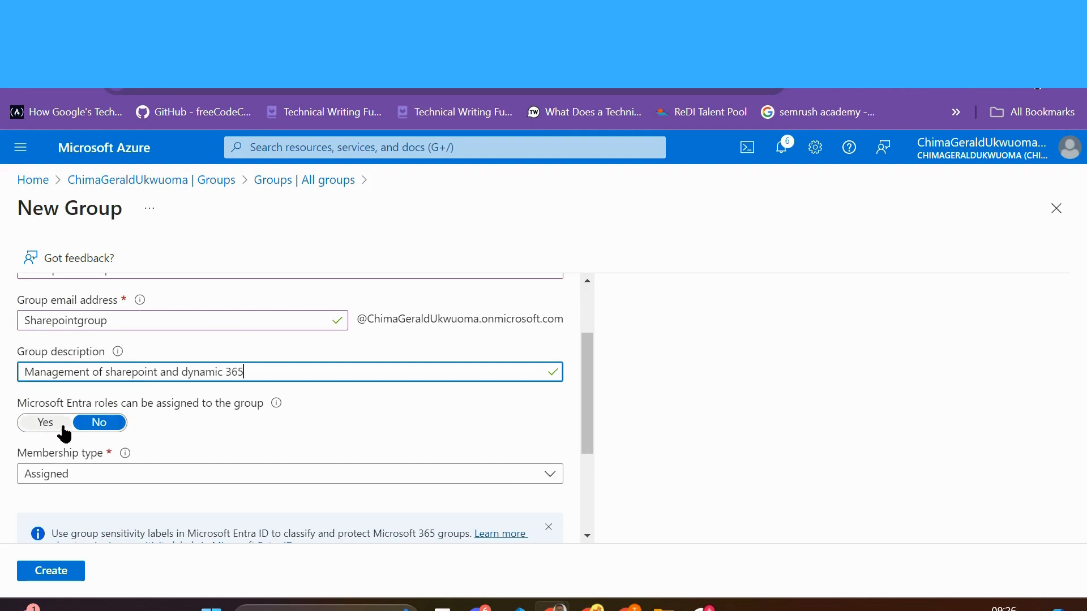
Step: Set 'Microsoft Entra roles can be assigned' to Yes, closing the owner picker unused
scroll(225, 436, "down", 3)
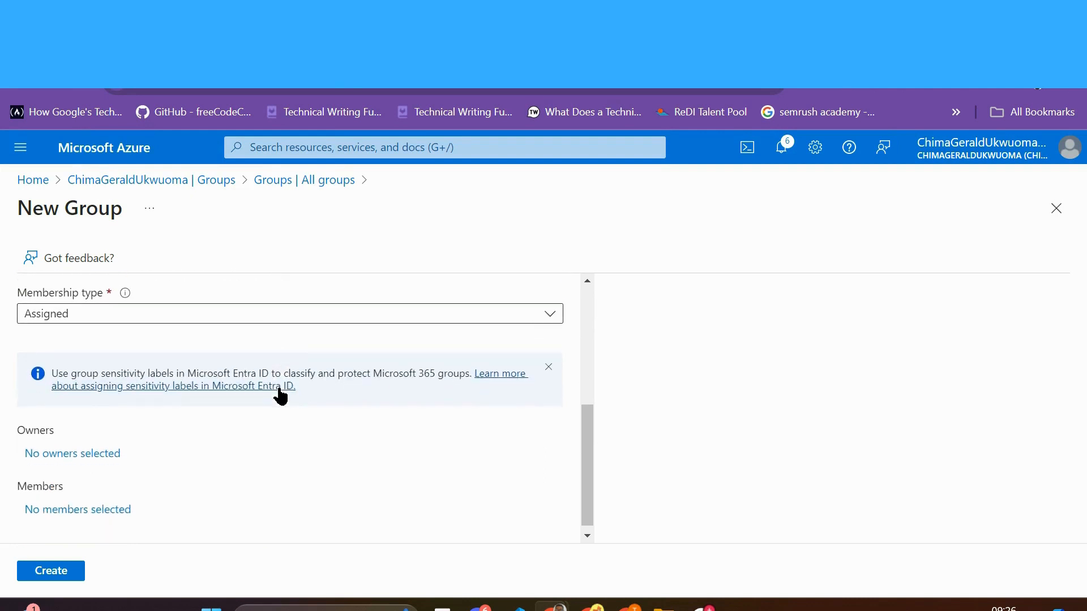
scroll(280, 395, "up", 2)
left_click(45, 380)
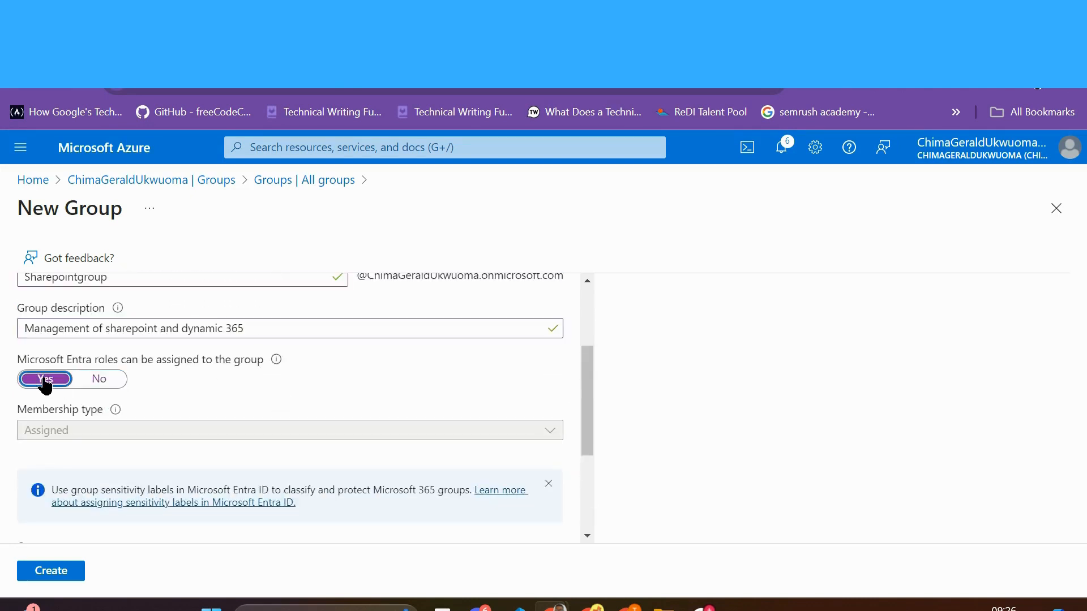
scroll(267, 412, "down", 3)
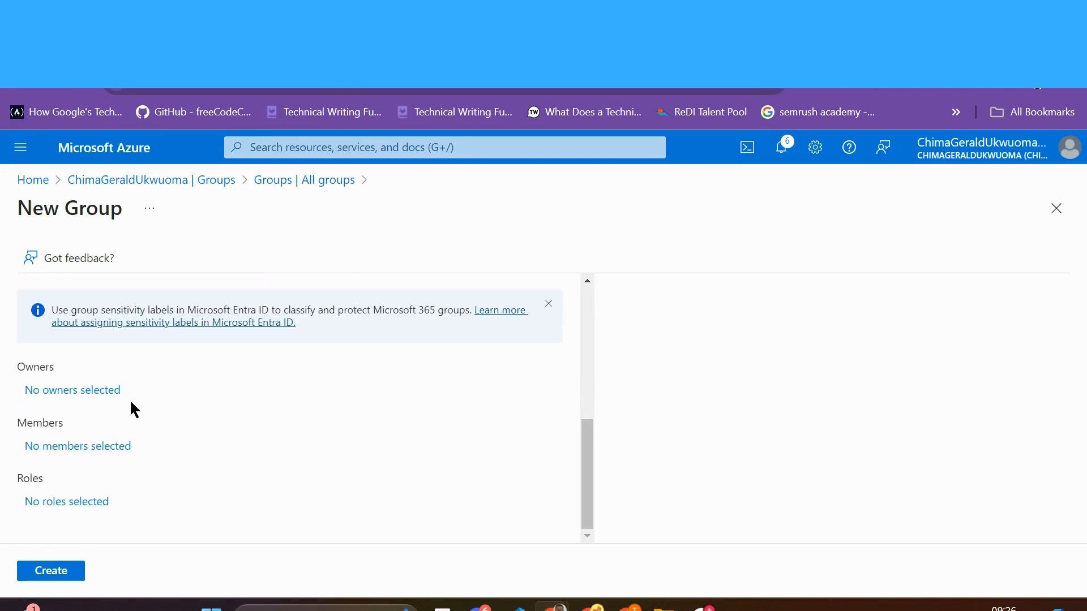
left_click(88, 391)
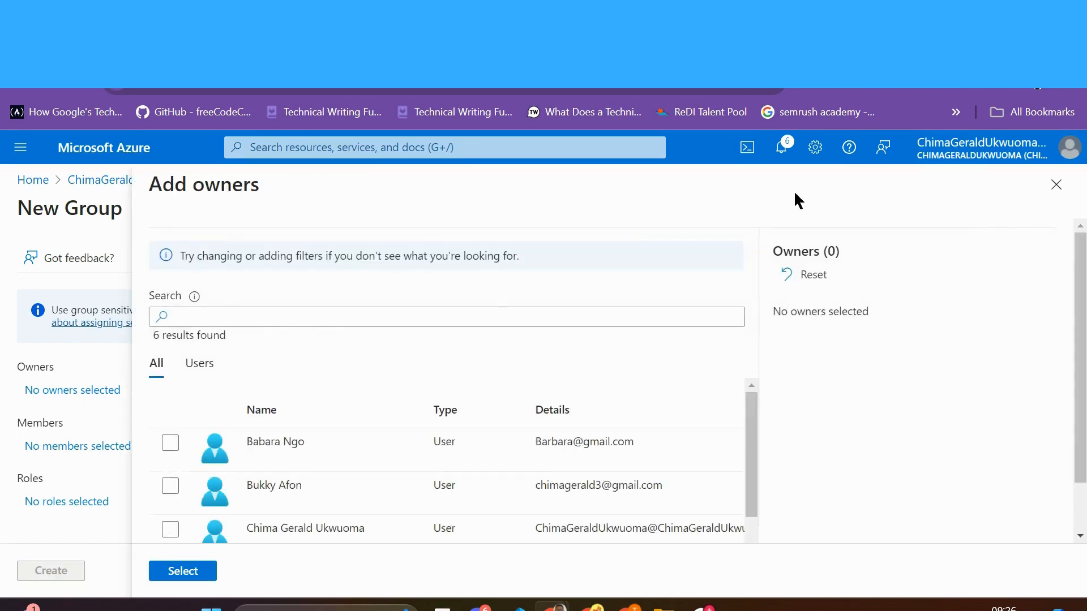
left_click(1056, 185)
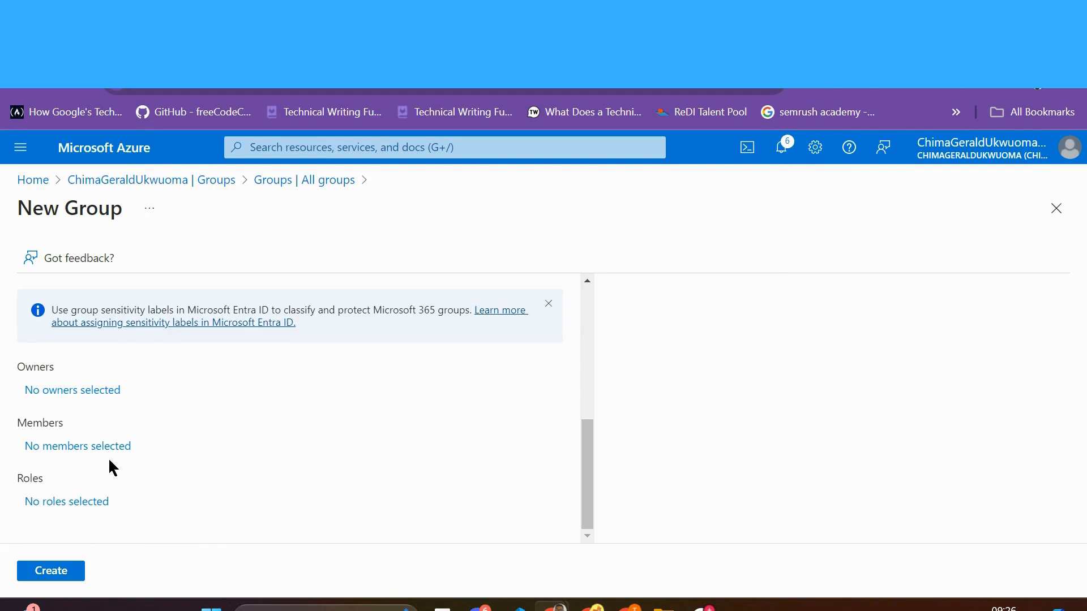
Step: Select four users as members of Sharepoint Group
left_click(94, 447)
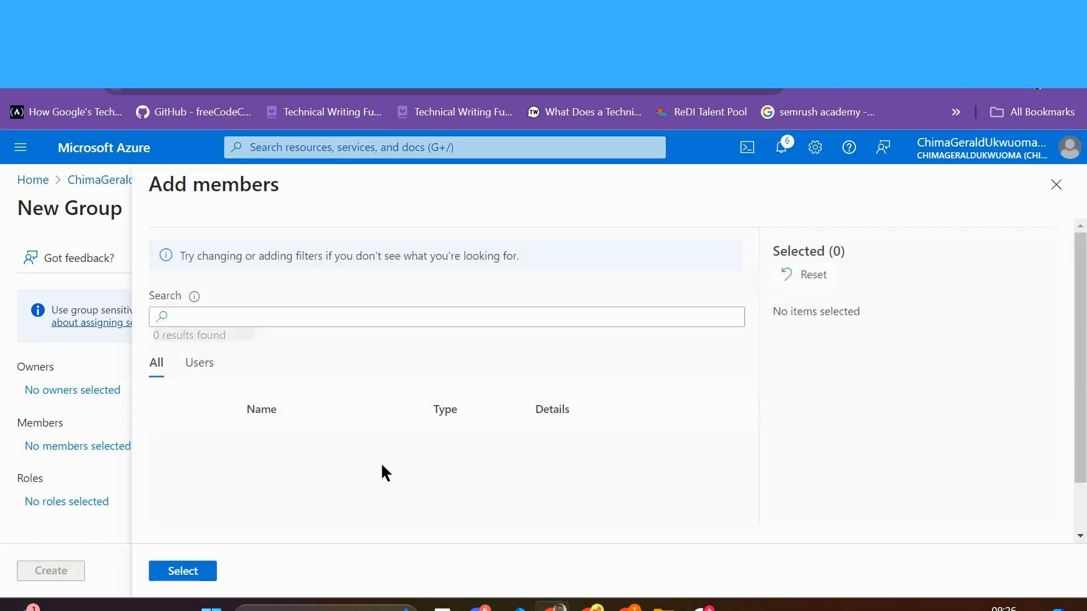
scroll(383, 466, "down", 1)
scroll(382, 465, "up", 1)
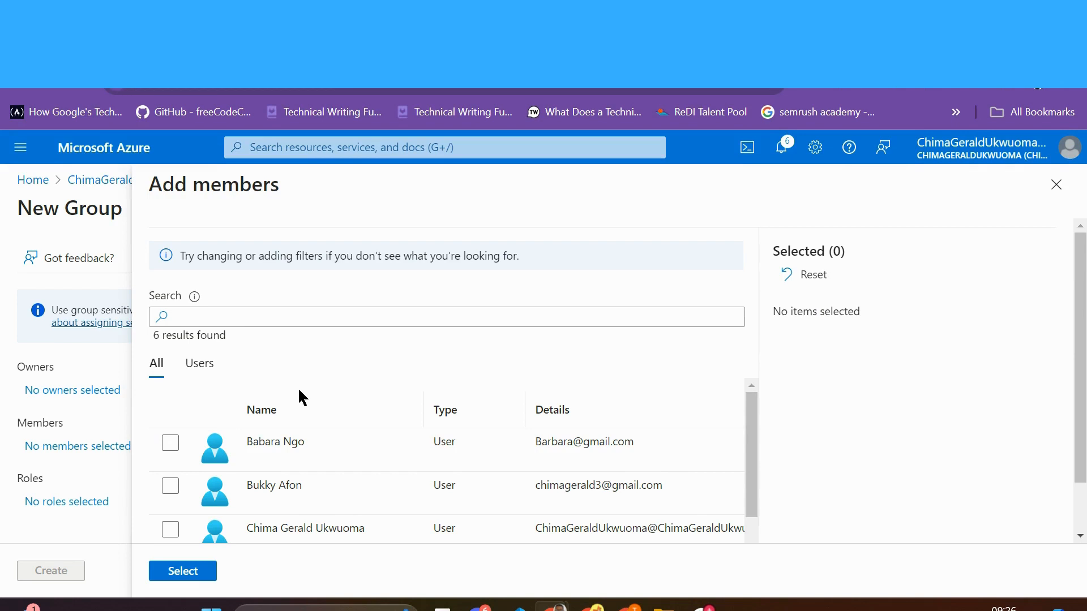
left_click(171, 444)
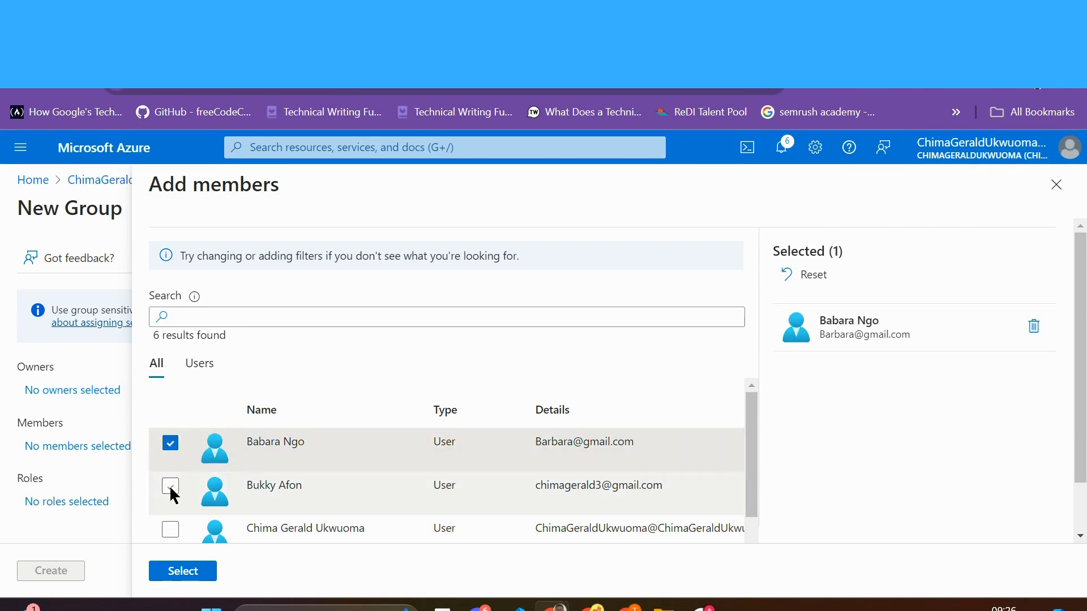
left_click(171, 487)
scroll(169, 486, "down", 2)
left_click(168, 484)
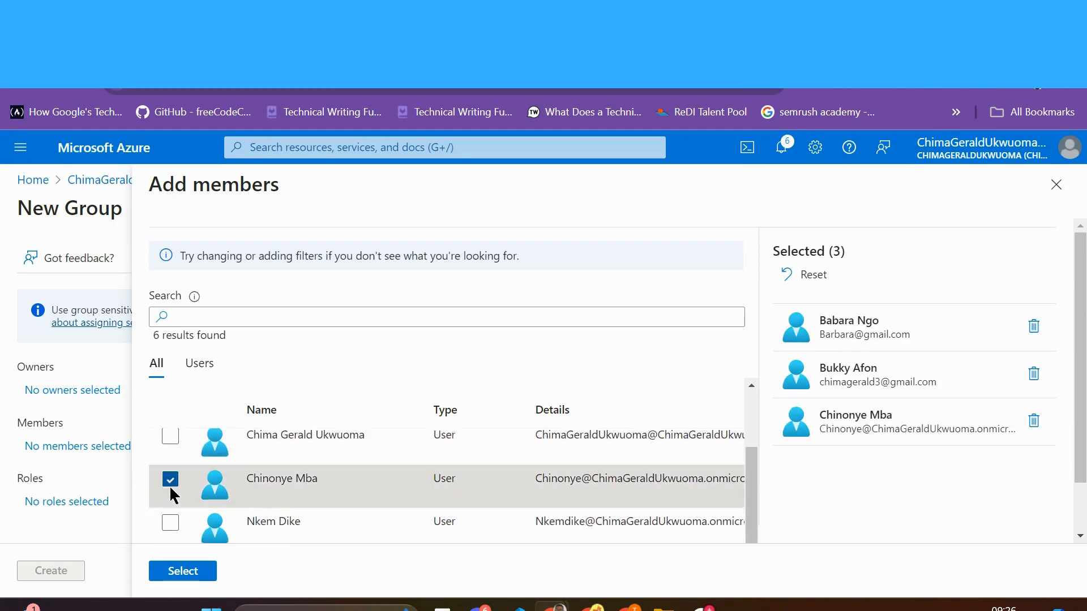
left_click(171, 523)
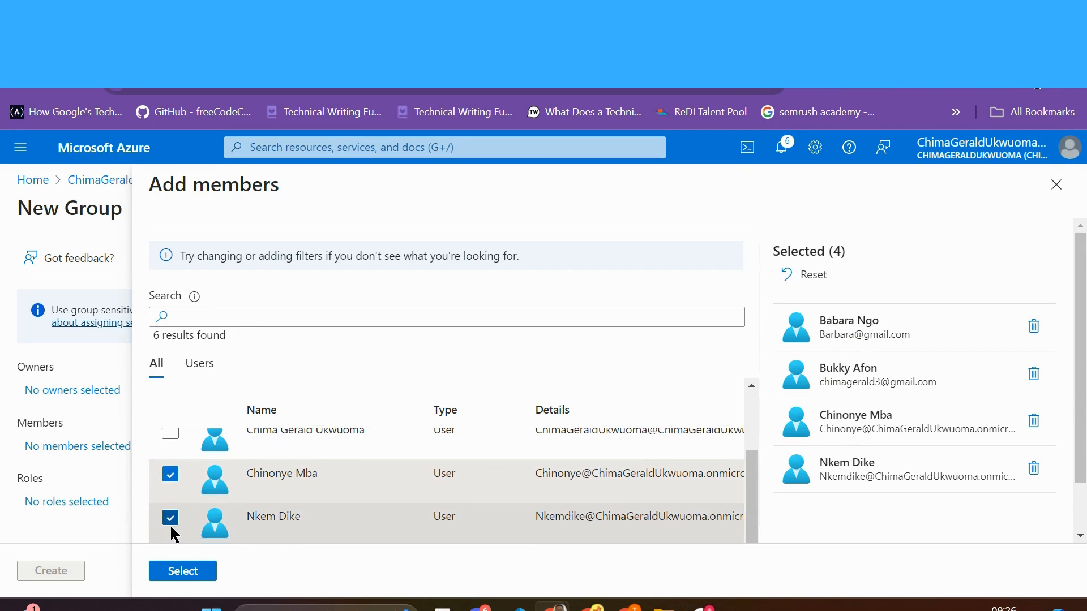
left_click(182, 571)
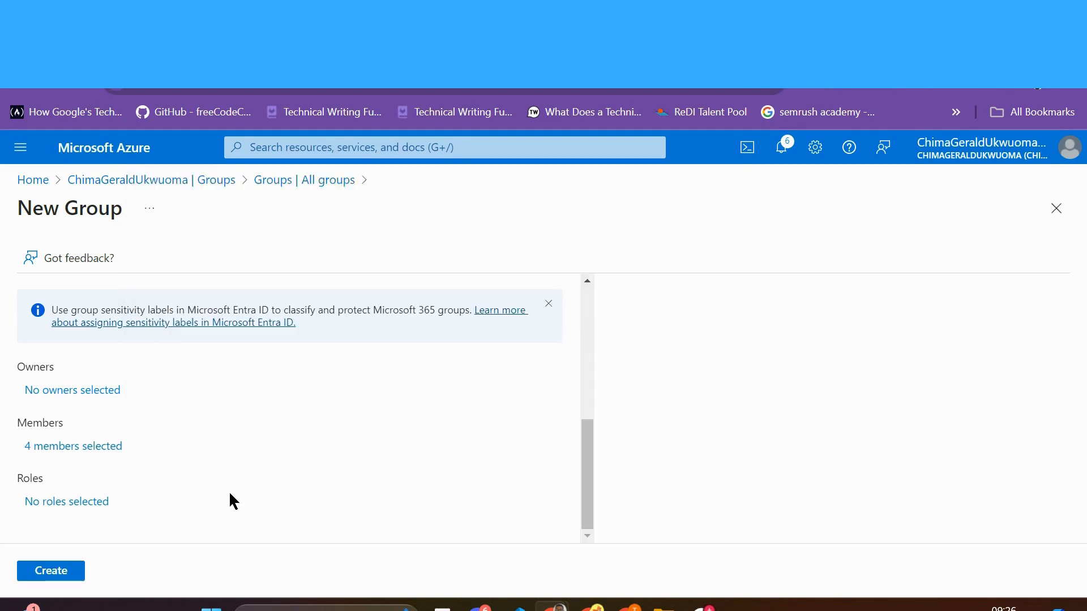
Step: Choose the B2C IEF Keyset Administrator role in the directory roles list
left_click(66, 502)
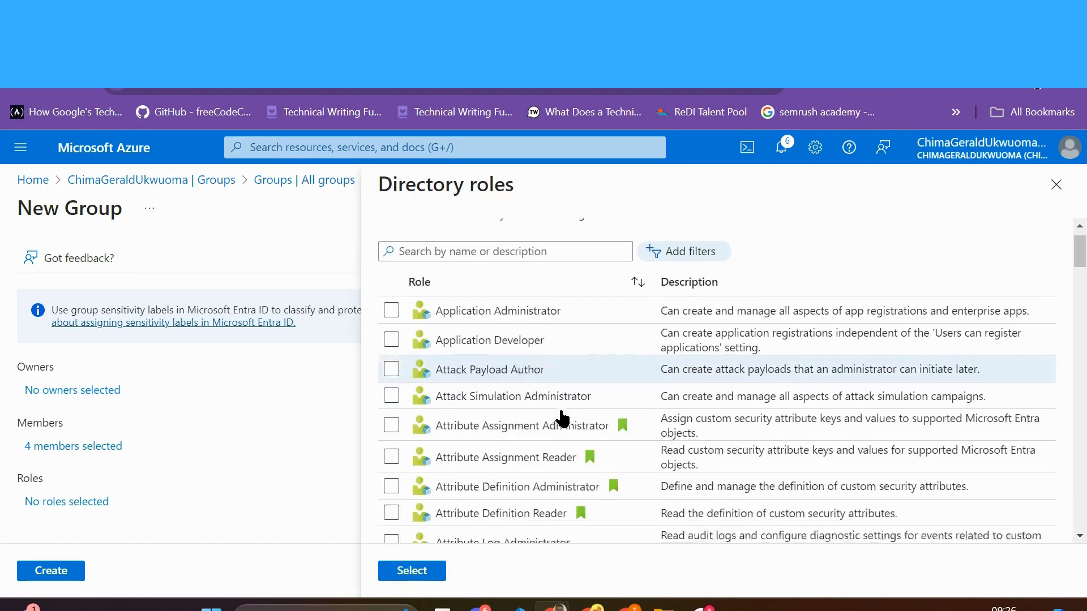
scroll(561, 417, "down", 2)
scroll(561, 418, "down", 6)
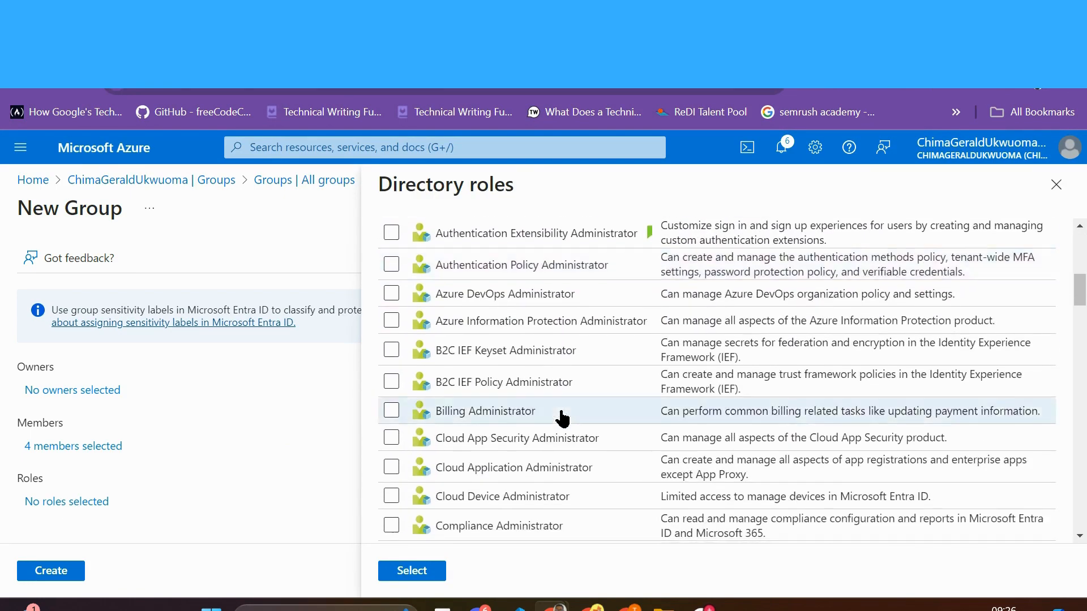
left_click(392, 298)
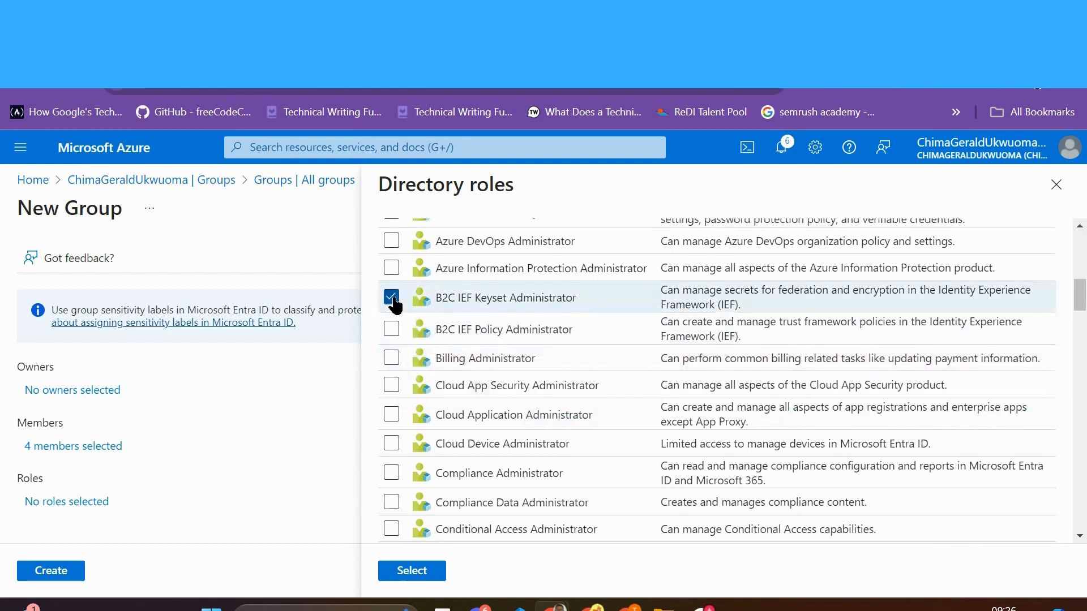
scroll(519, 413, "down", 2)
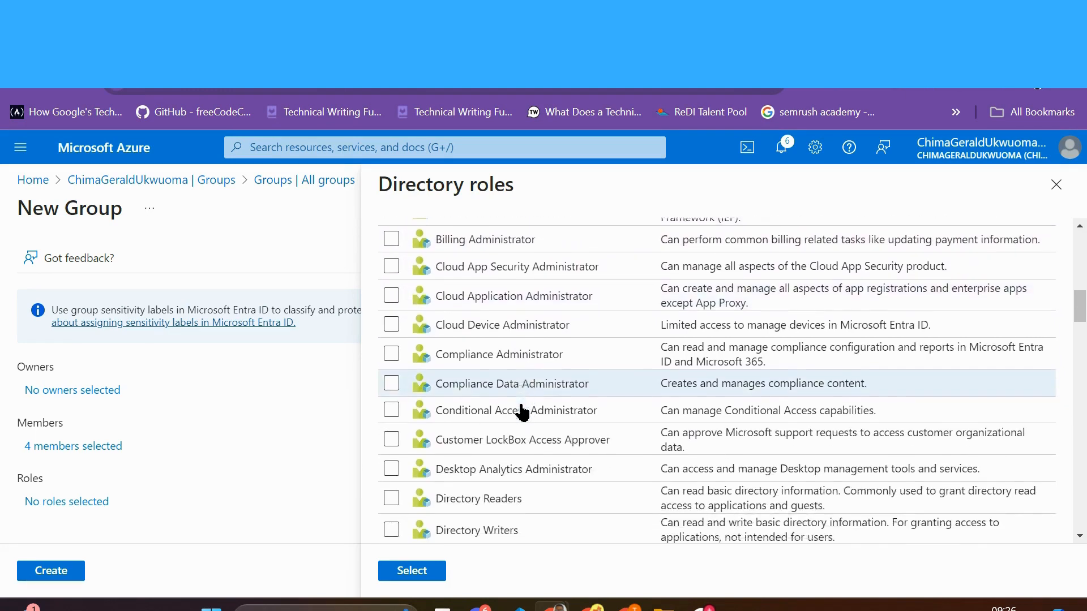
scroll(522, 412, "down", 5)
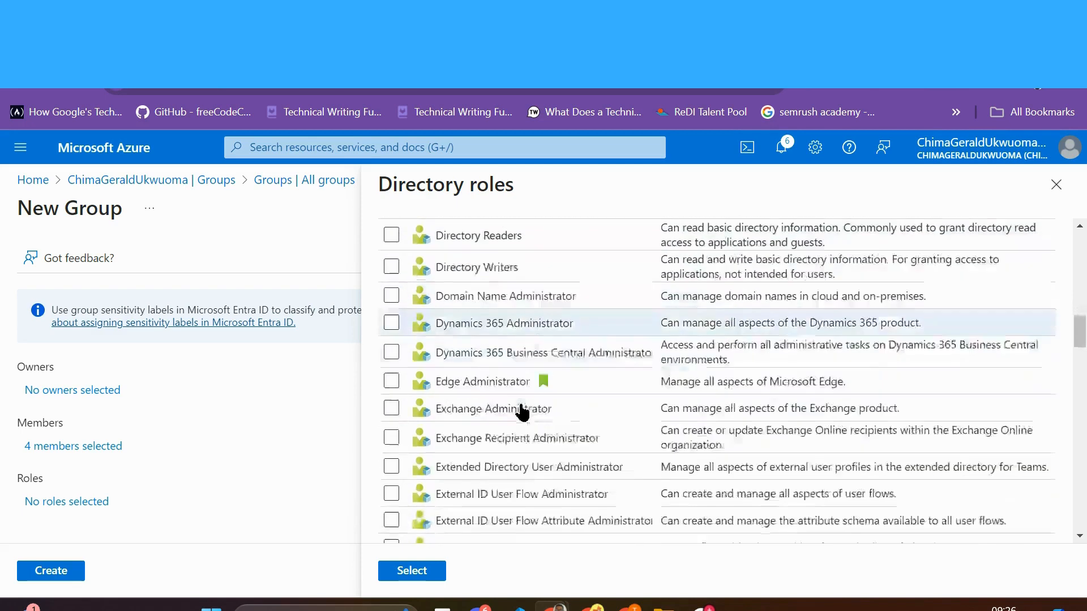
scroll(522, 412, "down", 5)
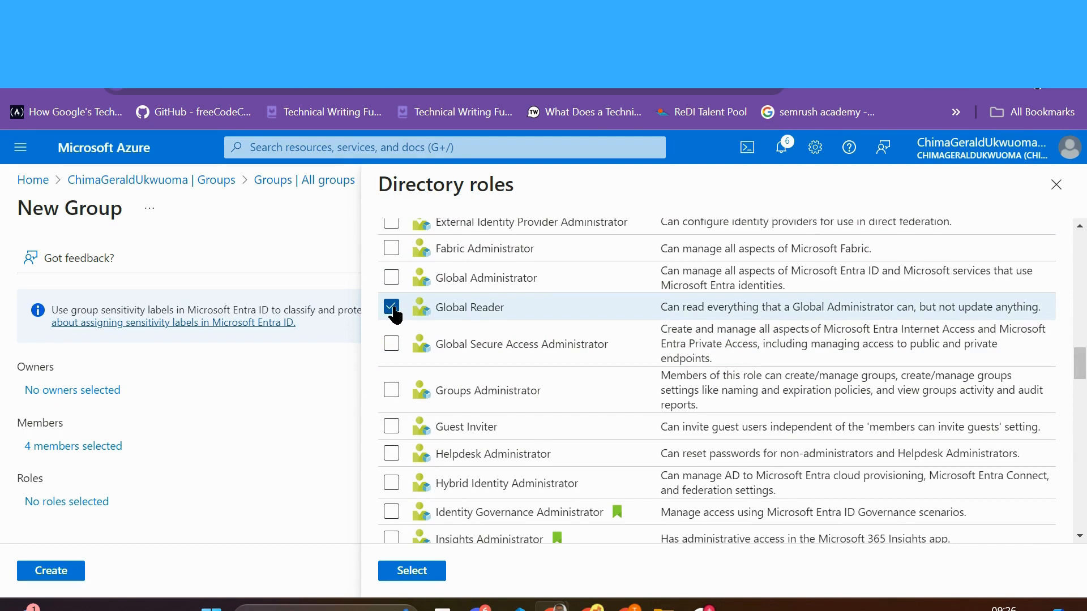
scroll(395, 314, "down", 3)
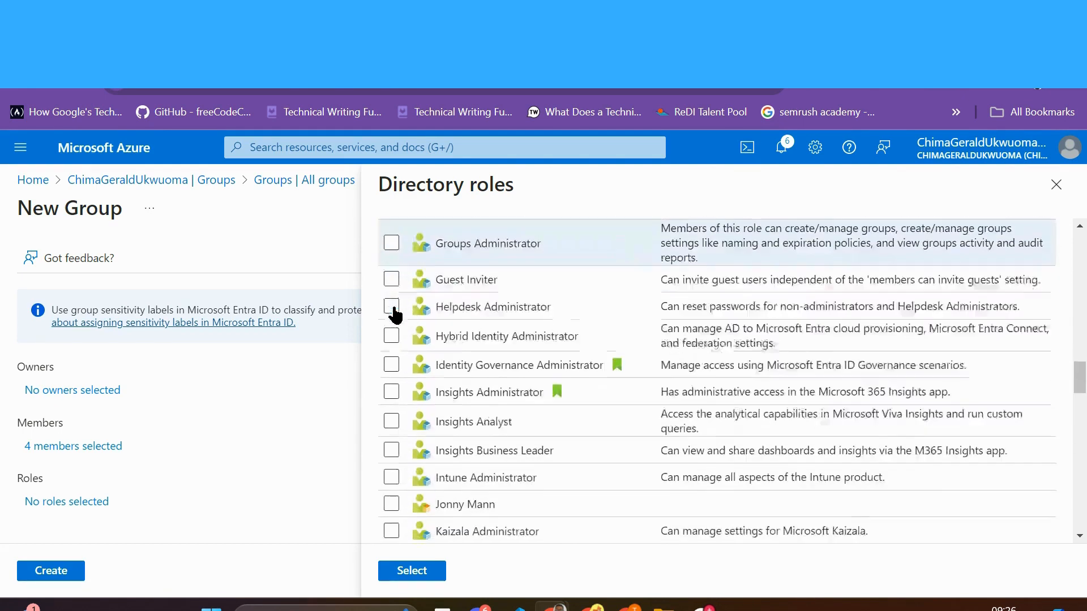
scroll(395, 315, "down", 6)
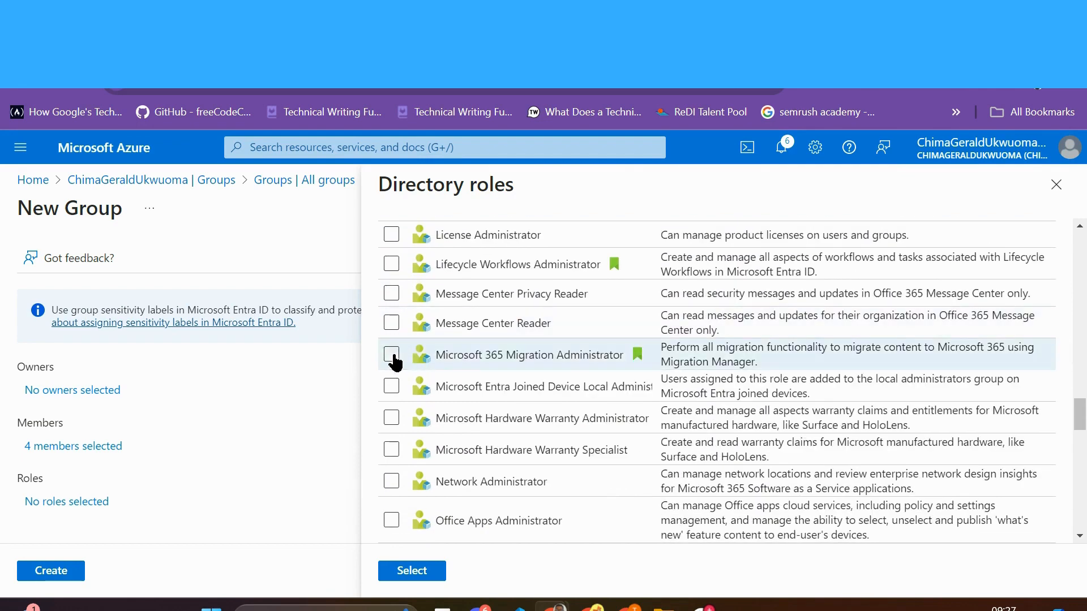
scroll(428, 467, "down", 5)
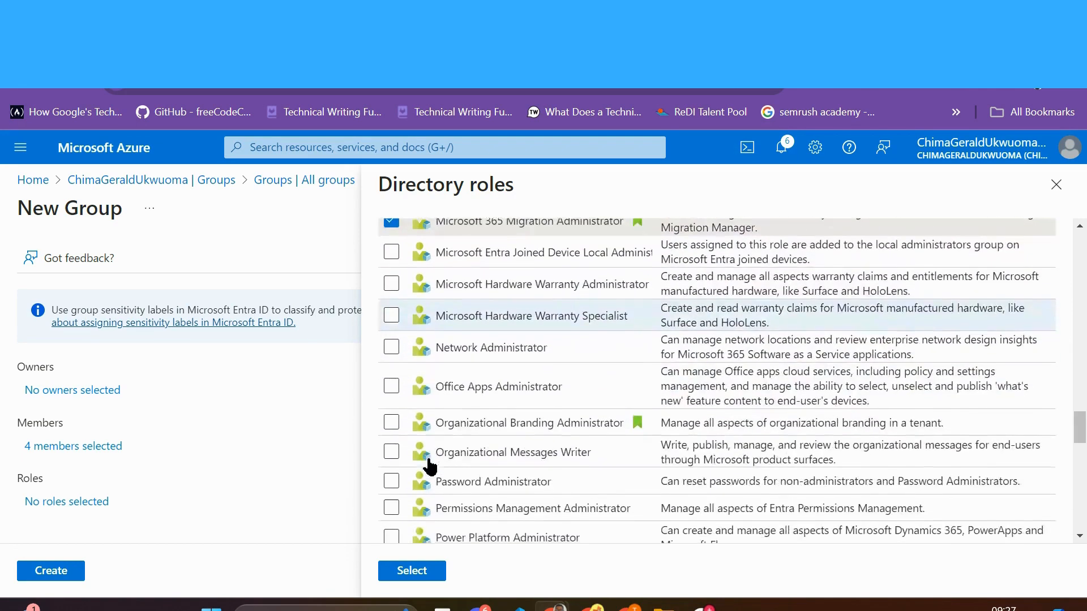
scroll(429, 467, "down", 1)
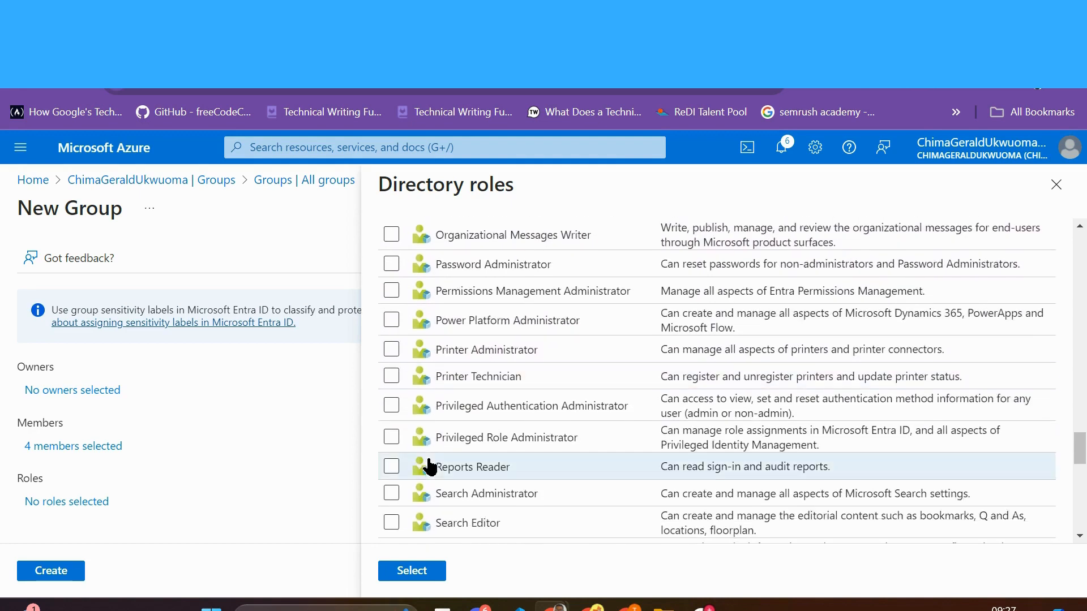
scroll(396, 324, "down", 6)
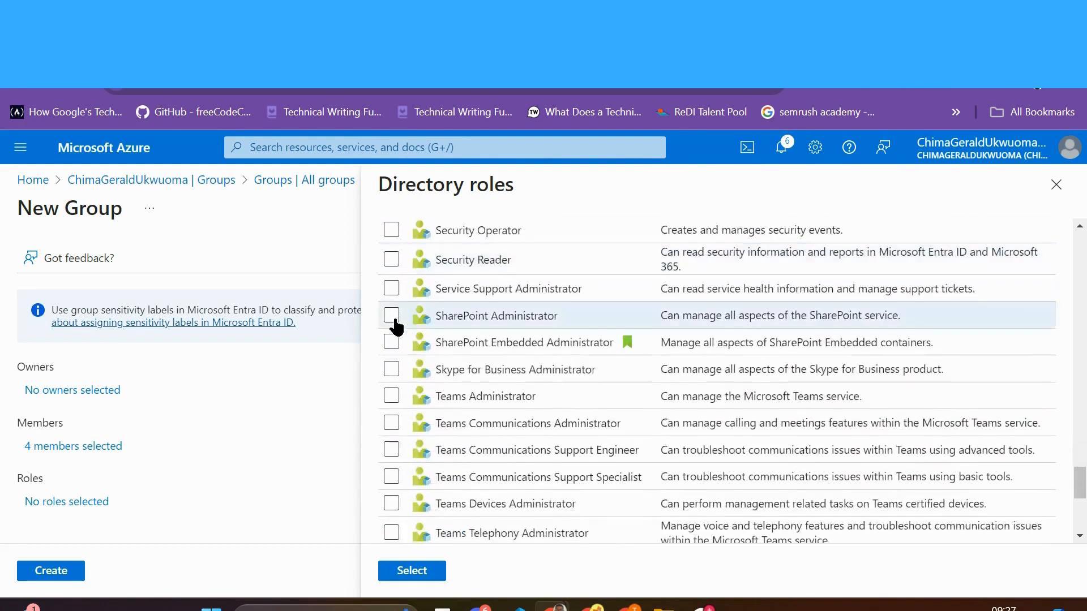
Step: Add SharePoint, Service Support, SharePoint Embedded and Teams Communications Administrator roles and confirm
left_click(393, 319)
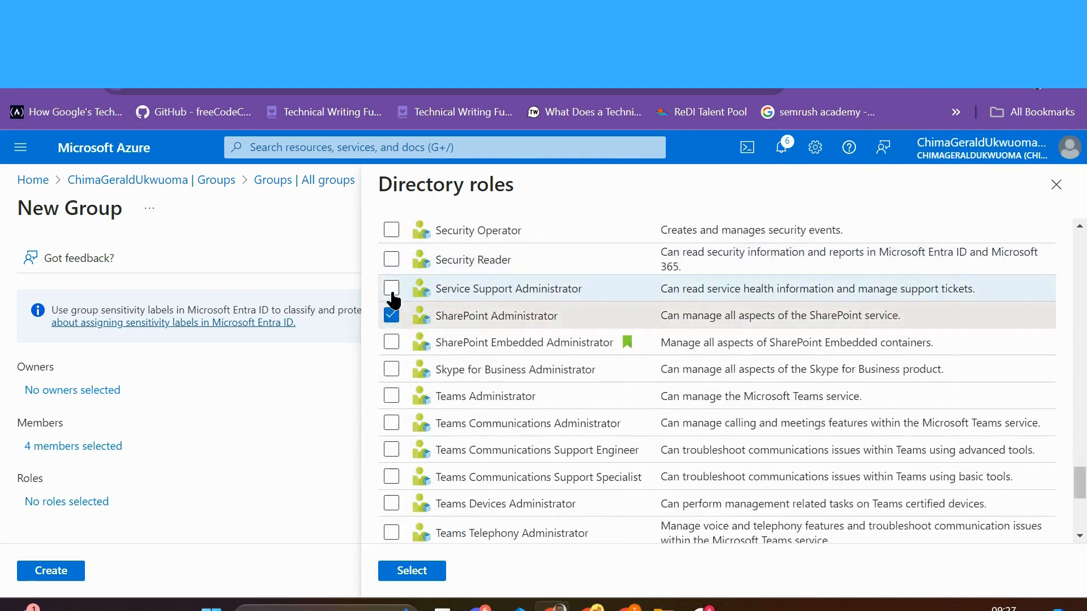
left_click(393, 290)
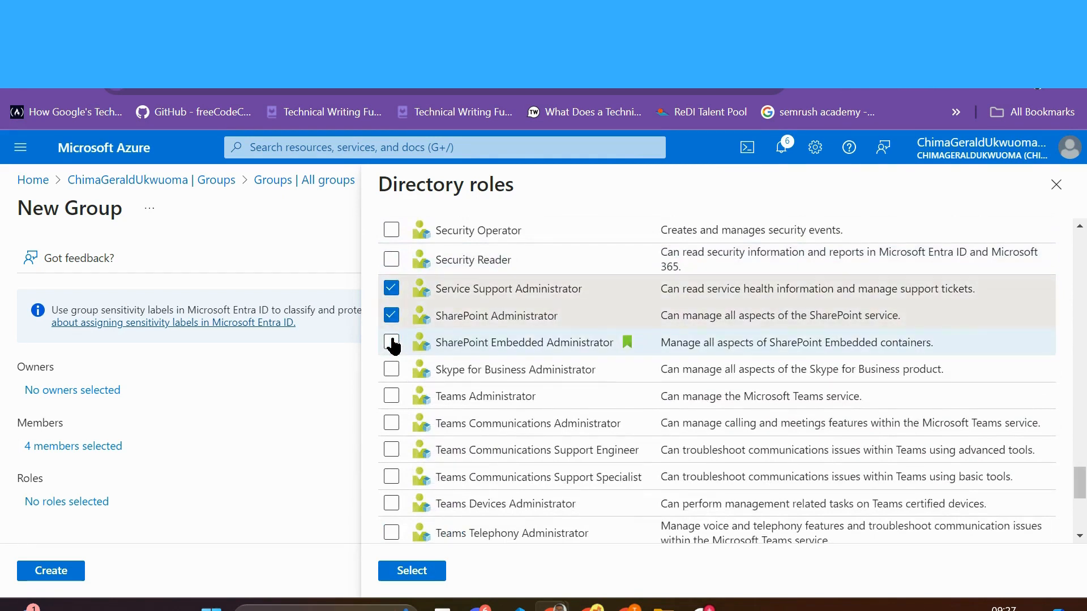
left_click(393, 343)
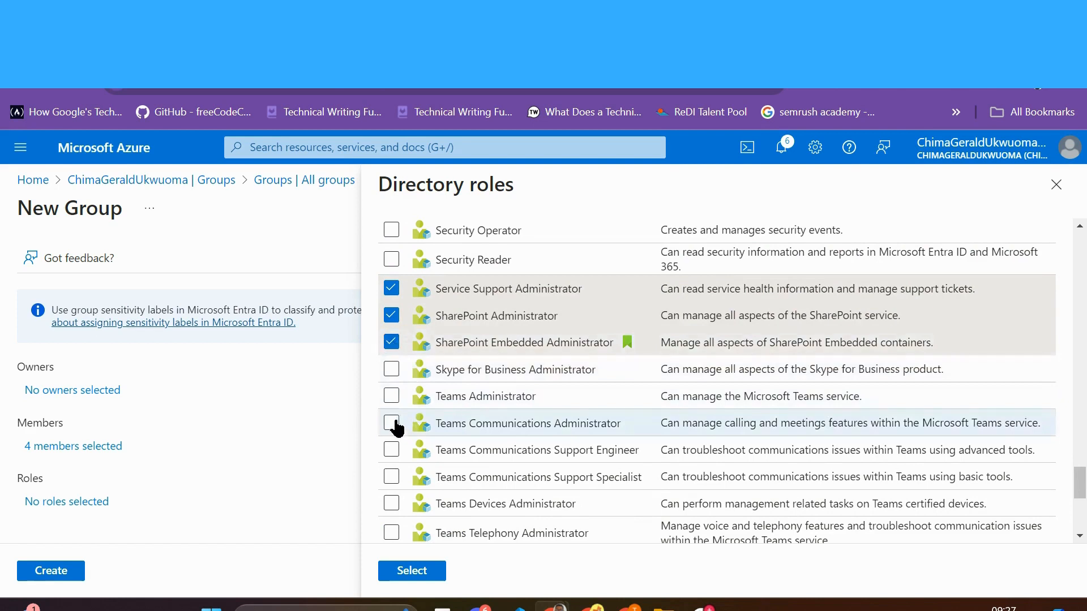
left_click(393, 424)
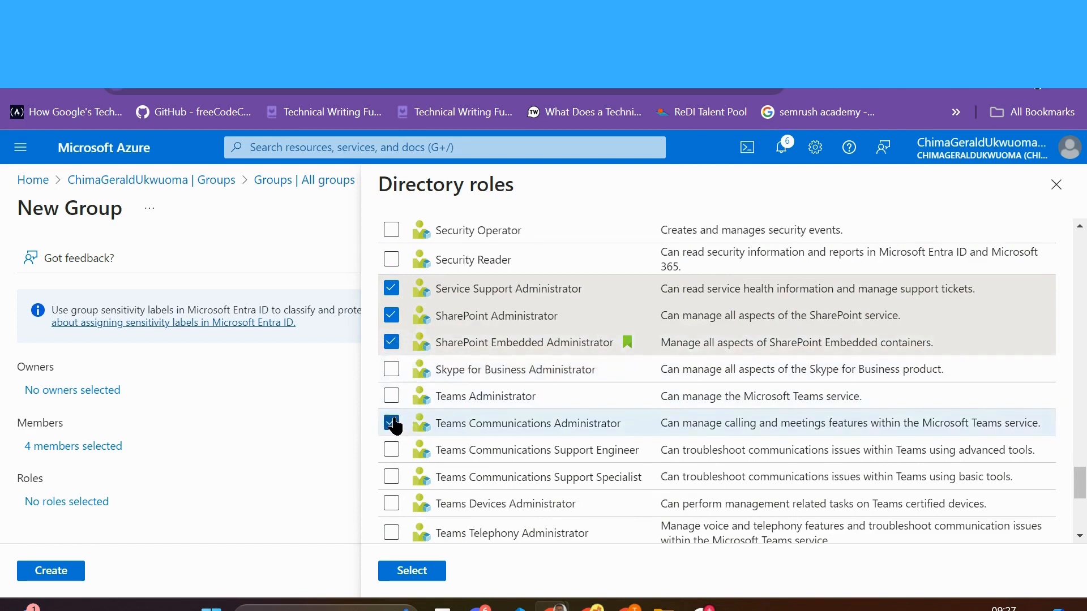
left_click(410, 570)
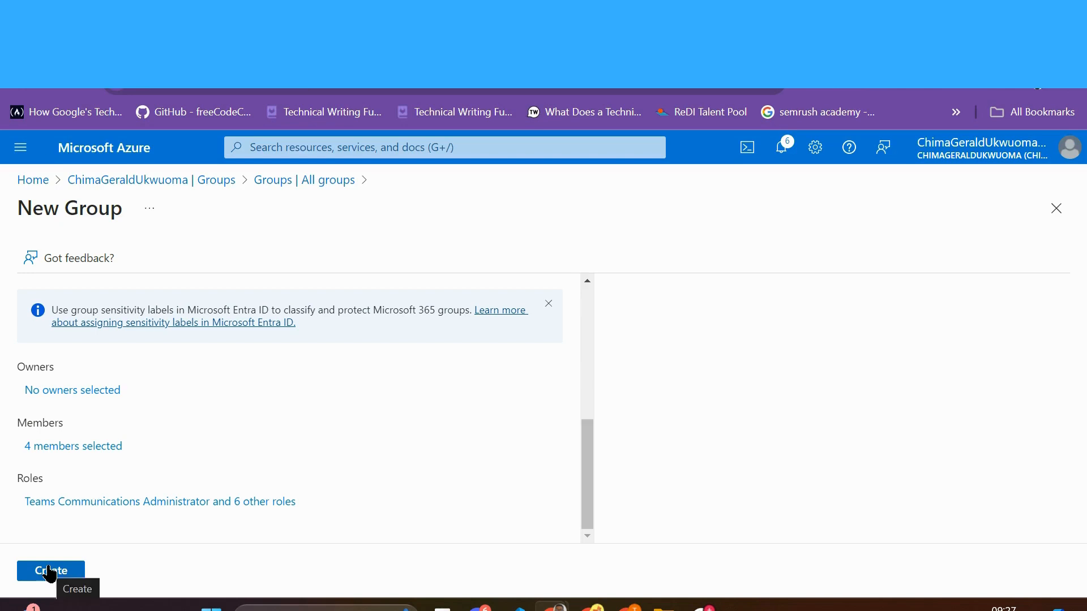
Step: Make the admin account and one other user owners, then create the group
left_click(89, 394)
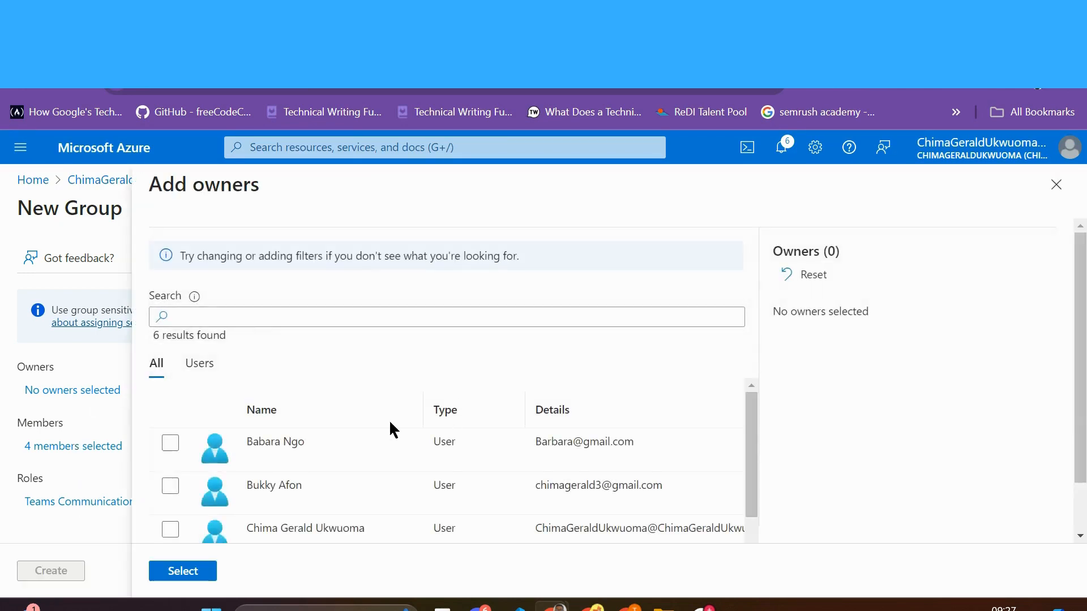
scroll(267, 449, "down", 2)
left_click(270, 450)
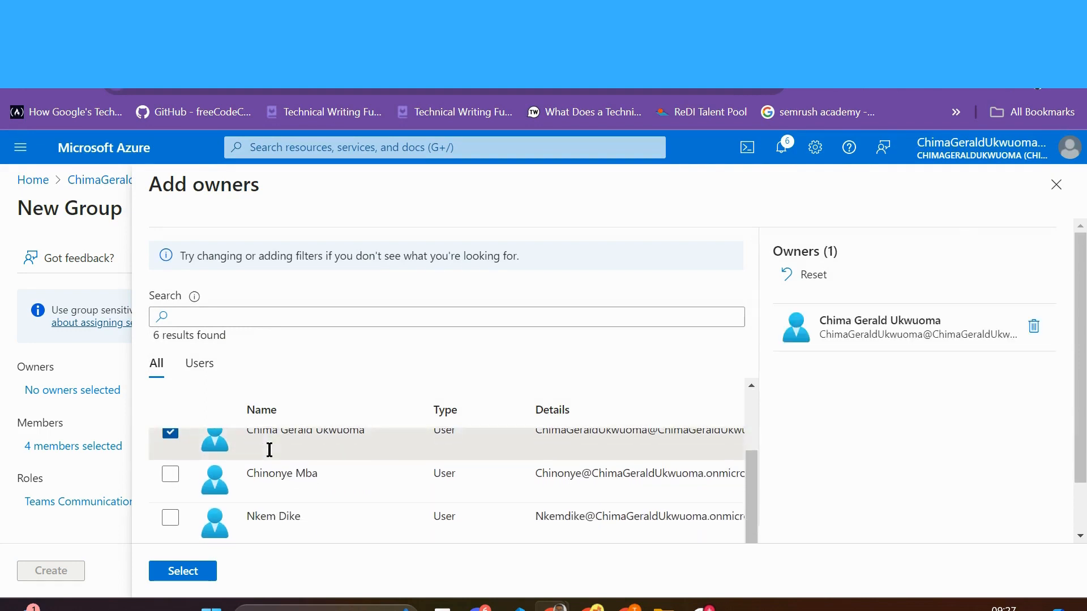
left_click(171, 523)
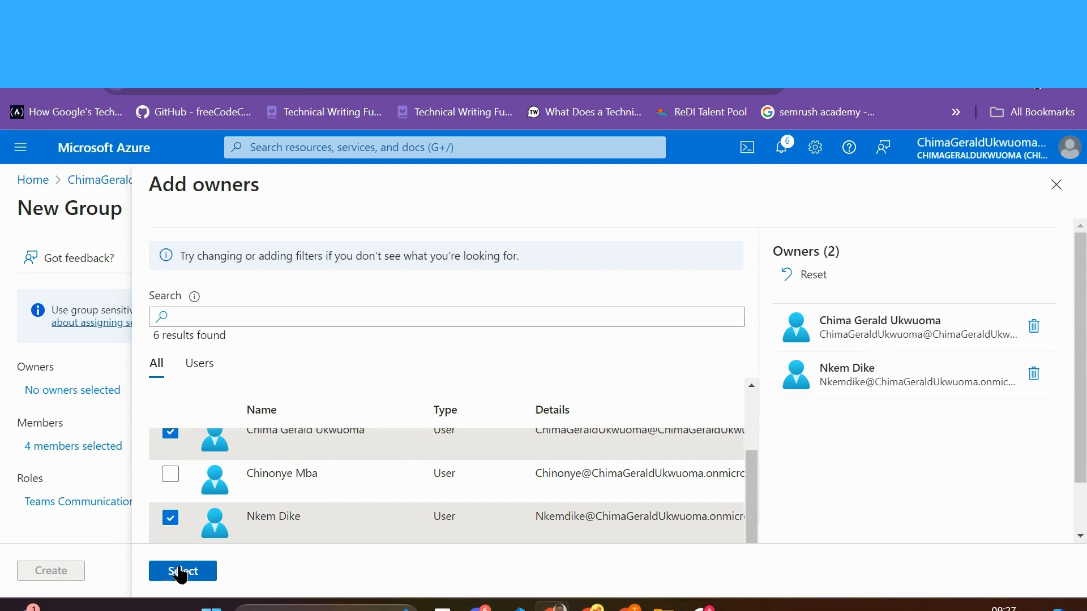
scroll(242, 478, "up", 1)
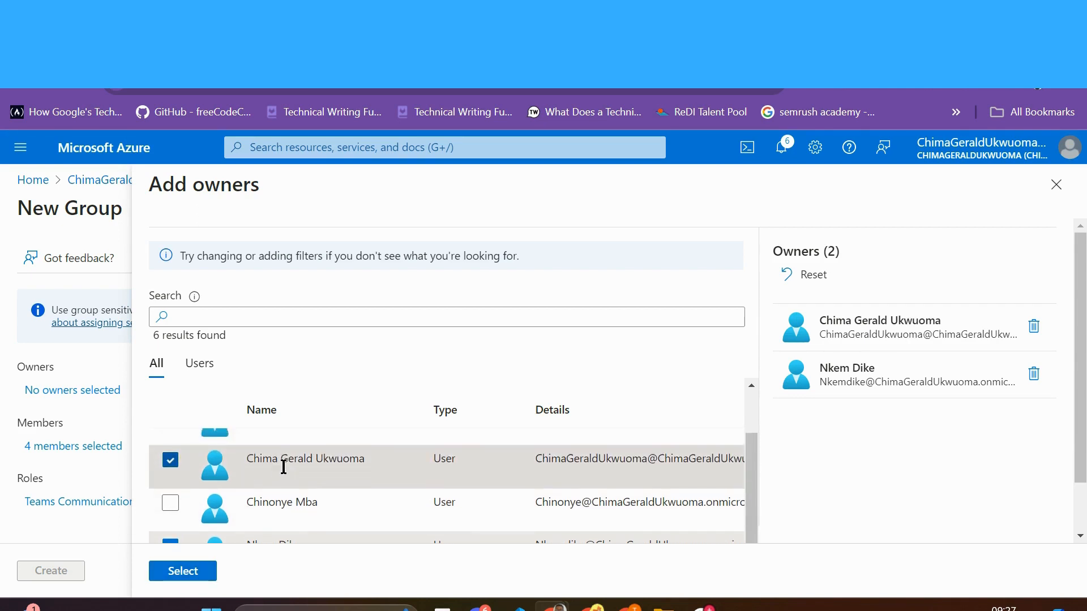
scroll(284, 467, "down", 1)
left_click(190, 577)
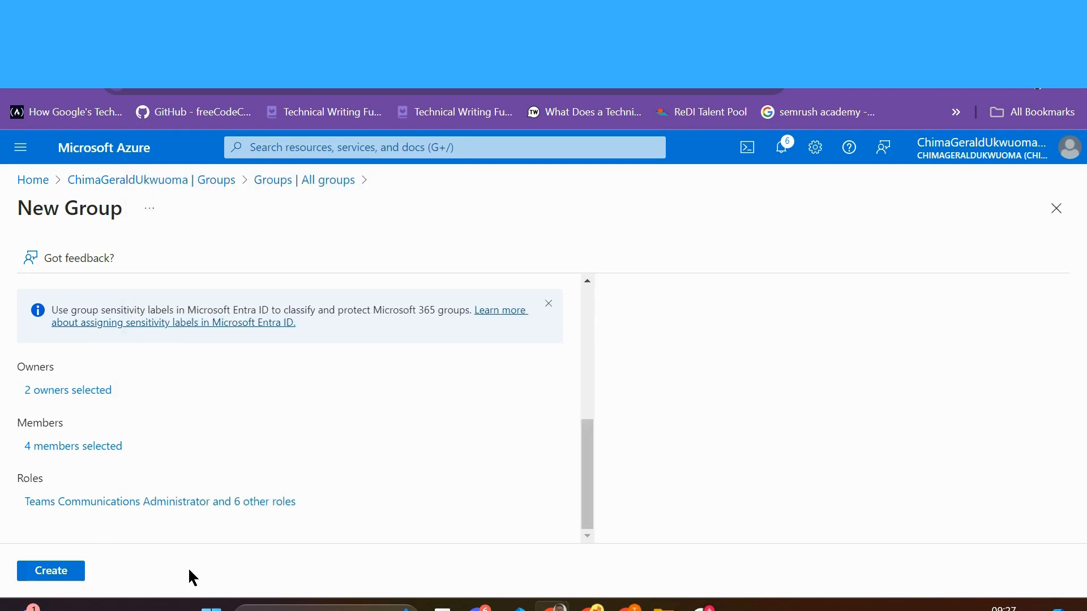
left_click(63, 577)
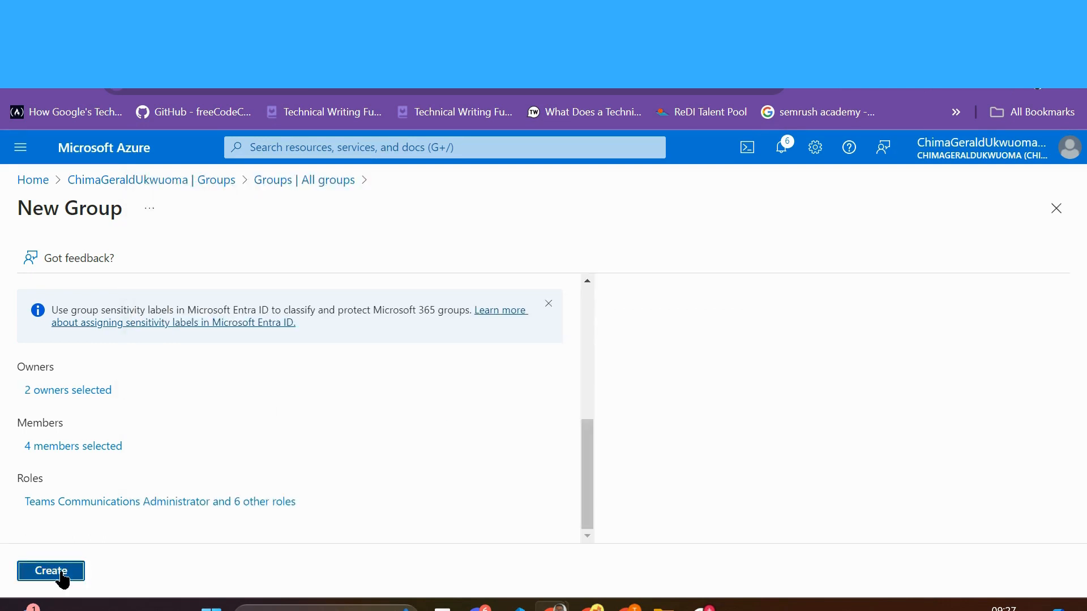
Step: Accept role assignability, refresh to 3 groups, then revisit All groups via the directory overview
left_click(52, 345)
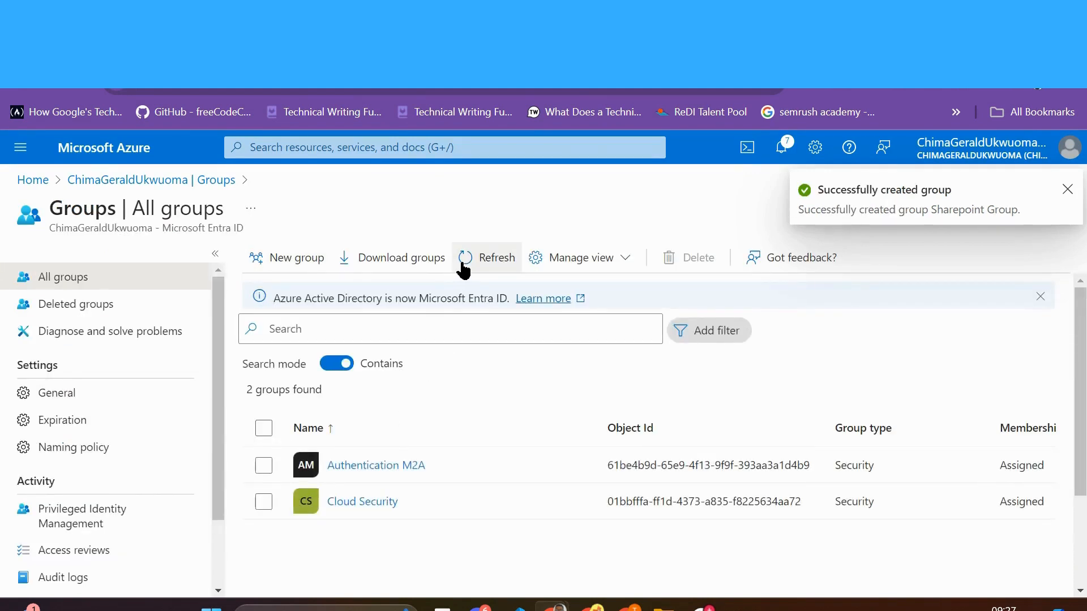
left_click(473, 263)
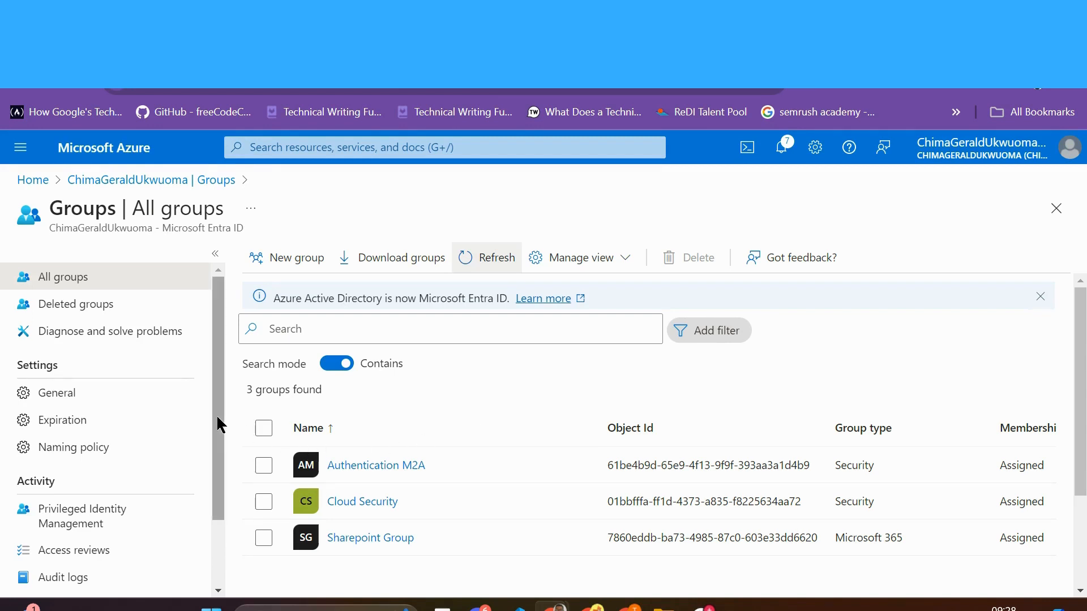
left_click_drag(215, 413, 237, 348)
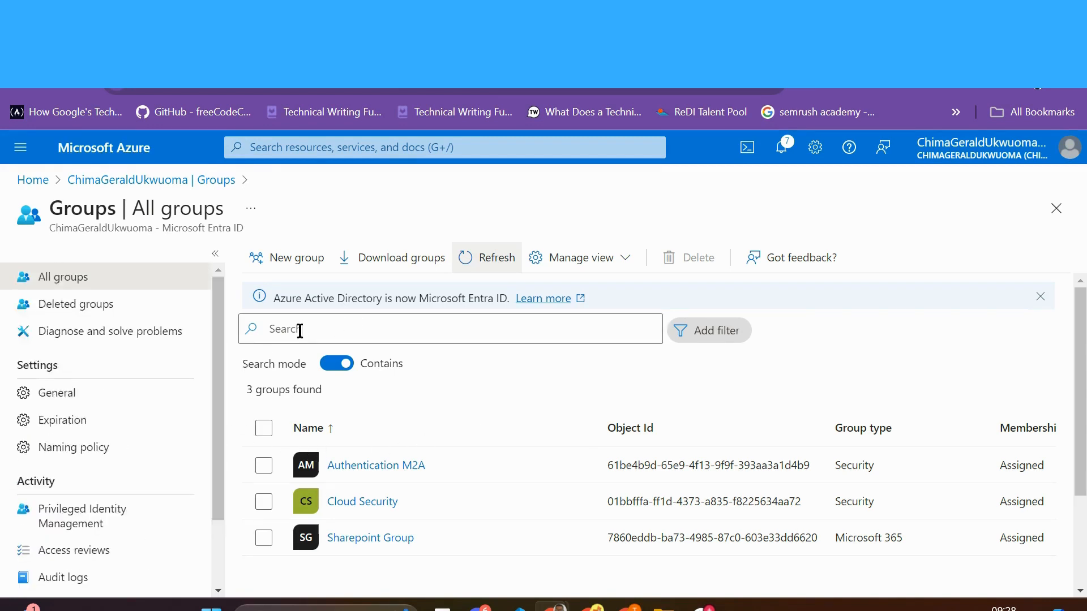
left_click(210, 186)
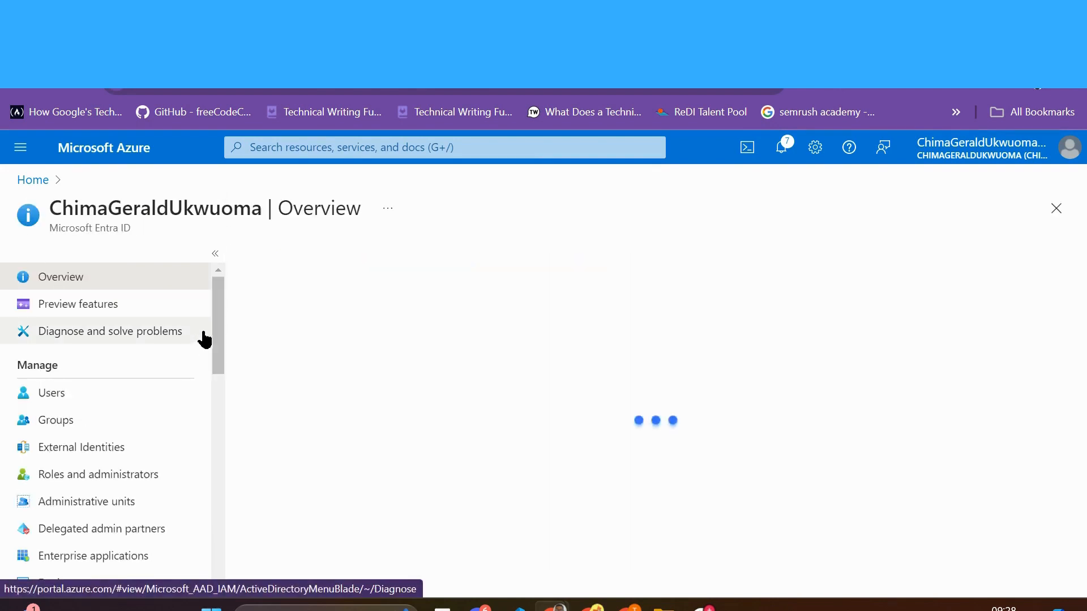
mouse_move(218, 315)
left_mouse_down()
mouse_move(219, 325)
mouse_move(219, 313)
left_mouse_up()
left_click(55, 427)
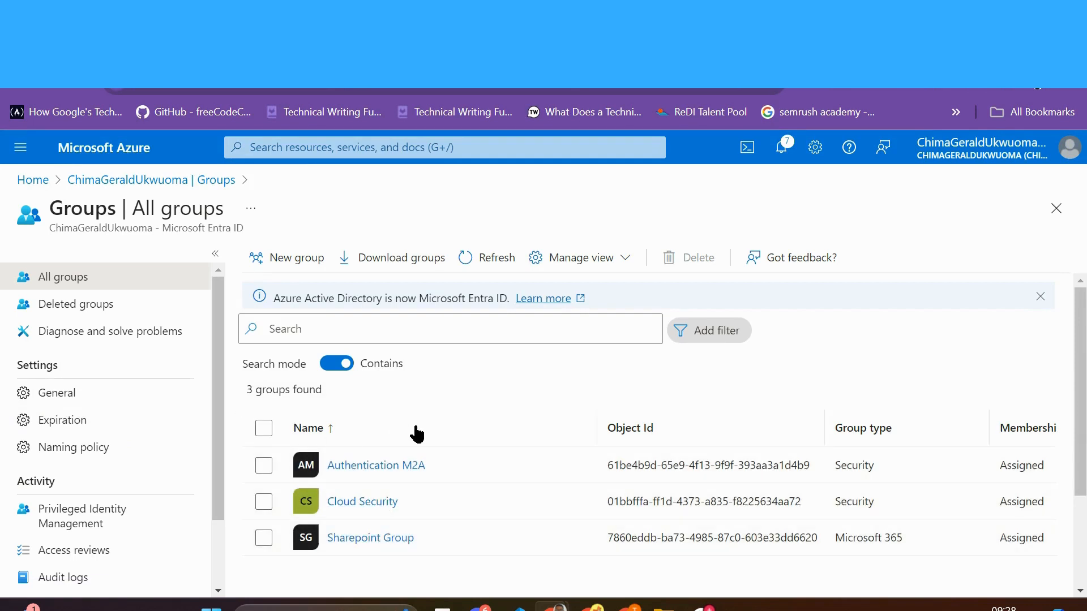
scroll(416, 433, "down", 2)
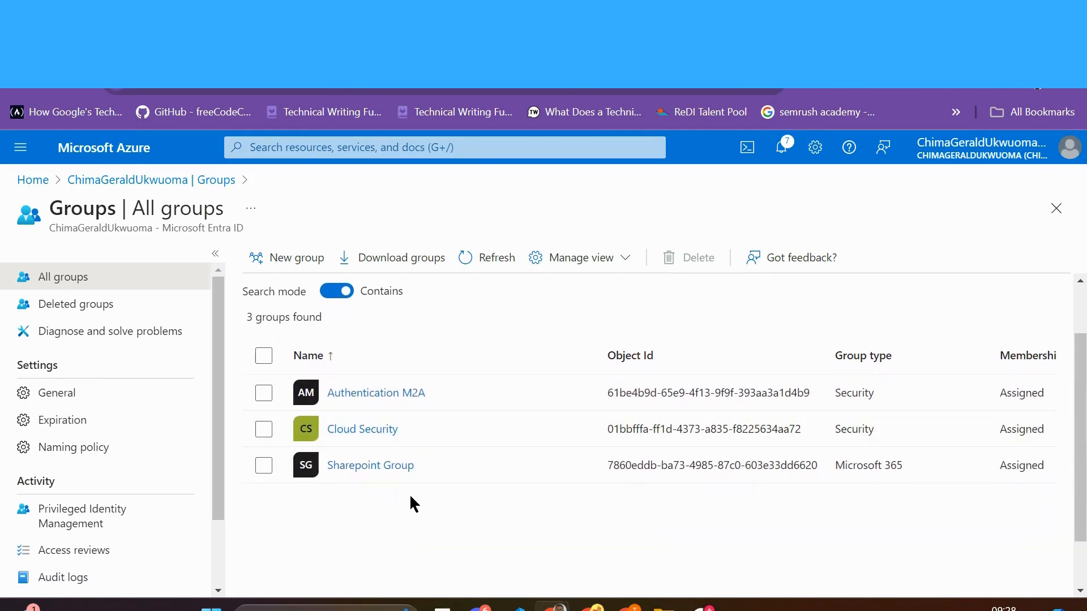
Step: Open Cloud Security's overview and scroll to its 3 direct members and 1 owner
left_click(264, 430)
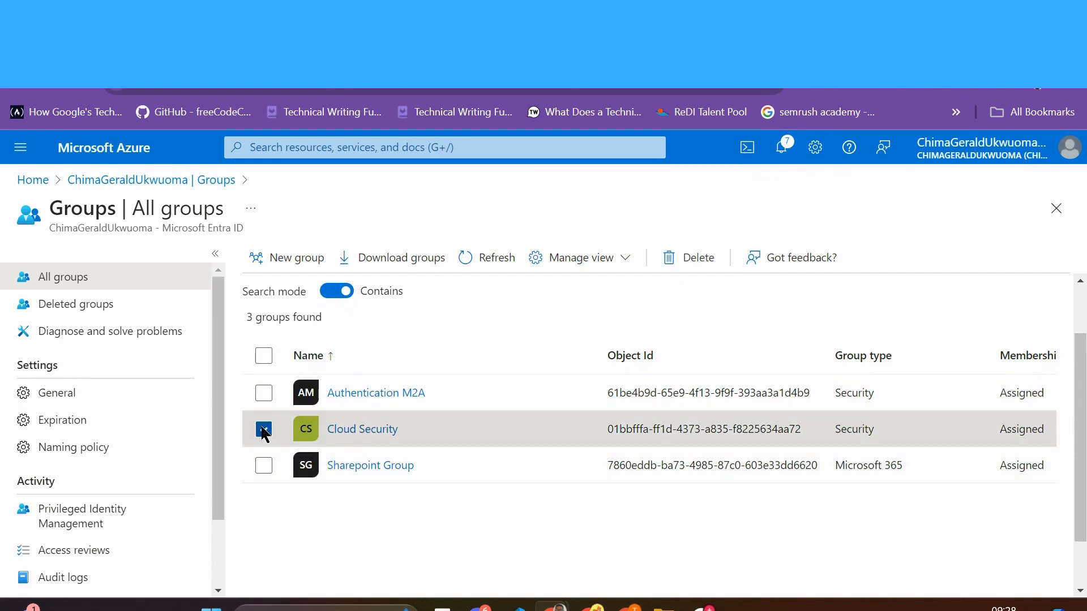
left_click(357, 431)
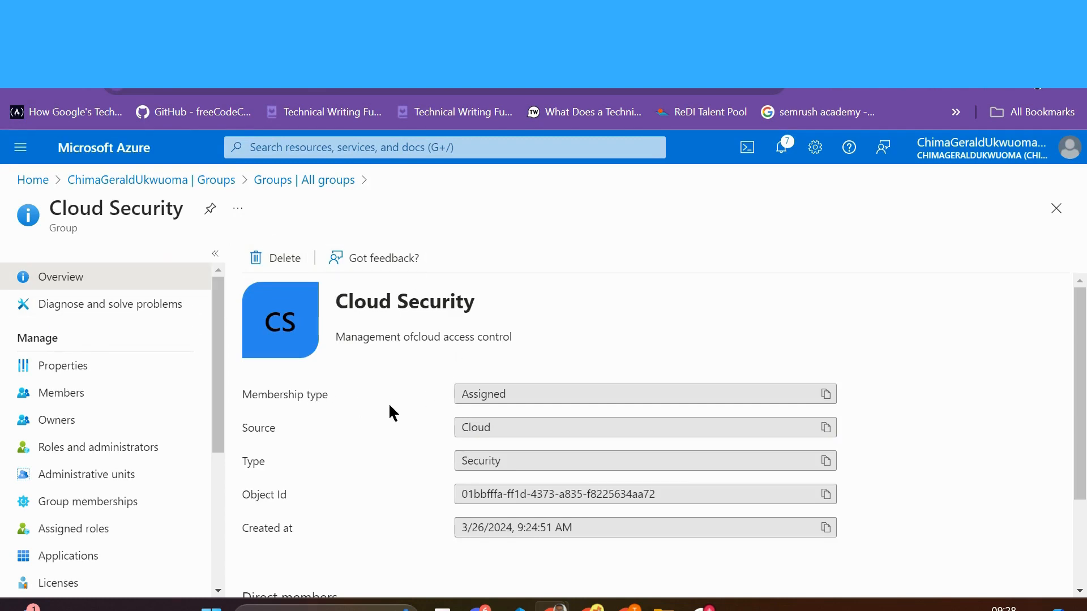
scroll(393, 402, "down", 2)
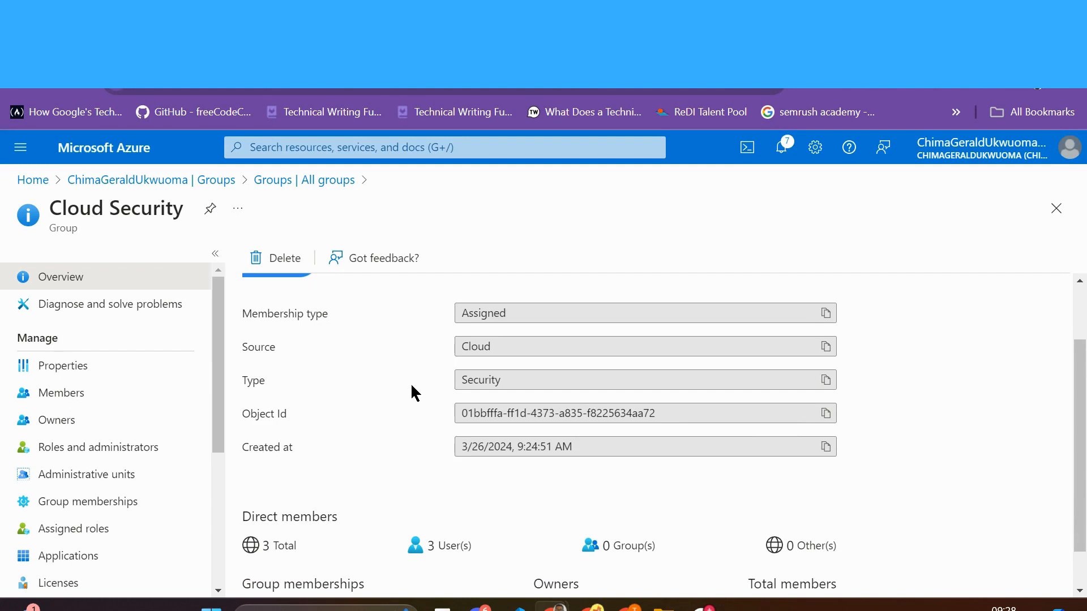
scroll(412, 391, "down", 1)
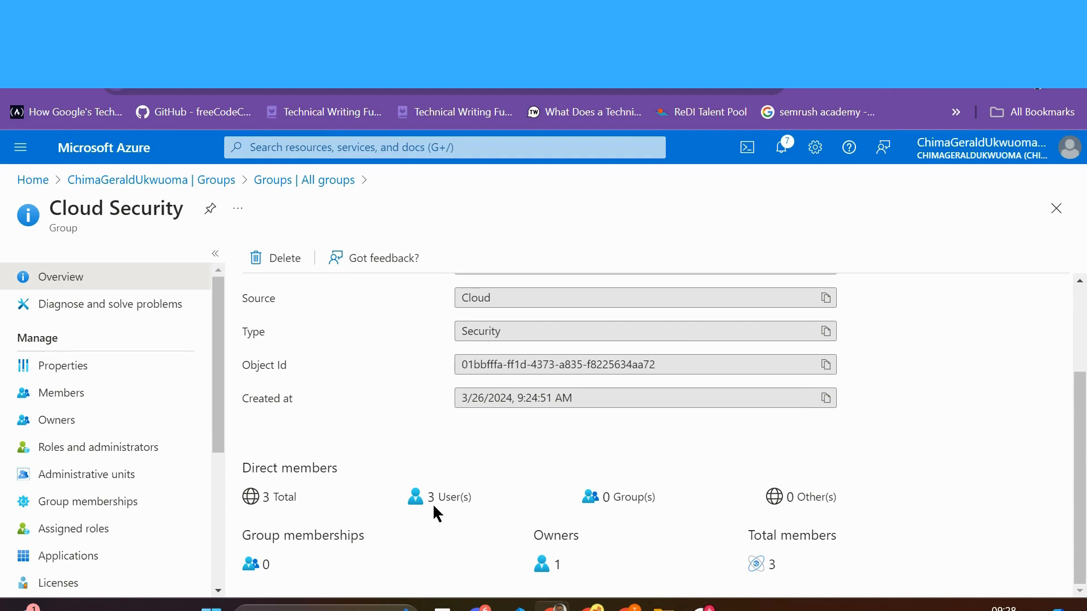
Step: Open the internal member's user profile from the Cloud Security member list
left_click(84, 402)
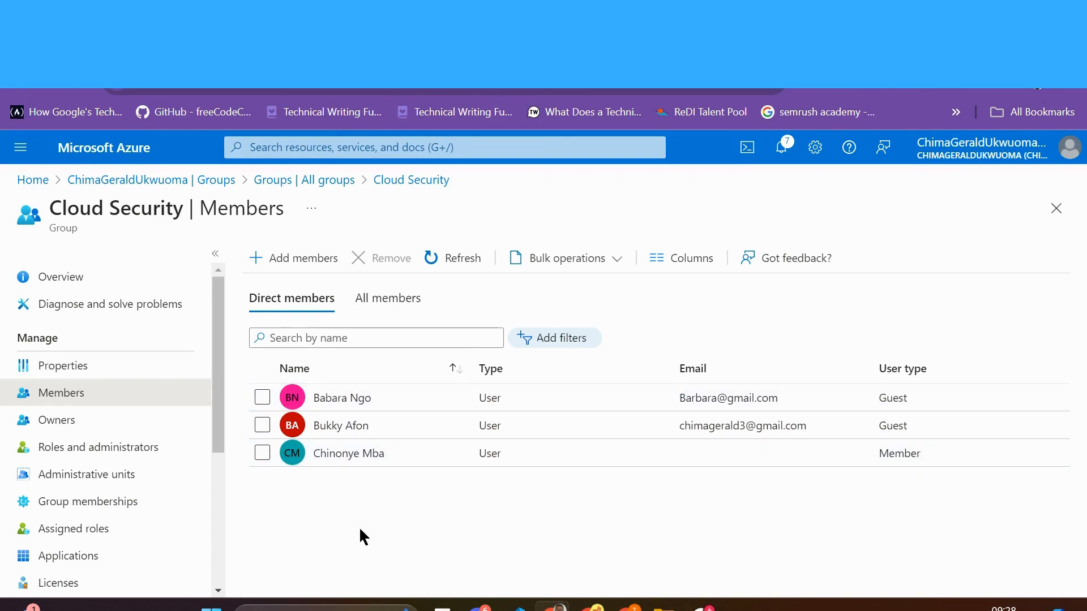
left_click(358, 455)
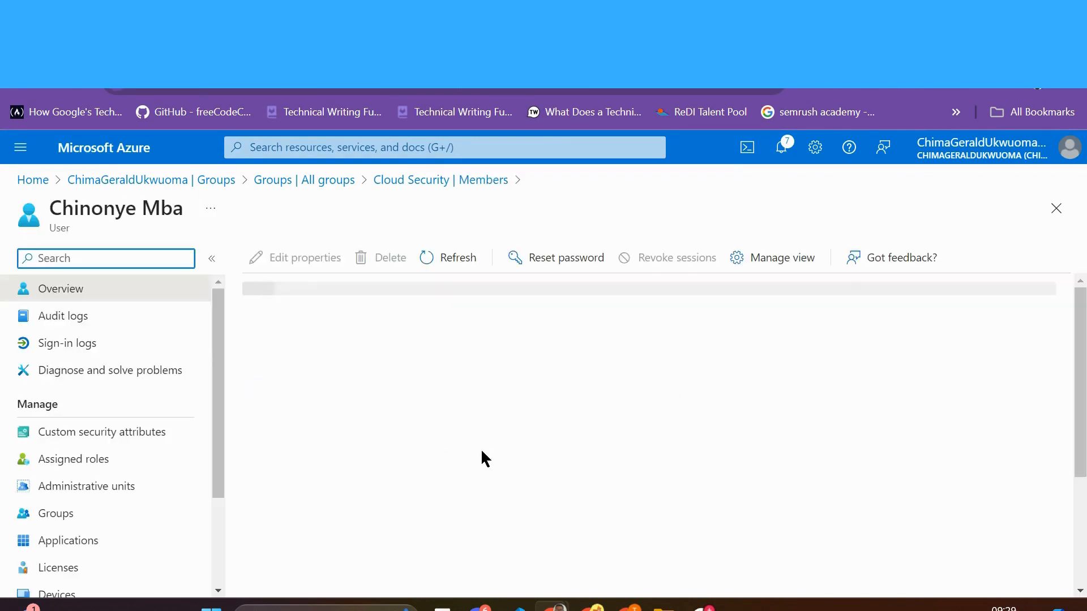
scroll(482, 451, "down", 5)
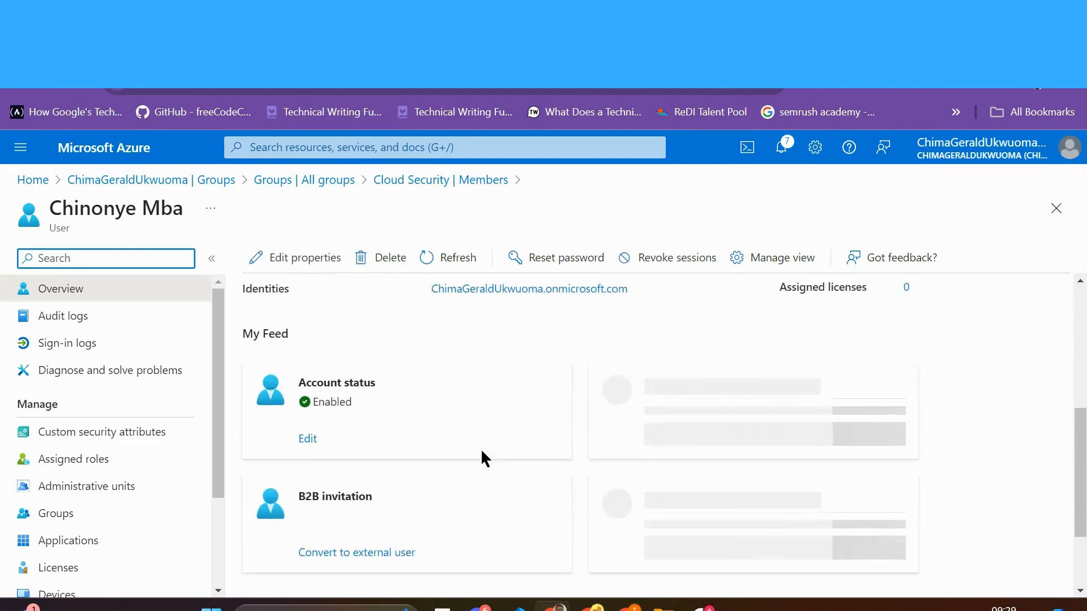
scroll(482, 451, "up", 3)
scroll(480, 448, "up", 3)
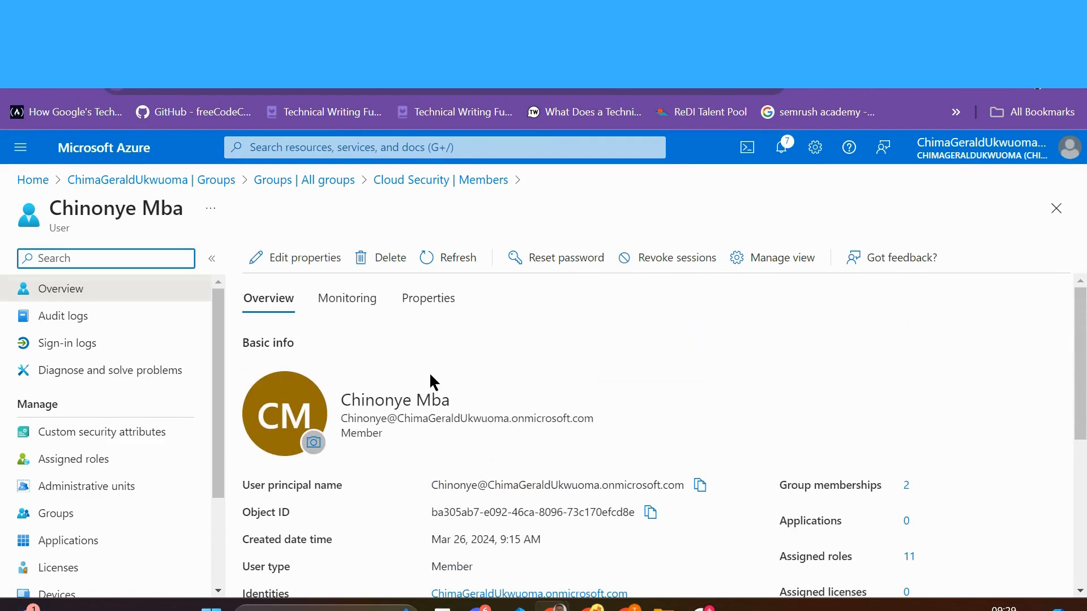
Step: Review the member's full properties, including user type Member and usage location Angola
left_click(440, 306)
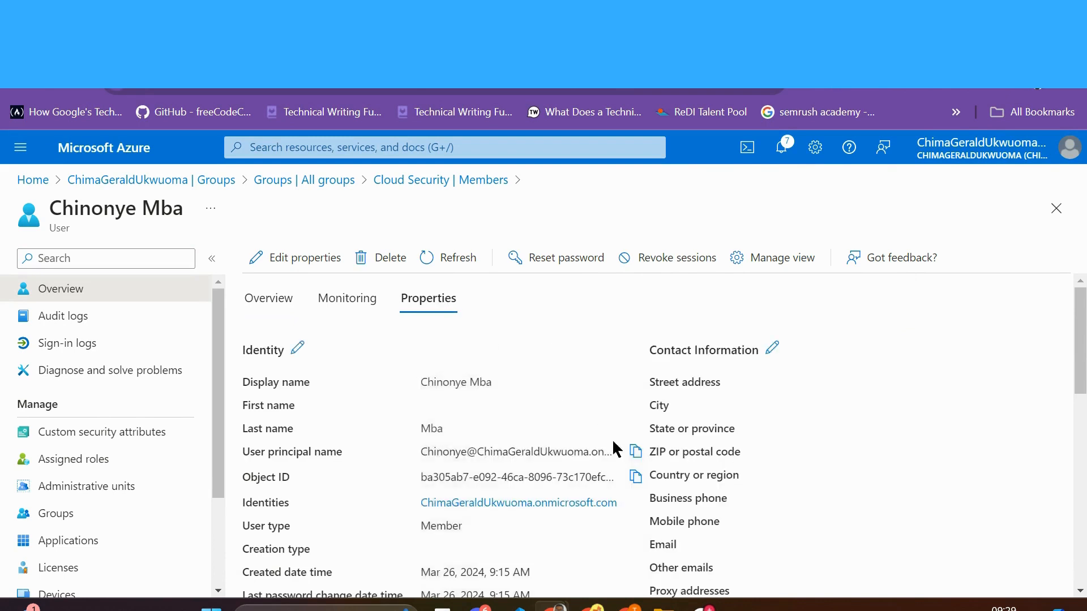
scroll(616, 443, "down", 2)
scroll(616, 443, "down", 5)
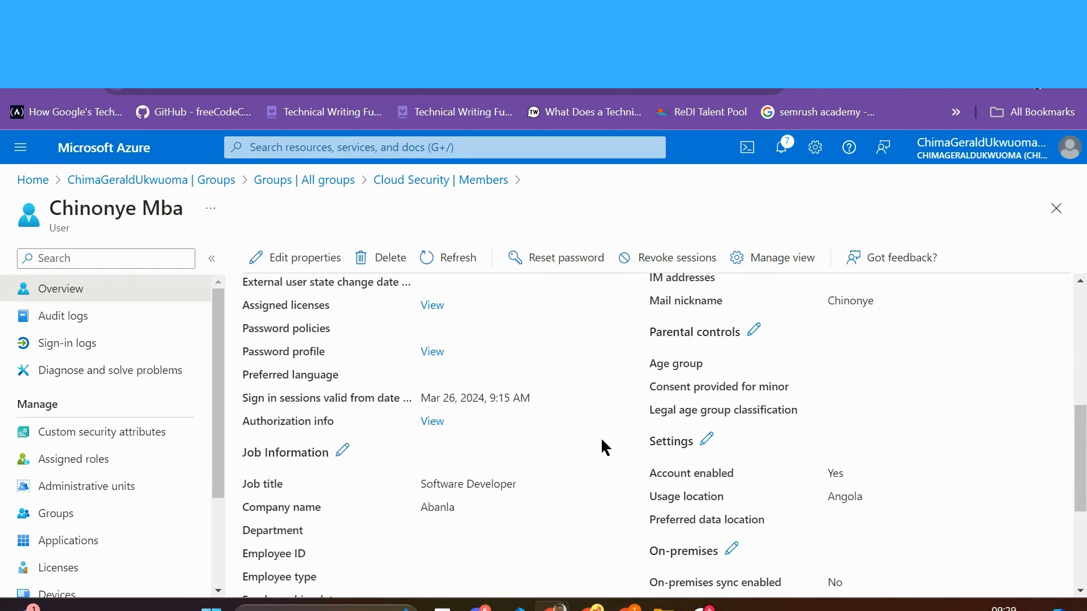
scroll(588, 410, "up", 6)
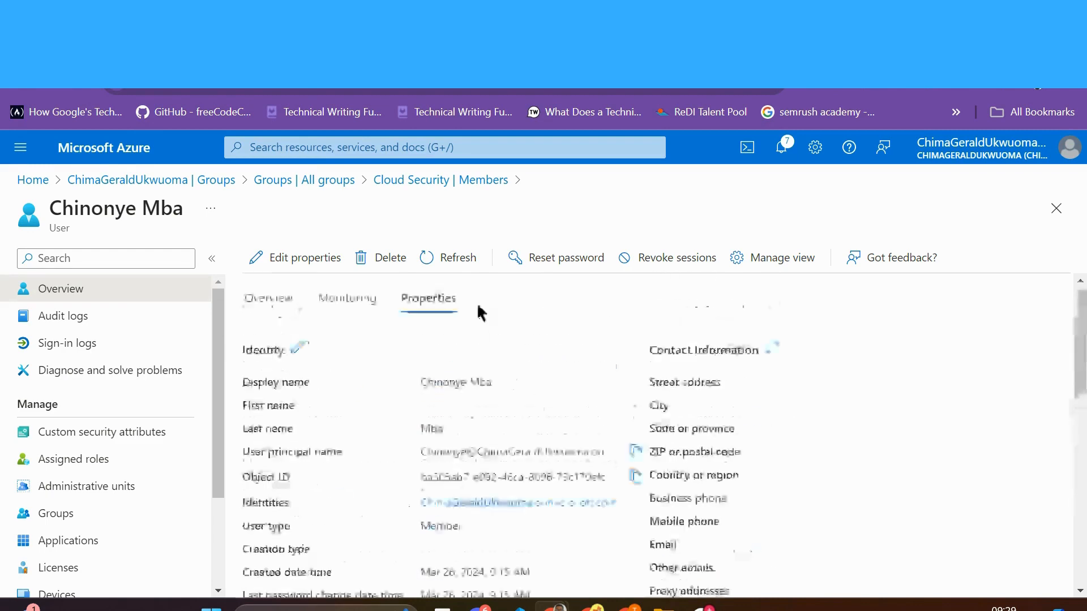
scroll(623, 476, "down", 4)
scroll(855, 555, "down", 2)
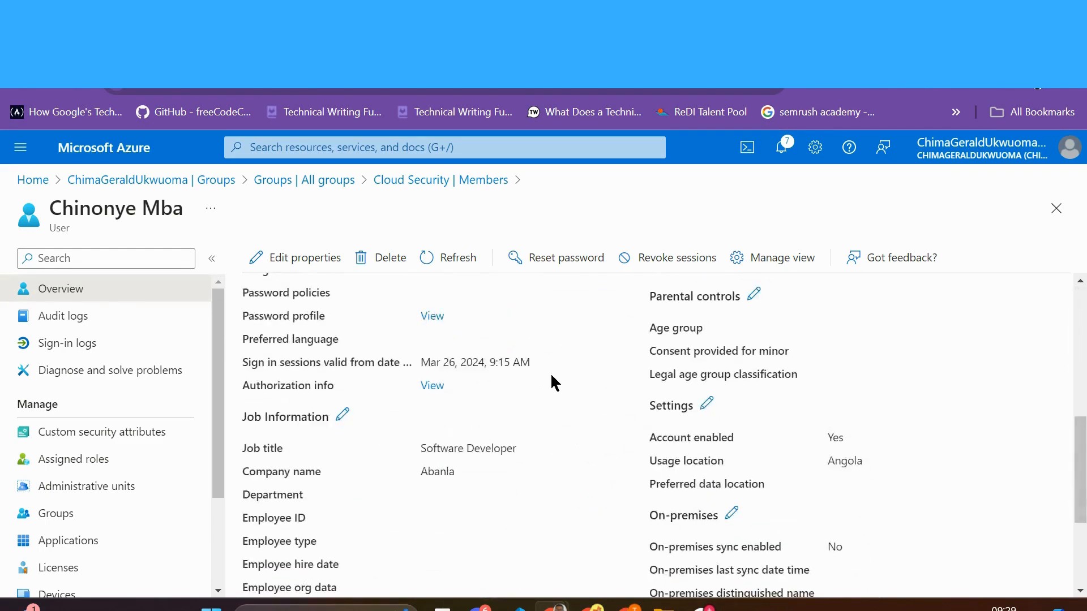
scroll(550, 377, "up", 6)
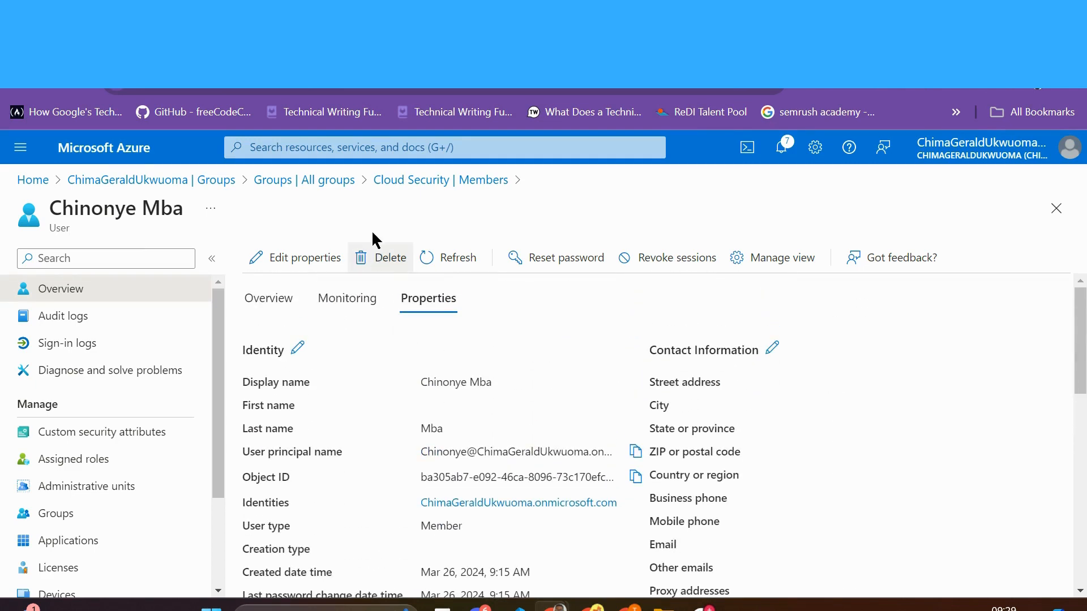
Step: Return to Cloud Security's members and open the second guest member's profile
left_click(418, 192)
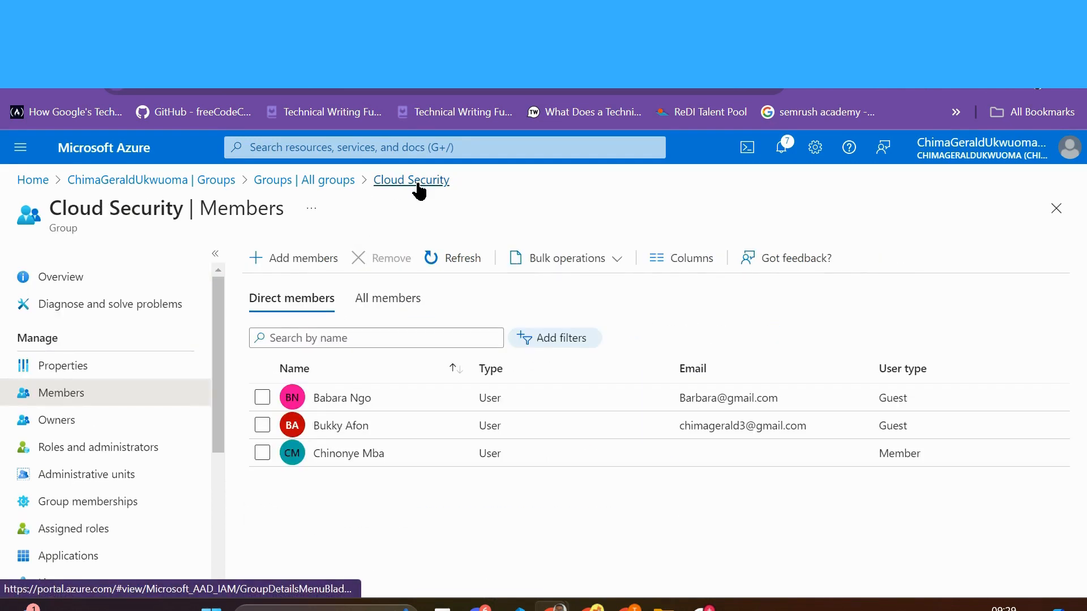
left_click(341, 428)
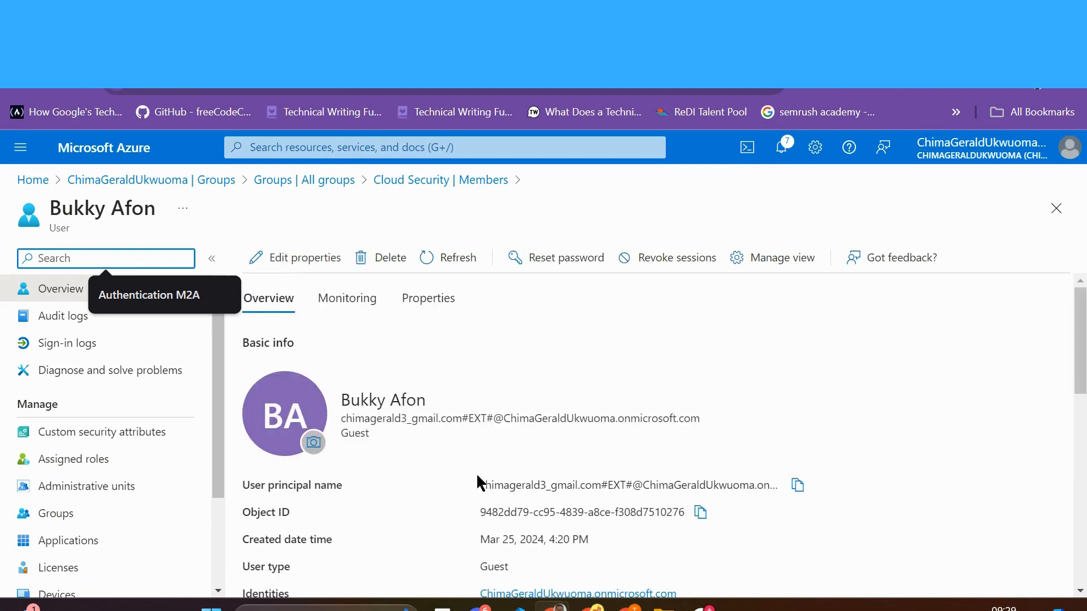
scroll(478, 482, "down", 3)
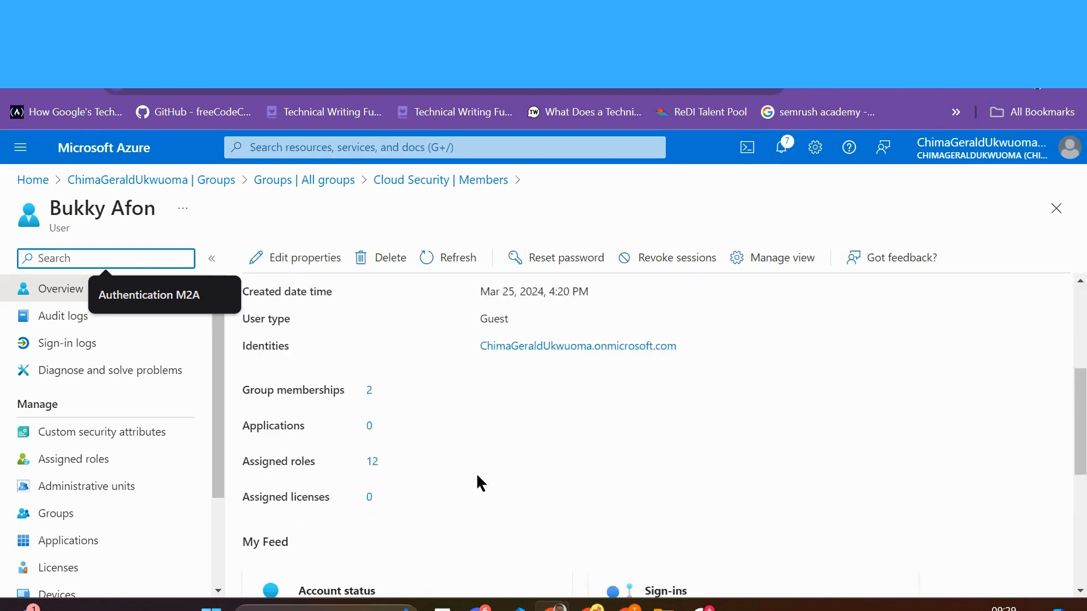
scroll(477, 473, "up", 3)
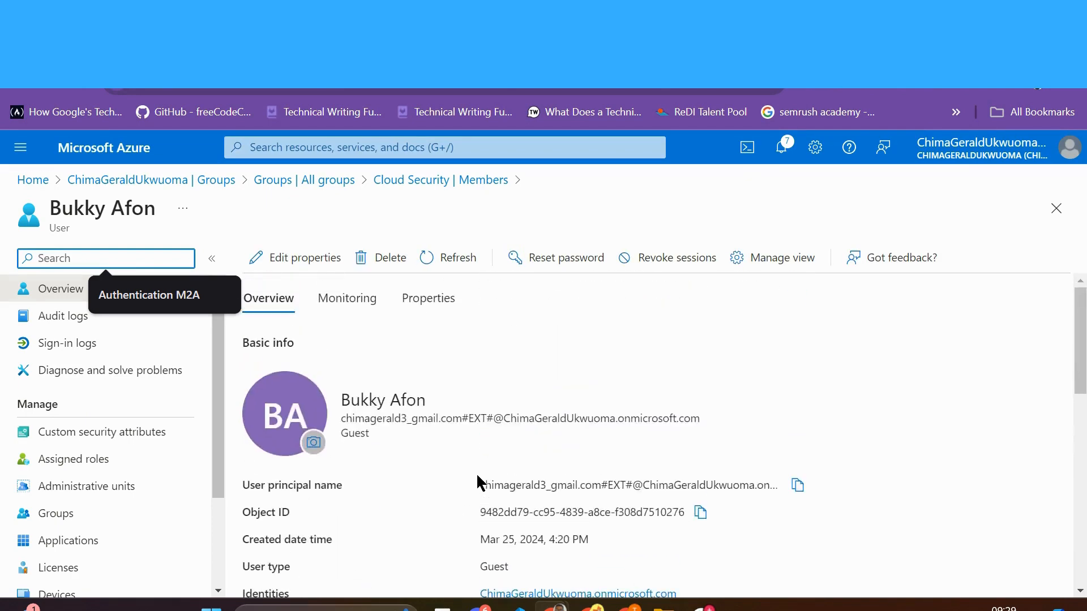
scroll(477, 473, "down", 1)
scroll(467, 458, "up", 1)
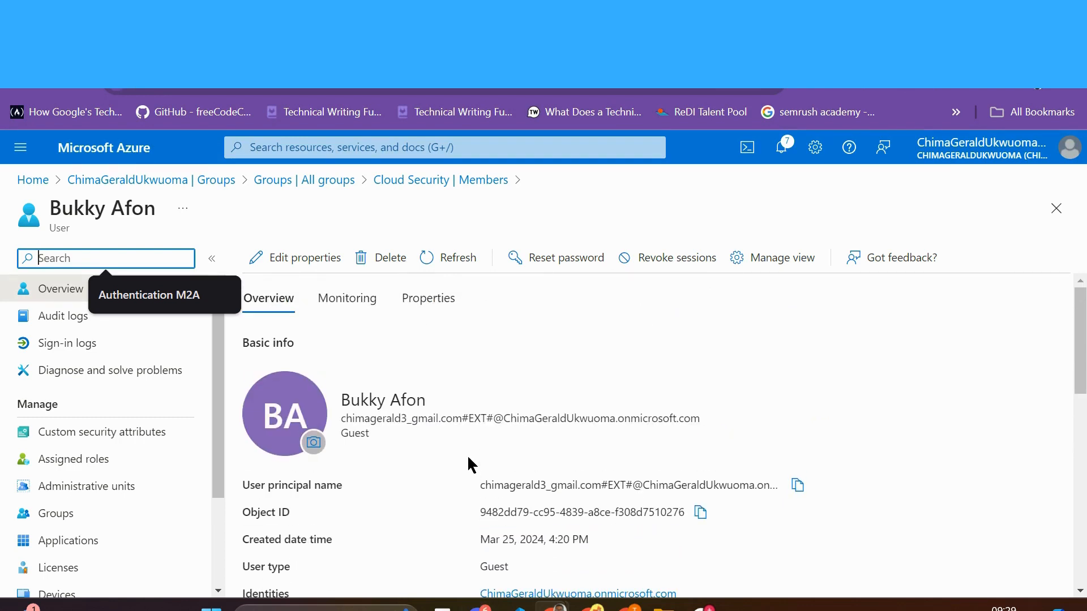
Step: Check the second guest's invitation state (Pending acceptance), then open the first guest's profile
left_click(431, 306)
scroll(554, 432, "down", 5)
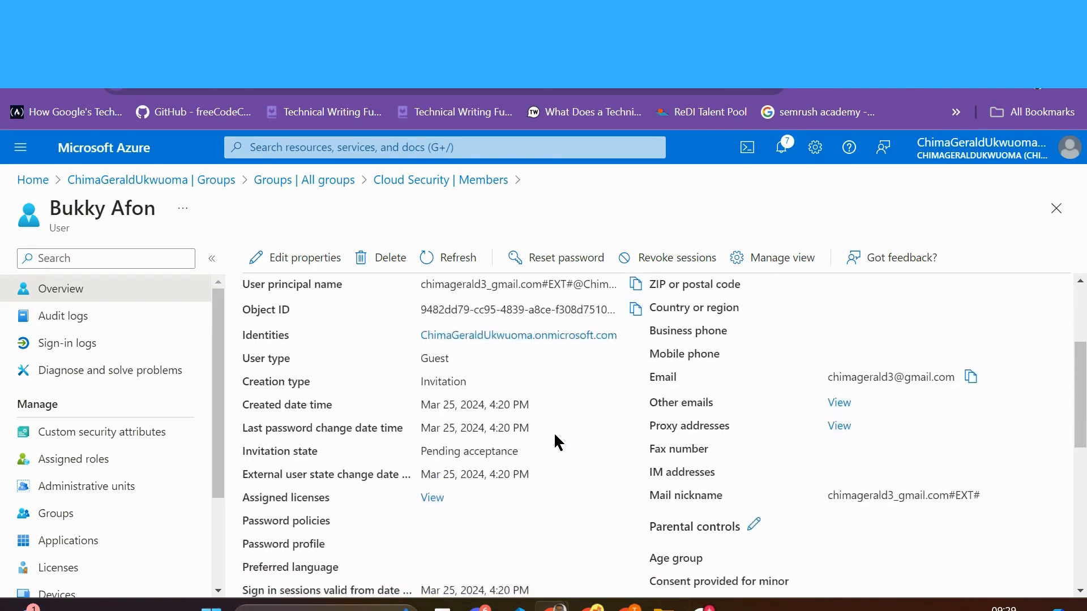
scroll(554, 432, "up", 5)
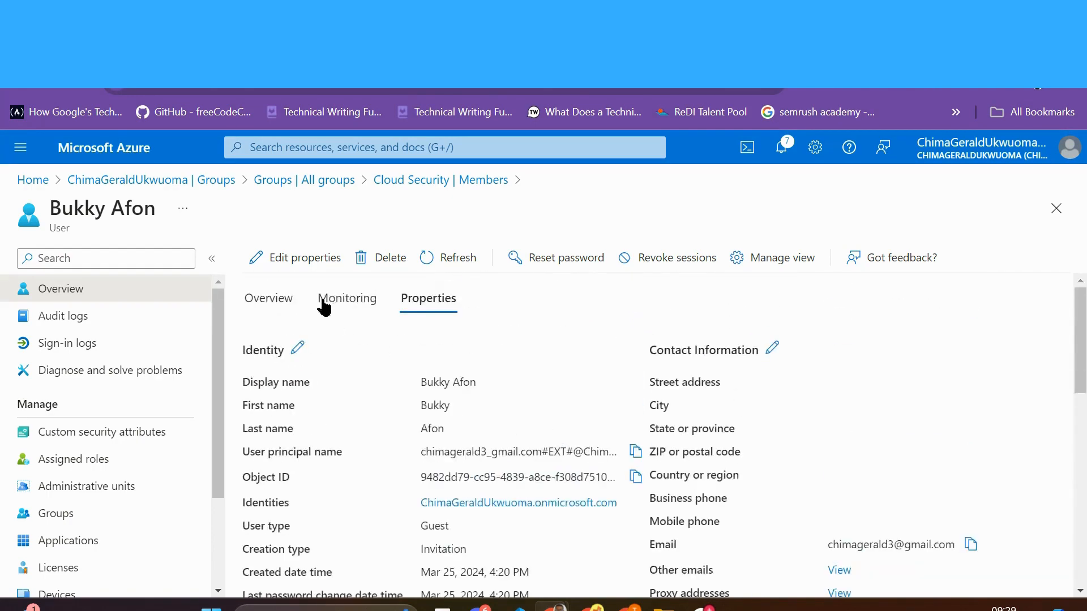
left_click(473, 181)
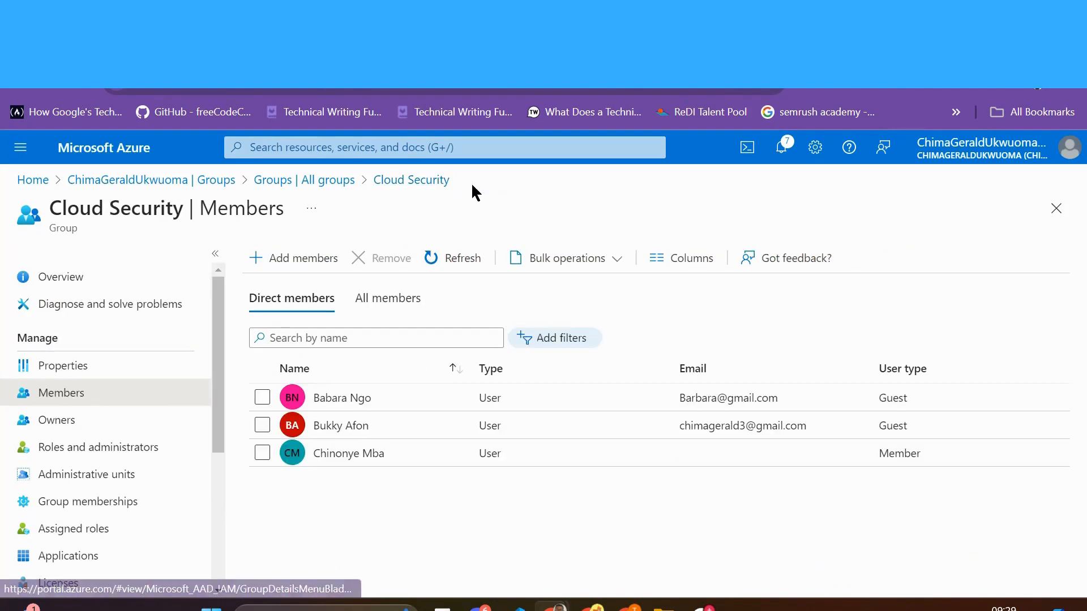
left_click(356, 403)
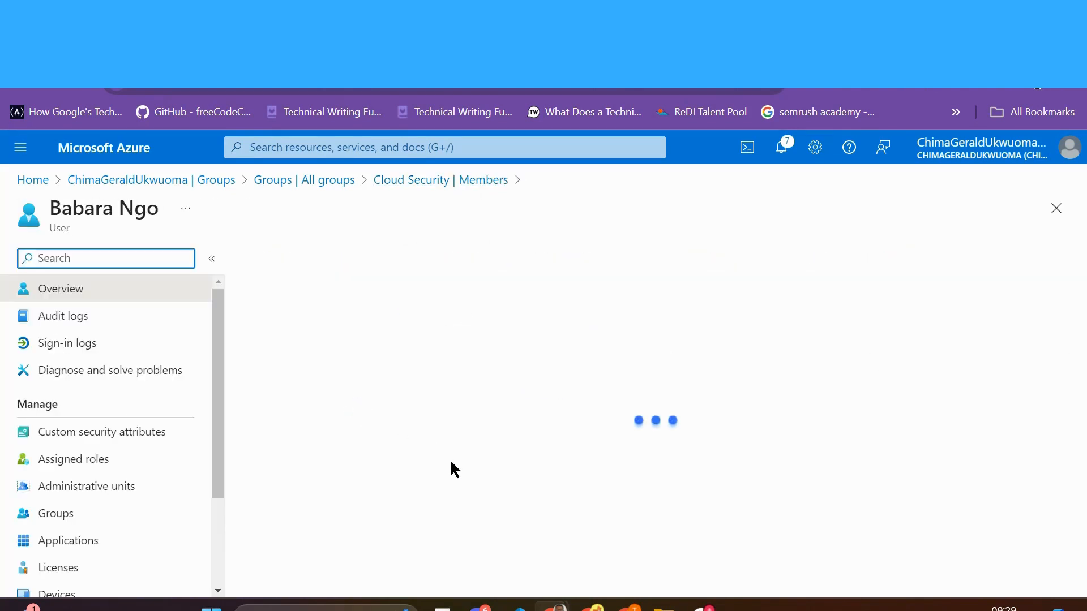
Step: Edit the first guest's Settings properties to set usage location Angola and save
scroll(451, 468, "down", 4)
scroll(451, 468, "up", 4)
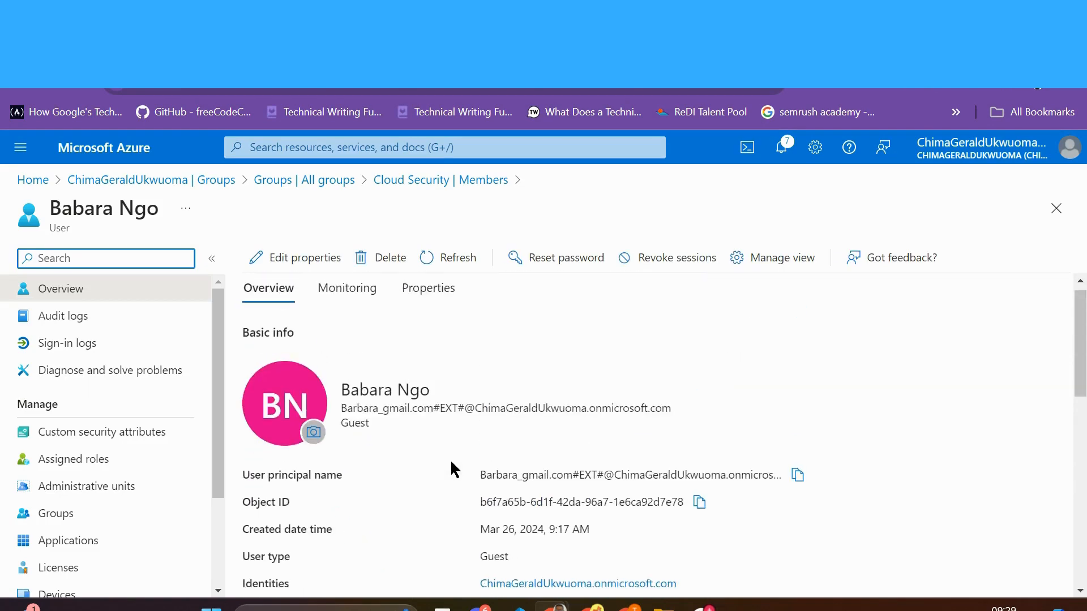
left_click(437, 307)
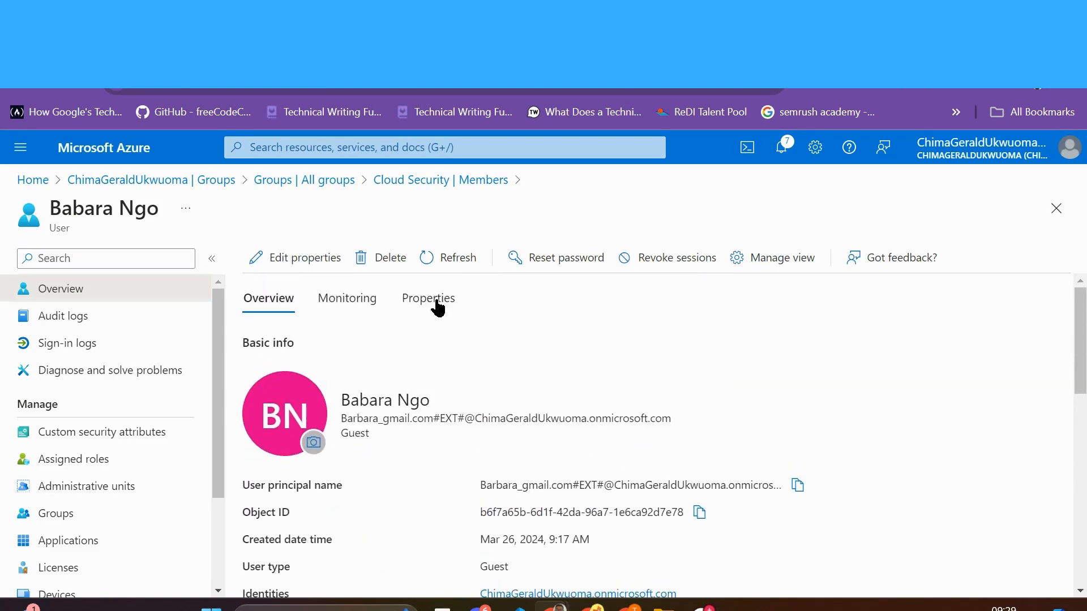
scroll(597, 475, "down", 7)
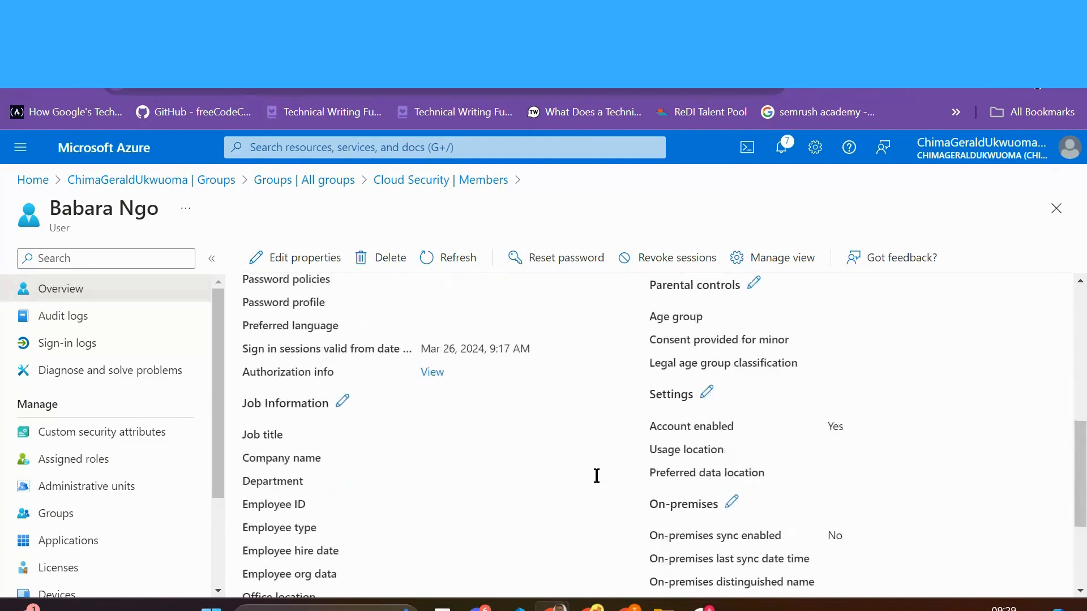
scroll(596, 476, "down", 3)
scroll(596, 476, "up", 5)
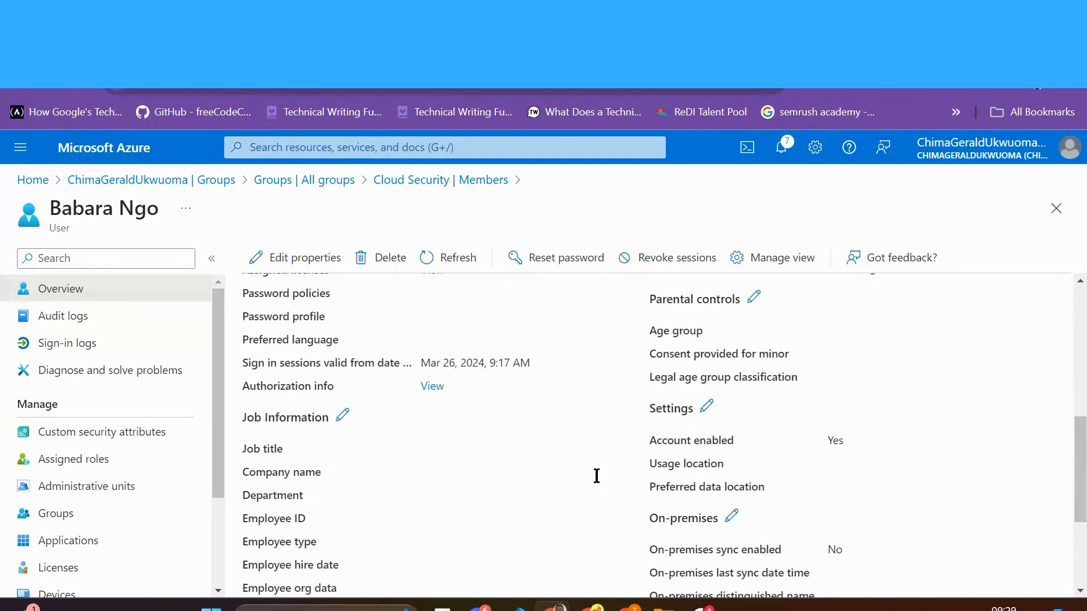
scroll(596, 476, "down", 2)
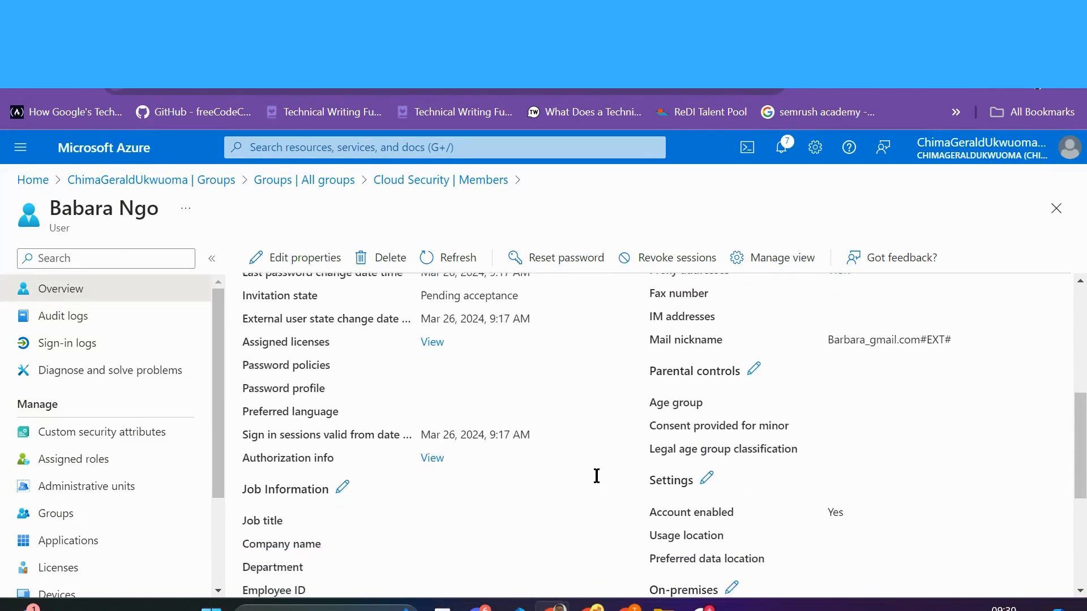
scroll(596, 476, "down", 1)
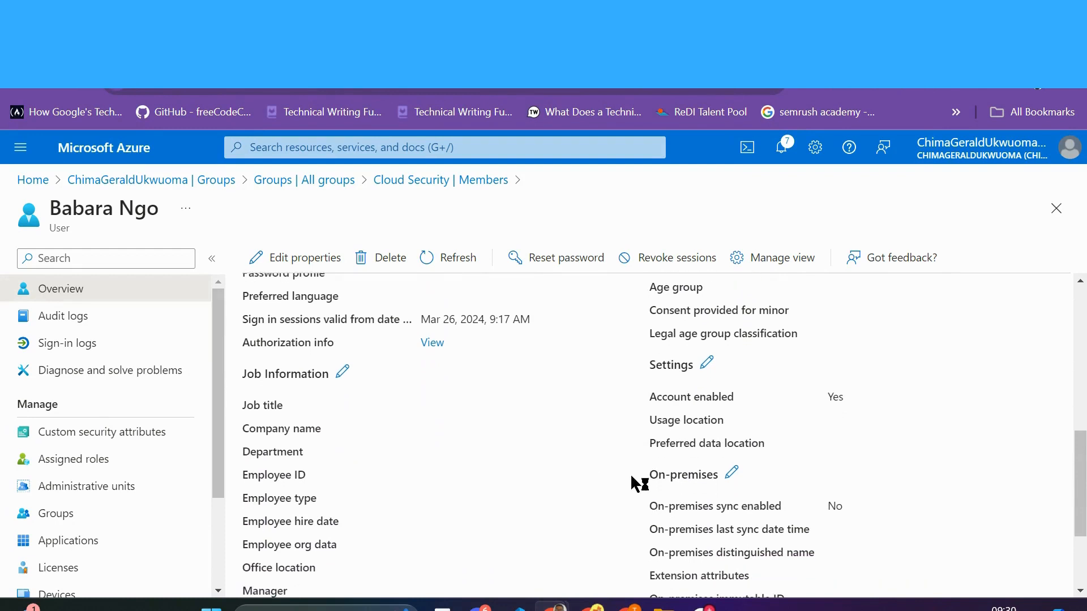
left_click(706, 365)
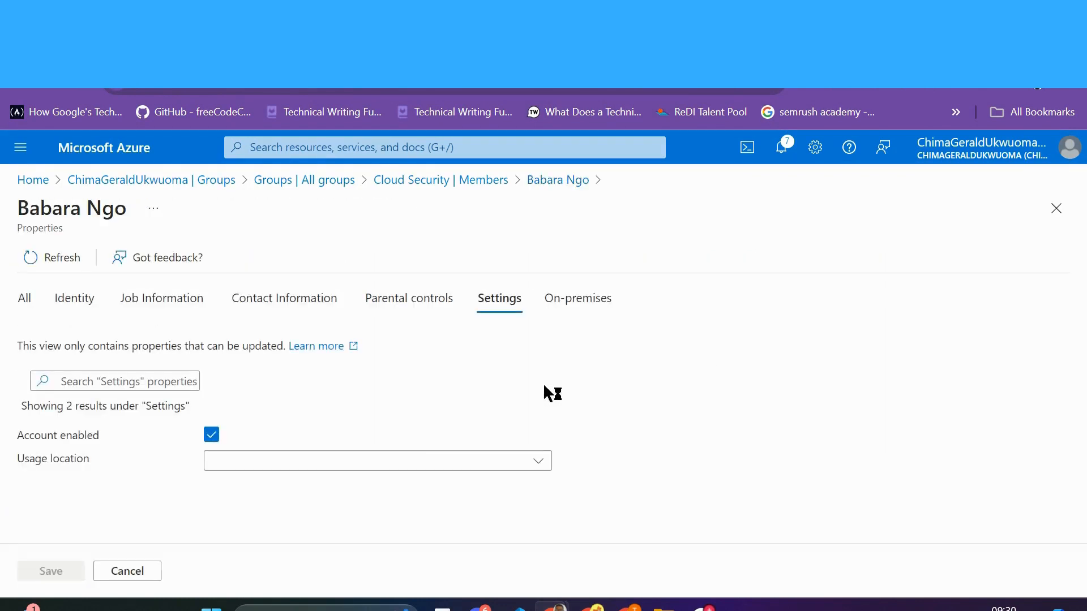
left_click(538, 465)
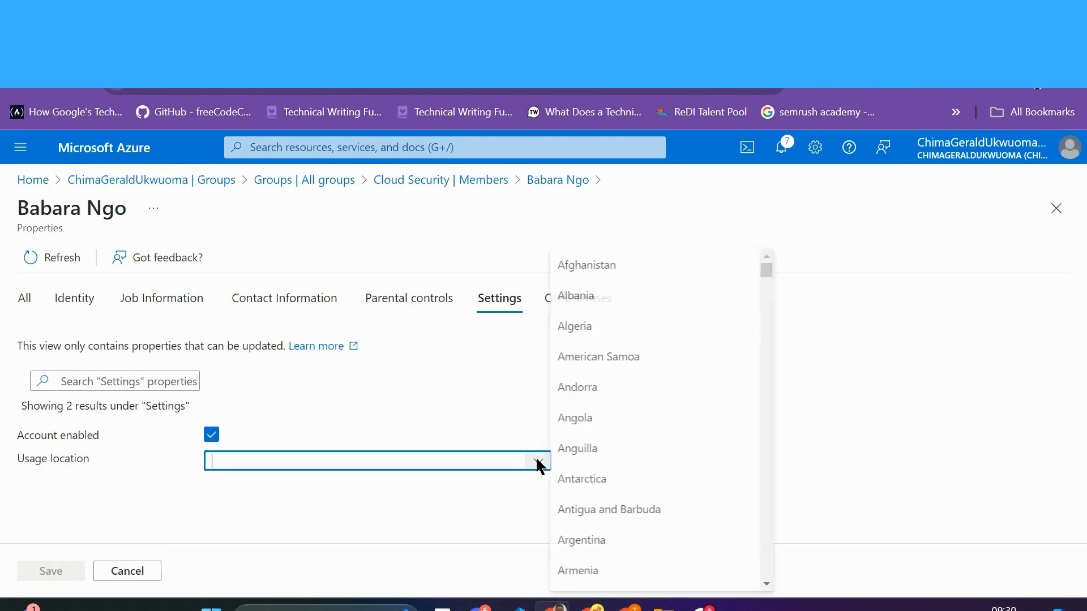
left_click(587, 425)
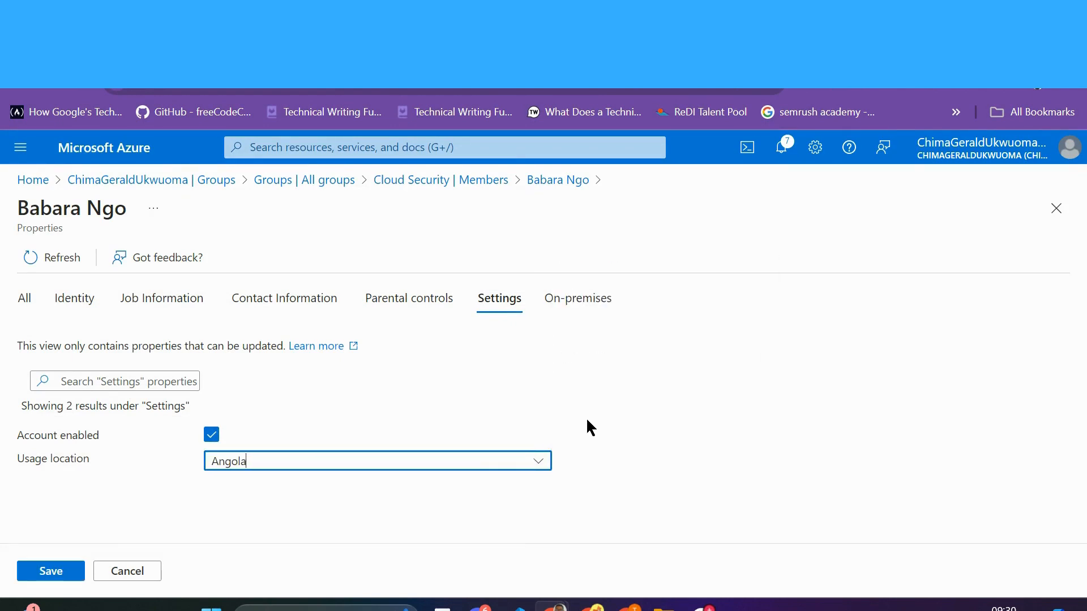
left_click(52, 571)
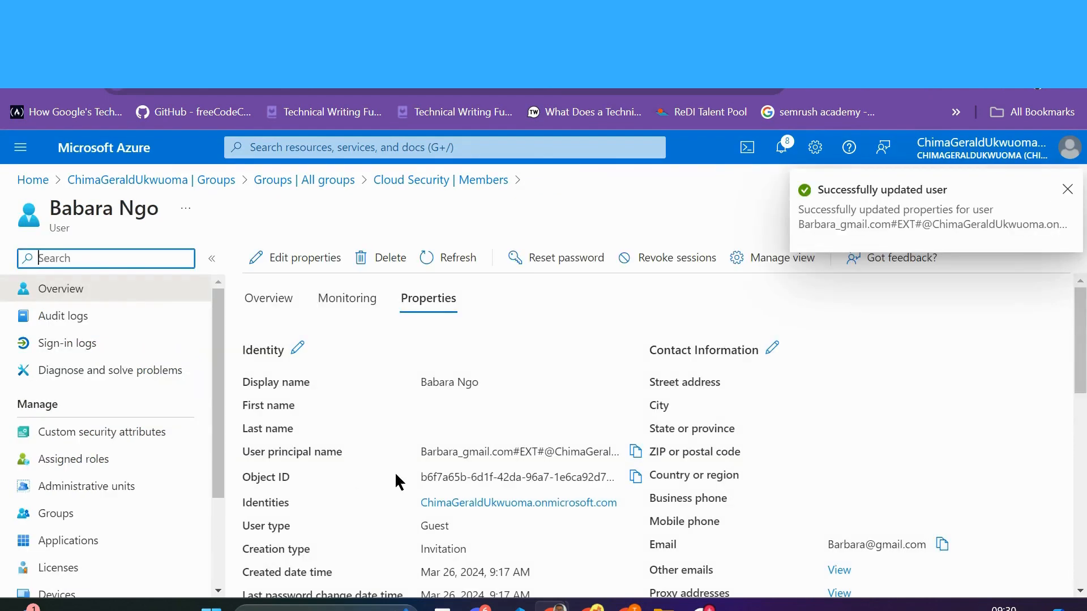
Step: Refresh the guest's properties to confirm the usage location Angola was saved
left_click(460, 262)
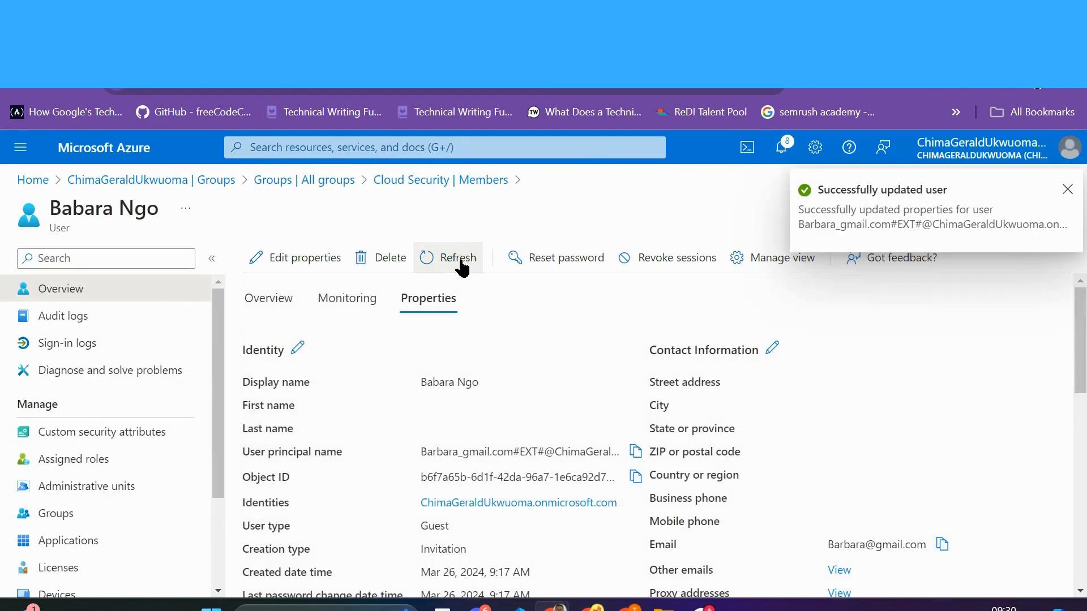
scroll(538, 389, "down", 1)
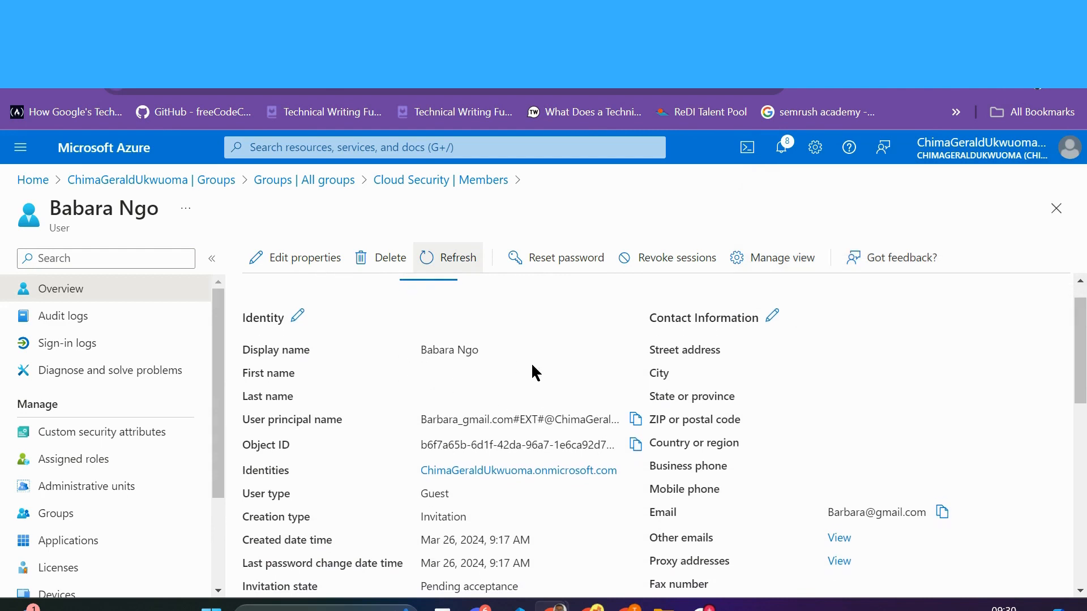
scroll(532, 362, "down", 3)
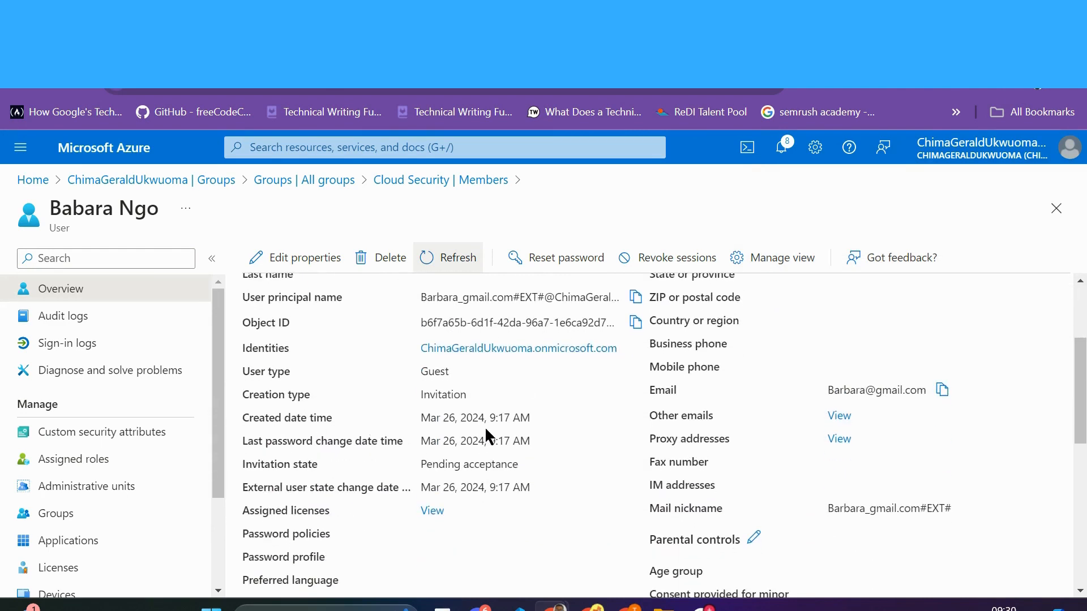
scroll(513, 514, "down", 3)
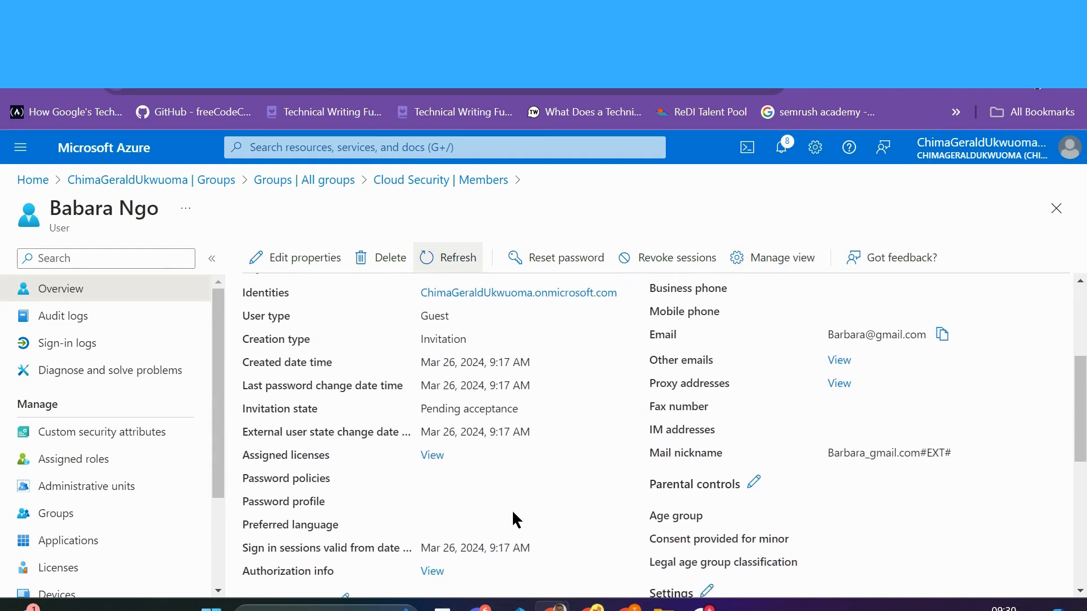
scroll(512, 509, "down", 2)
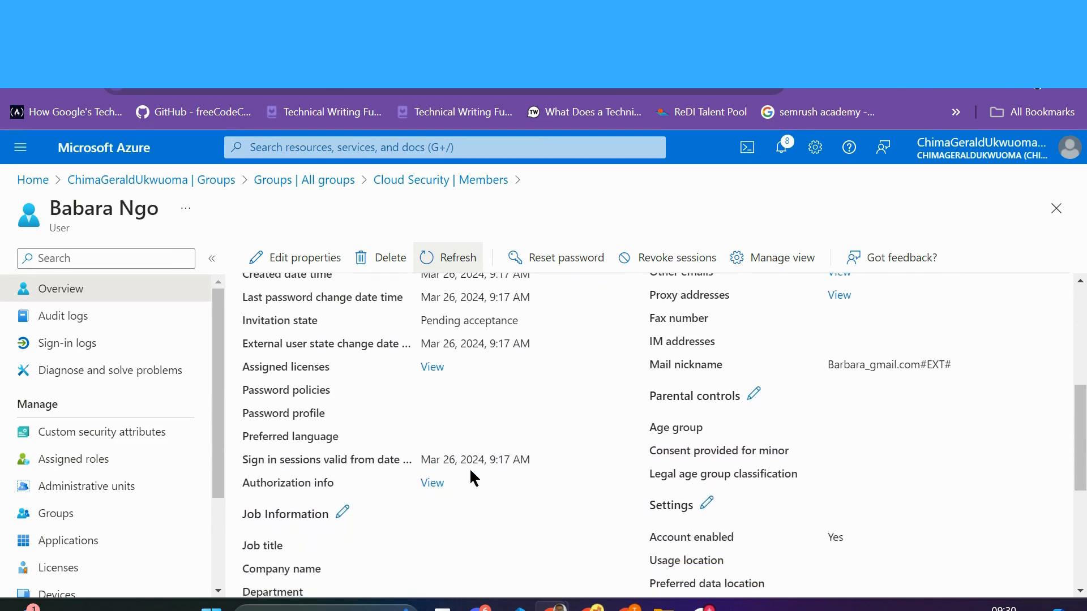
scroll(553, 480, "down", 1)
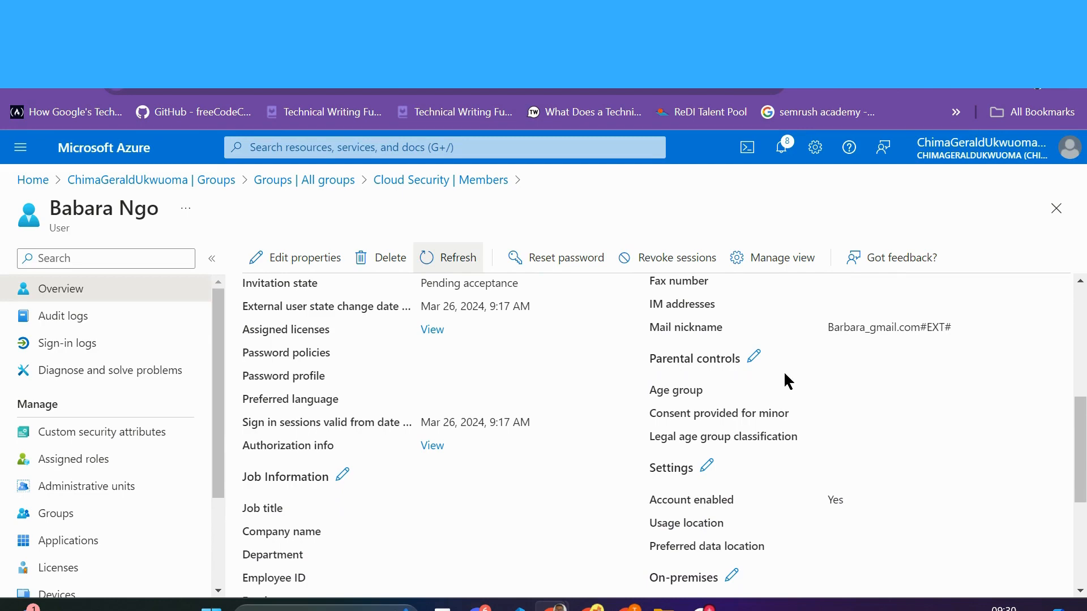
scroll(711, 504, "down", 2)
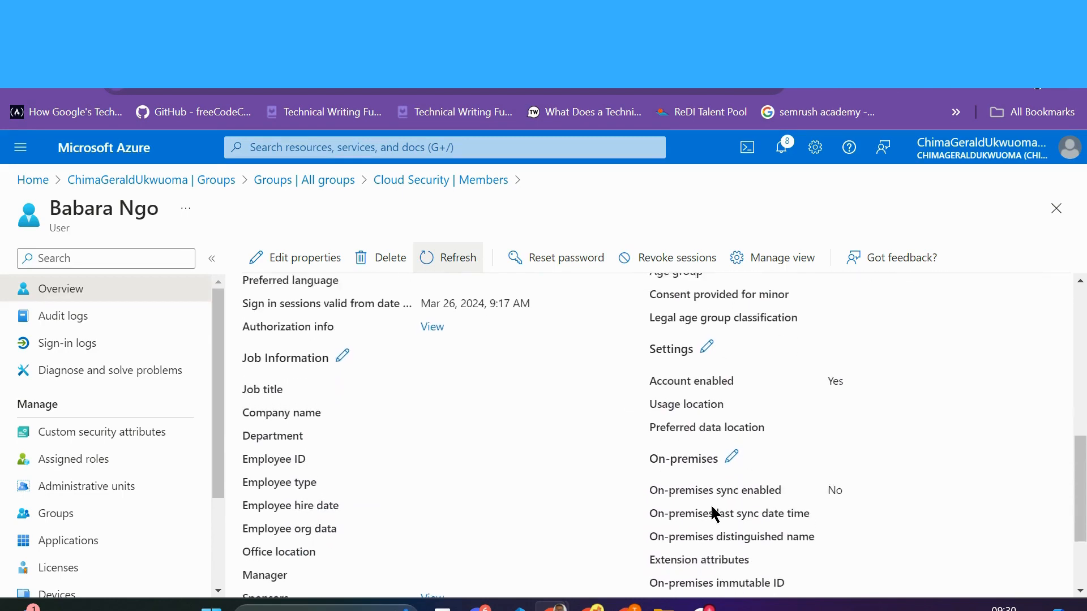
scroll(711, 503, "up", 4)
scroll(713, 514, "up", 2)
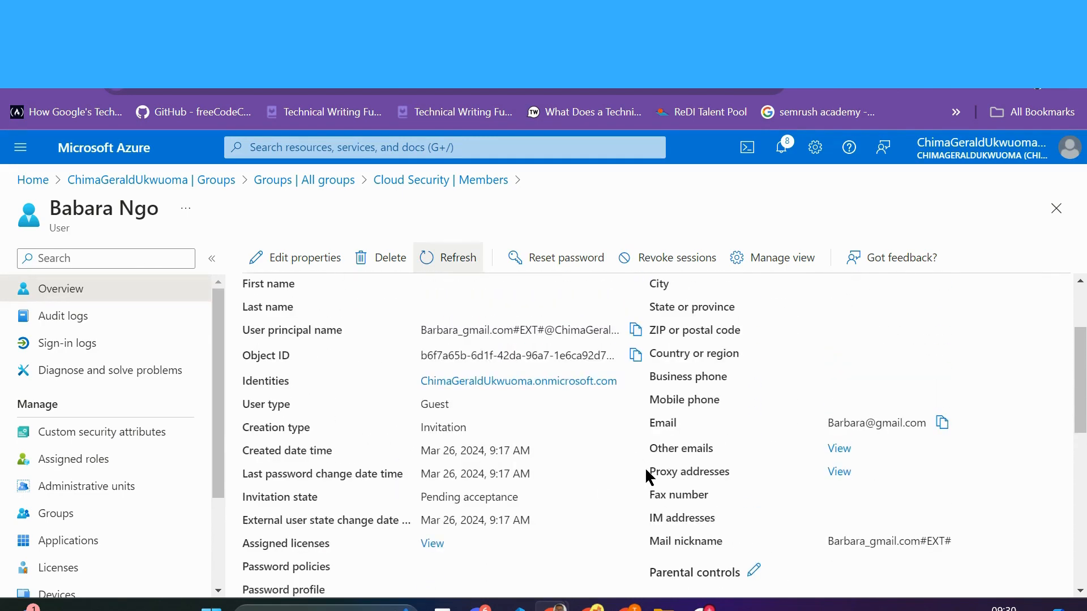
scroll(650, 477, "up", 2)
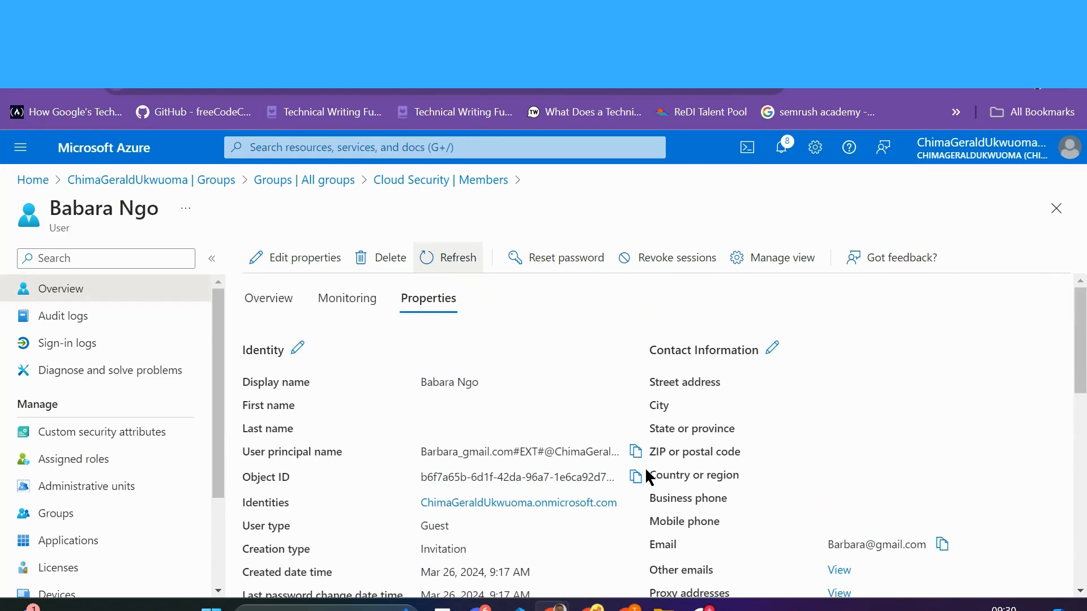
Step: View the guest's Monitoring tab, where the User sign-ins chart shows 0 sign-ins
left_click(349, 301)
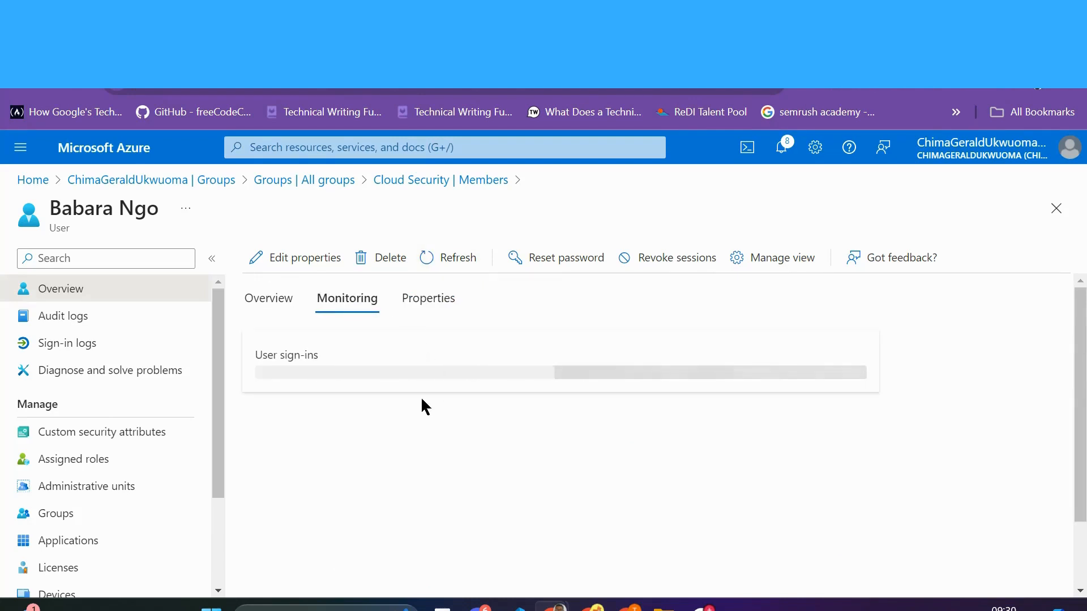
scroll(486, 480, "down", 2)
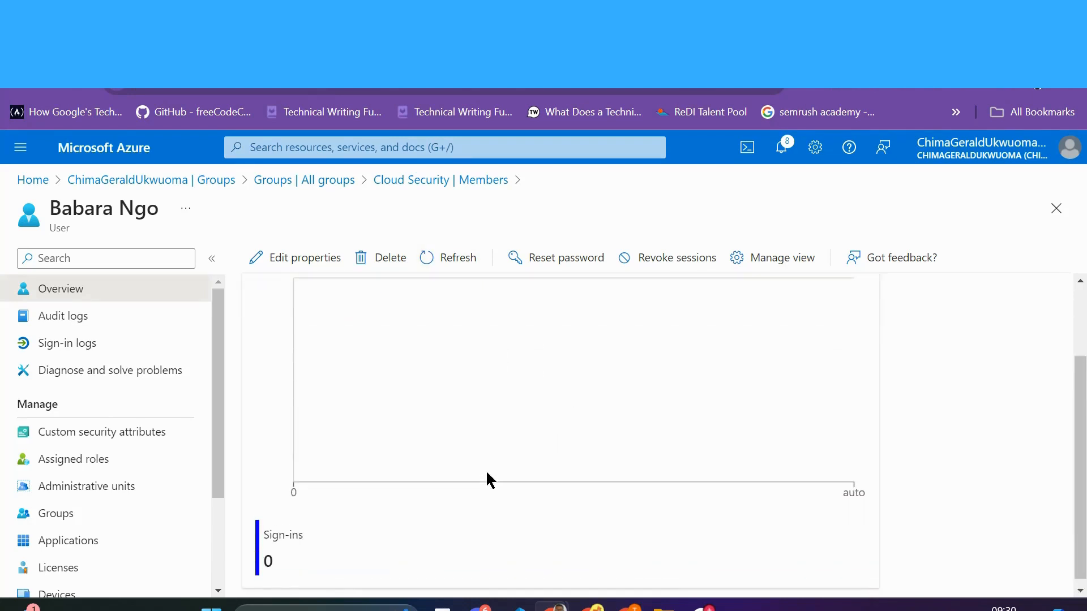
scroll(311, 547, "up", 2)
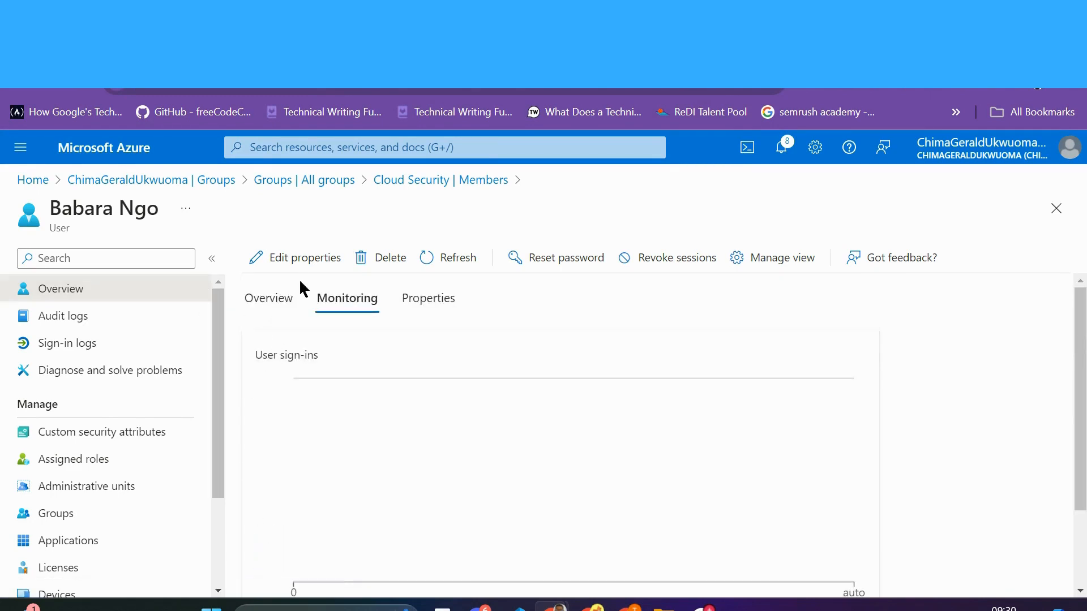
Step: Go through All groups to Cloud Security's overview showing 3 direct members and 1 owner
left_click(468, 181)
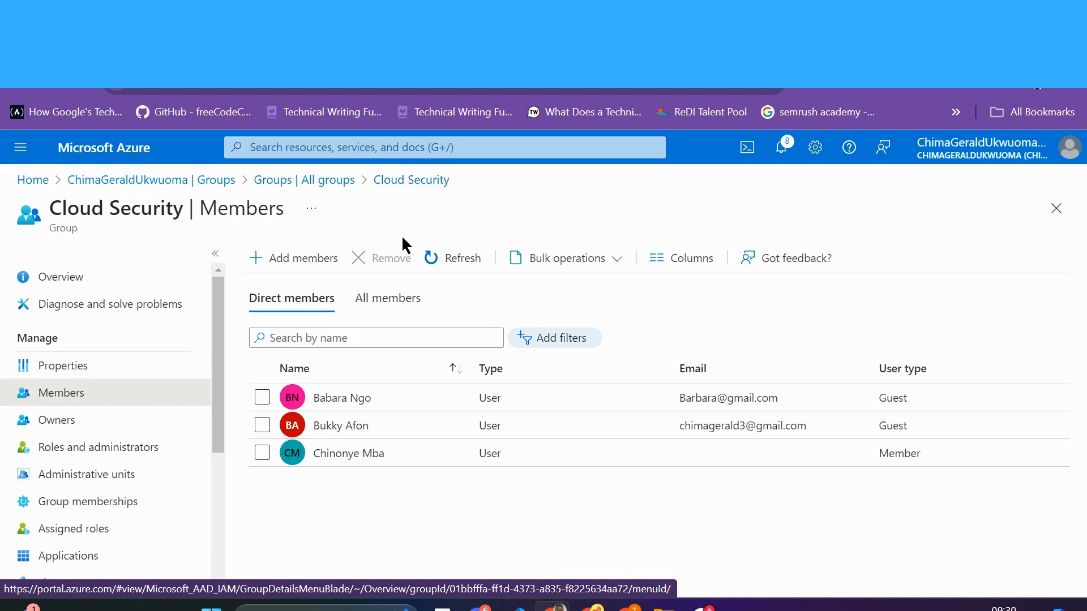
left_click(324, 181)
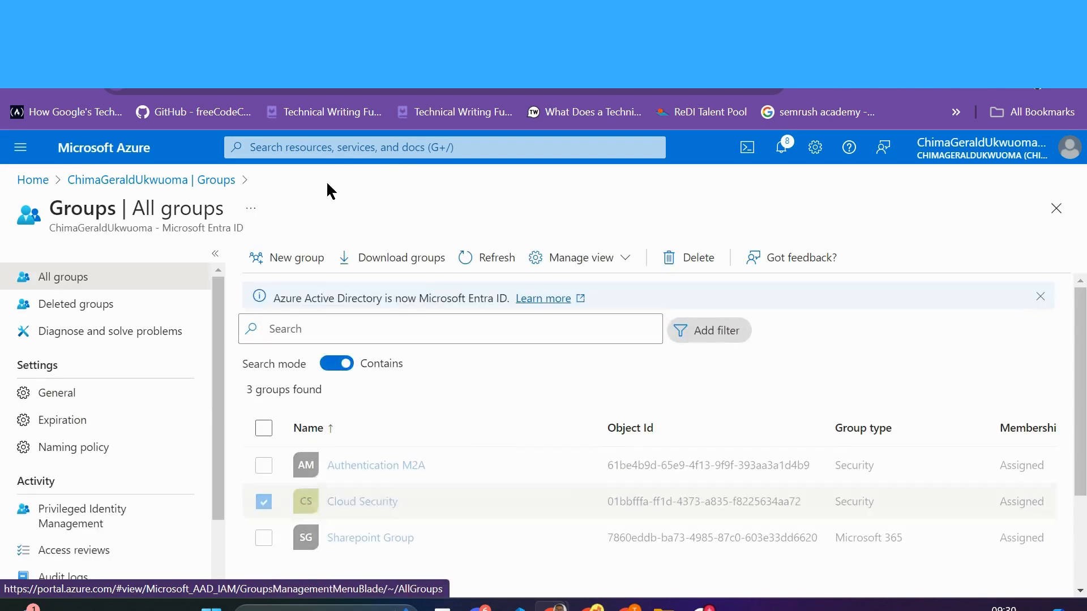
left_click(363, 503)
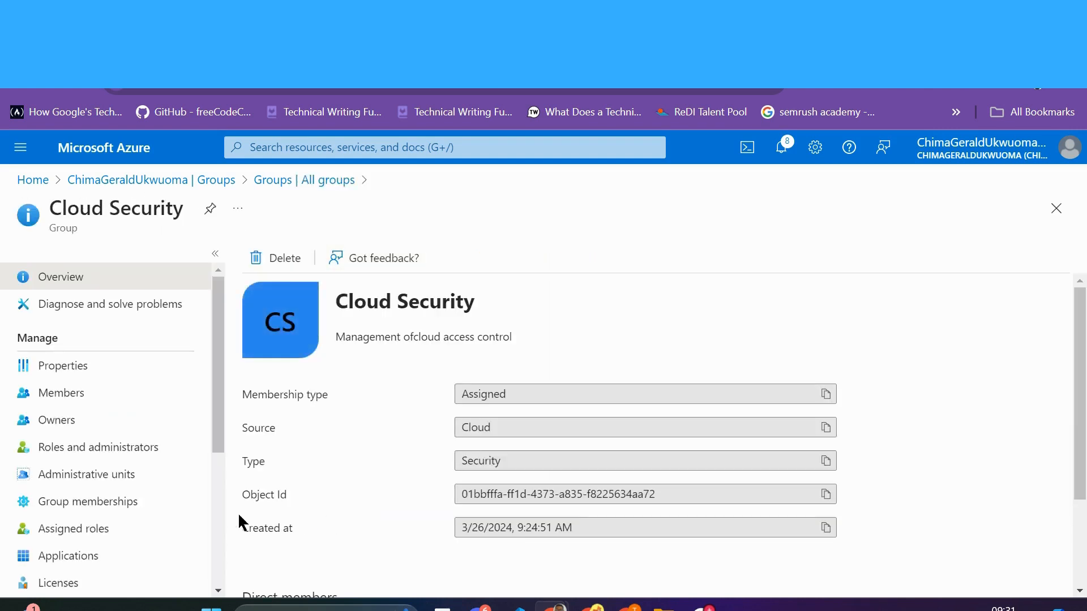
scroll(381, 477, "down", 2)
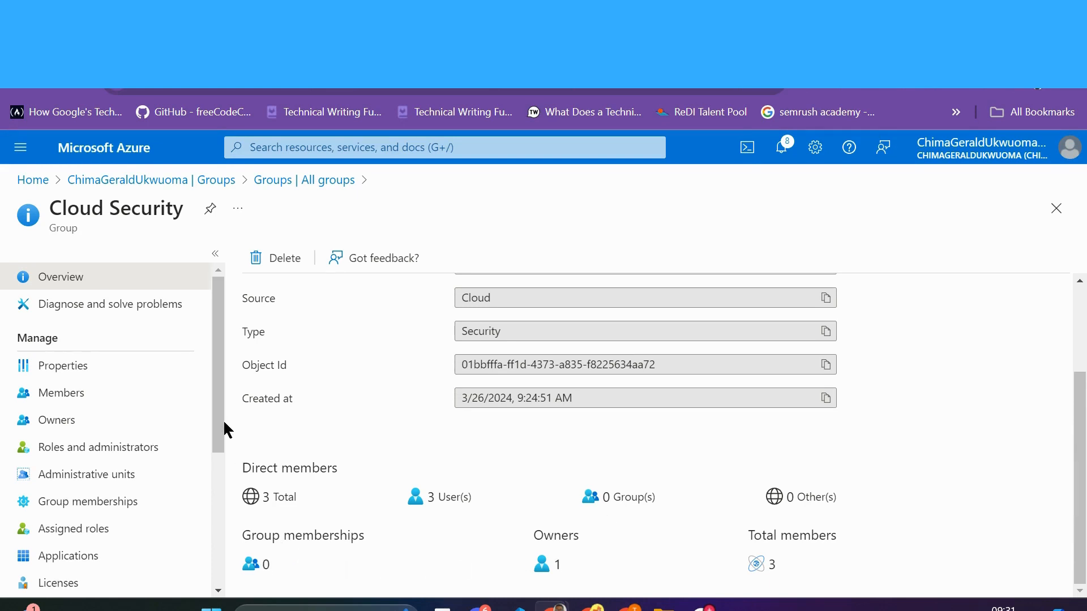
left_click_drag(219, 421, 217, 502)
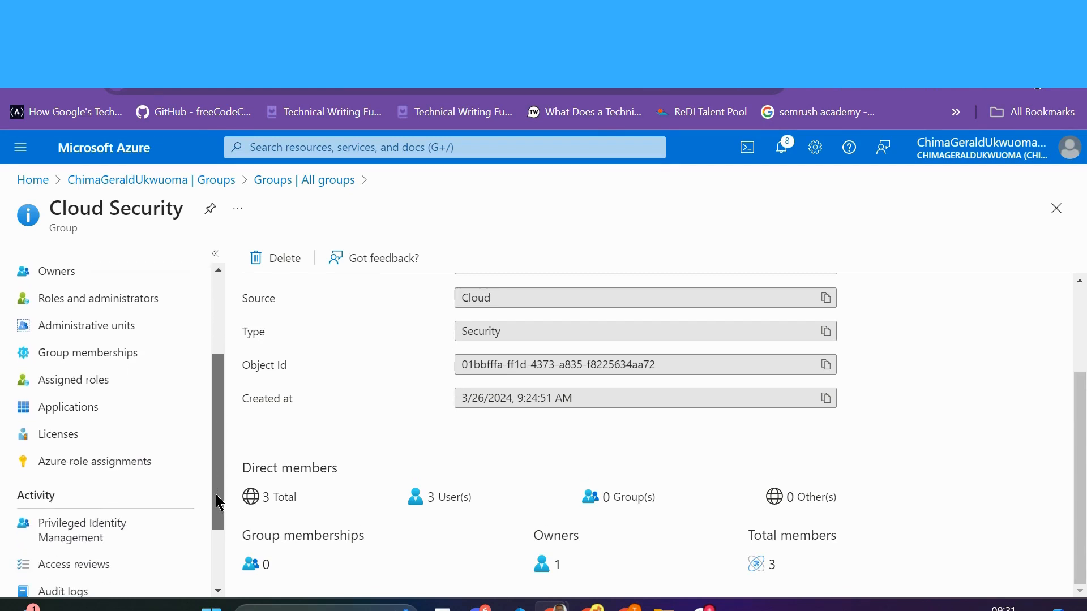
Step: Assign Cloud Security the Application Developer role as permanently eligible and verify it under Eligible assignments
left_click(84, 383)
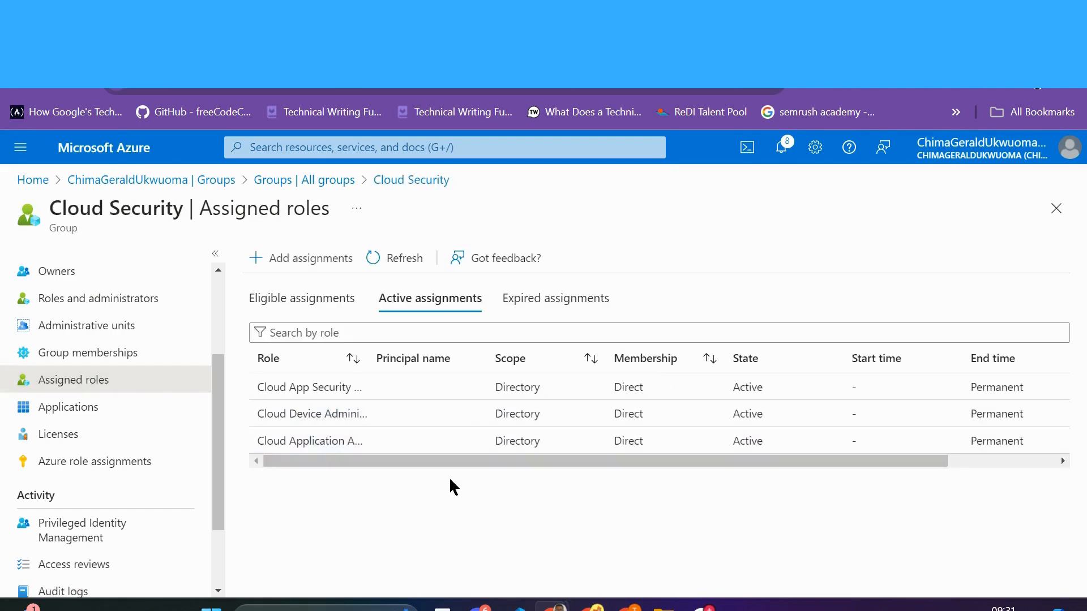
left_click(292, 261)
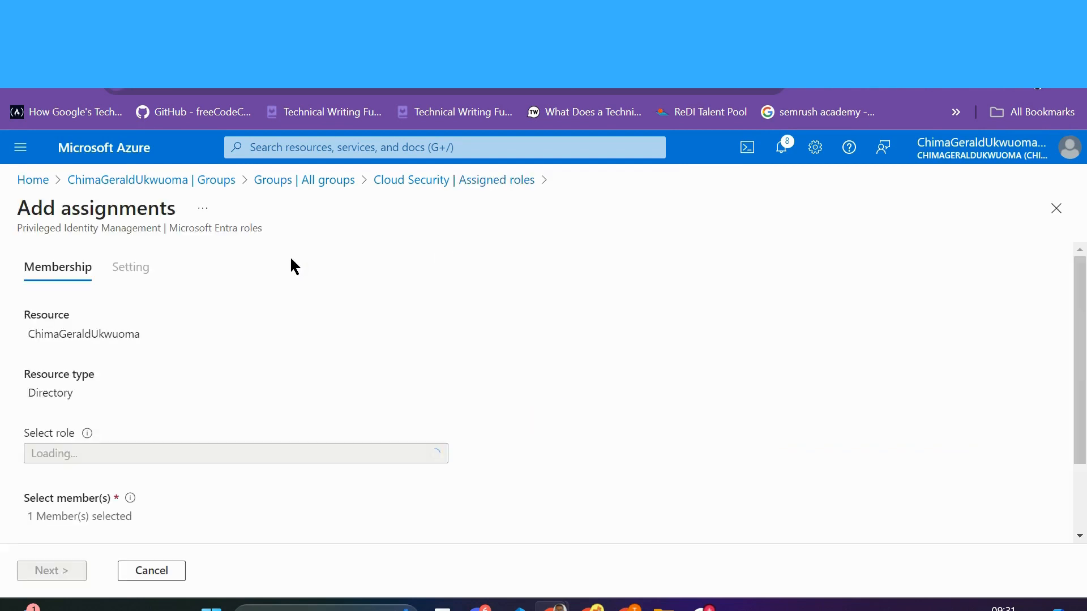
scroll(362, 373, "down", 1)
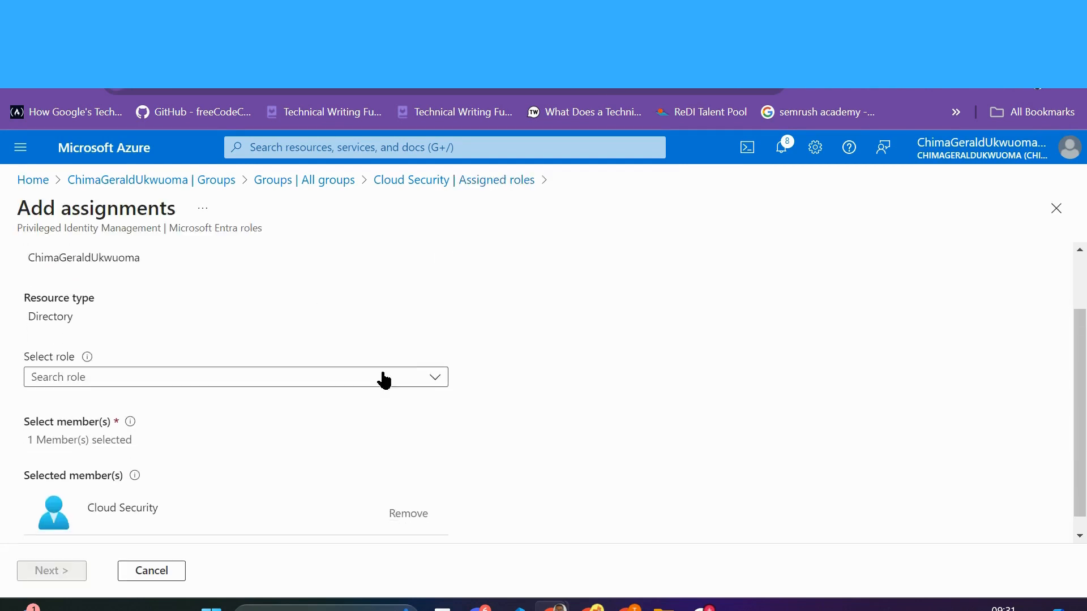
left_click(434, 378)
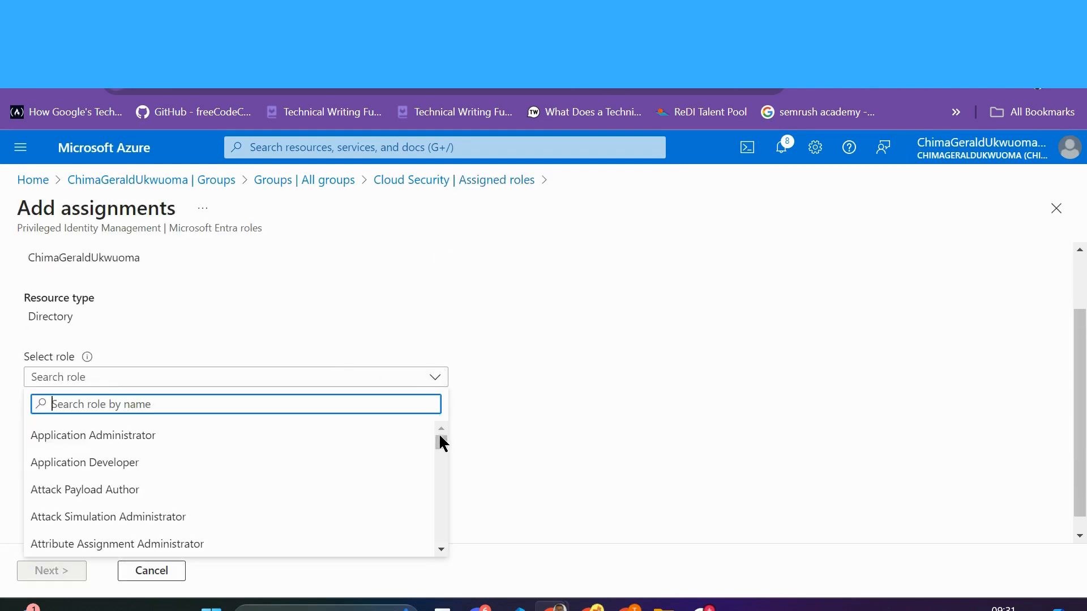
left_click_drag(442, 441, 442, 437)
left_click(95, 463)
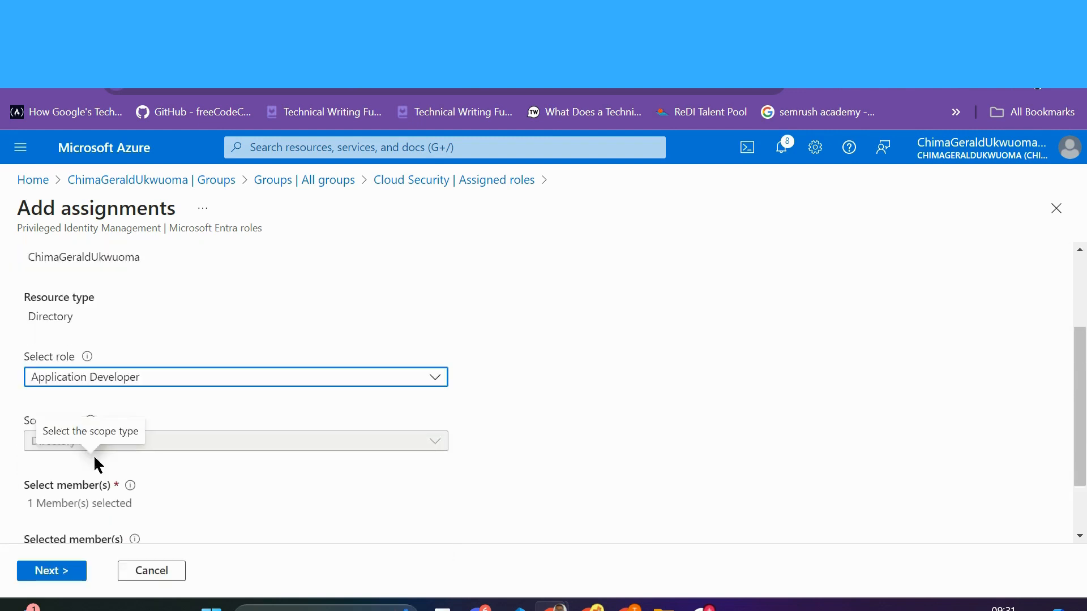
scroll(286, 534, "down", 2)
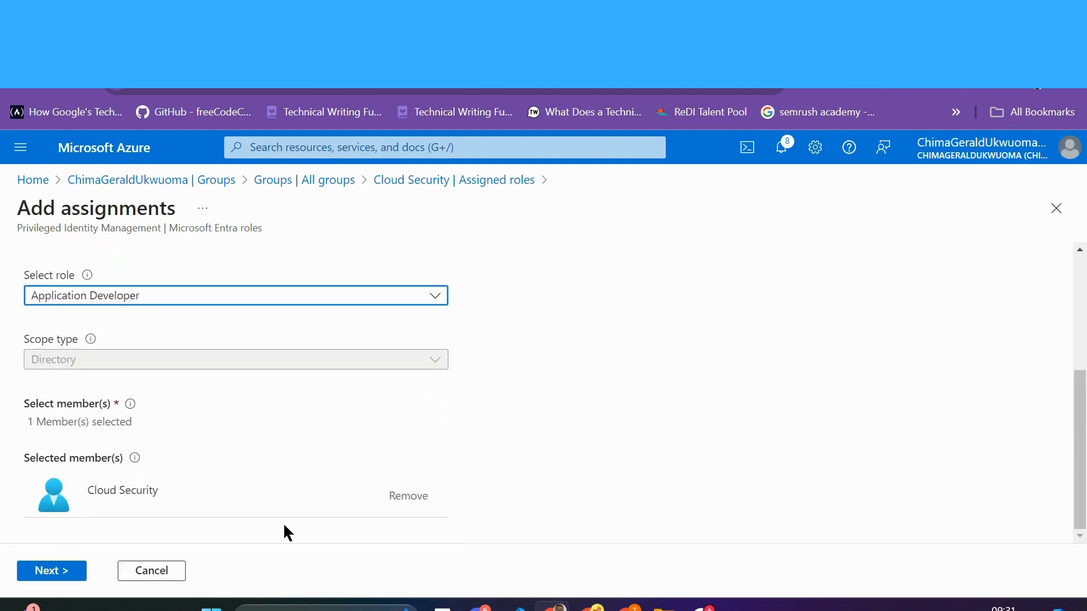
left_click(65, 575)
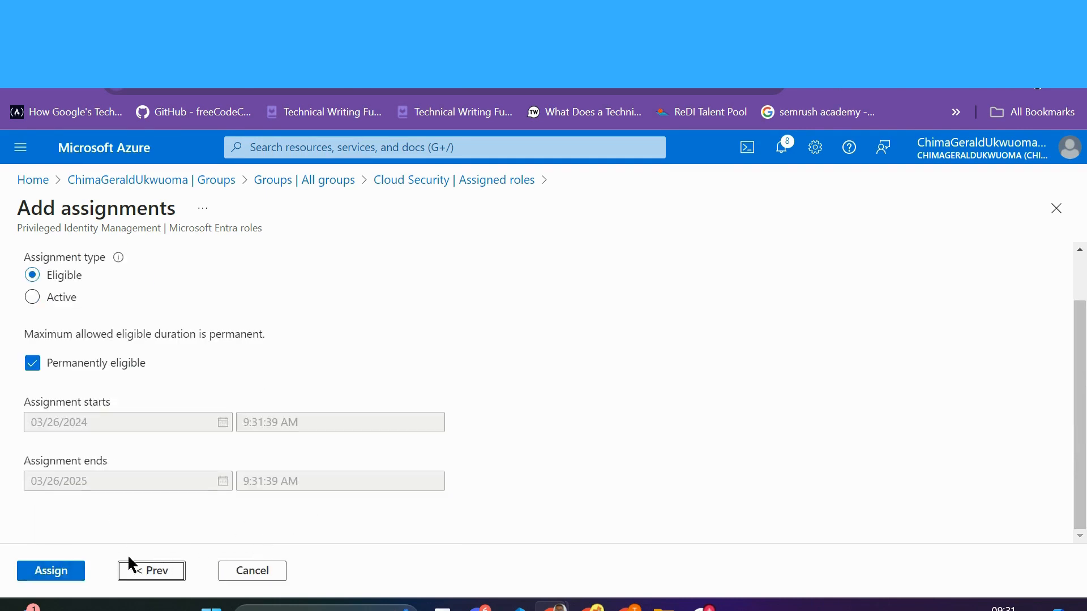
left_click(55, 571)
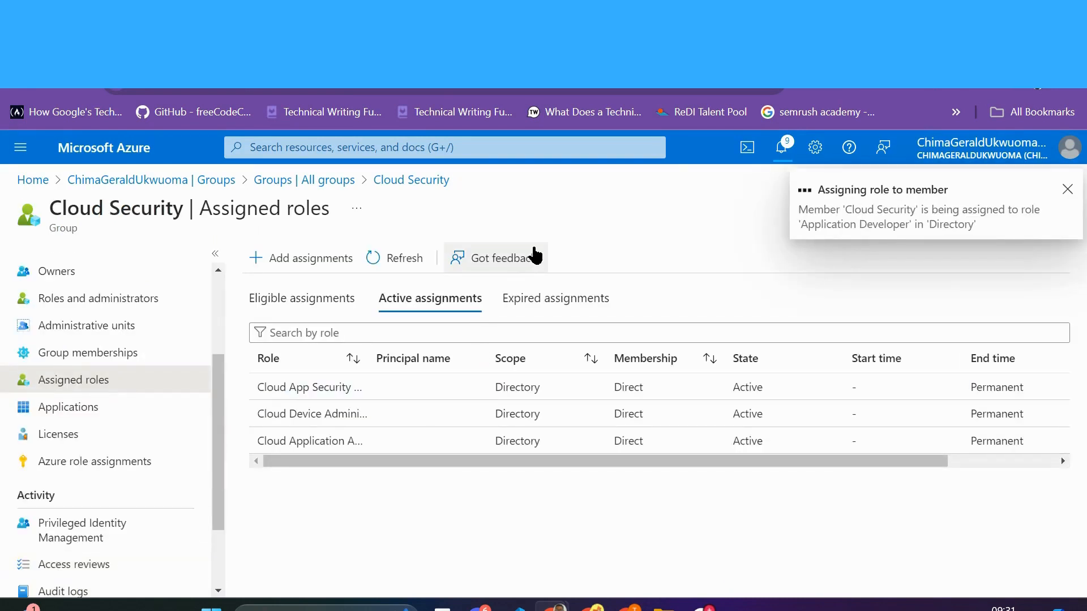
left_click(393, 263)
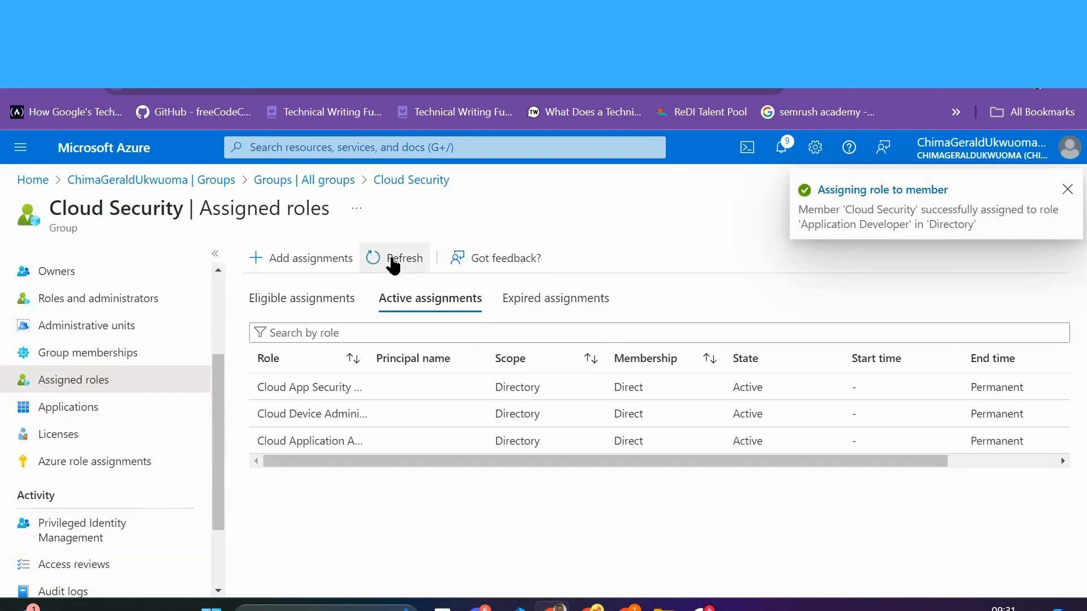
left_click(300, 305)
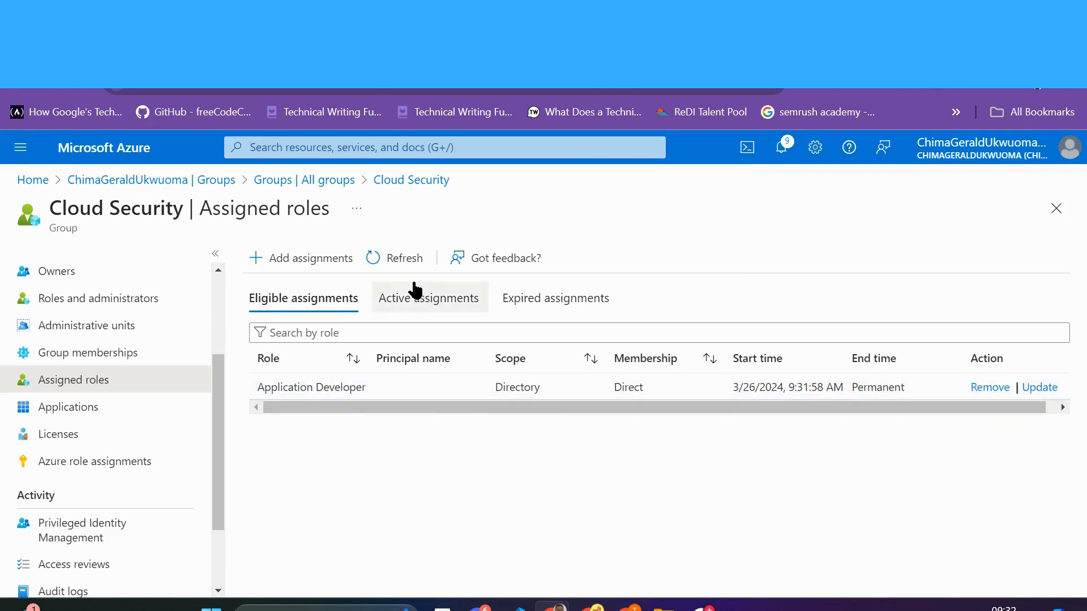
Step: Check the group's active role assignments and its single owner, then go to Roles and administrators
left_click(402, 298)
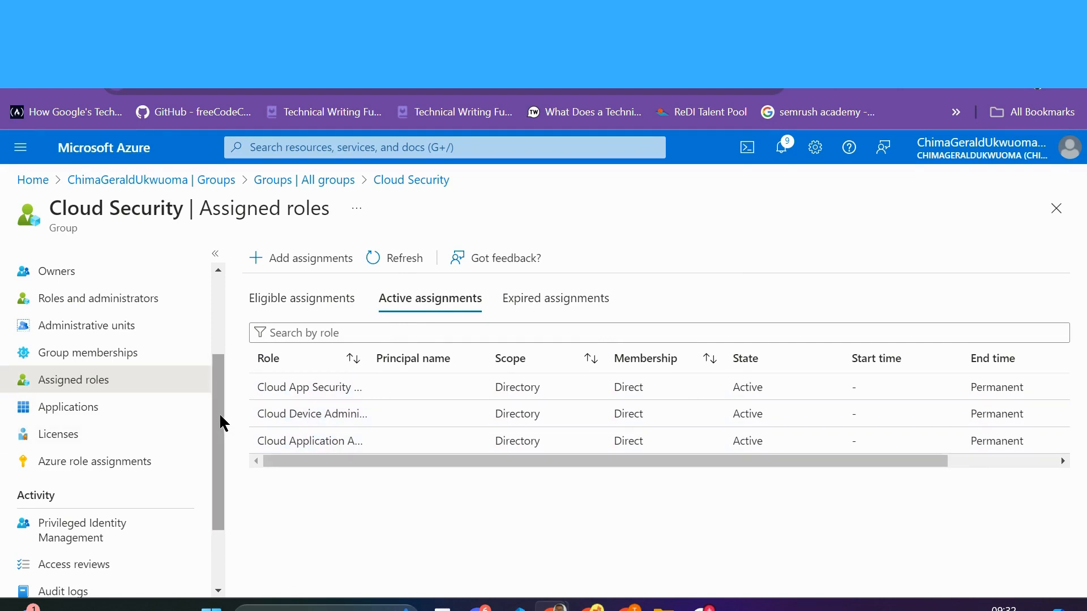
left_click_drag(220, 422, 221, 346)
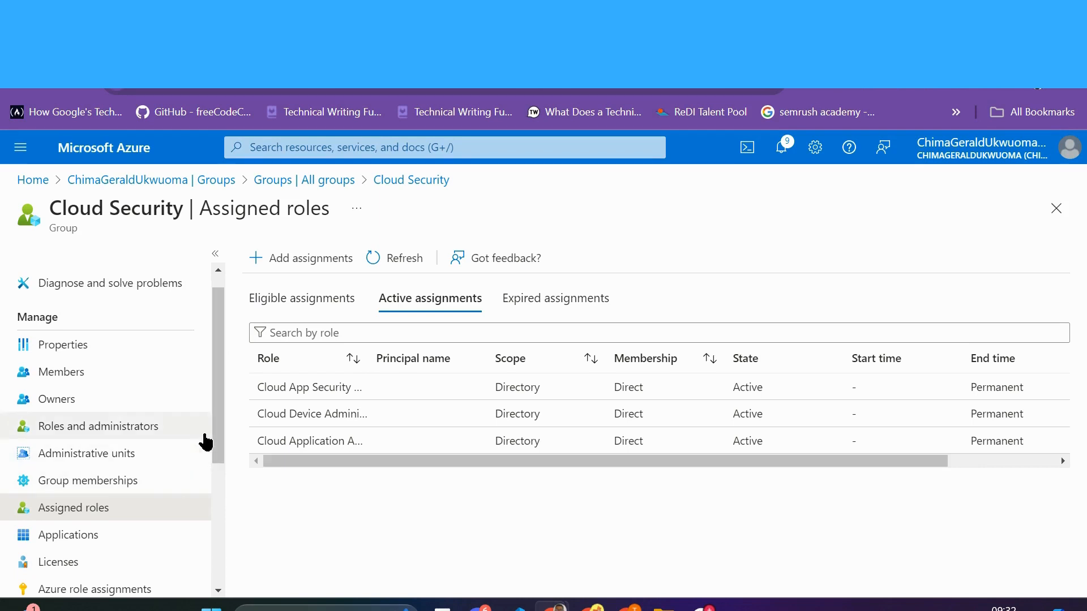
left_click(68, 400)
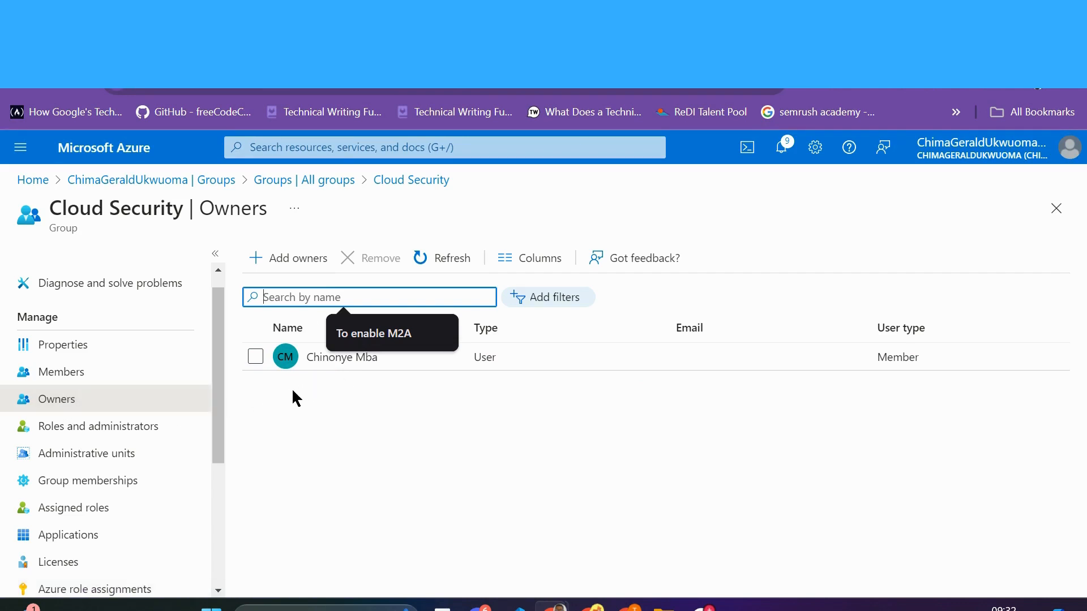
scroll(218, 399, "down", 1)
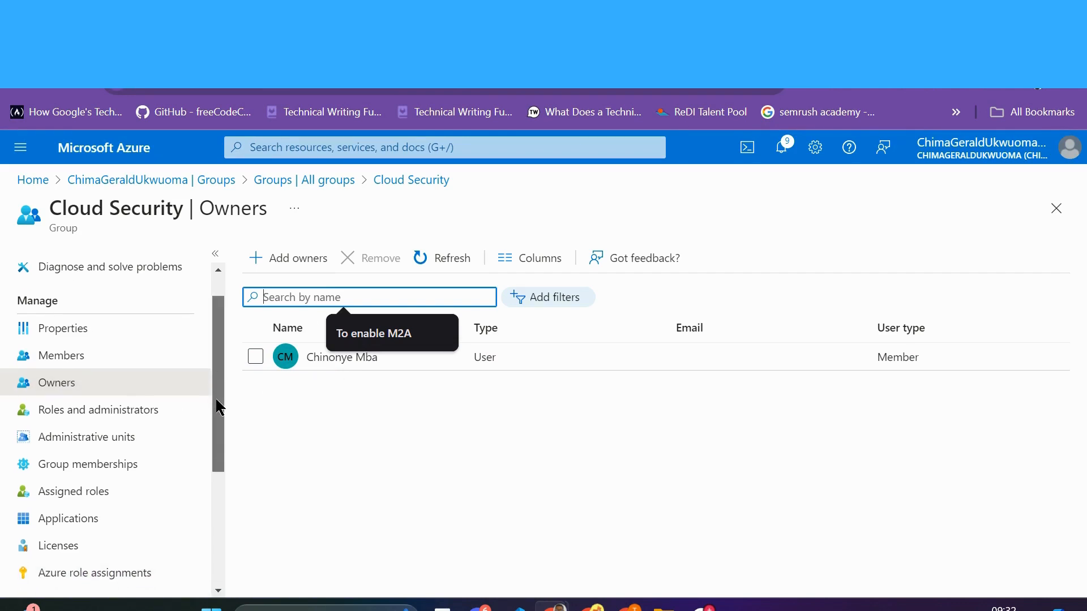
scroll(217, 403, "down", 1)
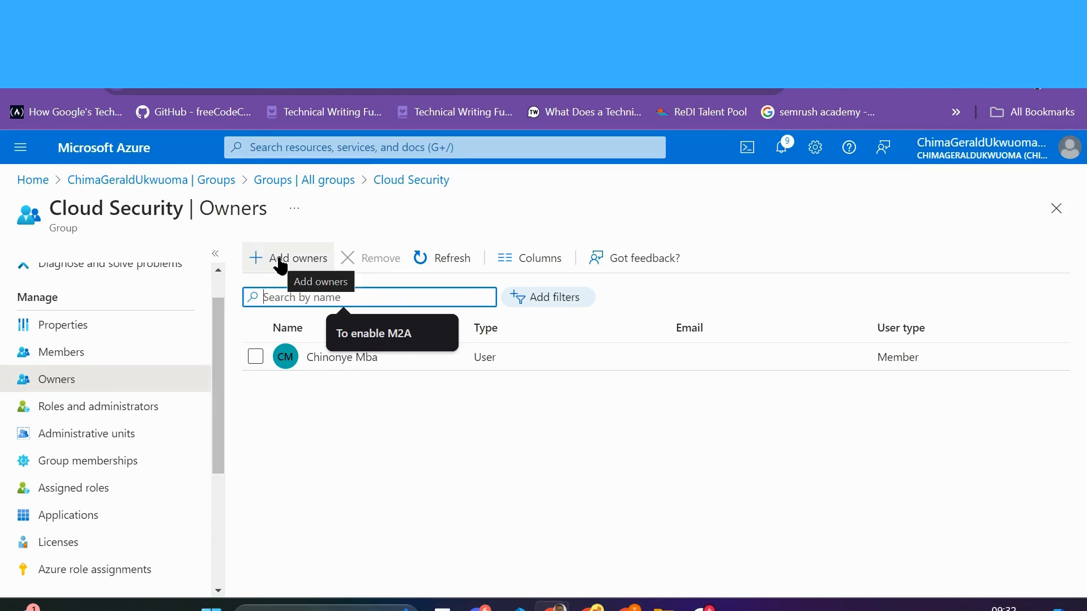
left_click_drag(219, 376, 219, 402)
left_click(137, 367)
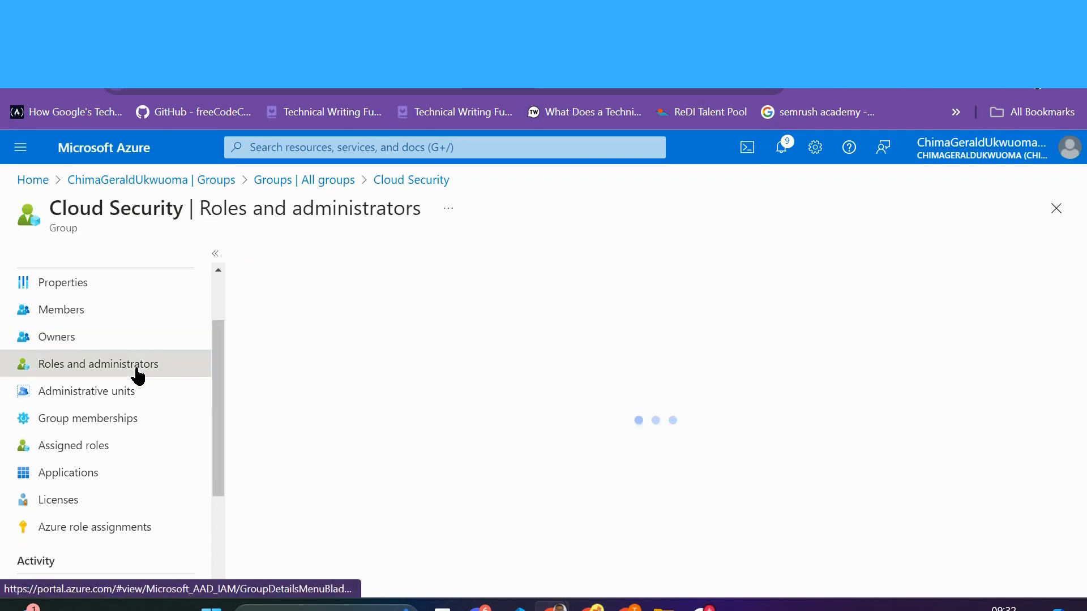
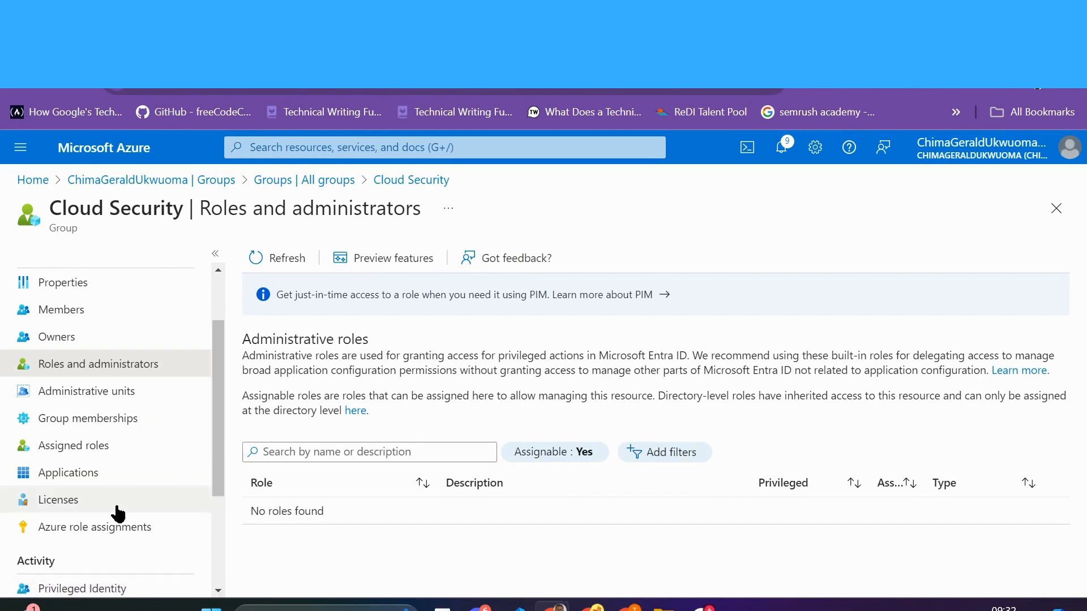
Step: Check Cloud Security's Administrative units page, which lists no units
left_click(84, 395)
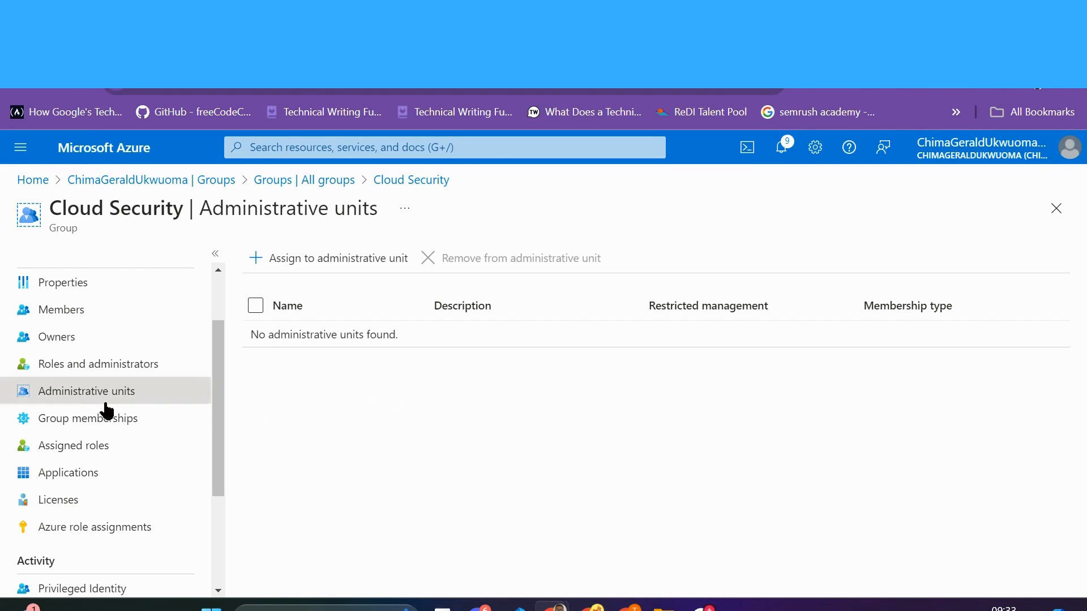
left_click(278, 263)
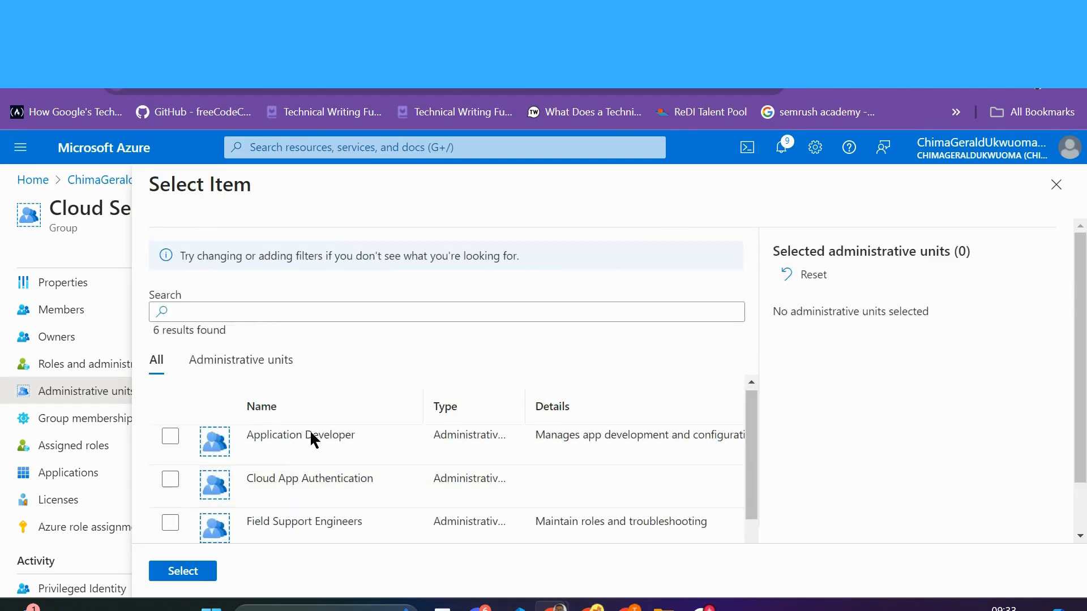
left_click(254, 368)
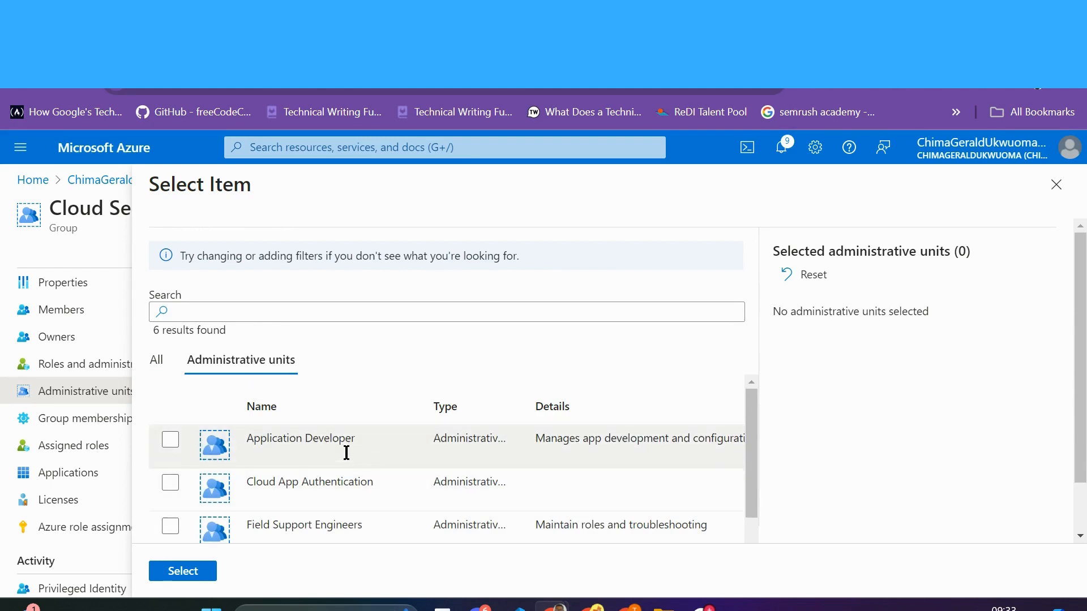
left_click_drag(754, 420, 753, 476)
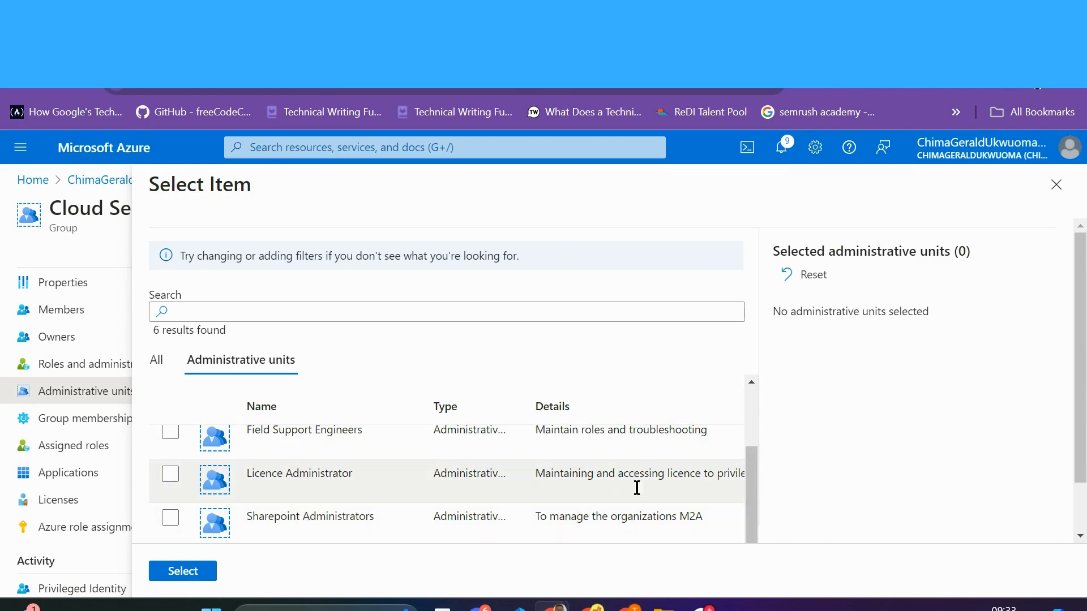
left_click_drag(752, 483, 753, 417)
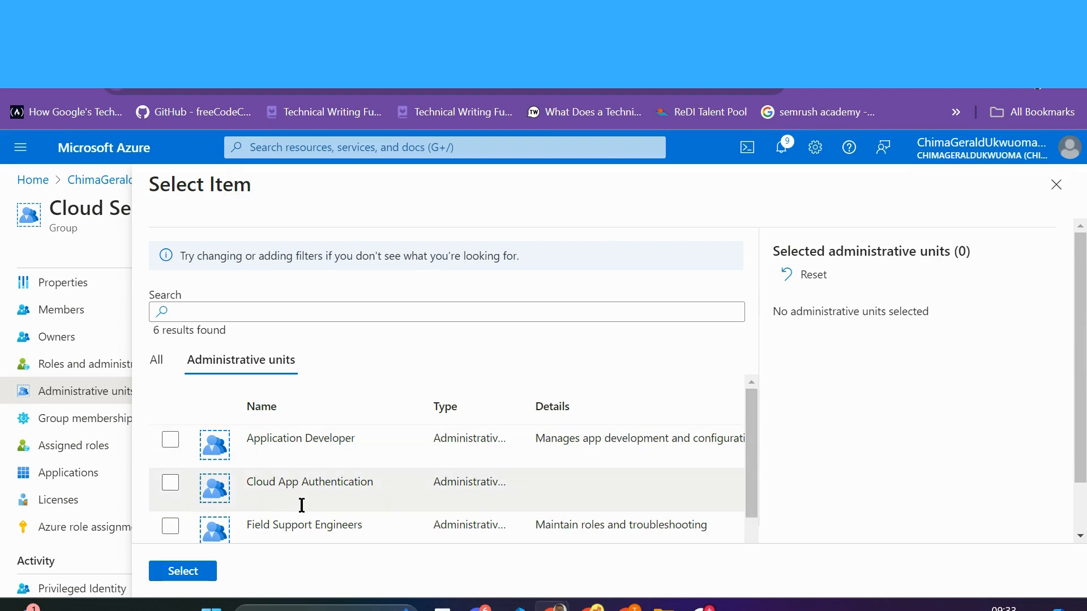
mouse_move(753, 415)
left_mouse_down()
mouse_move(752, 469)
mouse_move(754, 409)
left_mouse_up()
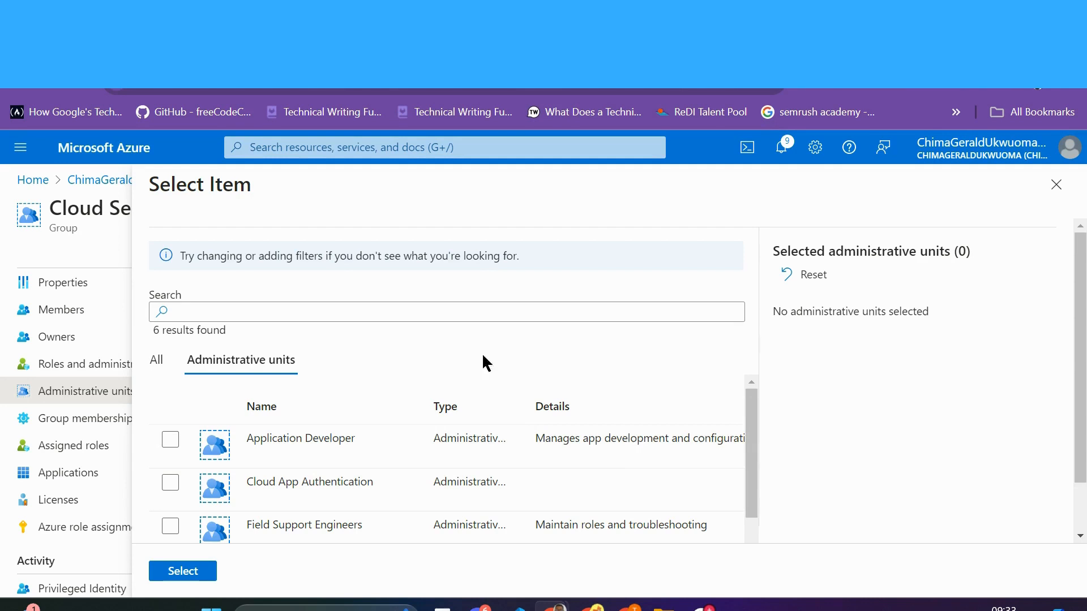
left_click(1057, 184)
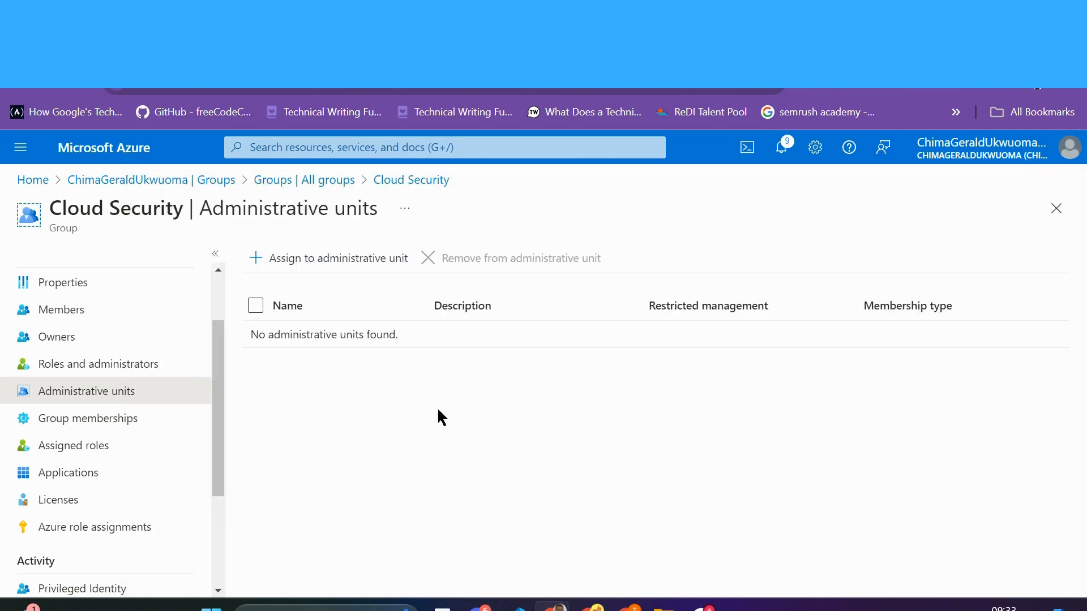
Step: Try adding Cloud Security to Authentication M2A; it fails because role-assignable groups can't be nested
left_click(98, 424)
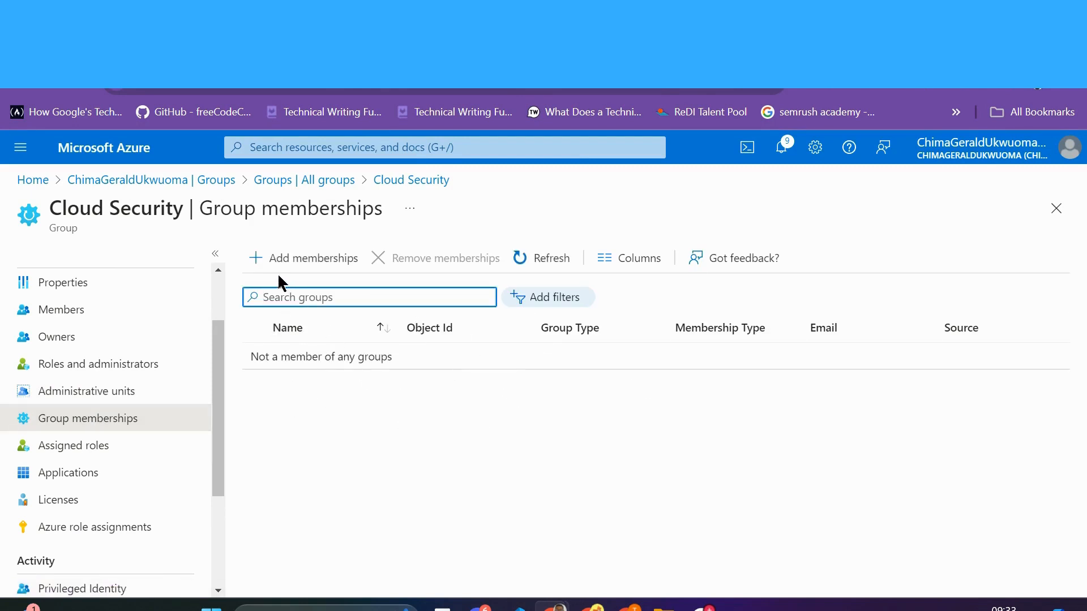
left_click(272, 257)
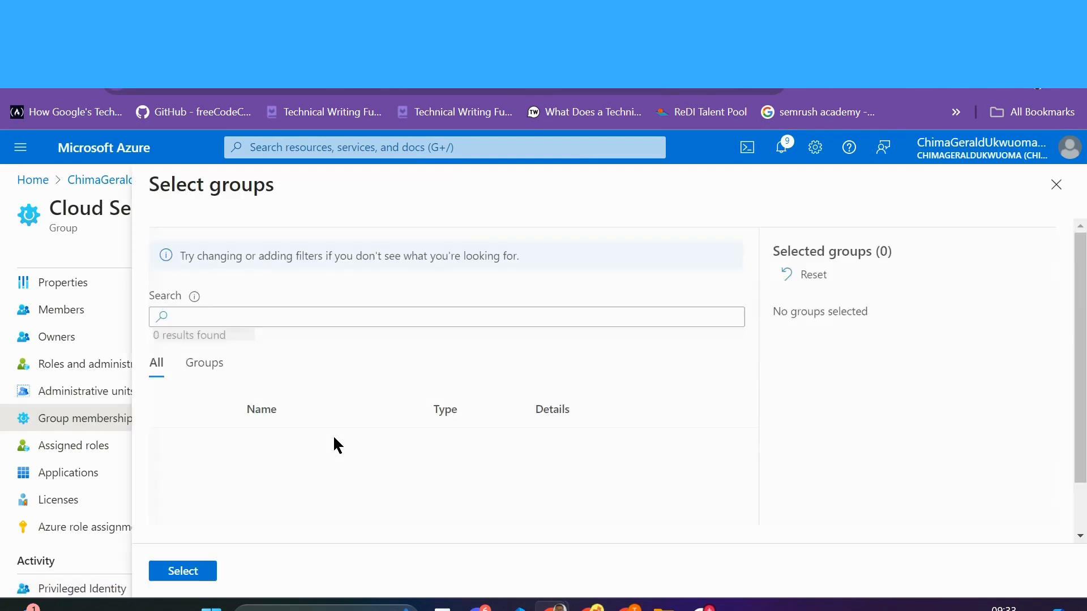
scroll(336, 445, "down", 1)
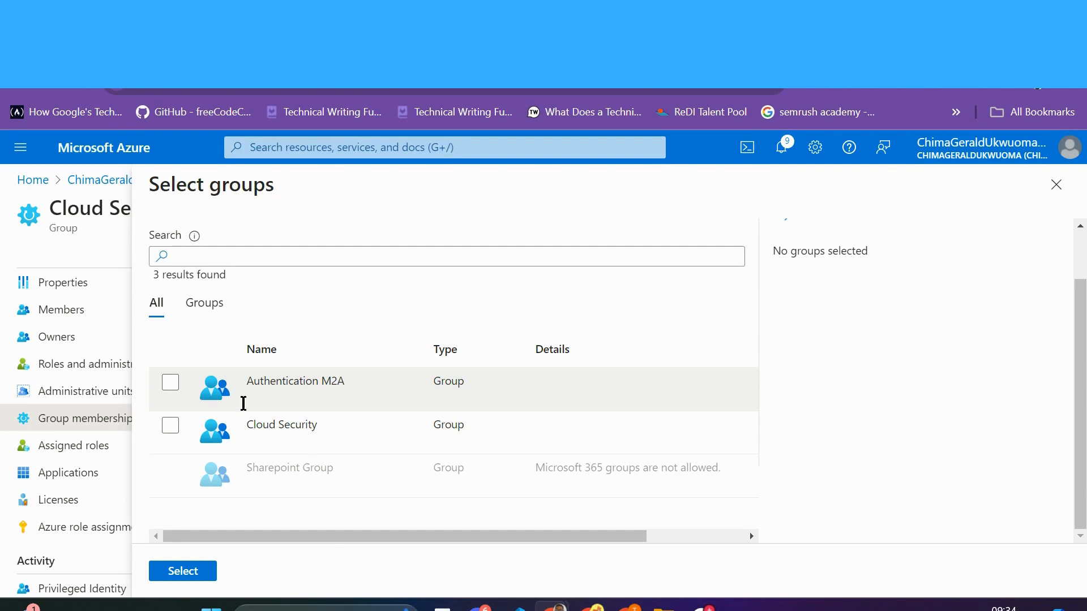
left_click(172, 386)
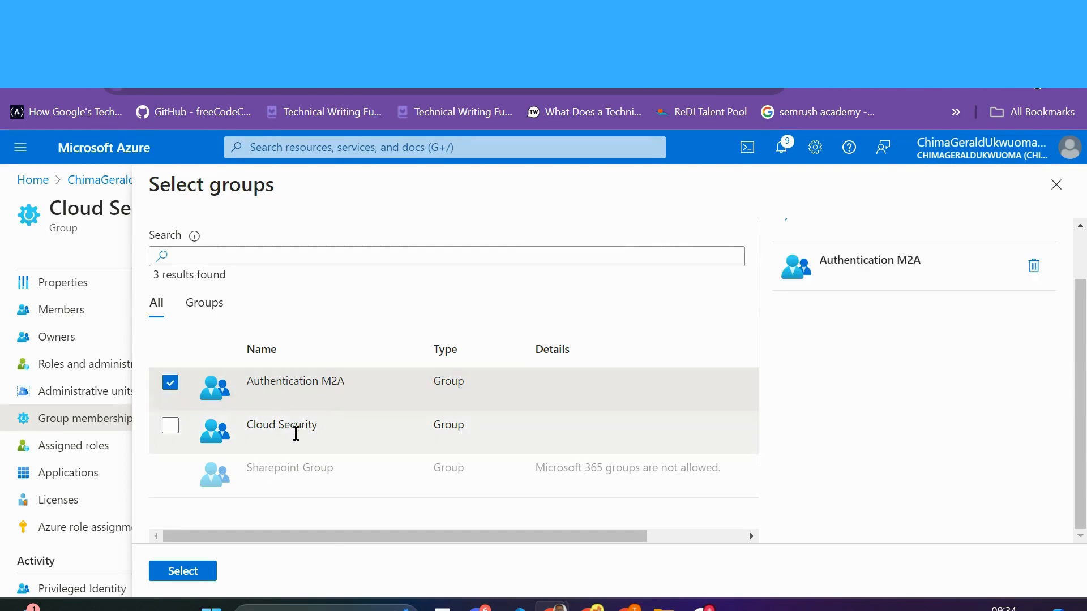
left_click(182, 572)
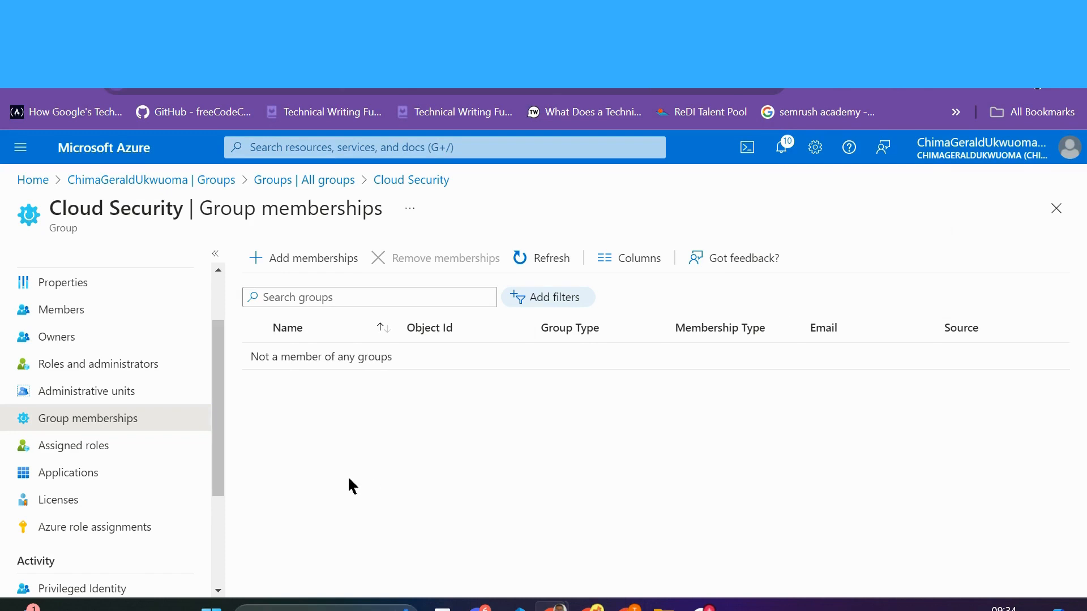
Step: Assign Entra ID Governance and Entra ID P2 licences, with Defender Discovery and the P2 service off
left_click(83, 477)
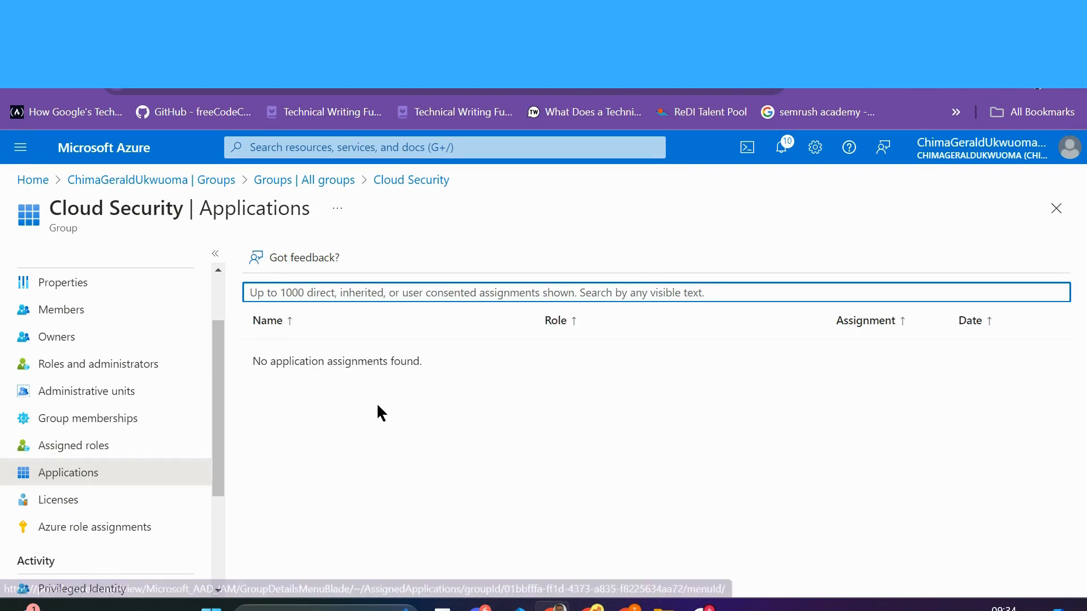
left_click(67, 505)
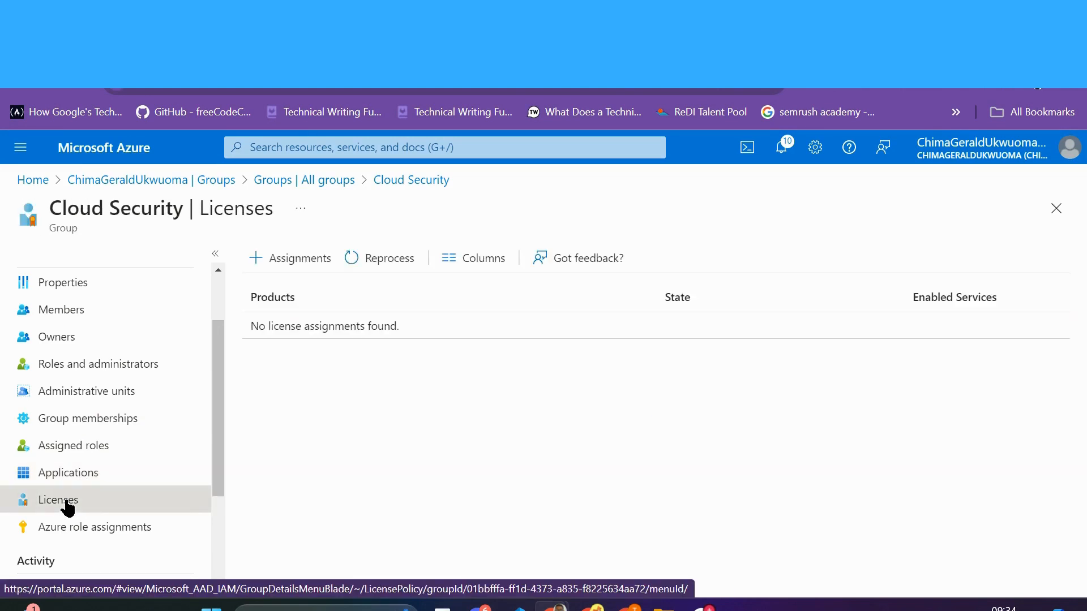
left_click(281, 258)
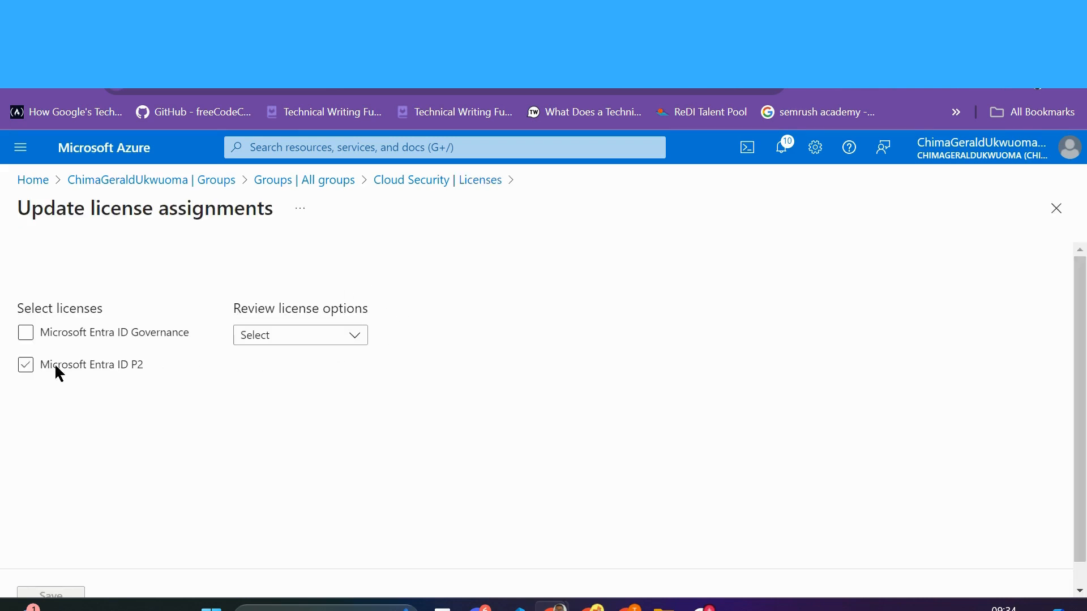
left_click(23, 338)
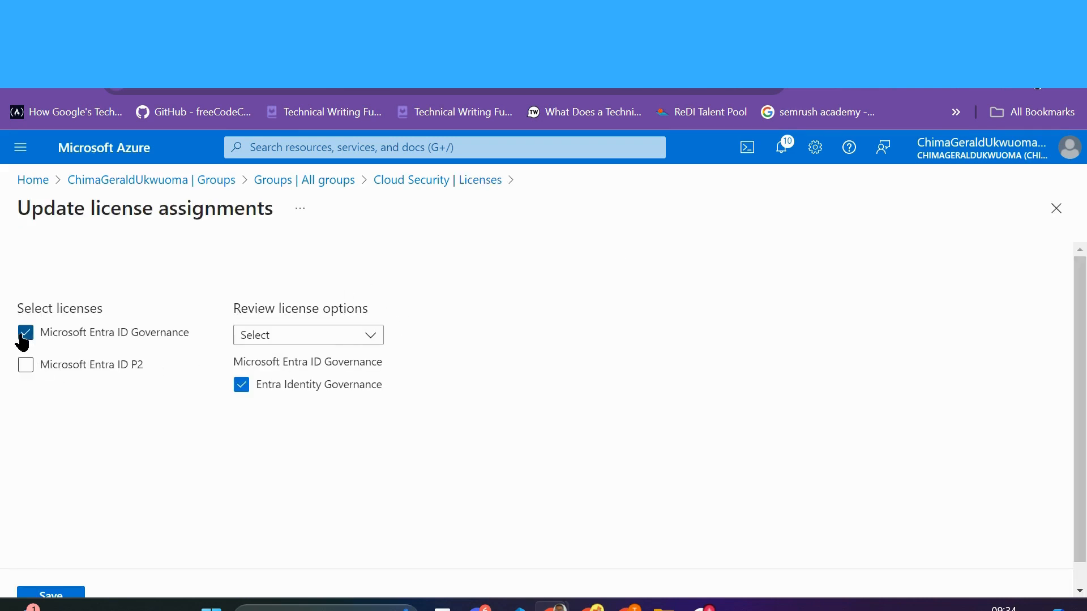
left_click(371, 337)
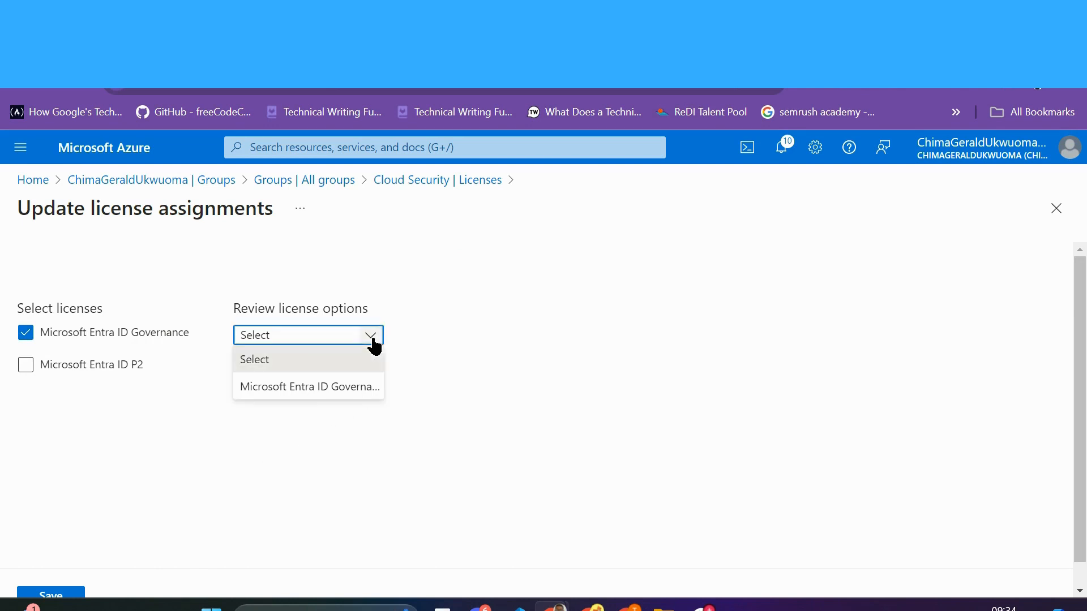
left_click(25, 365)
left_click(25, 366)
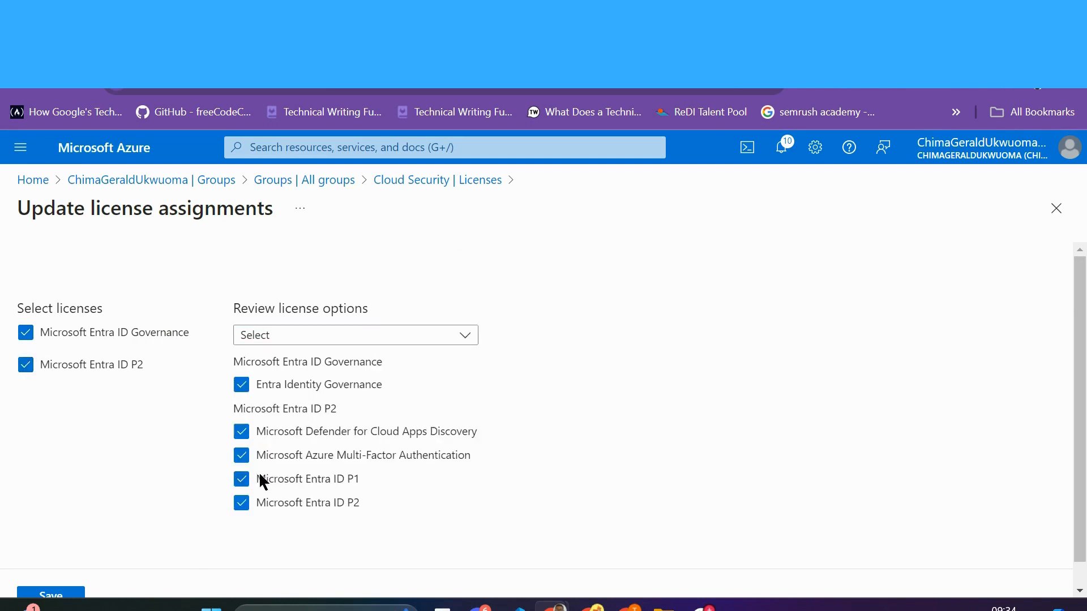
left_click(241, 505)
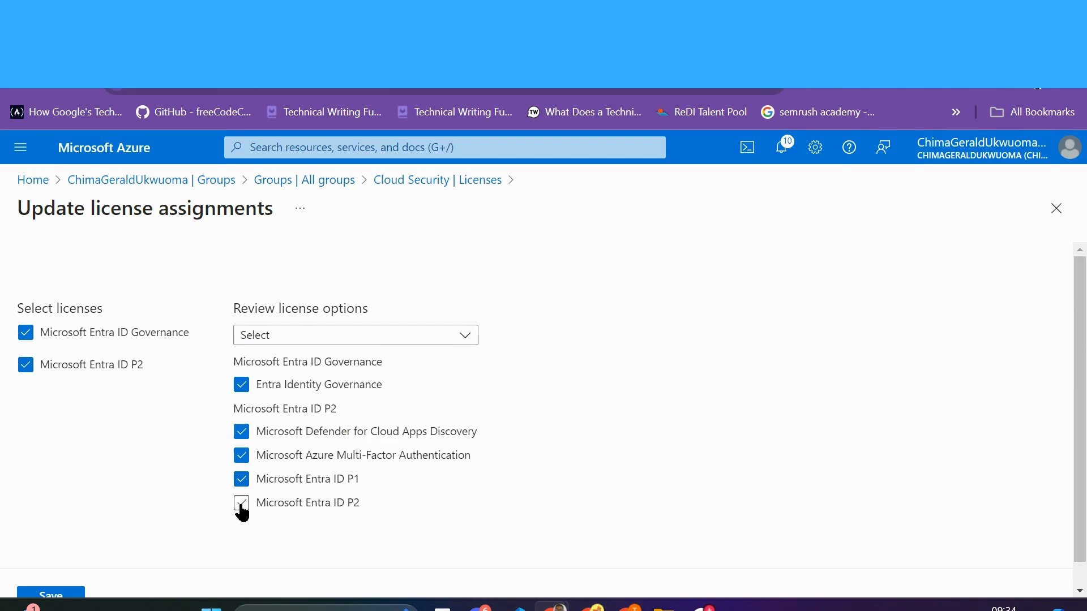
left_click(242, 433)
scroll(152, 453, "down", 1)
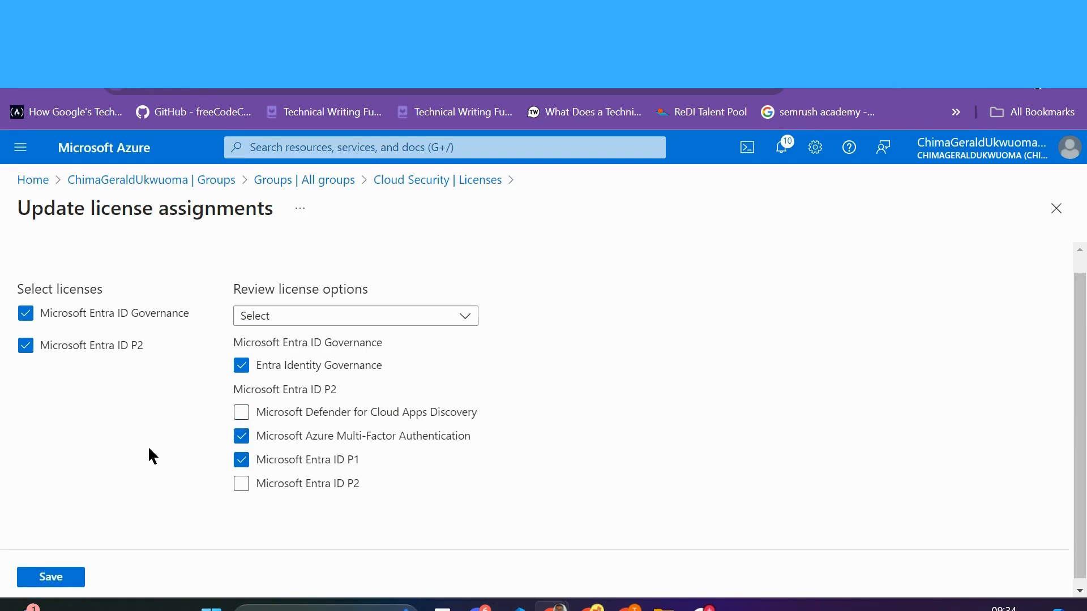
left_click(48, 572)
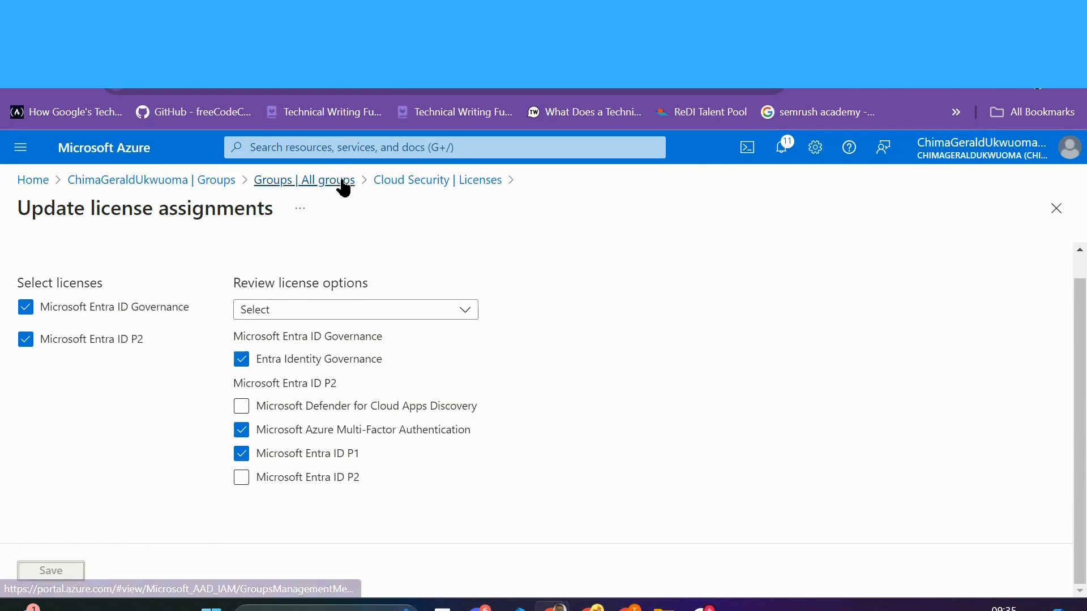
Step: Confirm both licences are active, then see no Azure role assignments for Azure subscription 1
left_click(459, 184)
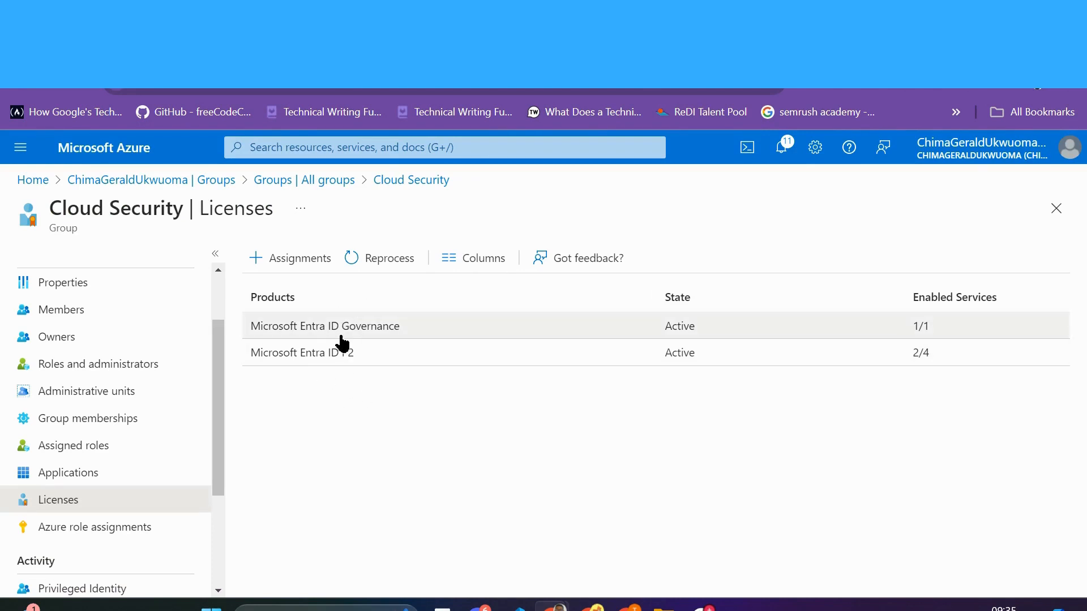
mouse_move(221, 459)
left_mouse_down()
mouse_move(218, 487)
mouse_move(219, 456)
left_mouse_up()
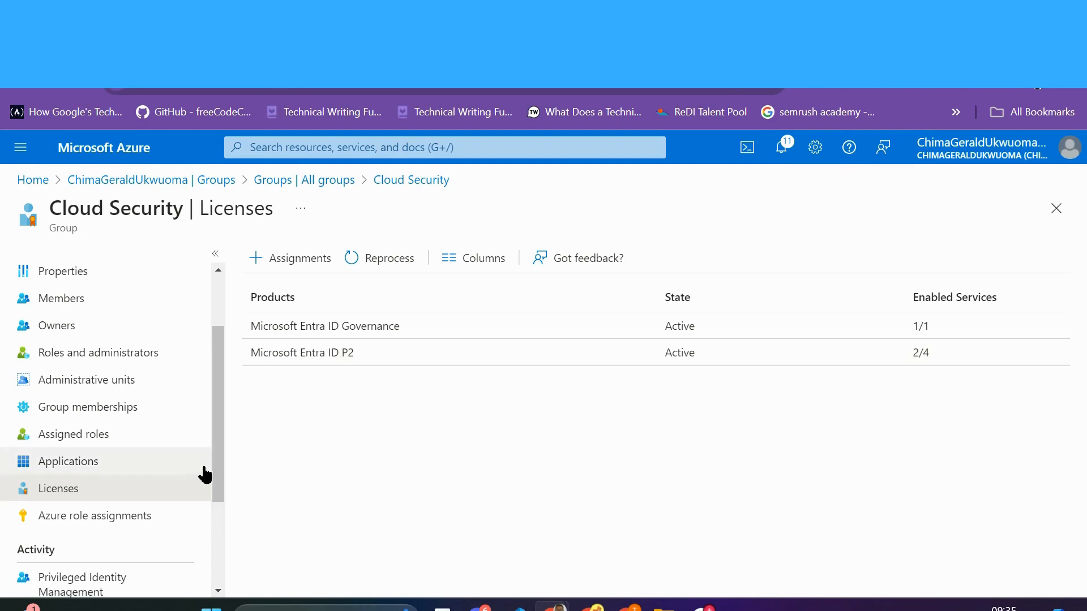
left_click(117, 520)
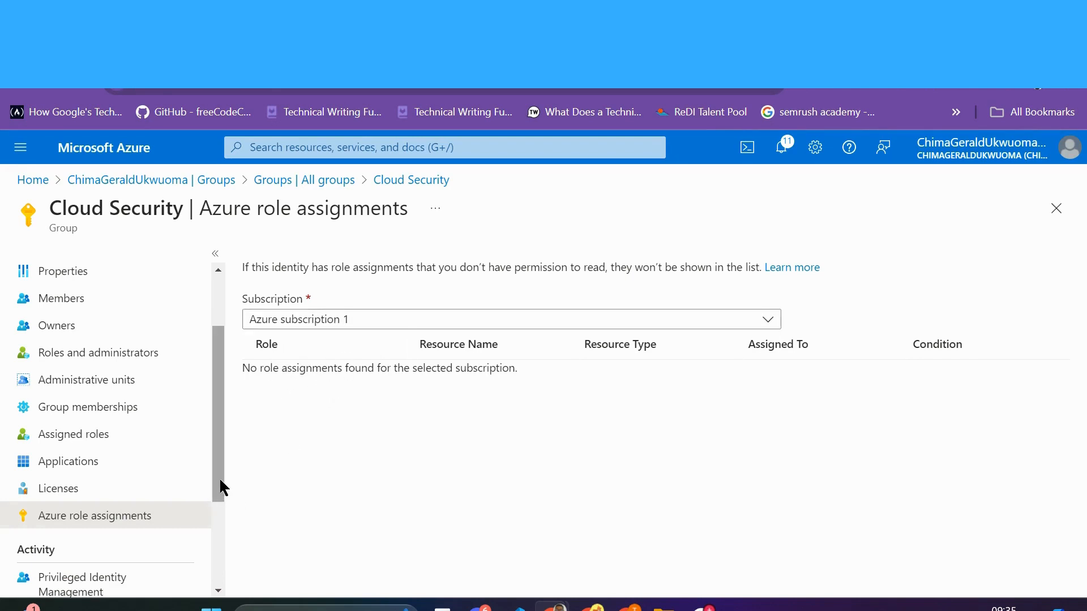
left_click_drag(218, 487, 219, 412)
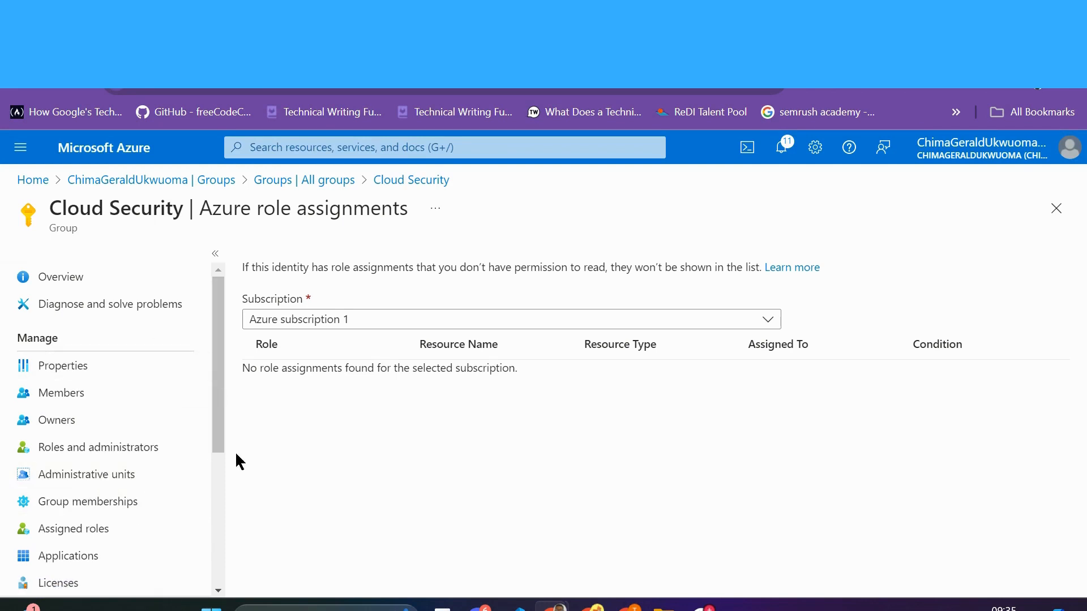
mouse_move(218, 432)
left_mouse_down()
mouse_move(219, 456)
mouse_move(214, 419)
left_mouse_up()
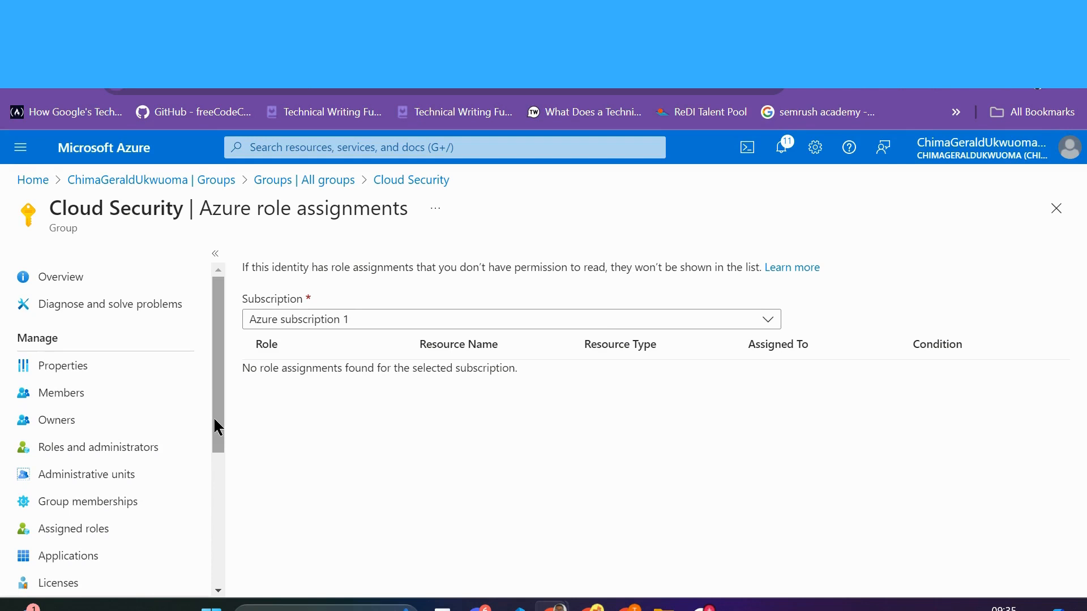
Step: Open Sharepoint Group from All groups: 4 direct members, 2 owners, no group memberships
left_click(220, 180)
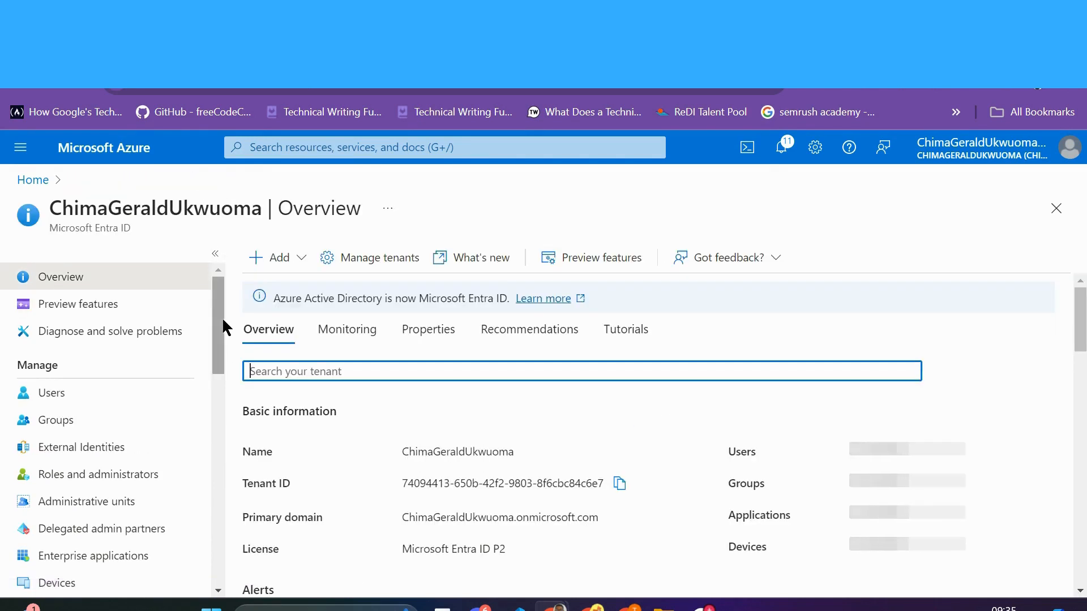
left_click(58, 428)
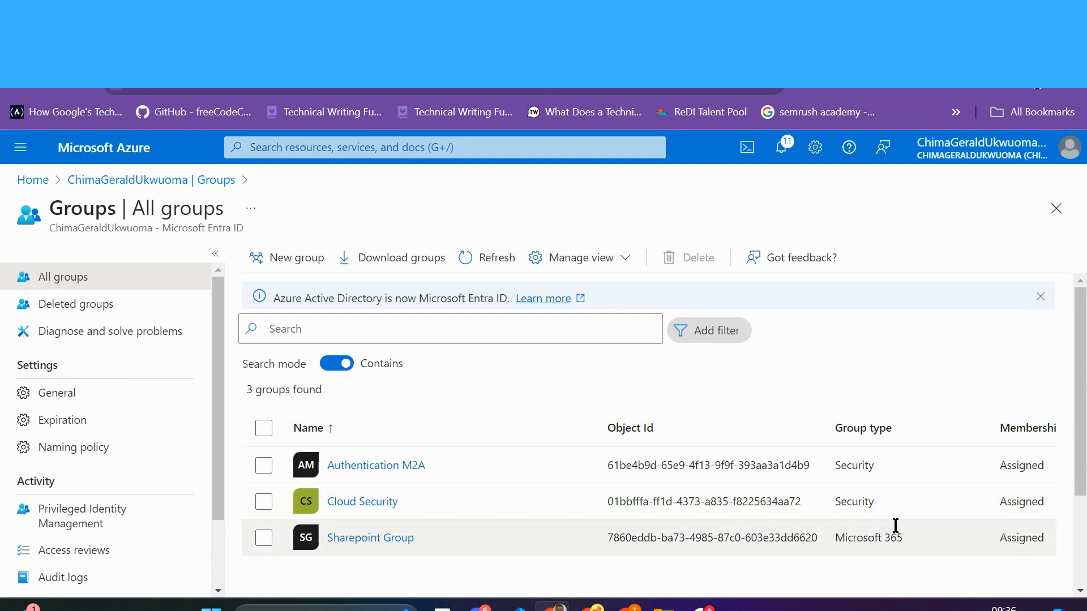
left_click(371, 542)
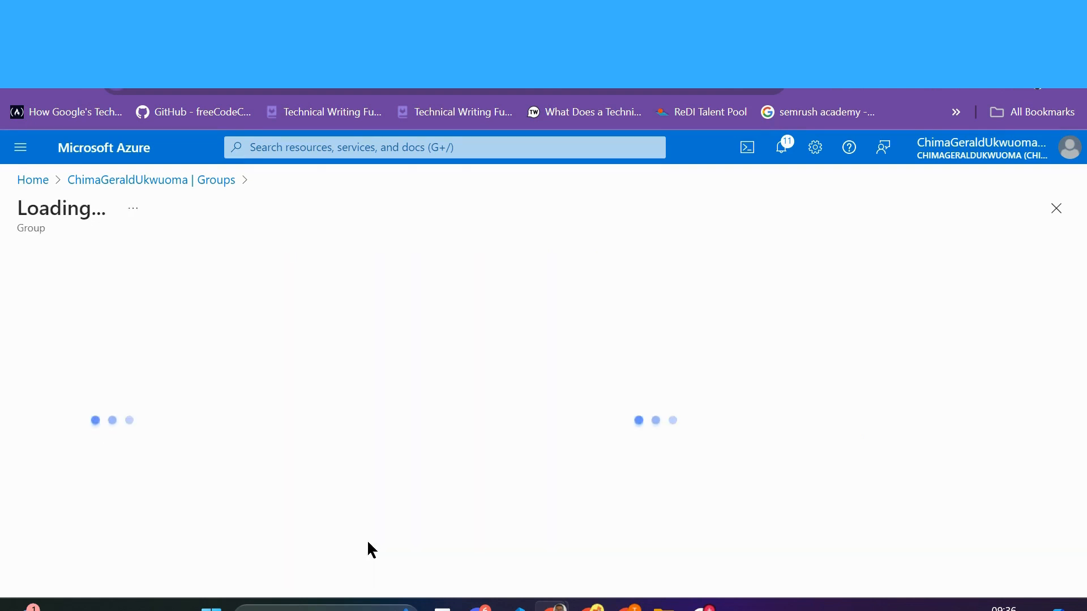
scroll(368, 477, "down", 1)
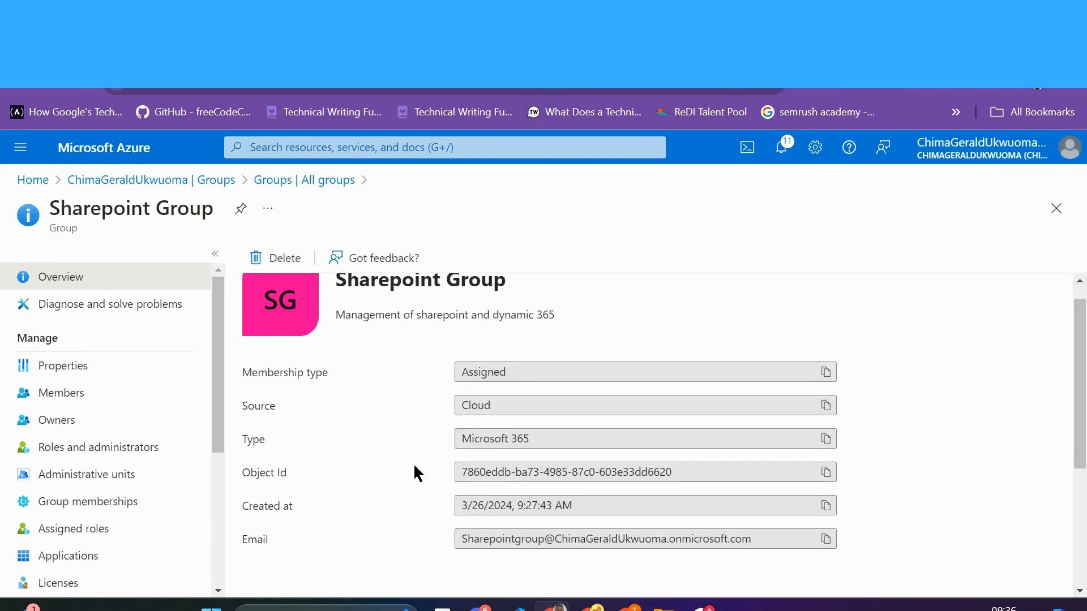
scroll(414, 467, "down", 4)
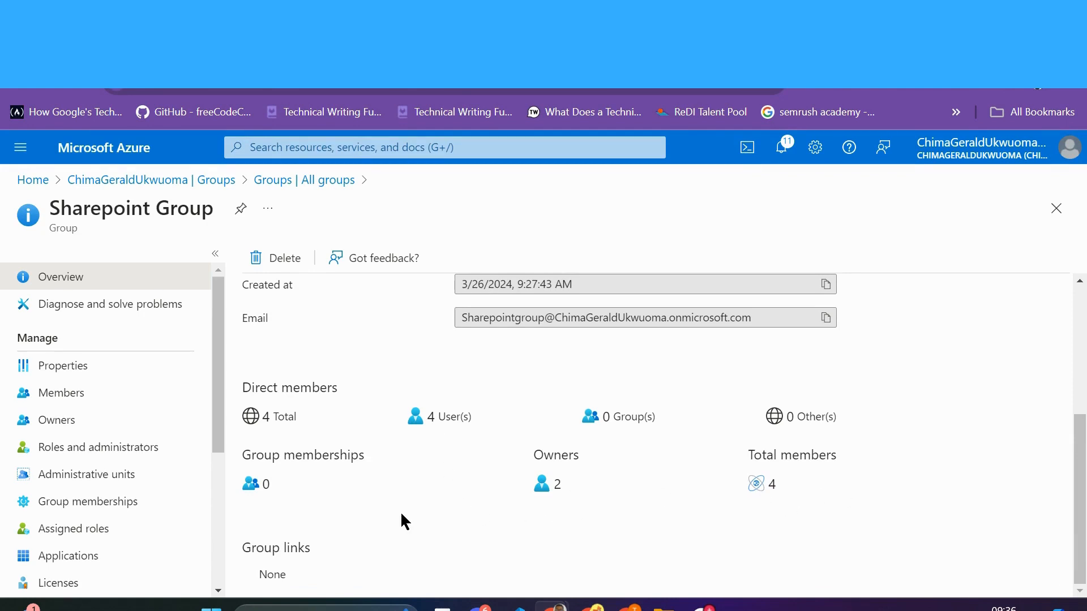
Step: Review the Sharepoint Group's members and its two owners
left_click(78, 400)
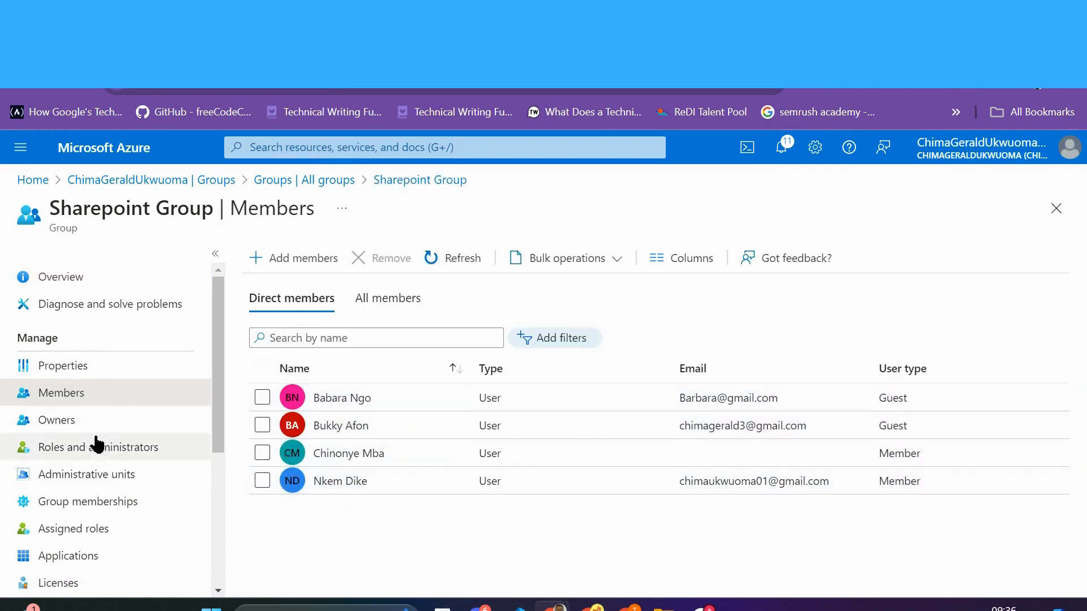
left_click(61, 420)
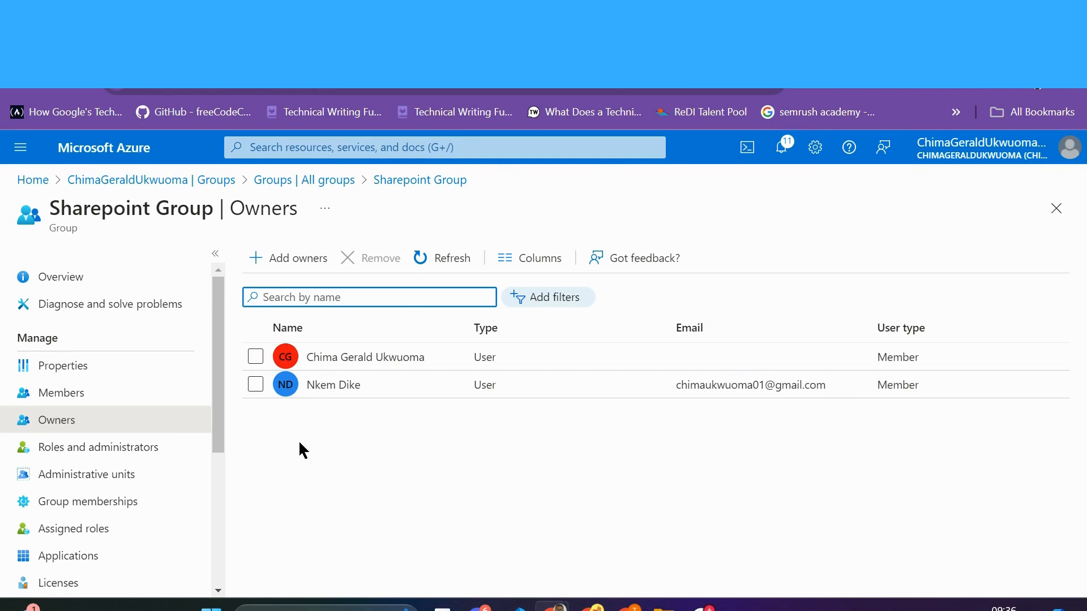
left_click(255, 384)
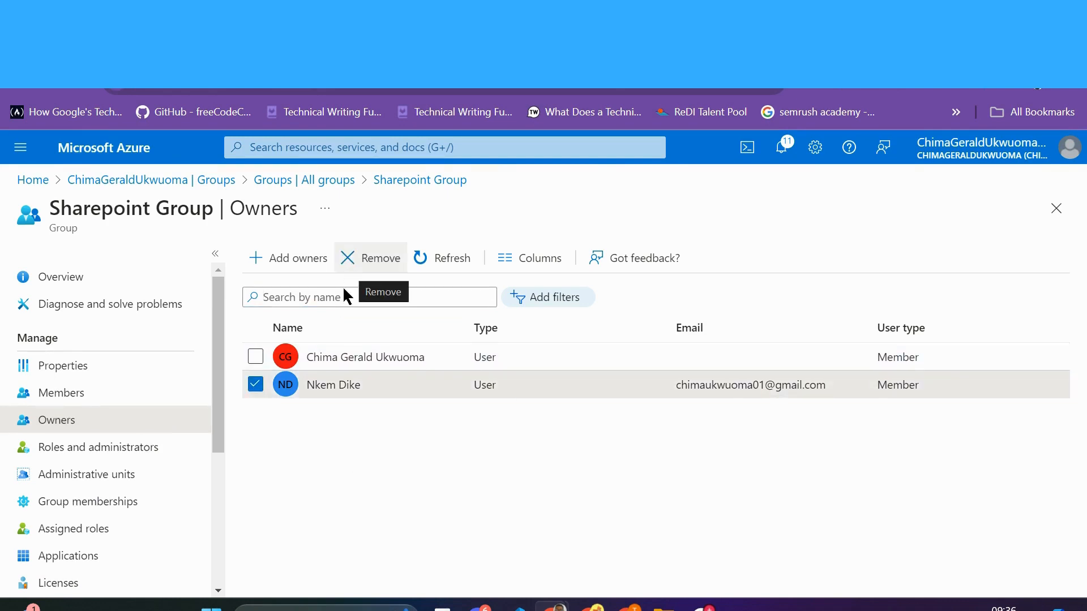
left_click(255, 385)
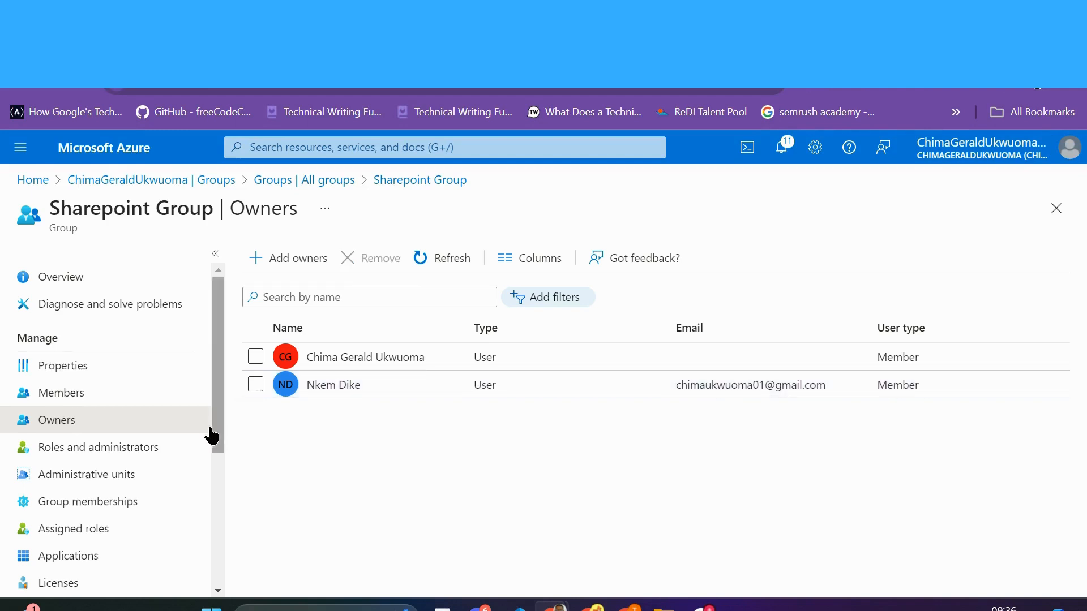
left_click_drag(214, 430, 212, 465)
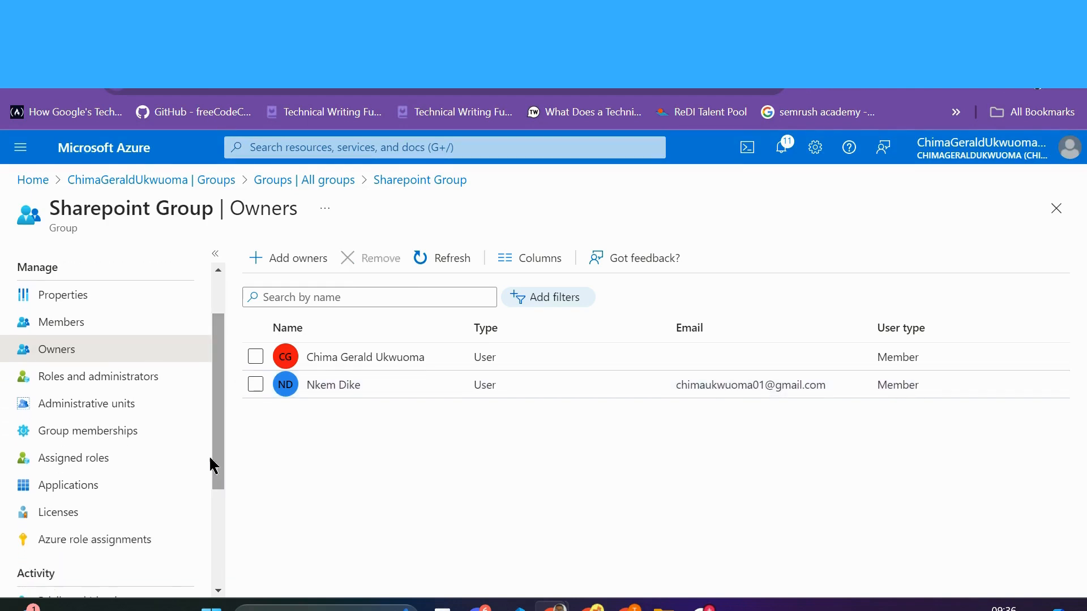
Step: Check its administrative units and group memberships, then view its seven assigned directory roles
left_click(113, 403)
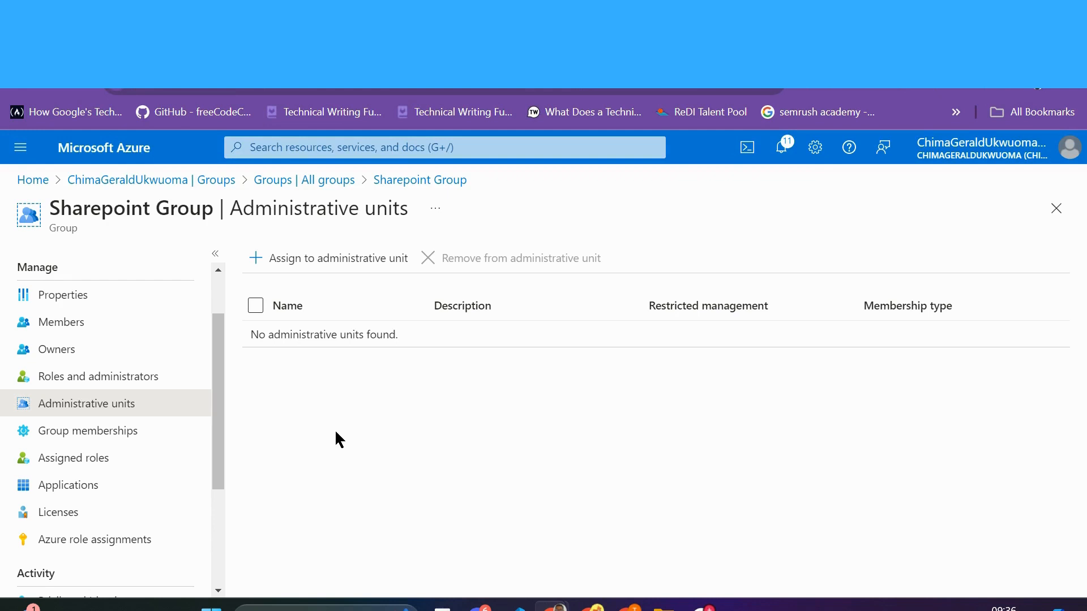
left_click(109, 437)
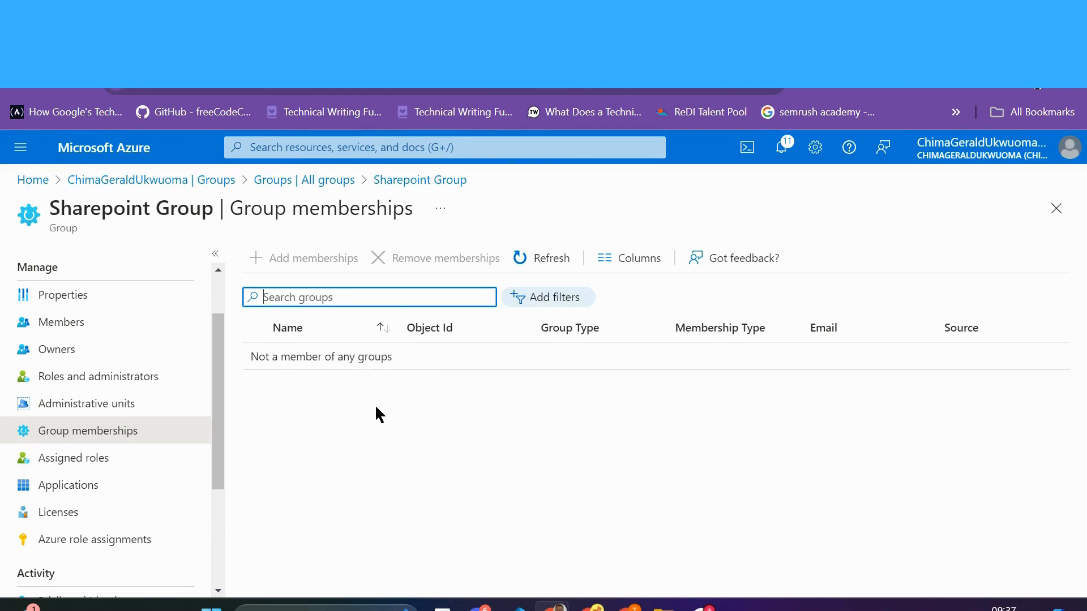
left_click(80, 463)
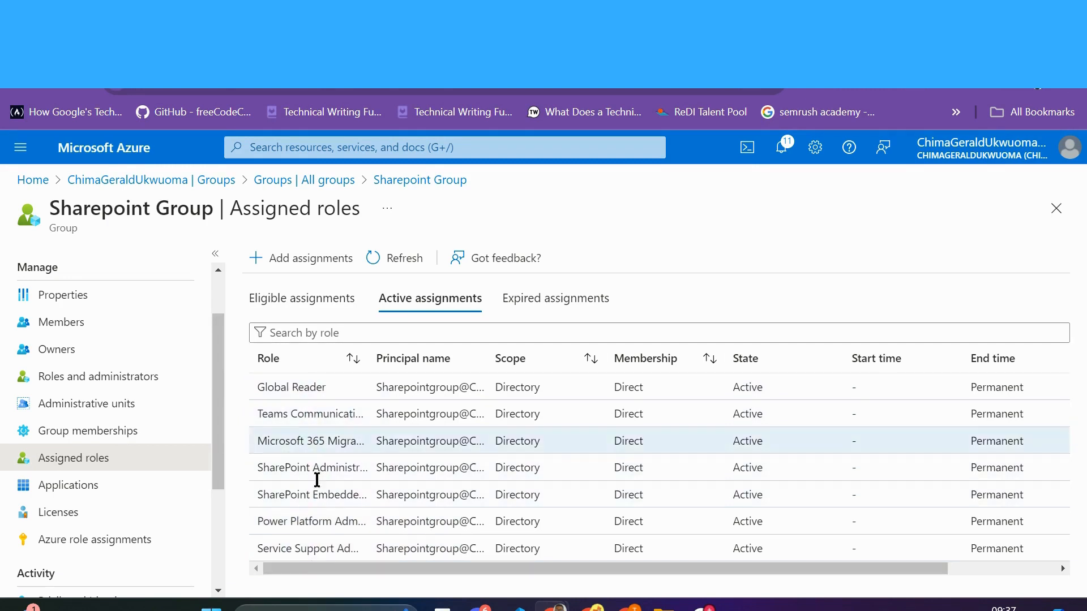
Step: Assign the Sharepoint Group the Windows 365 Administrator role as permanently eligible
left_click(281, 271)
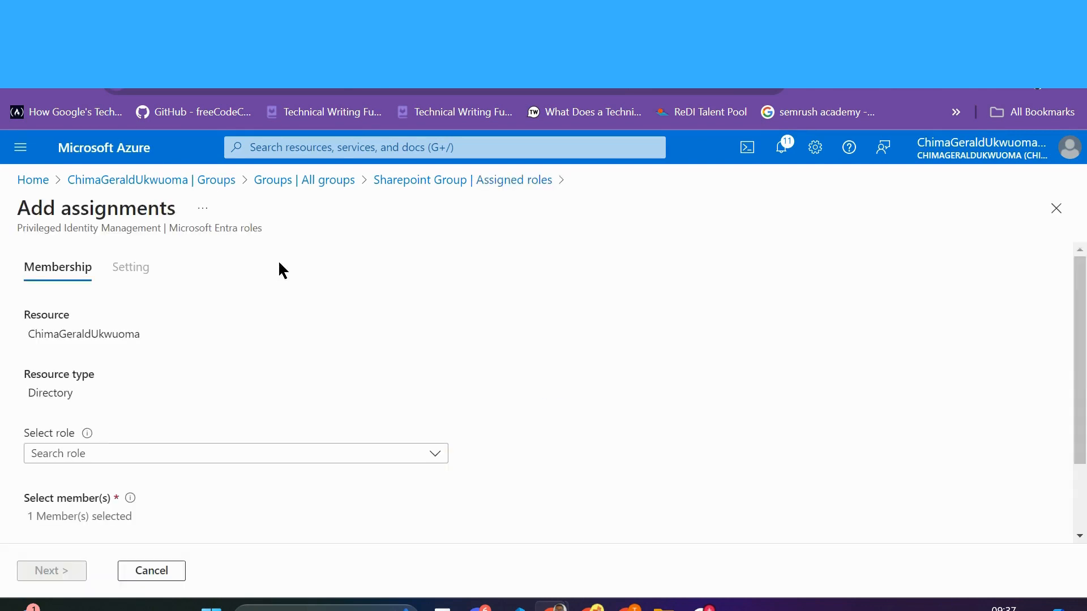
scroll(298, 371, "down", 2)
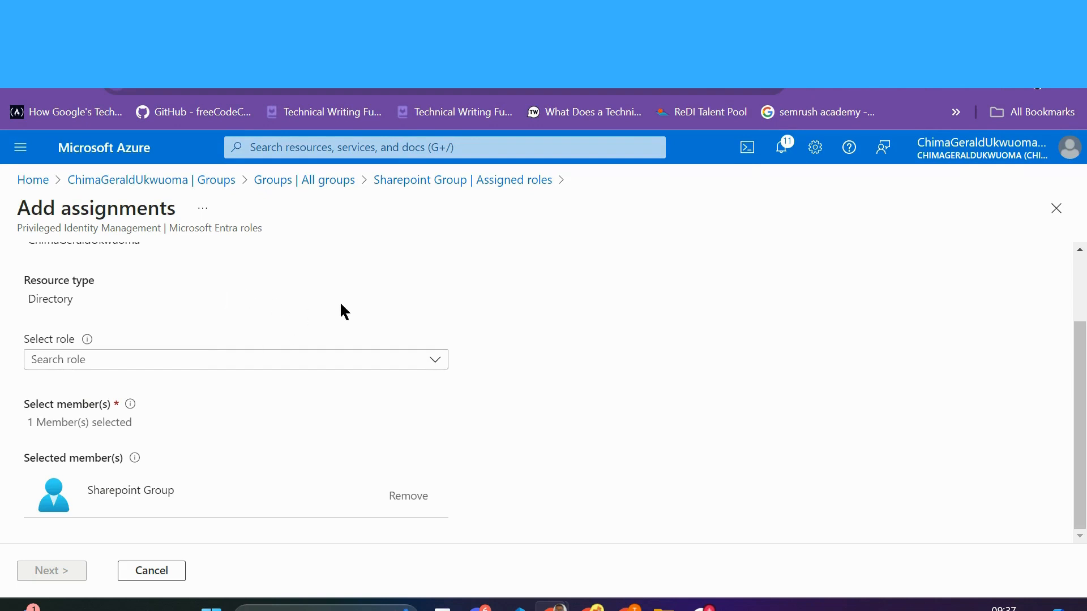
left_click(435, 359)
scroll(325, 487, "down", 10)
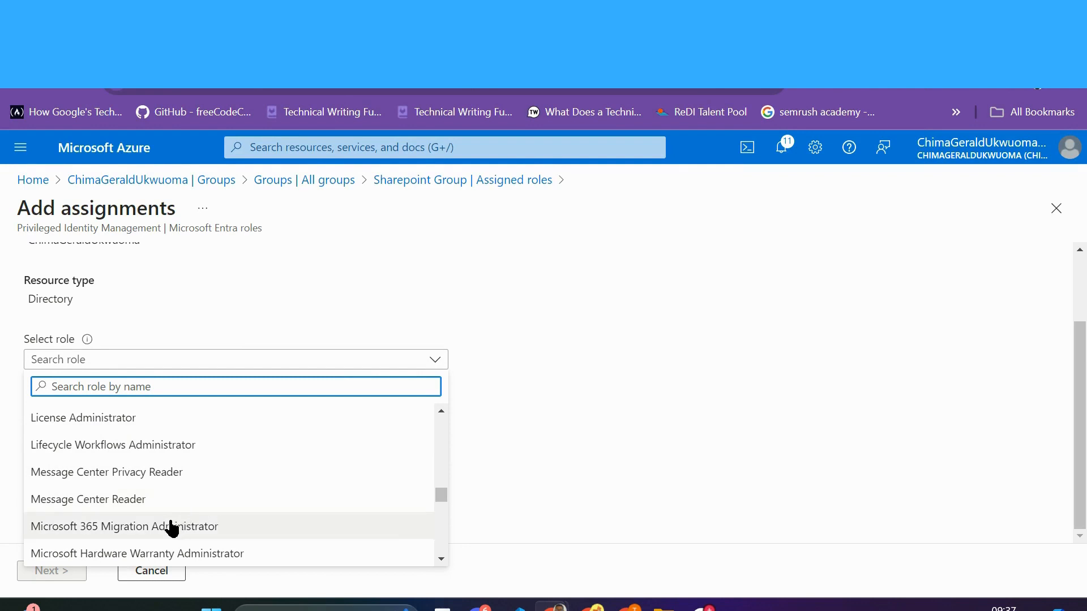
scroll(172, 529, "down", 10)
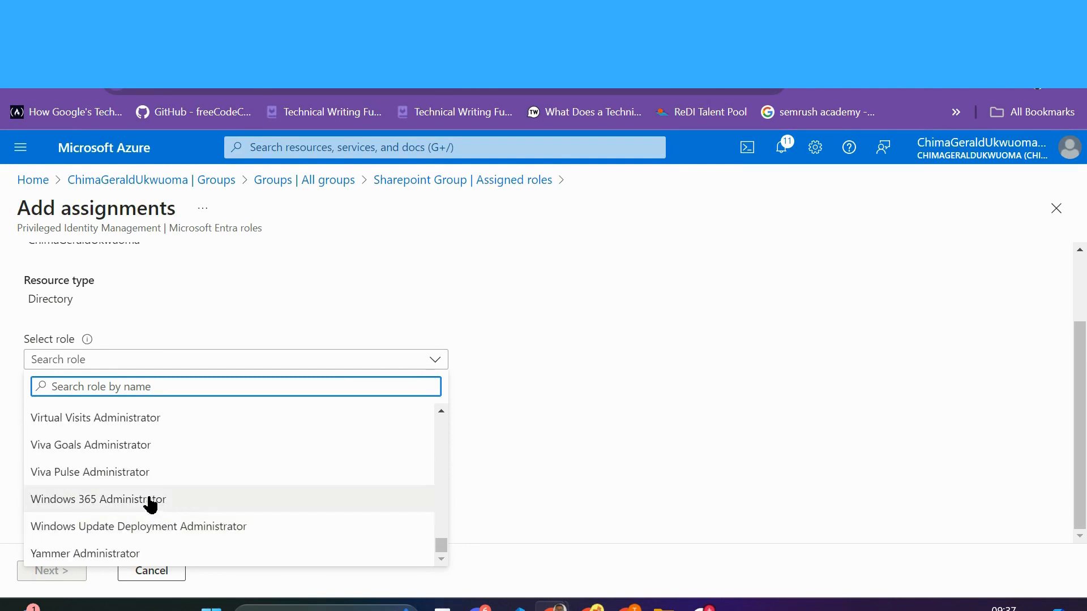
left_click(151, 499)
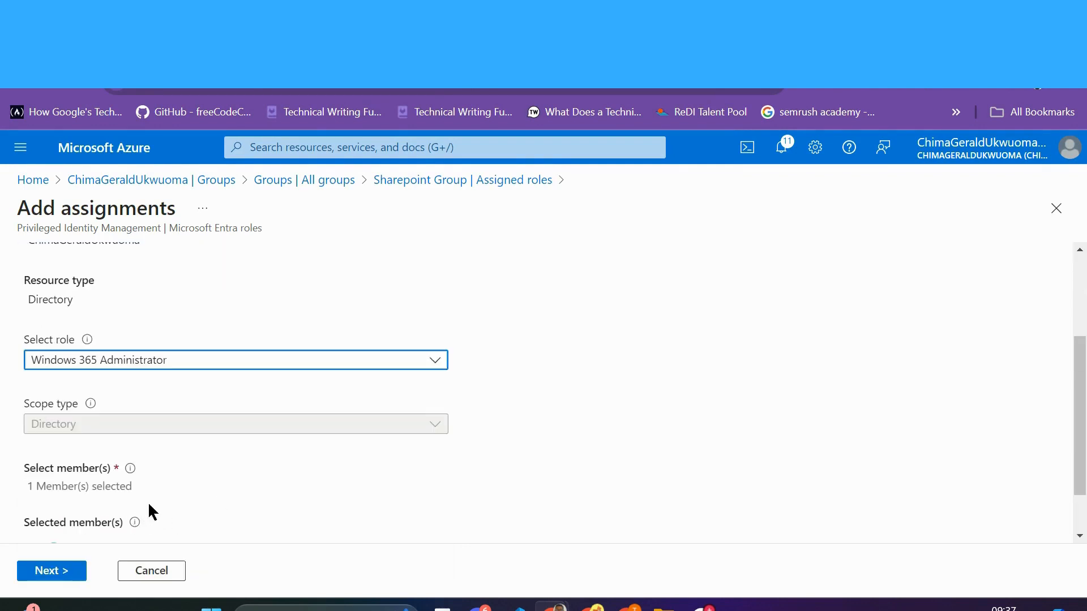
left_click(58, 573)
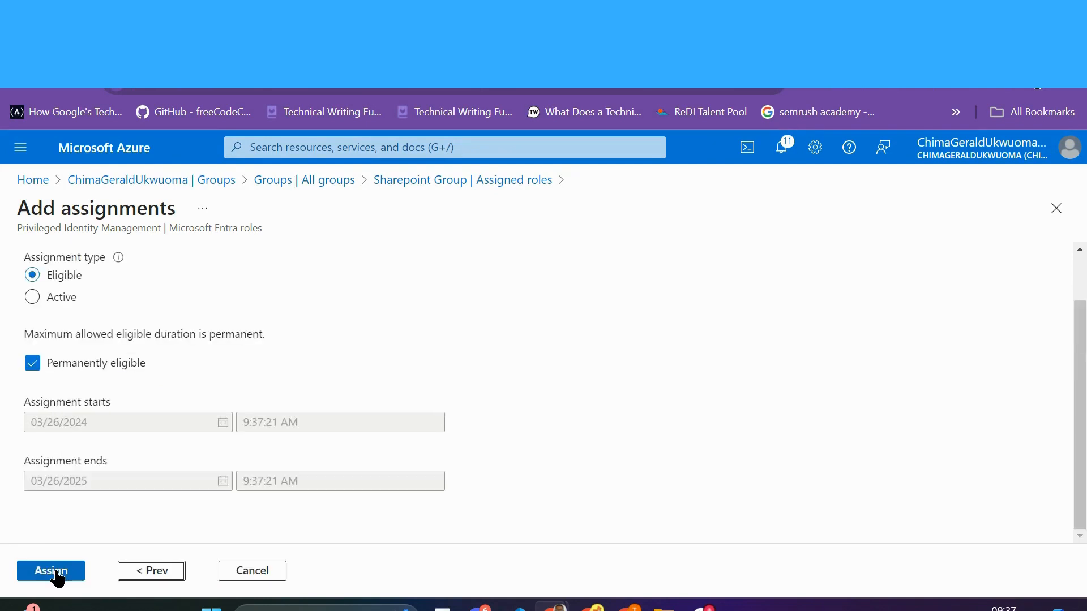
left_click(60, 572)
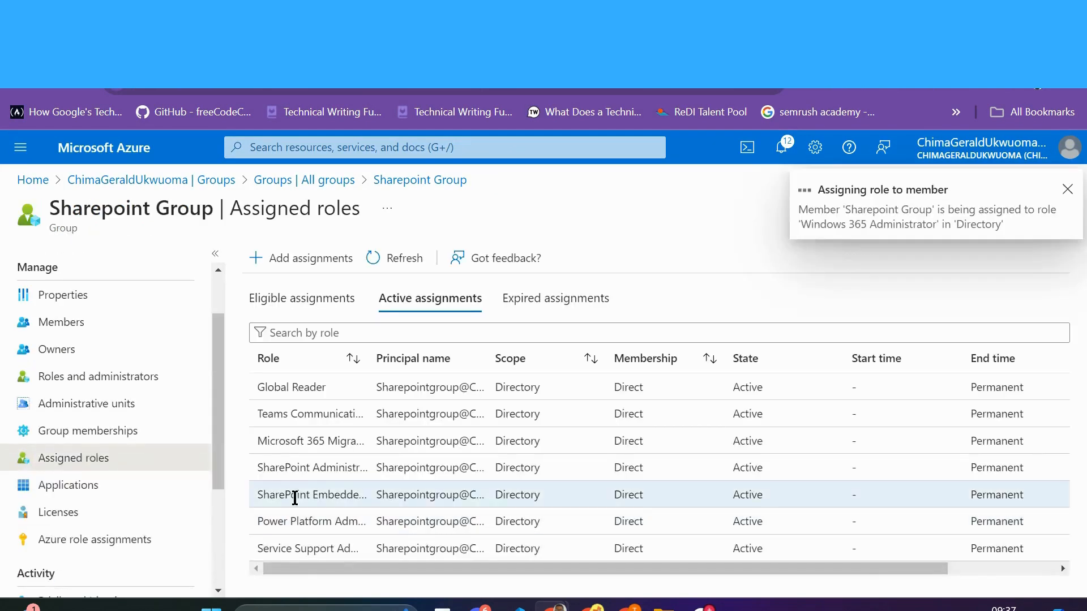
Step: Refresh Assigned roles and find Windows 365 Administrator under Eligible assignments as permanent and directory-scoped
left_click(411, 264)
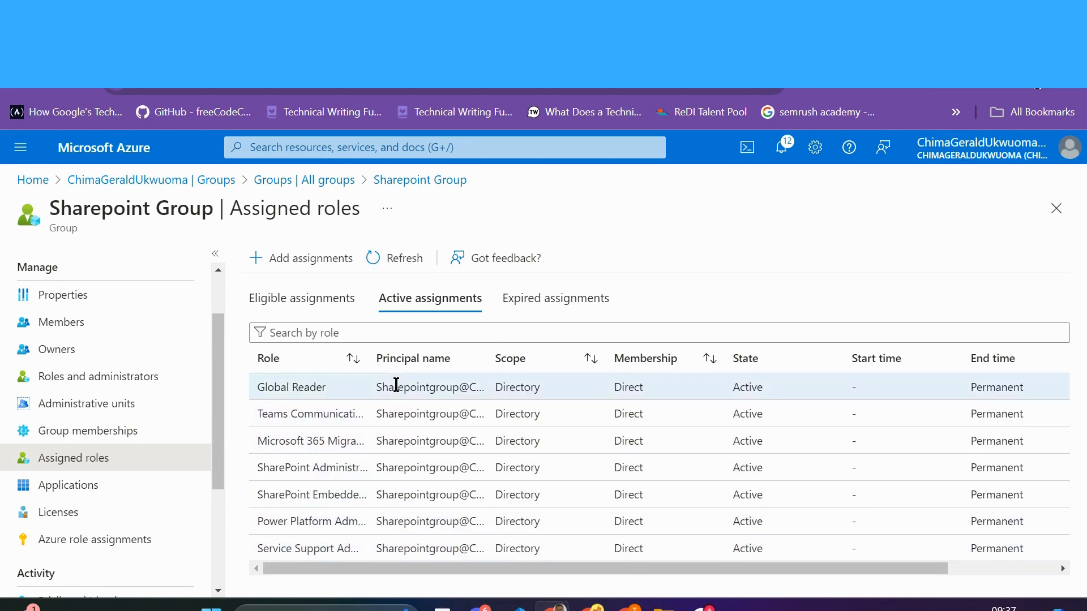
left_click(403, 264)
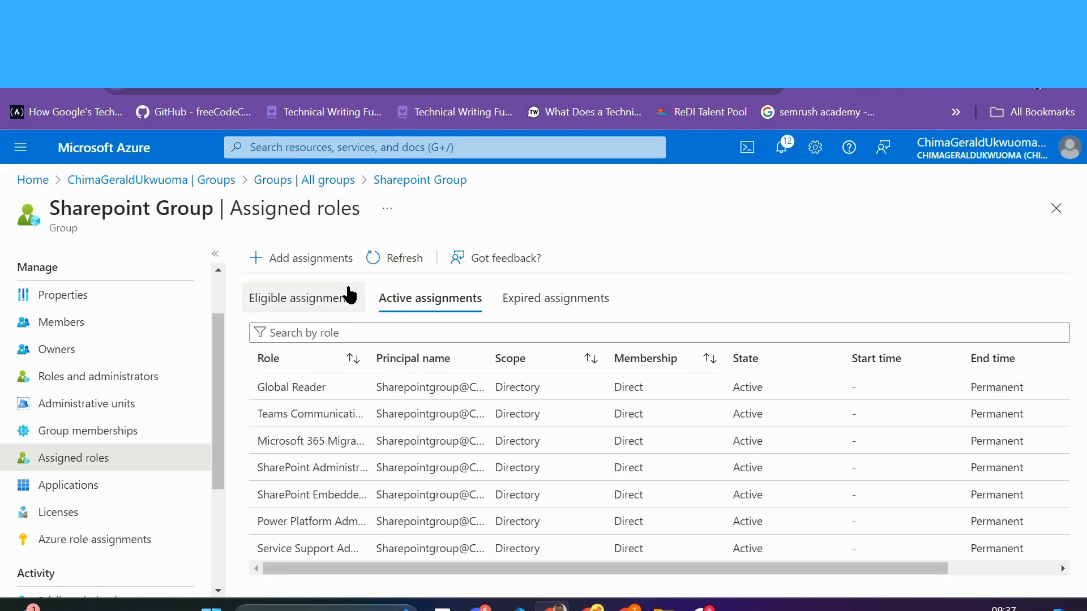
left_click(317, 303)
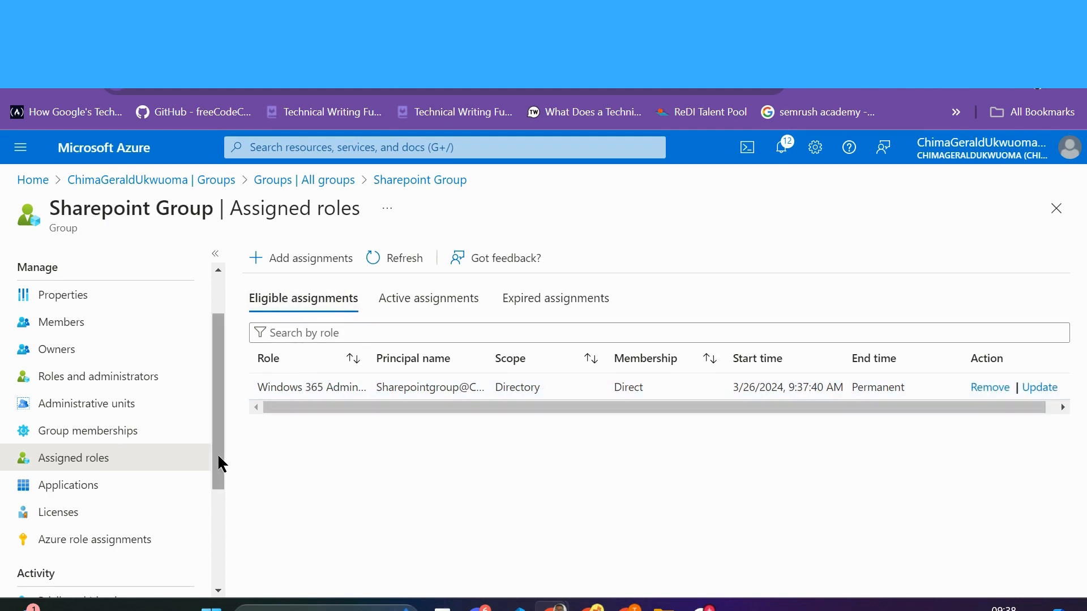
left_click_drag(218, 463, 216, 417)
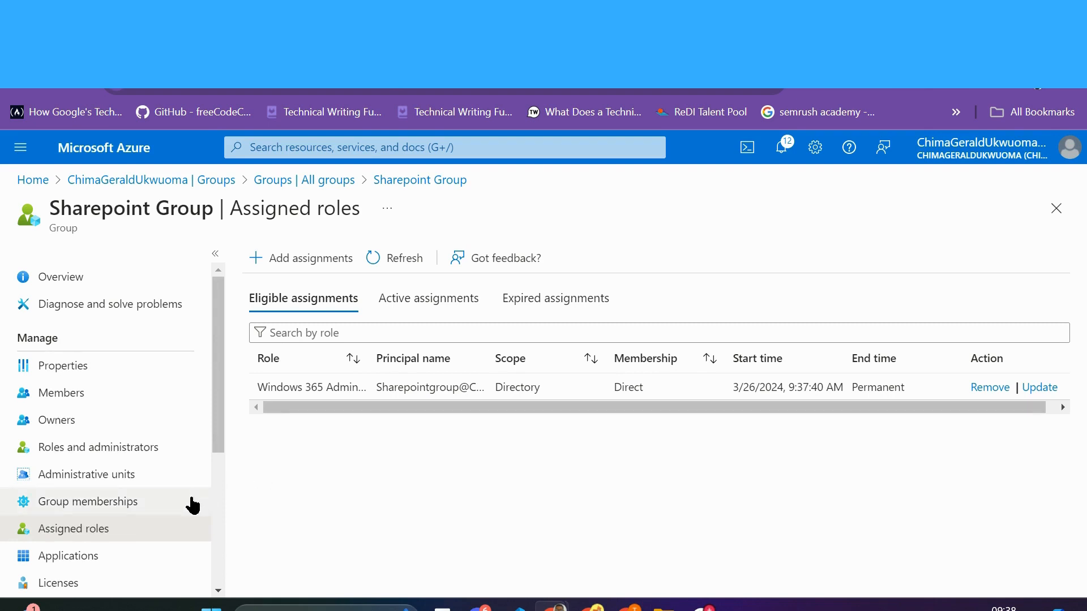
Step: Assign Microsoft Entra ID P2 with Entra ID P1 and Defender Discovery off; confirm it's active
left_click(56, 584)
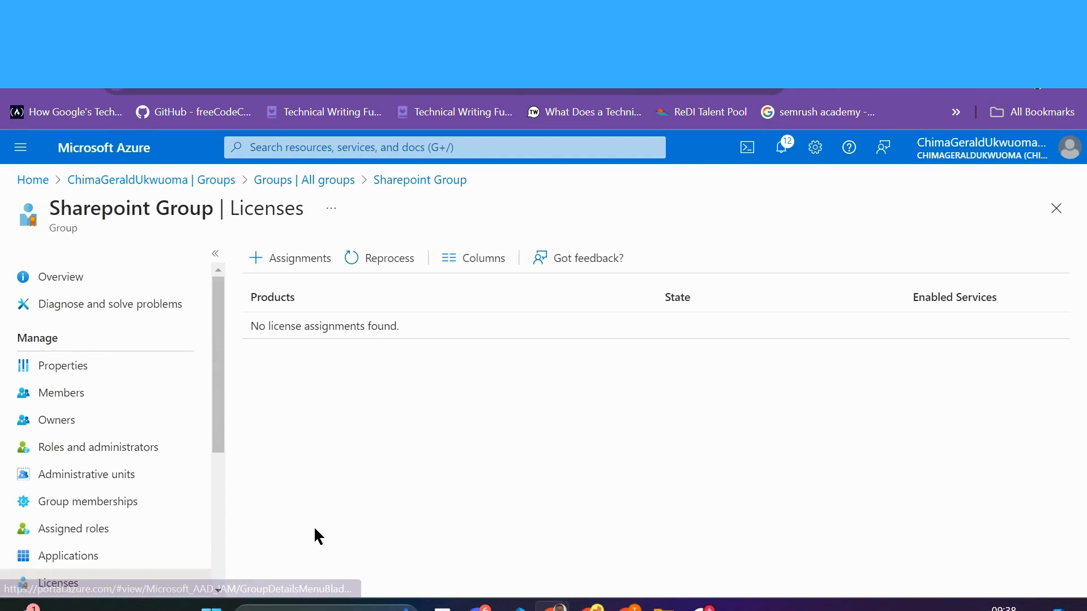
left_click(284, 257)
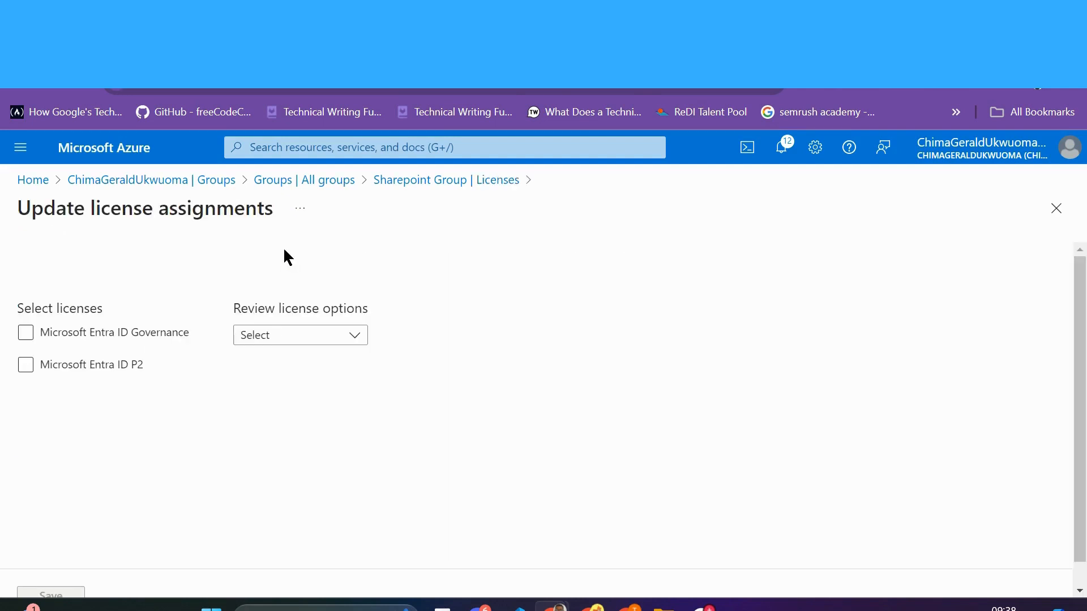
left_click(29, 368)
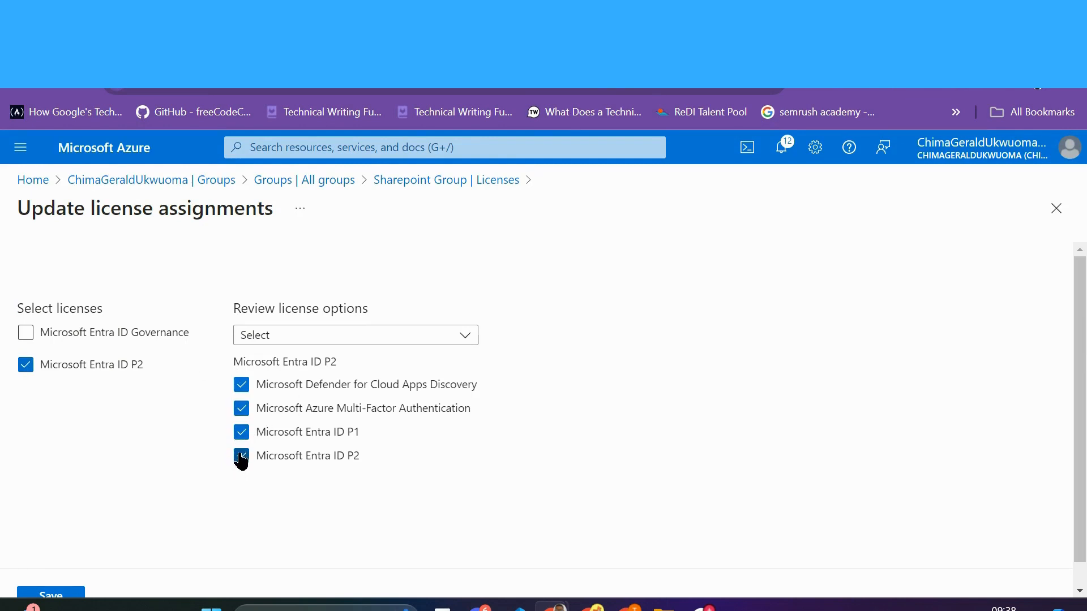
left_click(242, 434)
left_click(242, 385)
scroll(104, 527, "down", 1)
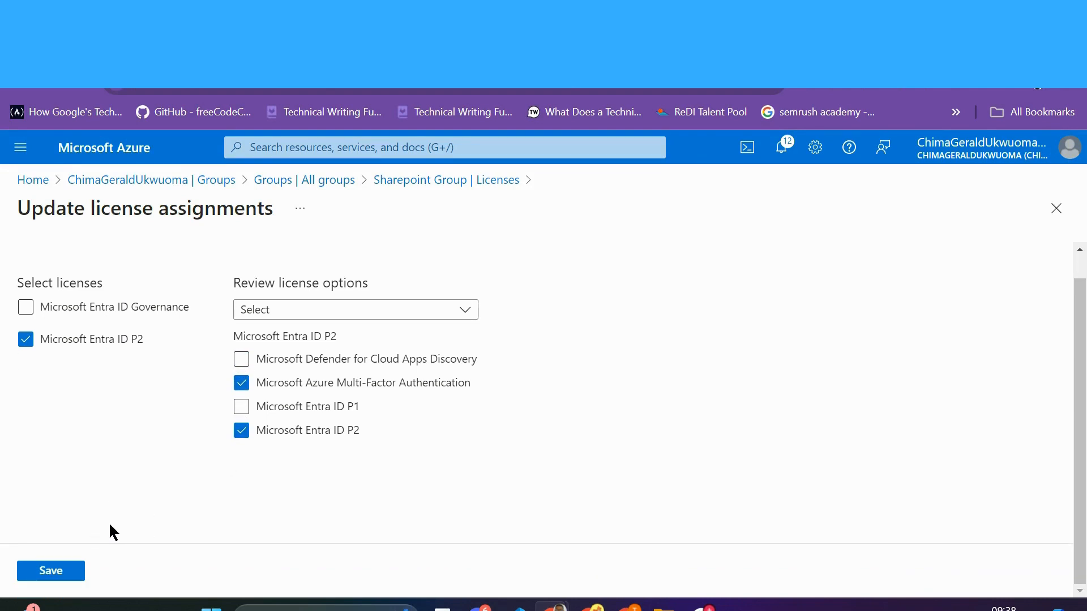
left_click(51, 572)
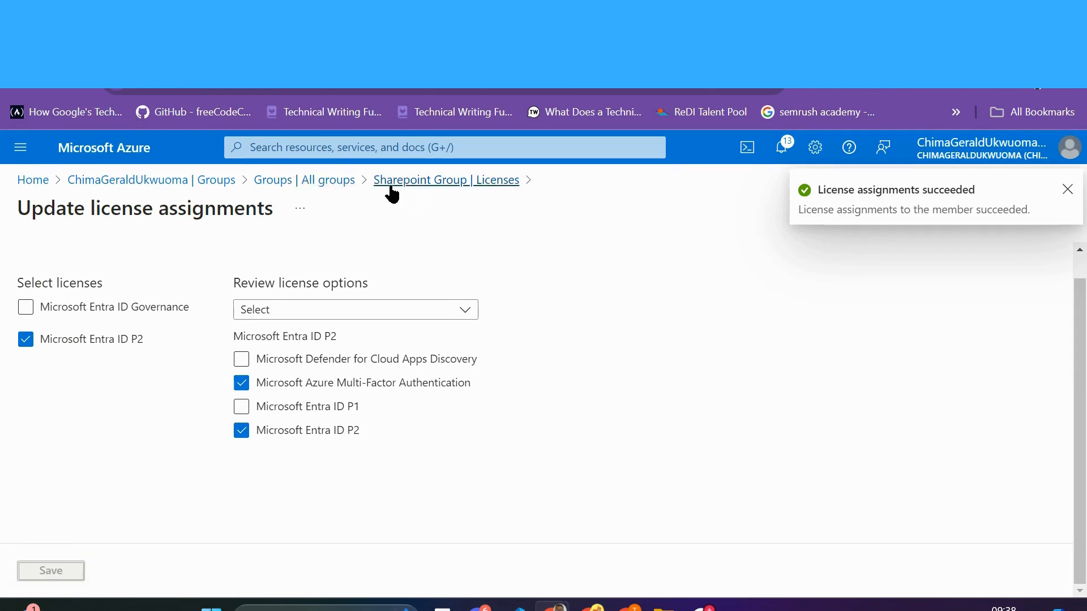
left_click(425, 181)
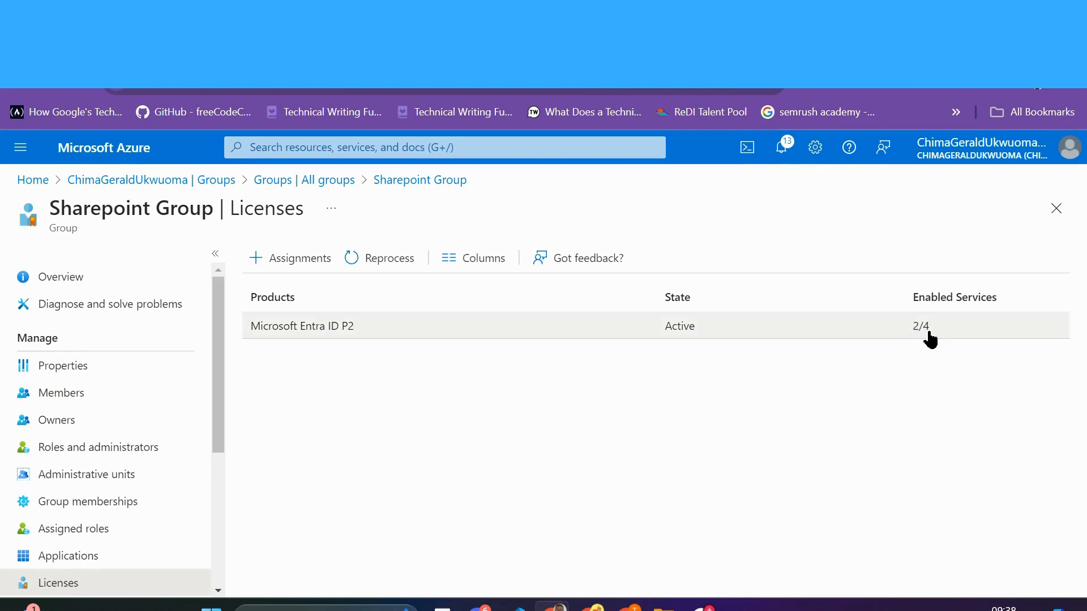
left_click_drag(216, 419, 222, 380)
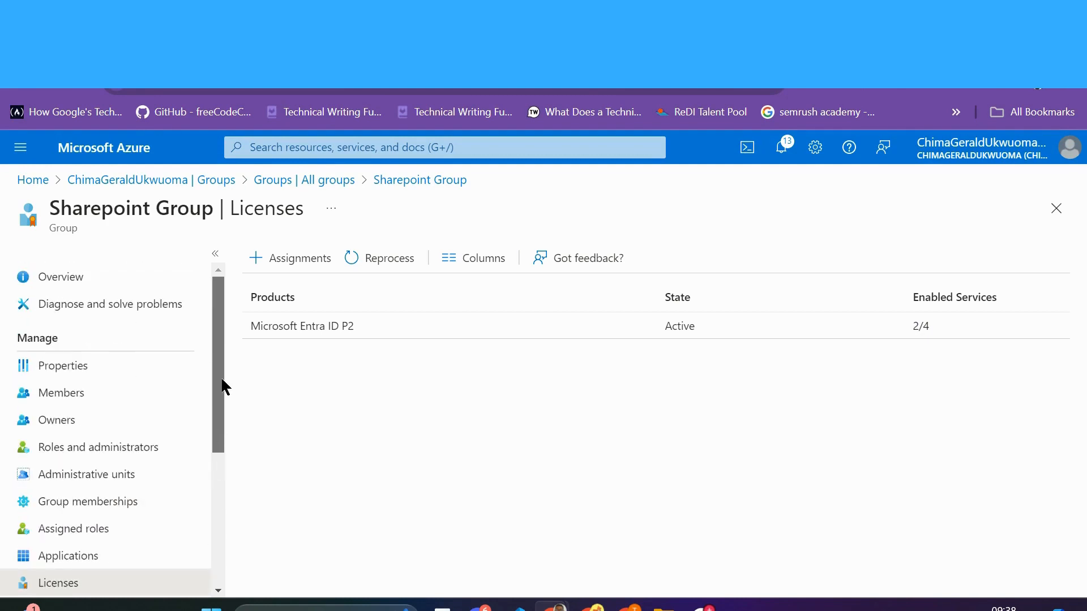
Step: From the Entra ID overview, list the six administrative units, including Field Support Engineers
left_click(219, 183)
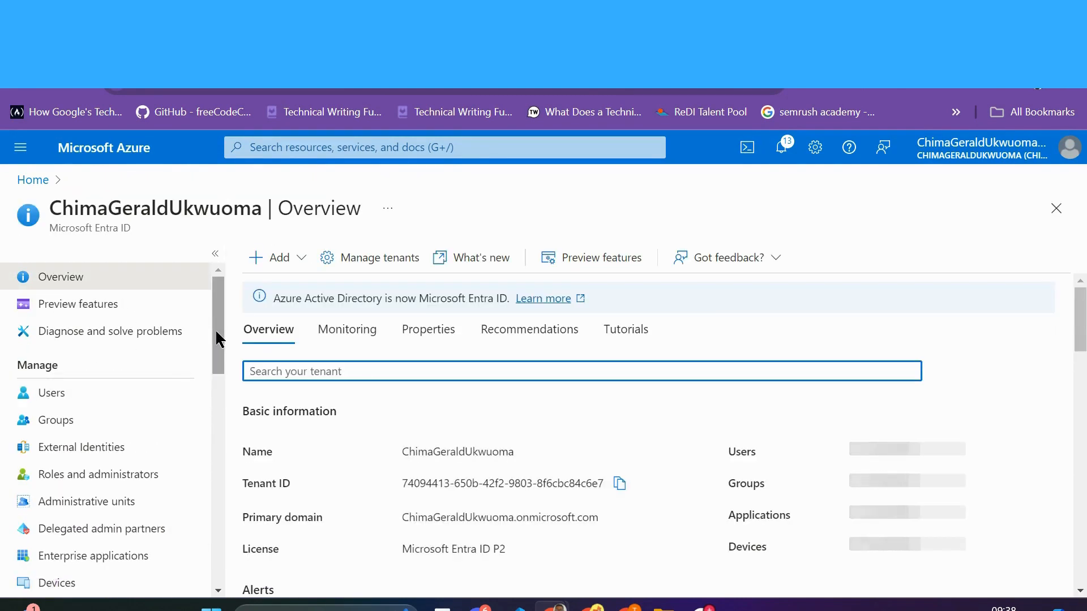
mouse_move(217, 340)
left_mouse_down()
mouse_move(236, 444)
mouse_move(227, 327)
left_mouse_up()
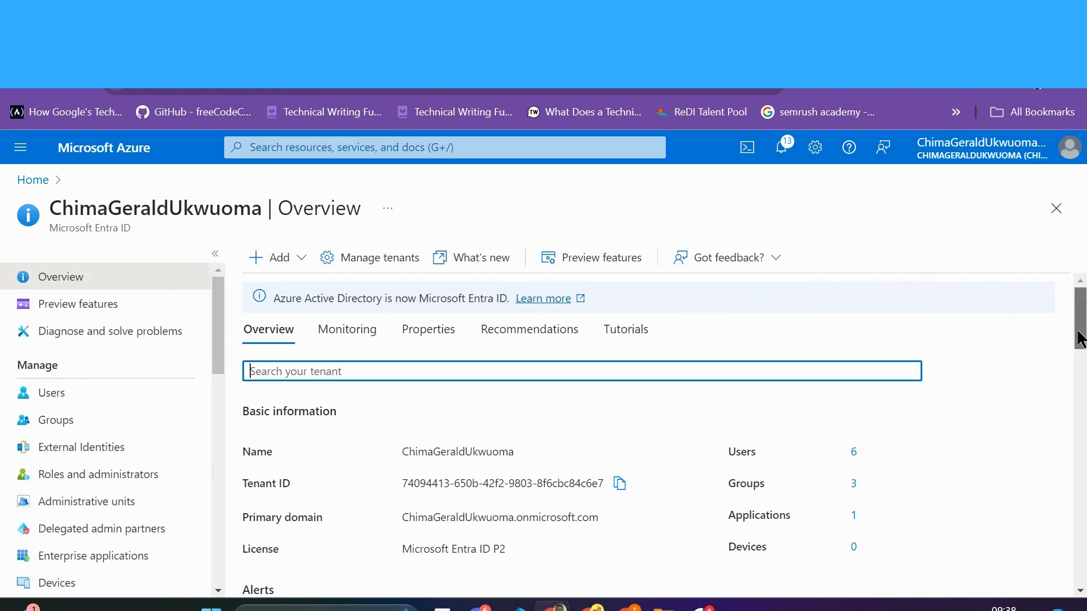
scroll(1077, 340, "down", 2)
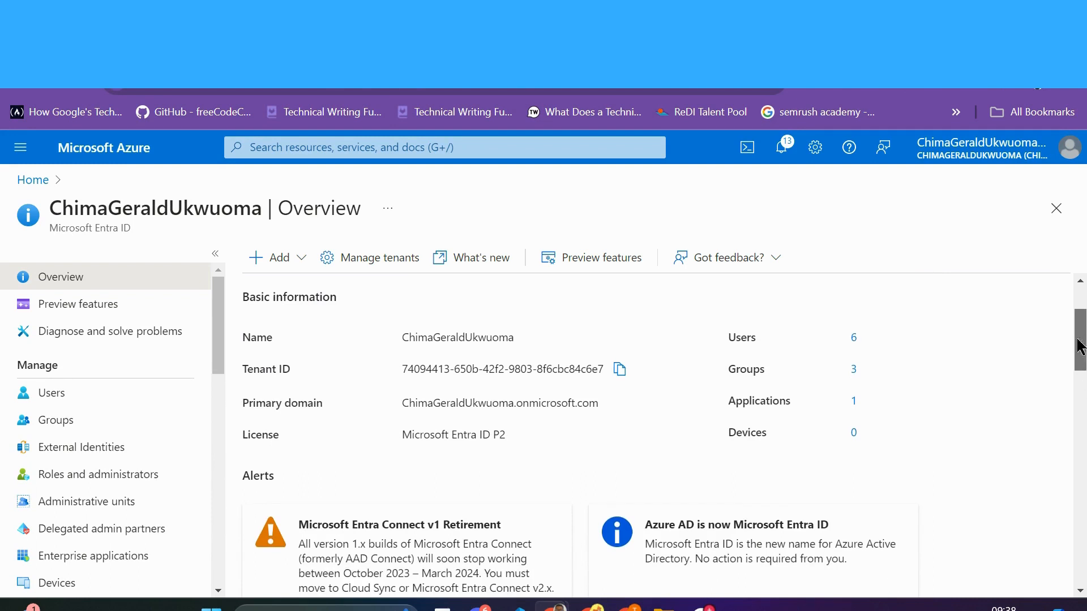
scroll(1081, 349, "down", 1)
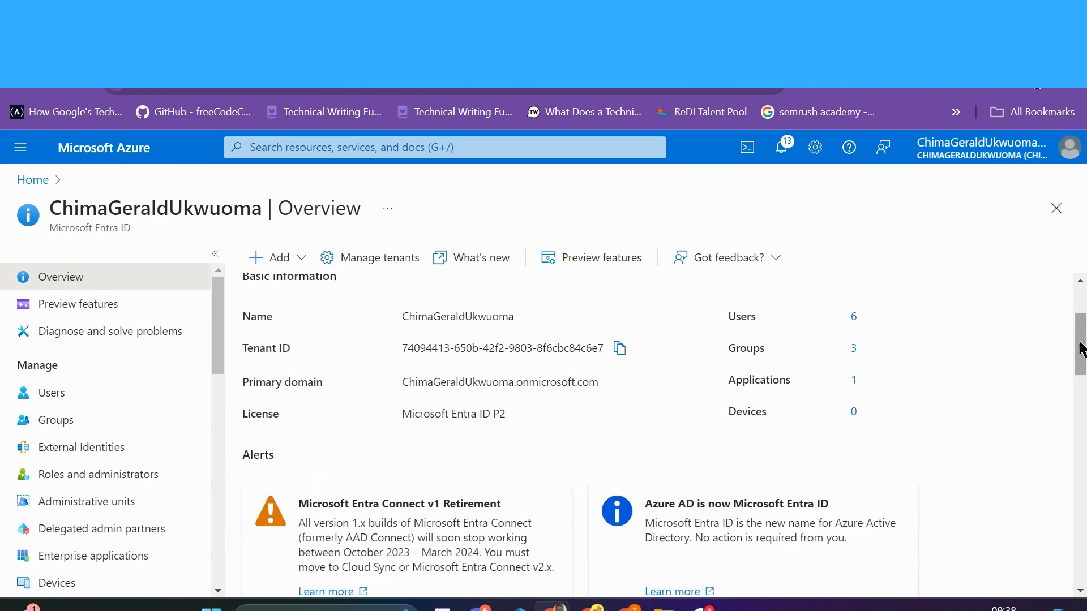
left_click_drag(1081, 349, 1077, 309)
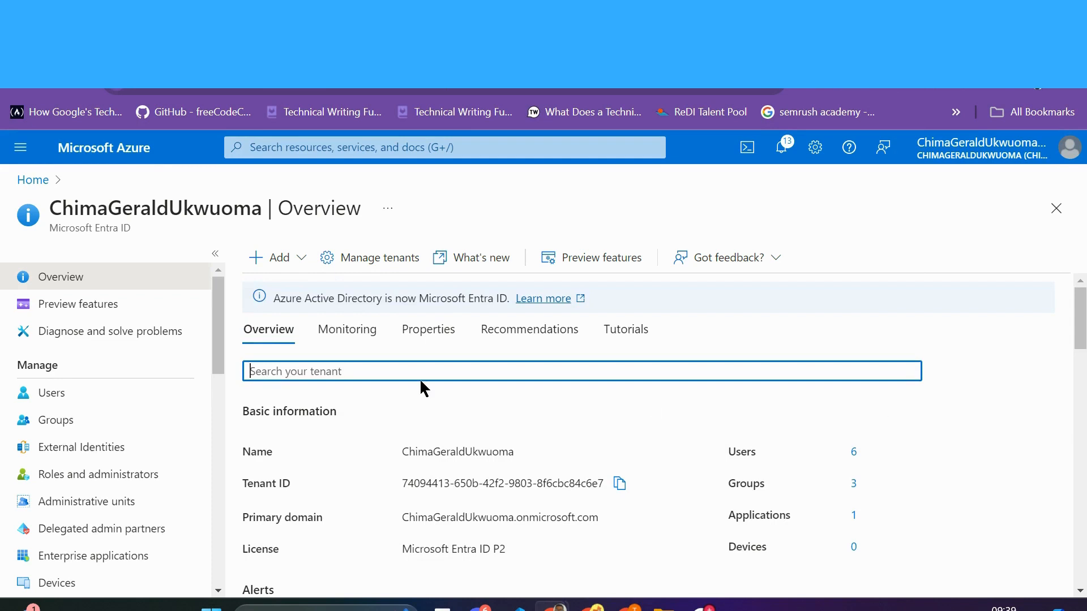
scroll(218, 344, "down", 1)
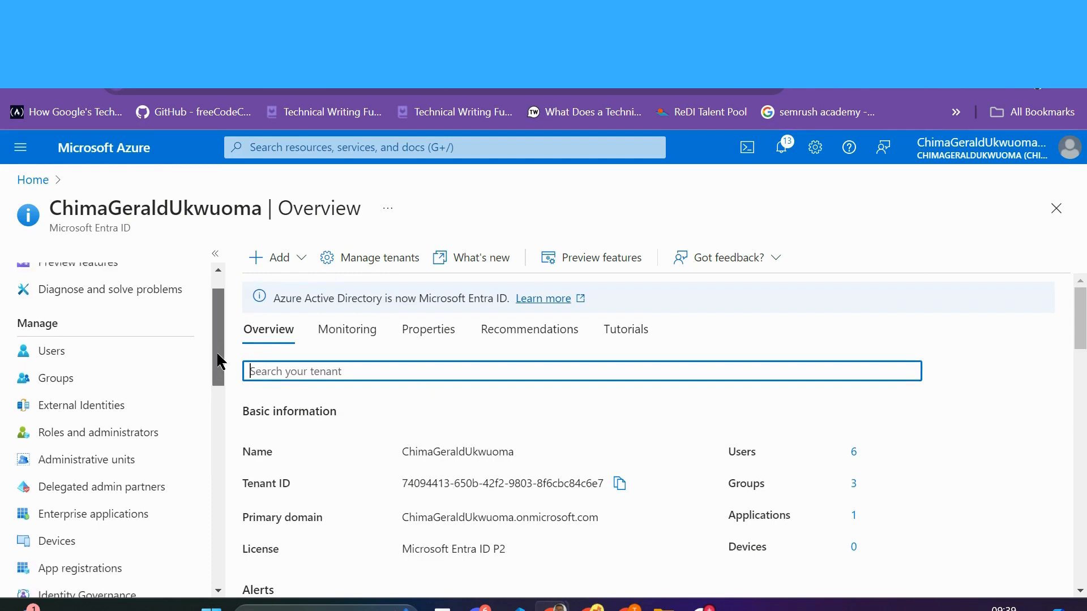
scroll(218, 343, "up", 1)
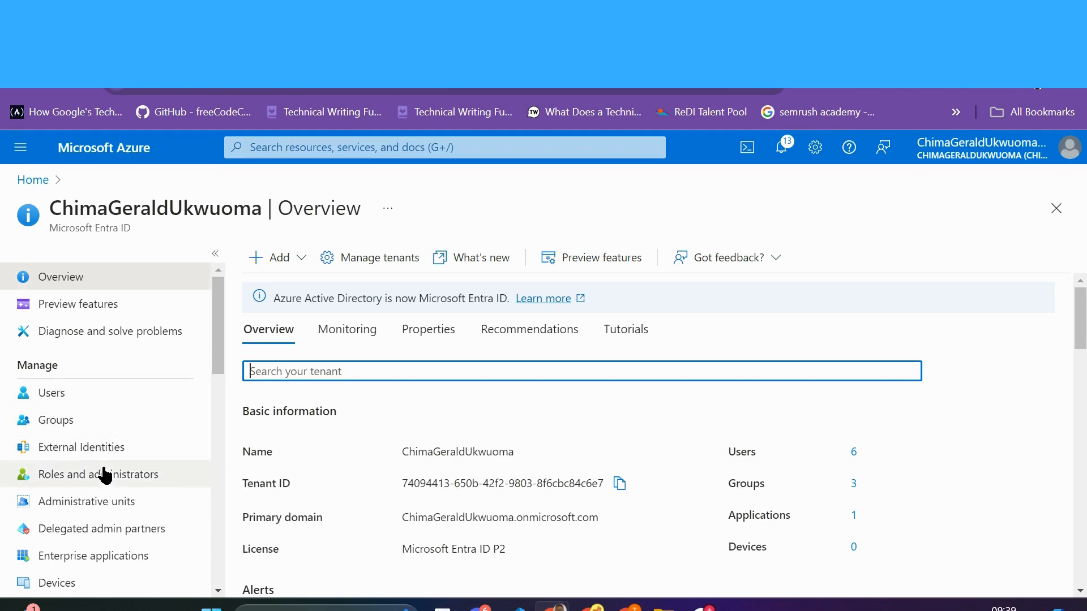
left_click(123, 505)
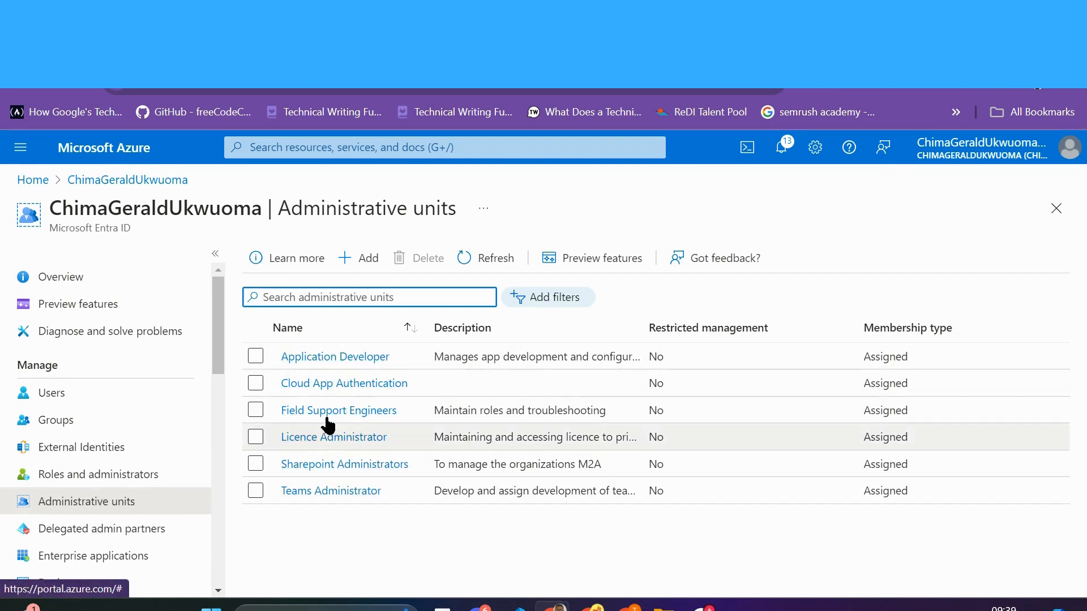
Step: Start a new administrative unit from the Administrative units toolbar
left_click(368, 261)
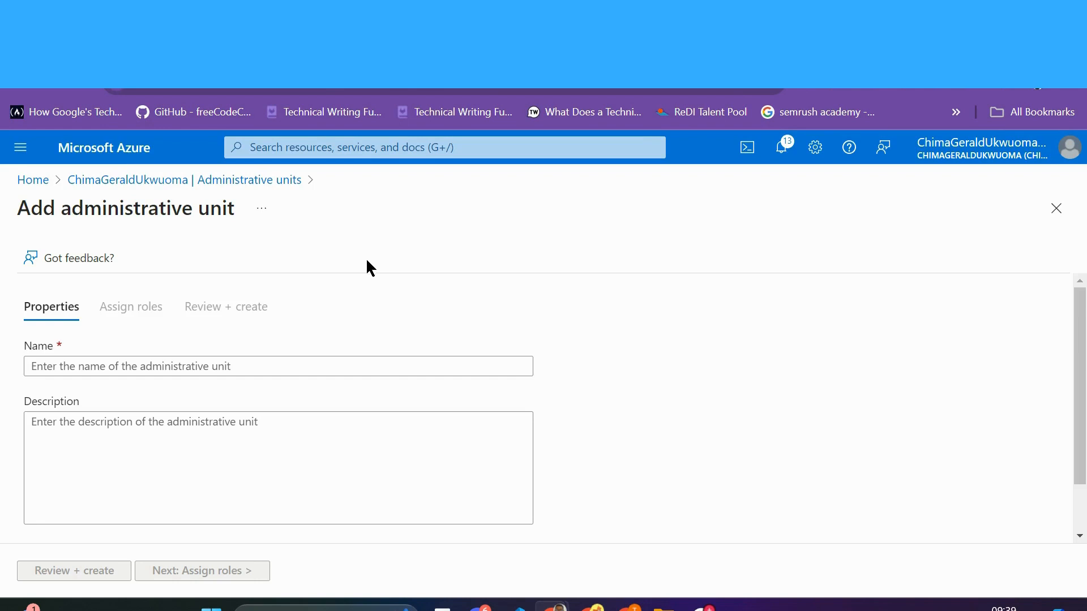
Step: Name the unit 'Cloud Management Monitoring' with description 'To monitor all cloud activities.'
left_click(201, 366)
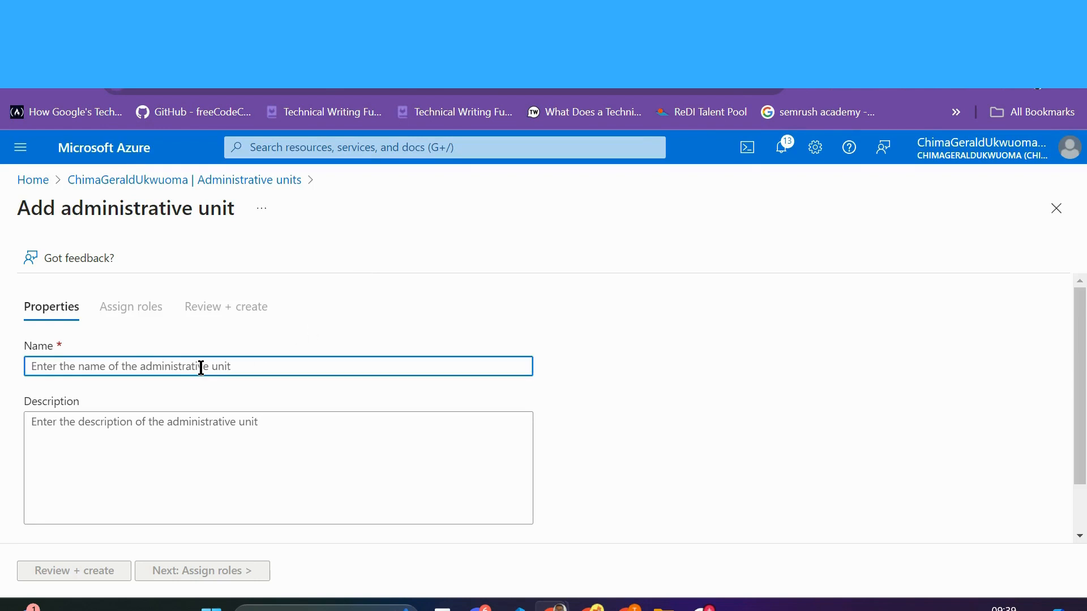
type("C")
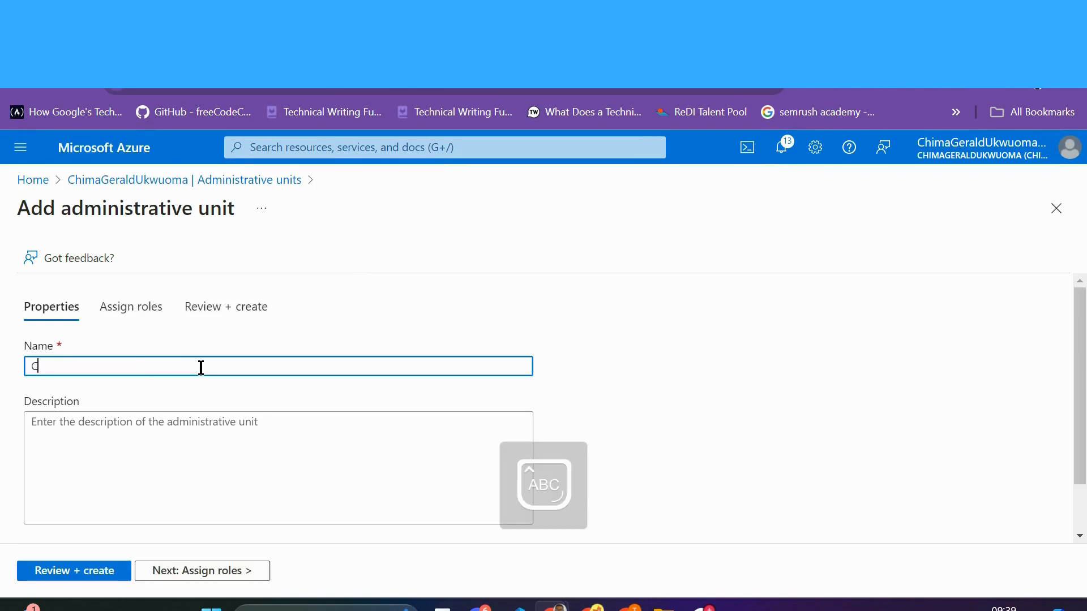
type("loud Management")
type(" U")
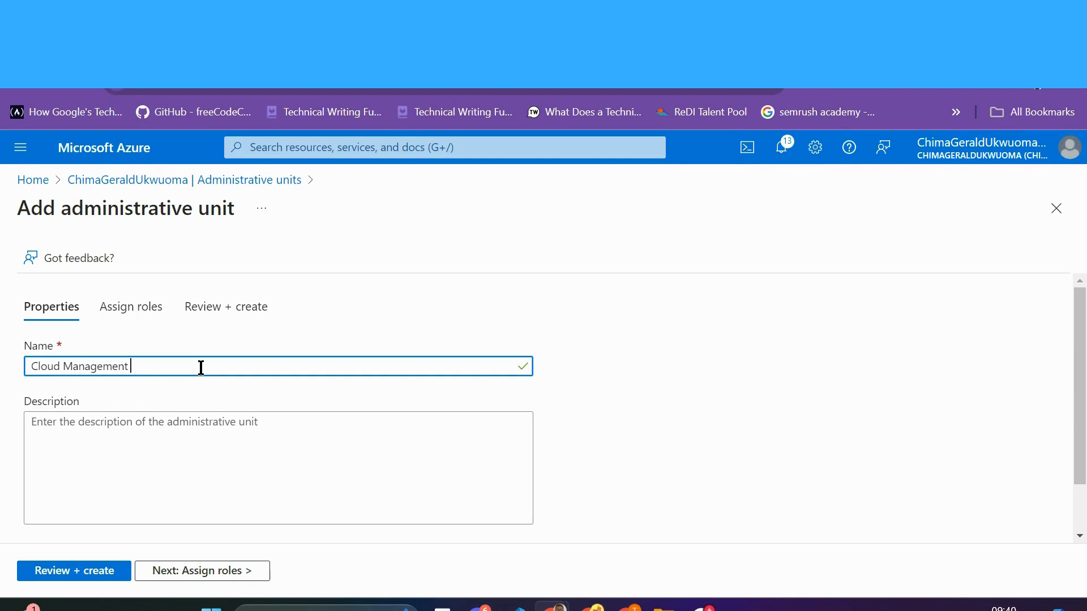
type("M")
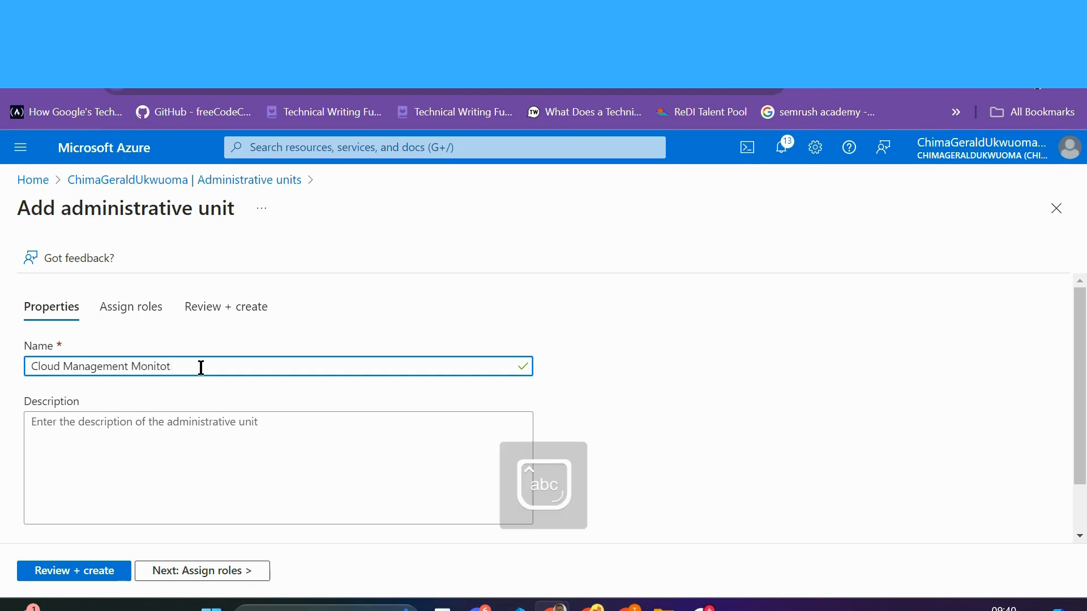
type("onitot")
key("BackSpace")
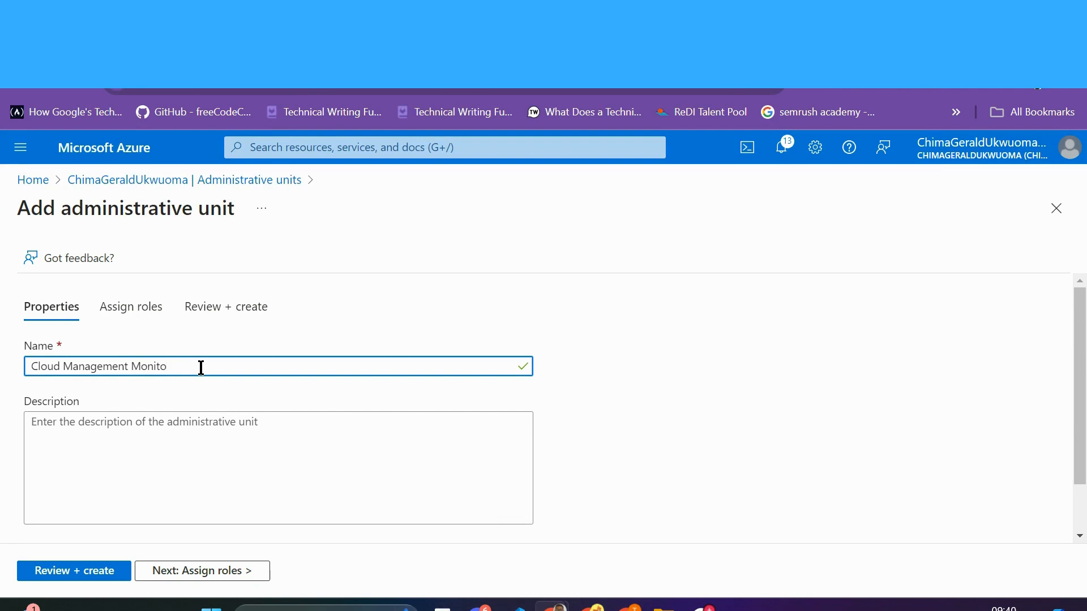
type("ring")
left_click(140, 440)
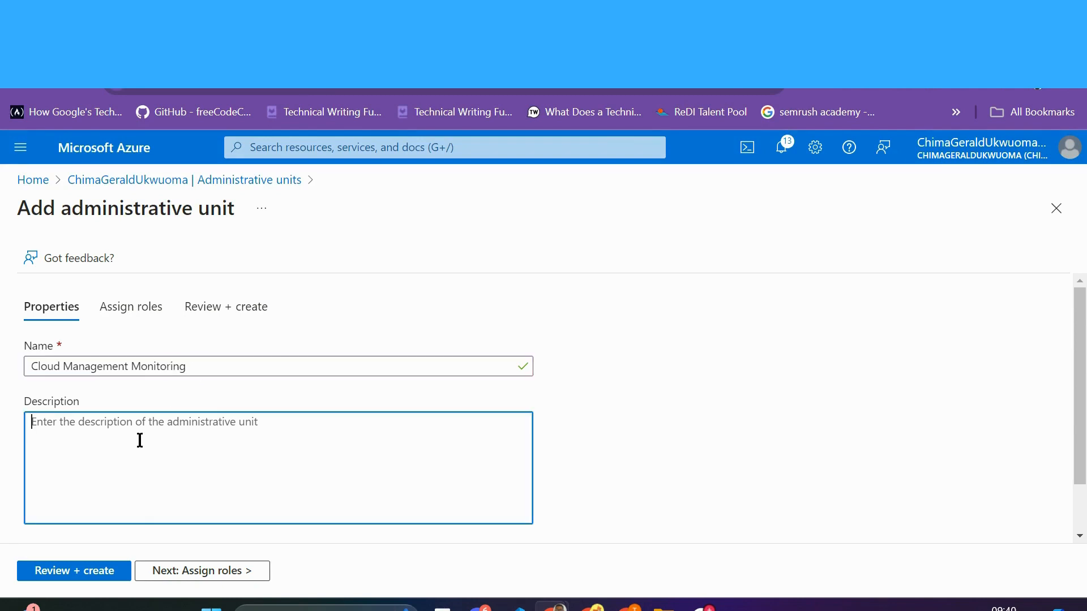
type("To moni")
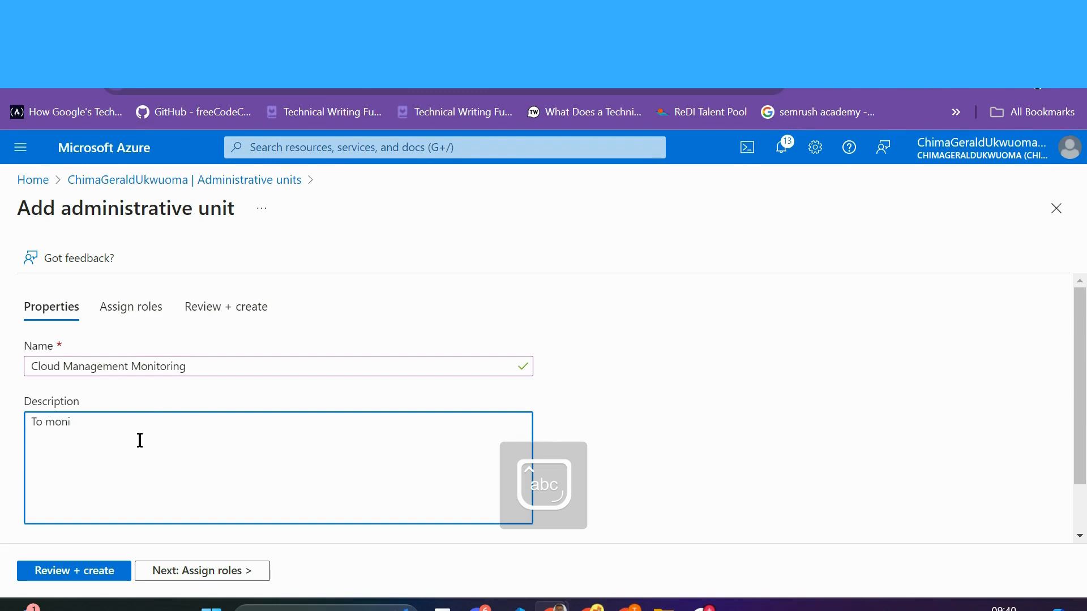
type("tor all cl")
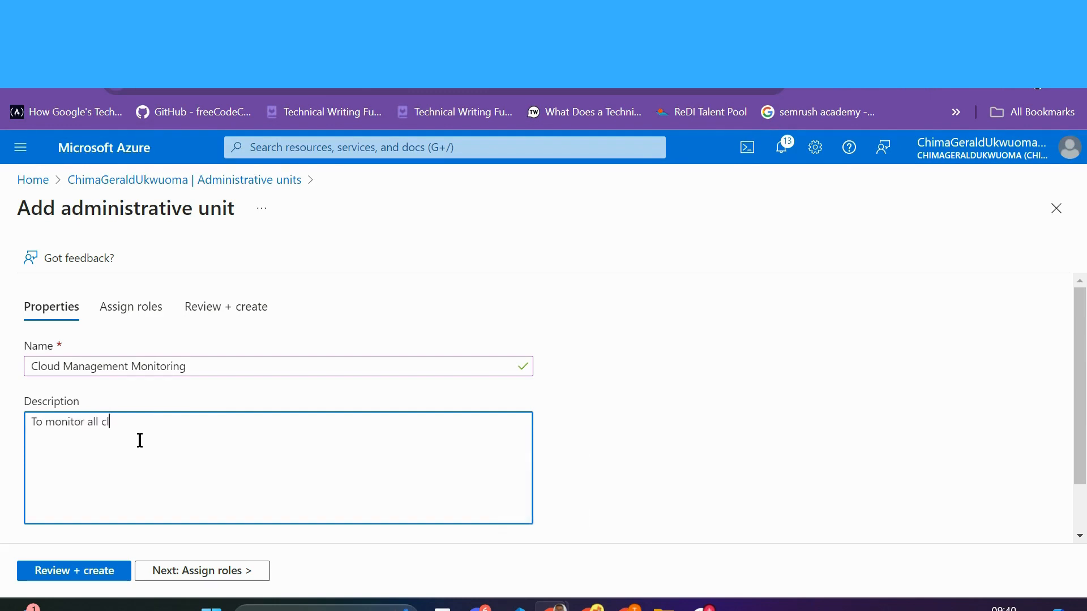
type("oud activities and send")
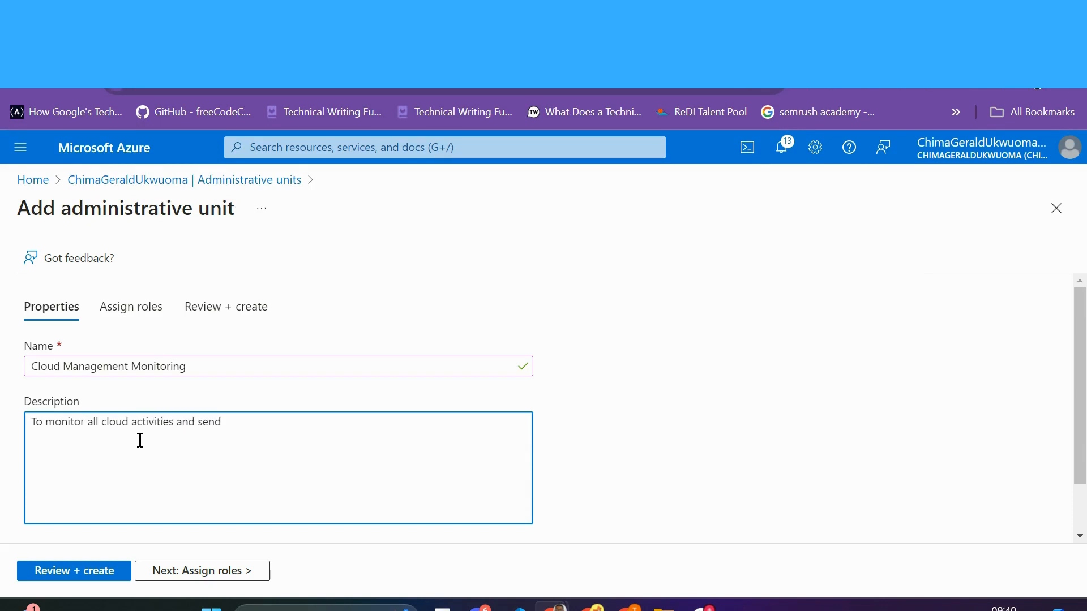
key("BackSpace")
key("BackSpace")
key("BackSpace")
key("BackSpace")
key("BackSpace")
key("BackSpace")
key("BackSpace")
Step: Leave Restricted management set to No for the unit
scroll(206, 459, "down", 1)
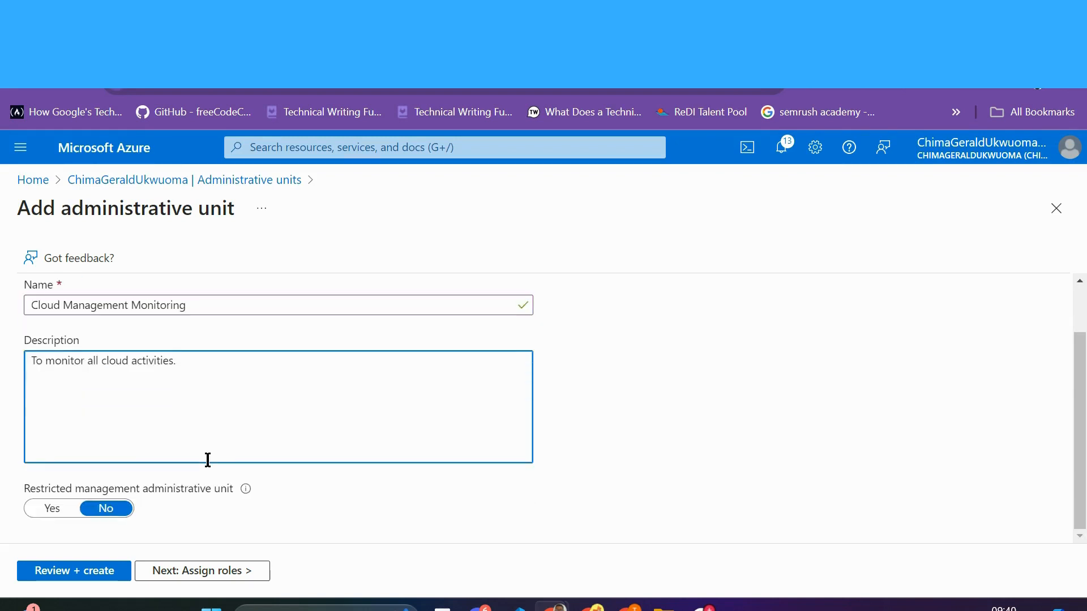
scroll(206, 459, "up", 1)
scroll(208, 460, "down", 1)
left_click(57, 511)
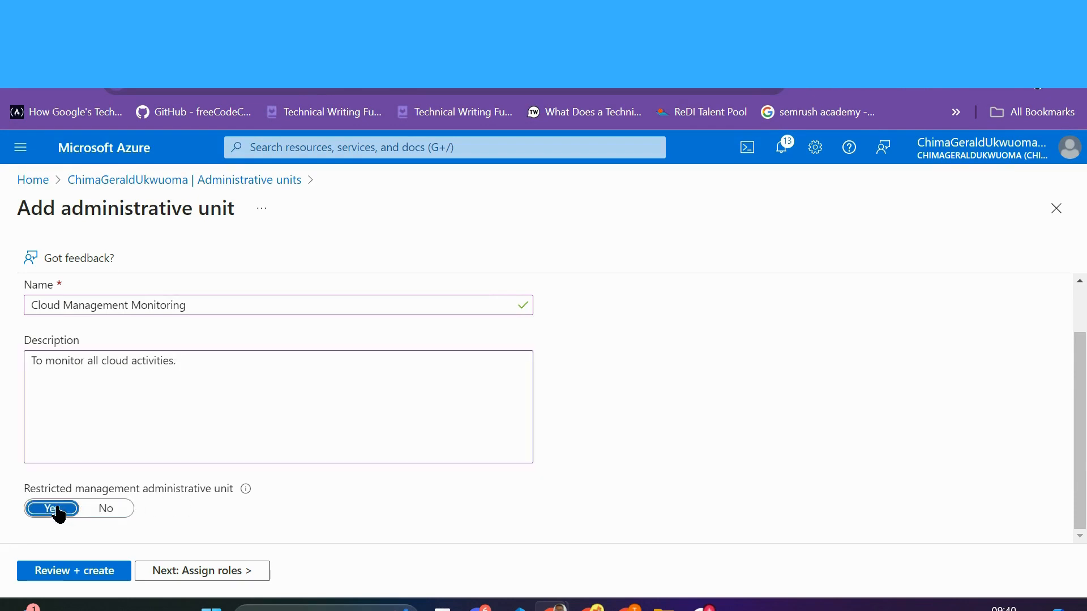
left_click(115, 513)
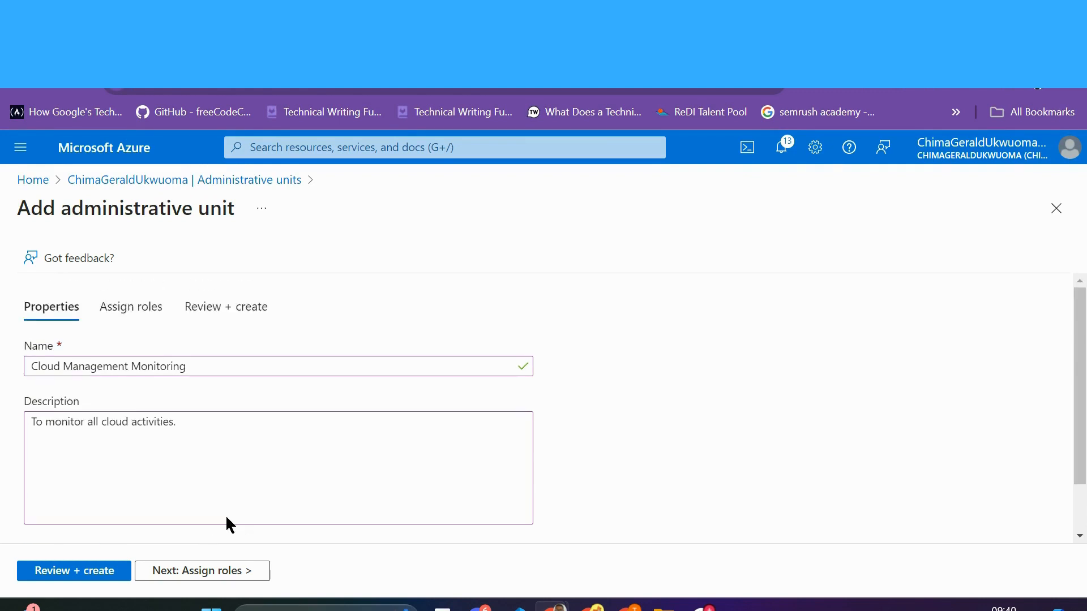
left_click(213, 570)
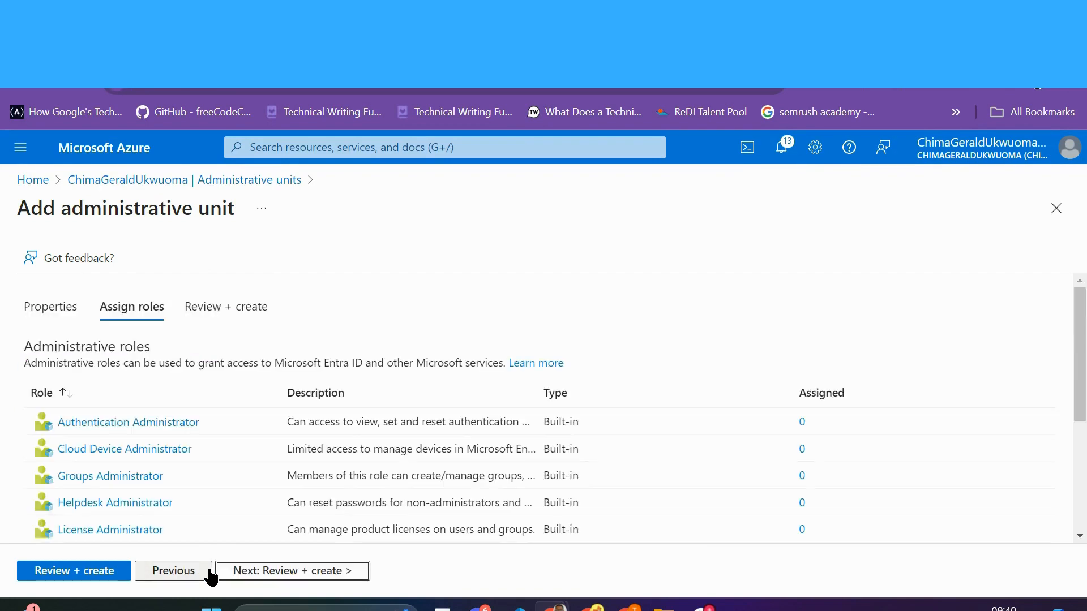
scroll(182, 443, "down", 4)
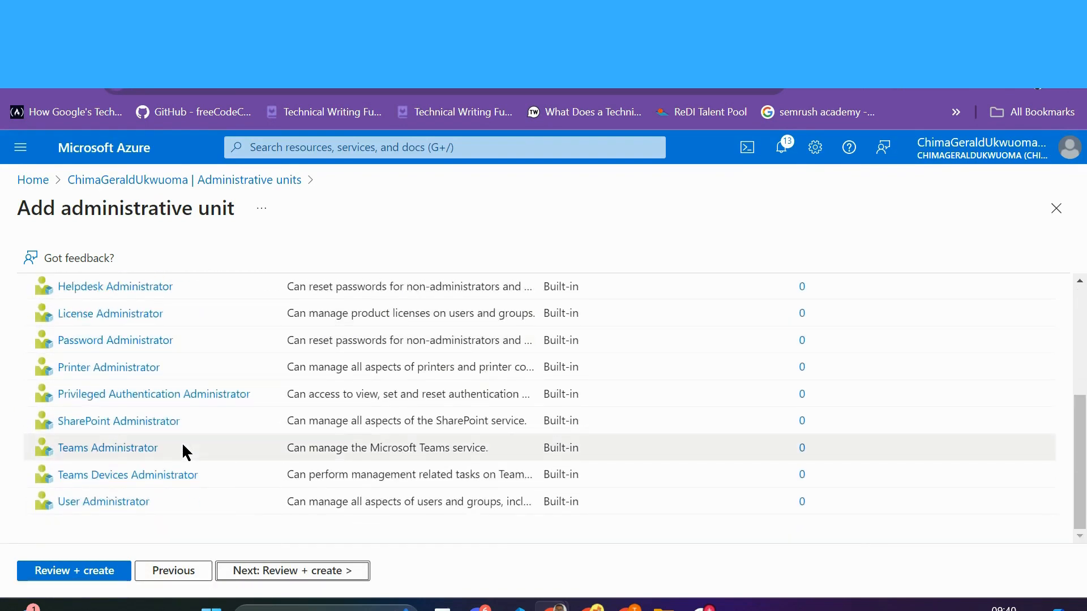
scroll(182, 447, "up", 3)
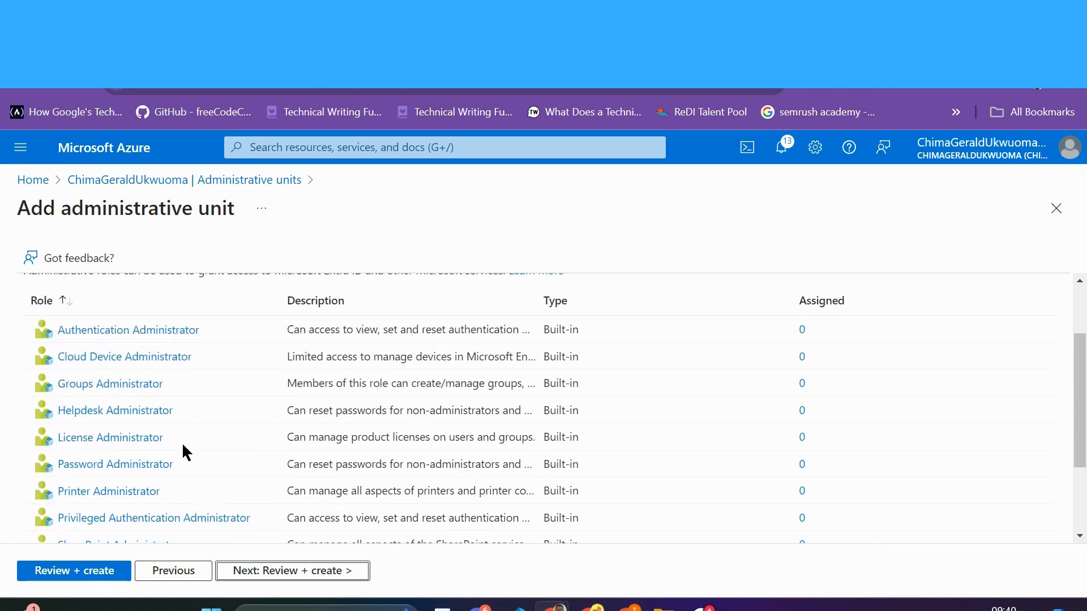
scroll(183, 446, "down", 3)
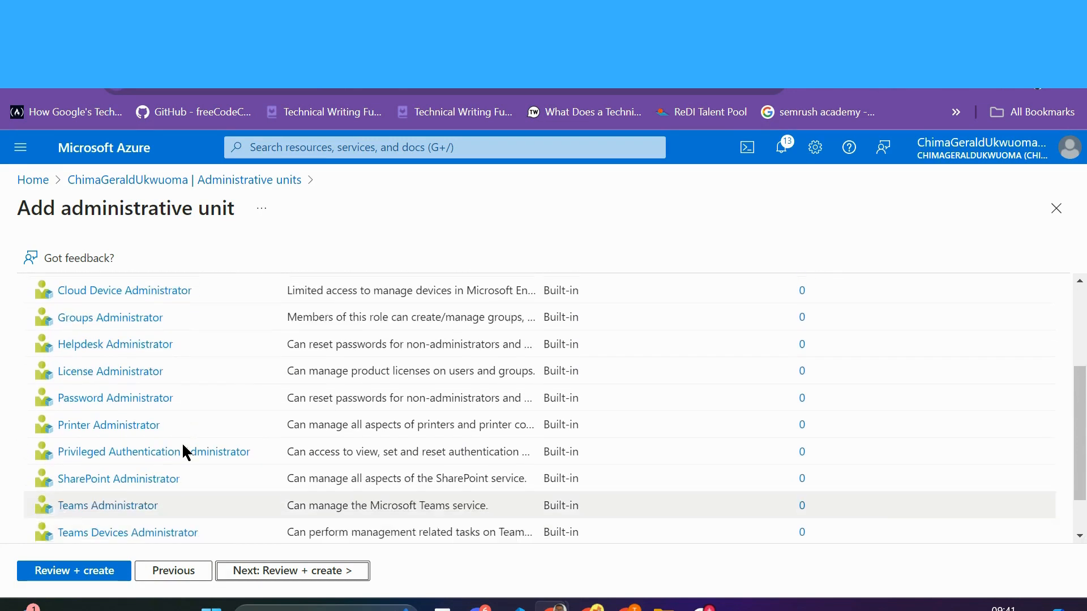
scroll(183, 447, "down", 1)
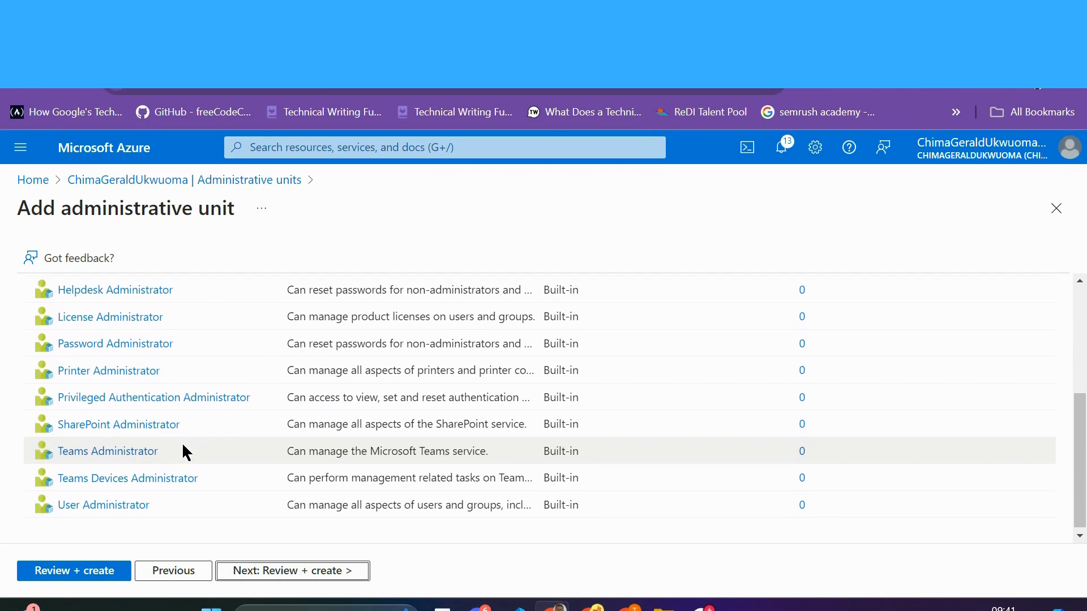
scroll(182, 447, "up", 2)
scroll(183, 446, "up", 2)
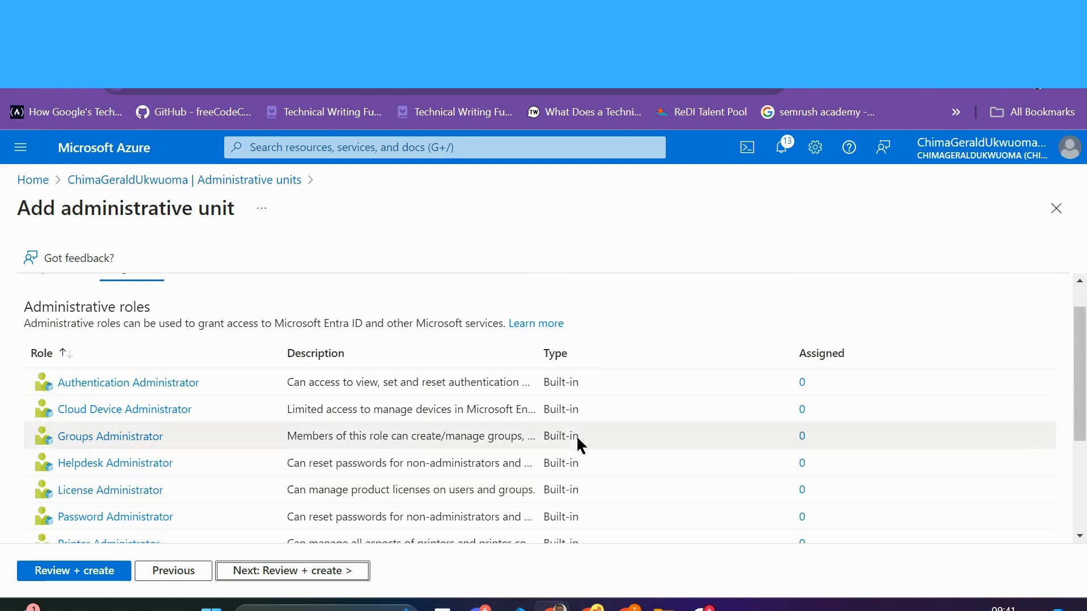
scroll(586, 386, "down", 2)
scroll(585, 386, "up", 2)
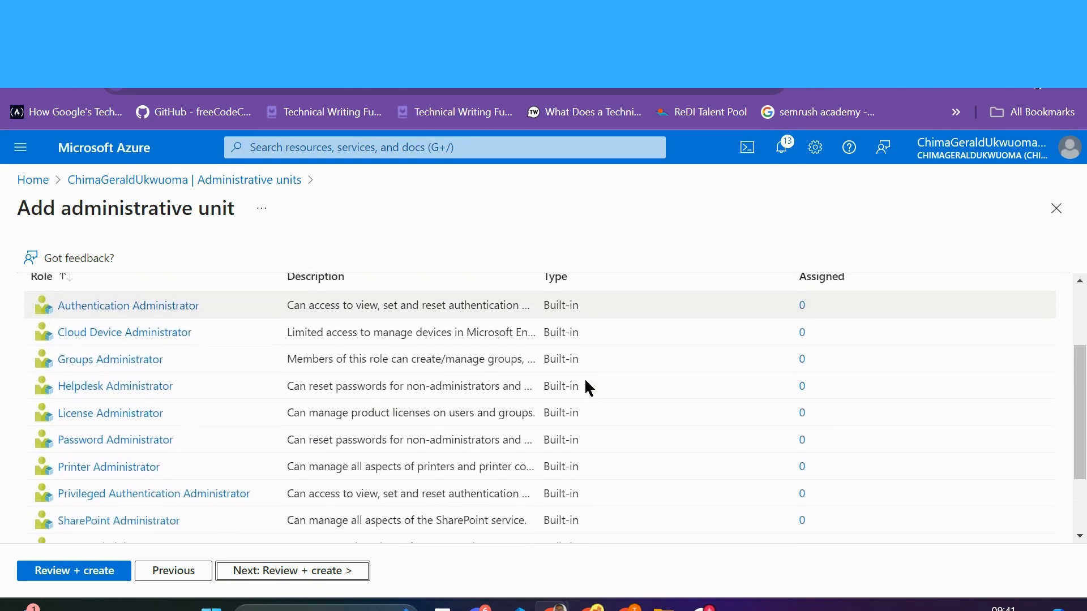
scroll(586, 381, "down", 1)
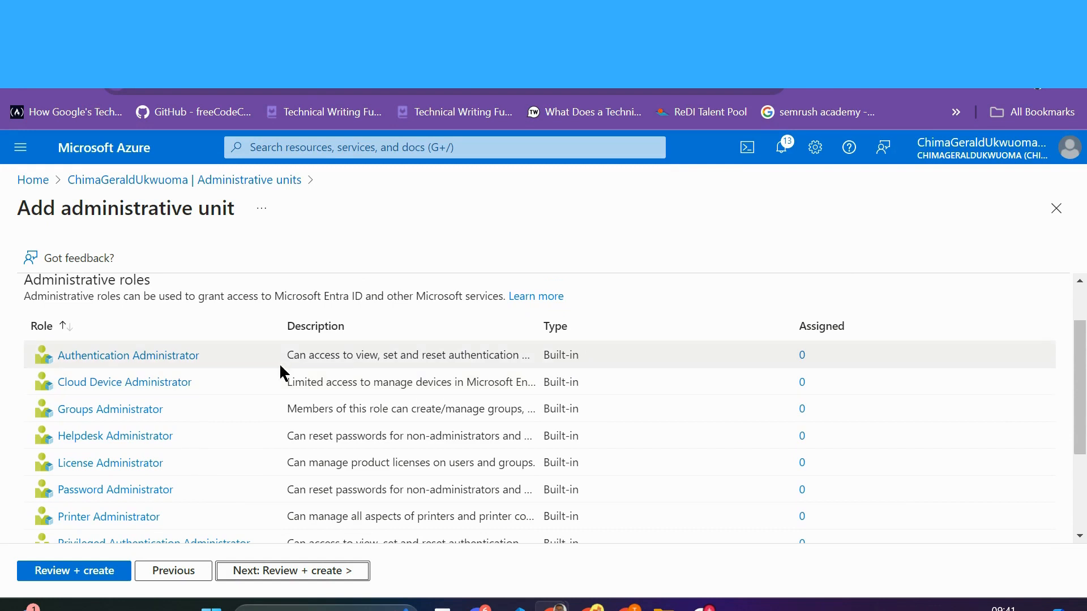
Step: Assign two users to Cloud Device Administrator, unselecting an accidental third user
left_click(154, 383)
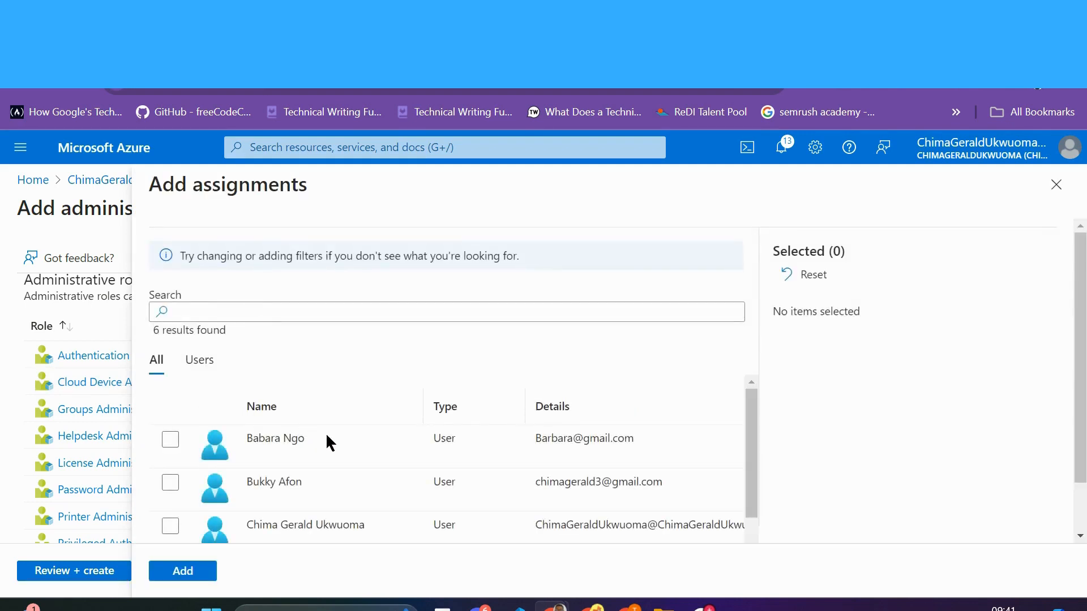
scroll(325, 433, "down", 2)
scroll(325, 432, "down", 3)
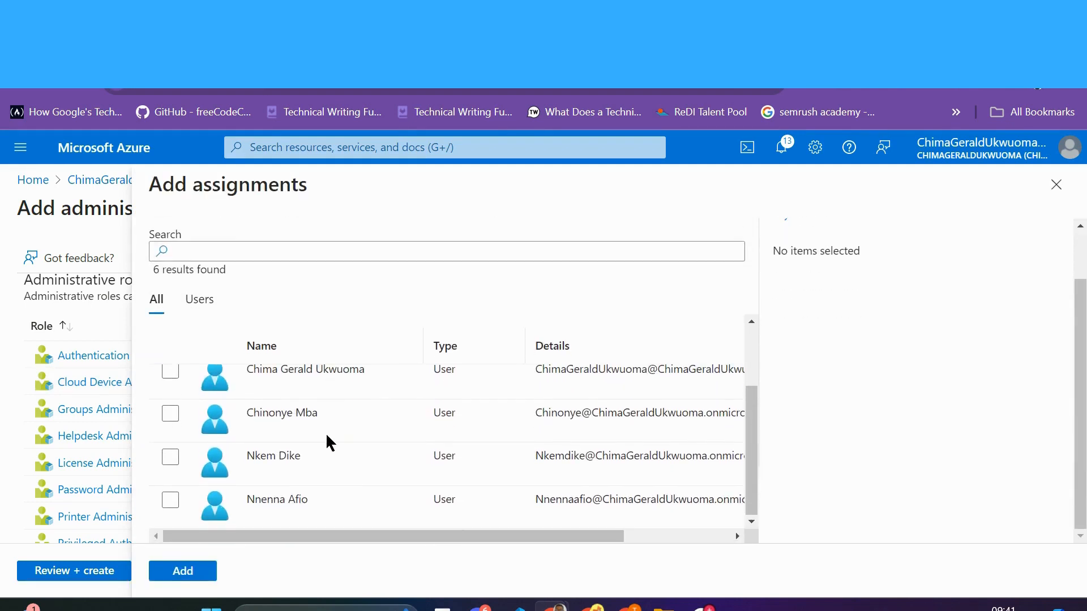
scroll(326, 436, "up", 2)
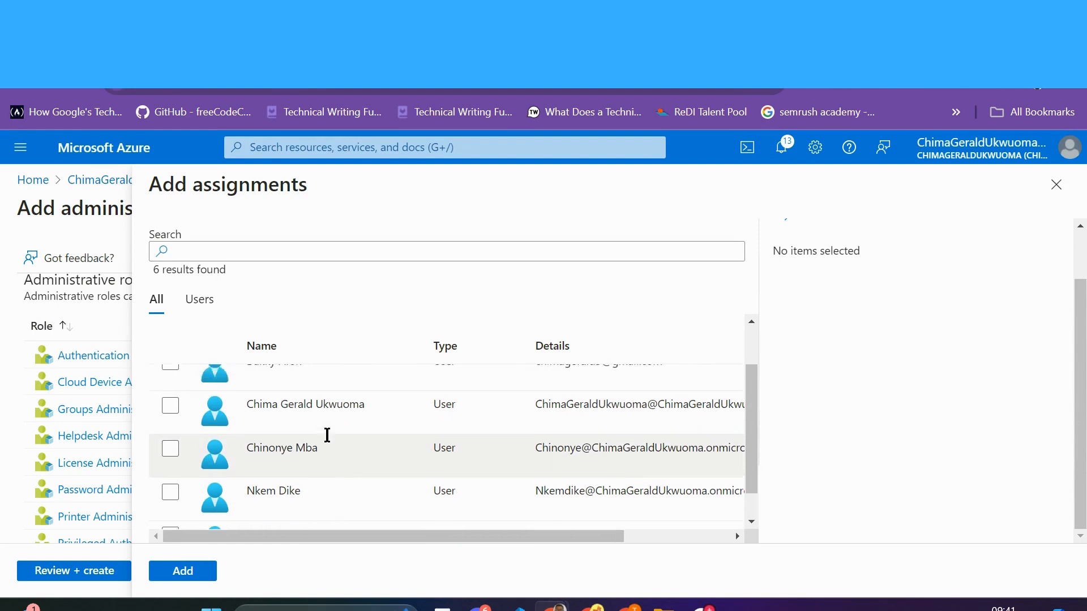
scroll(327, 435, "down", 2)
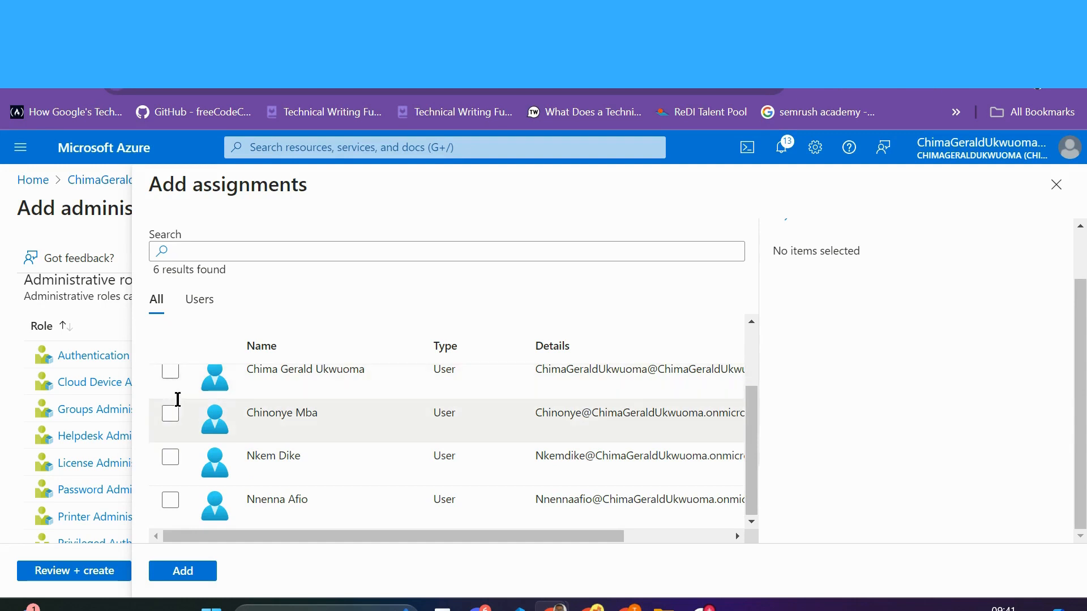
left_click(173, 418)
left_click(171, 458)
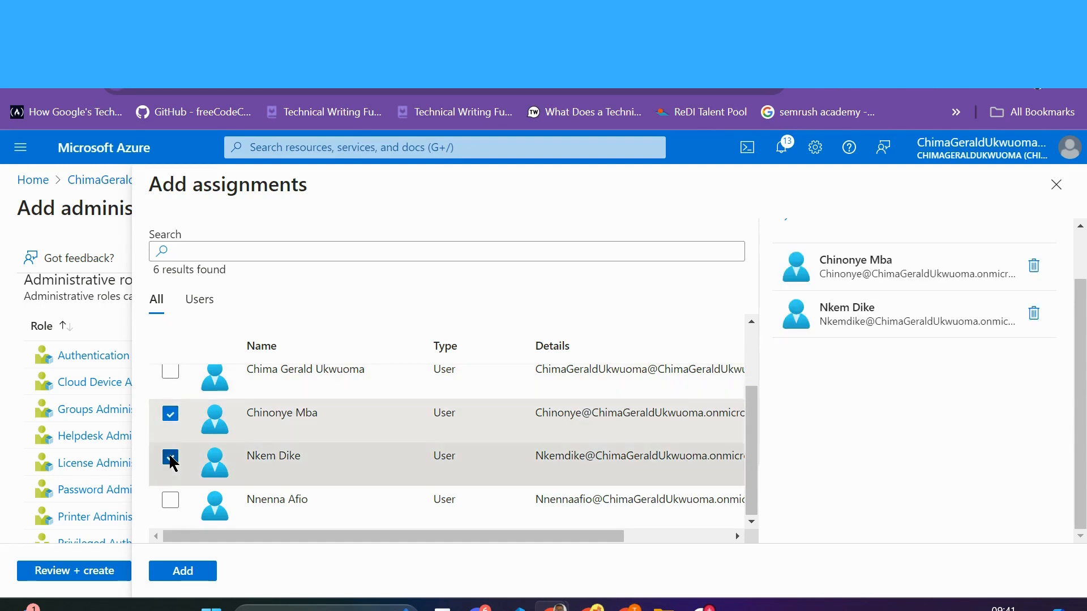
left_click(171, 501)
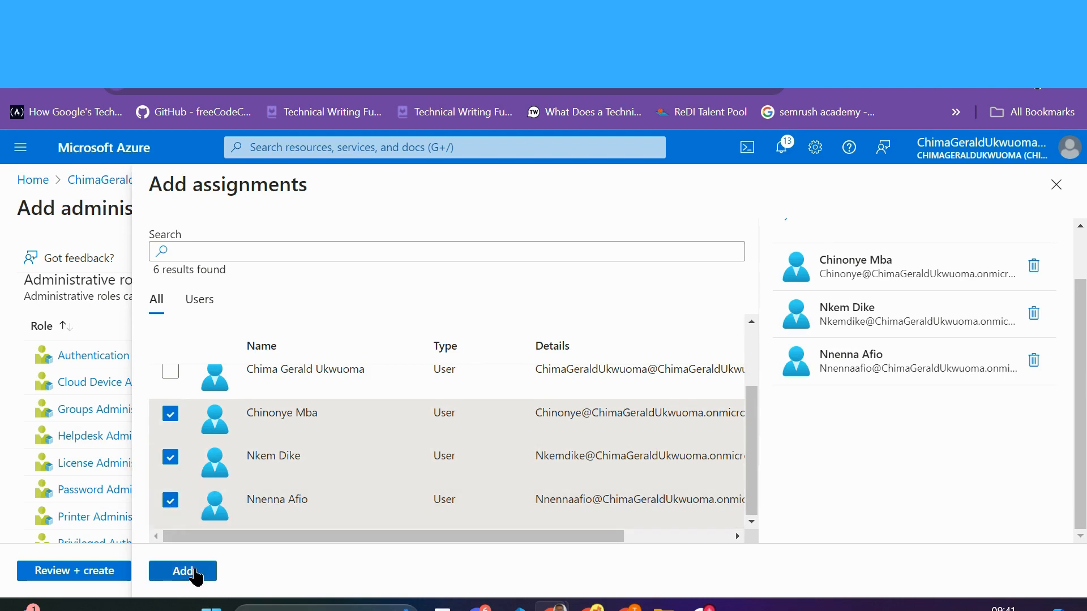
left_click(173, 506)
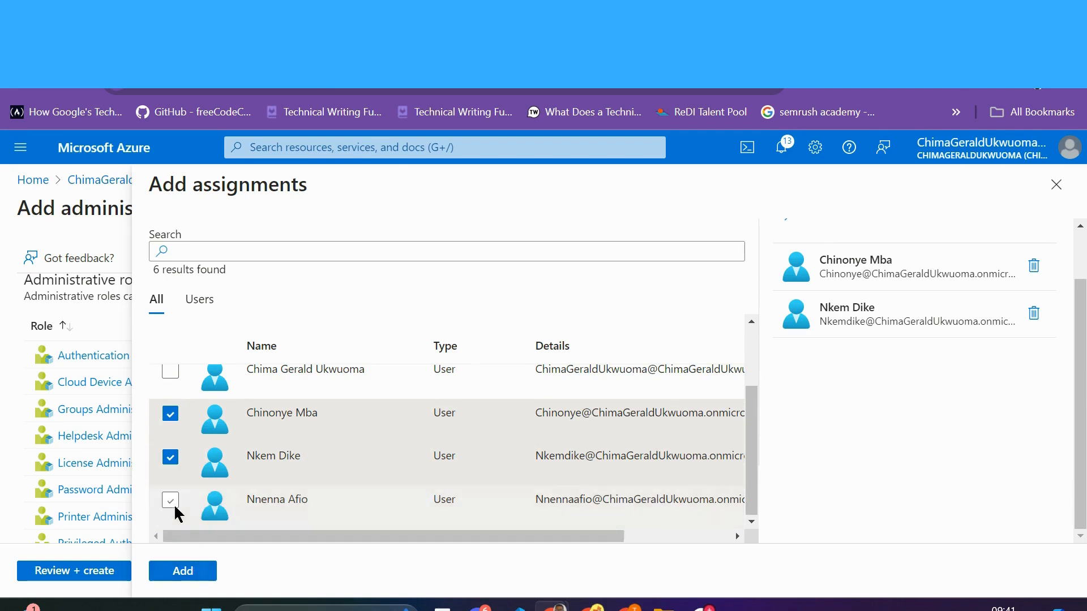
left_click(182, 571)
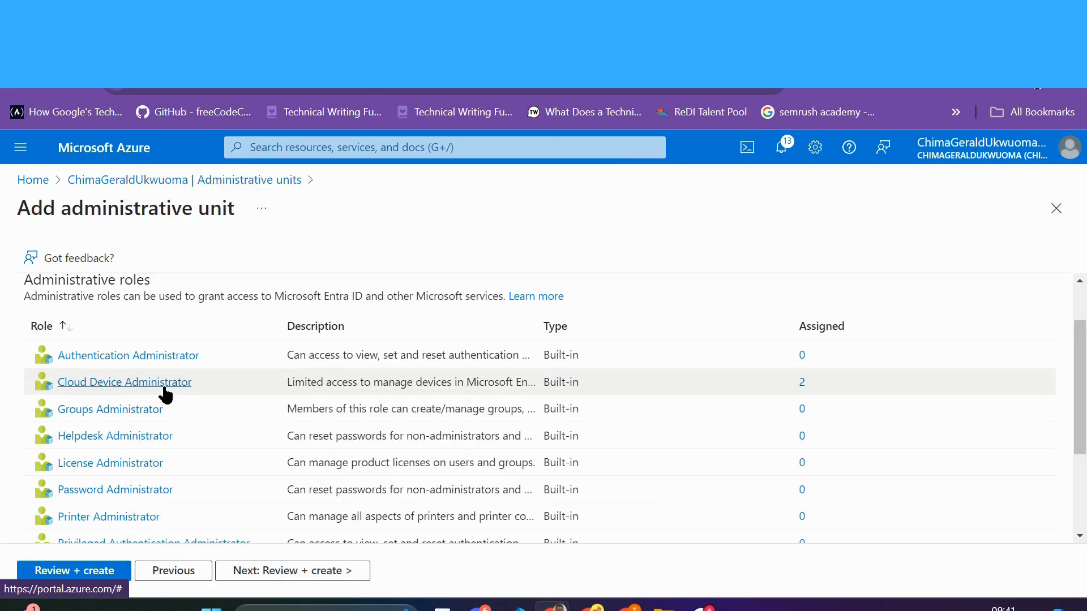
Step: Review the Cloud Management Monitoring settings and create the unit
scroll(254, 428, "down", 2)
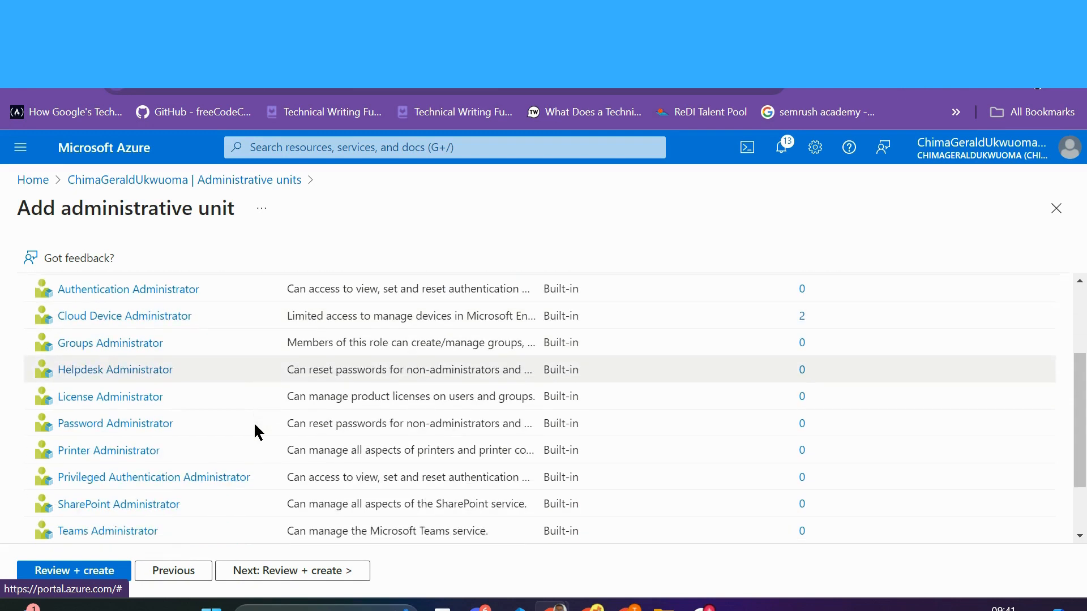
scroll(254, 425, "down", 1)
scroll(255, 426, "up", 2)
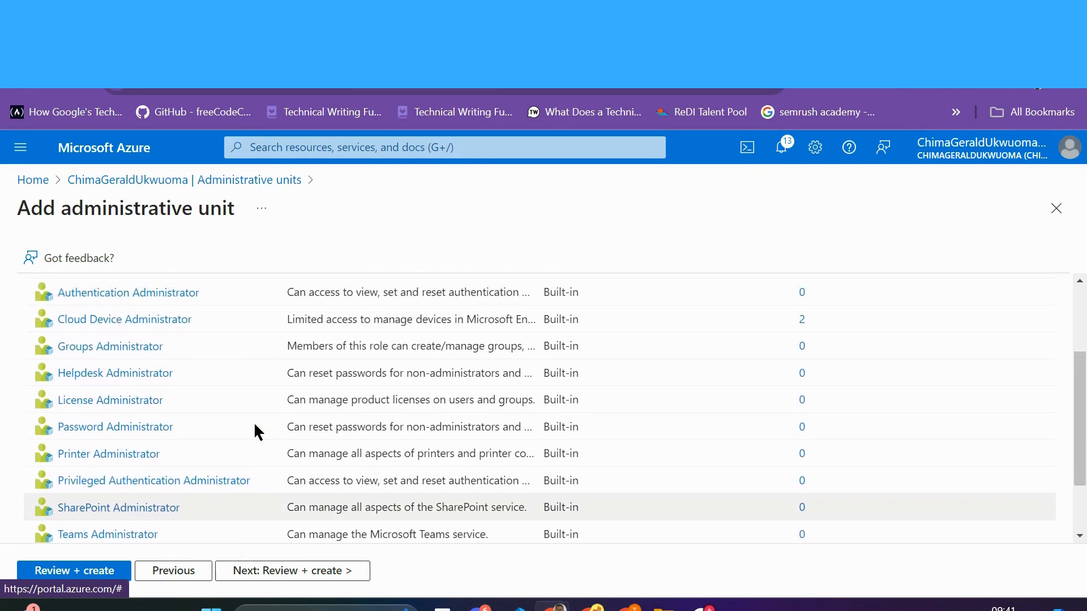
scroll(217, 470, "down", 2)
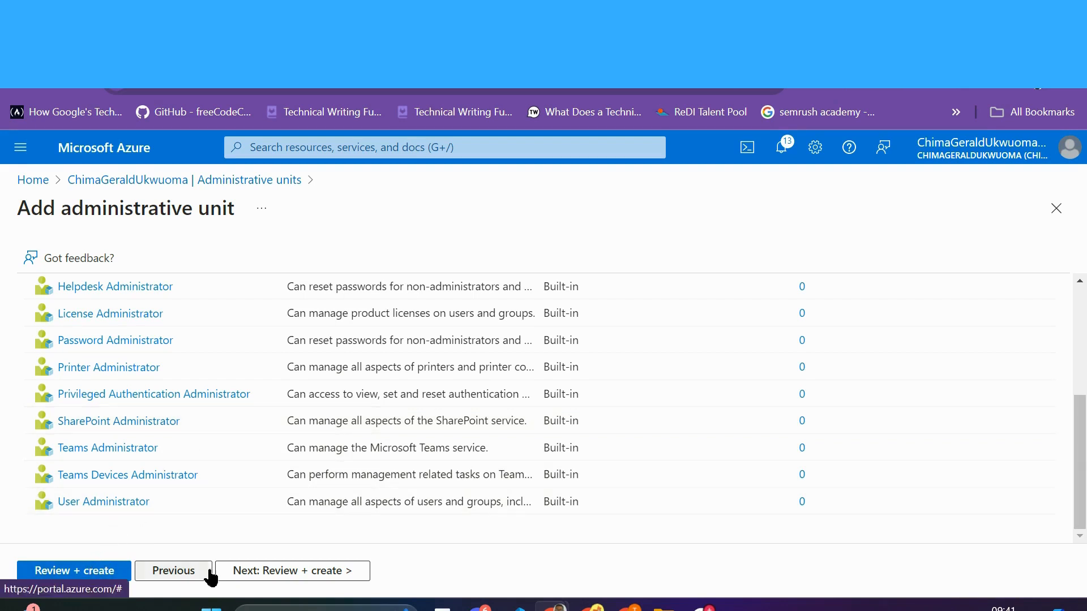
left_click(272, 573)
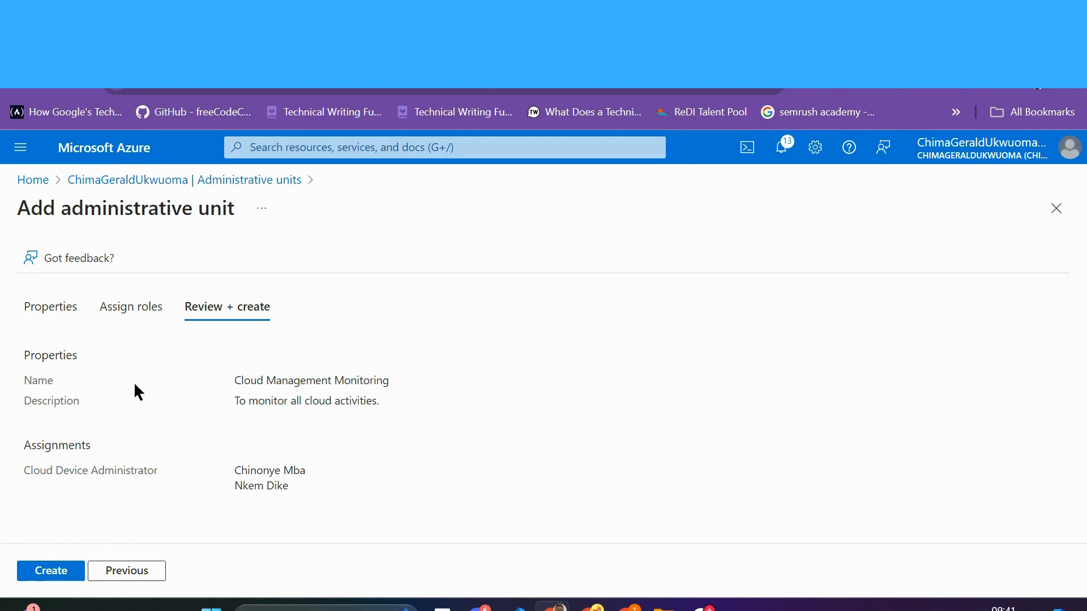
left_click(54, 572)
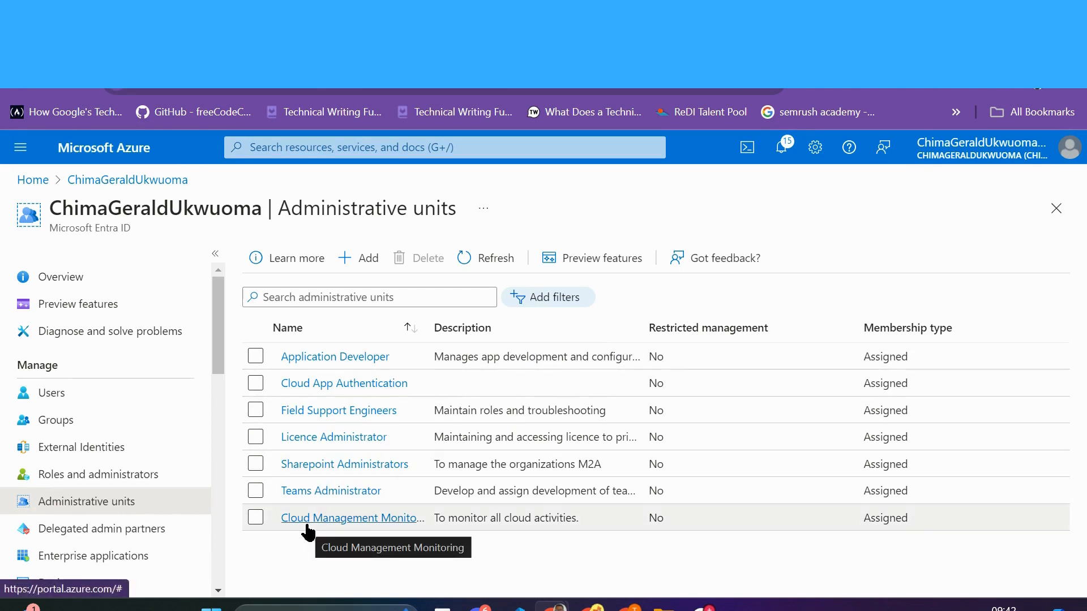
Step: Delete the Application Developer and Cloud App Authentication administrative units
left_click(255, 357)
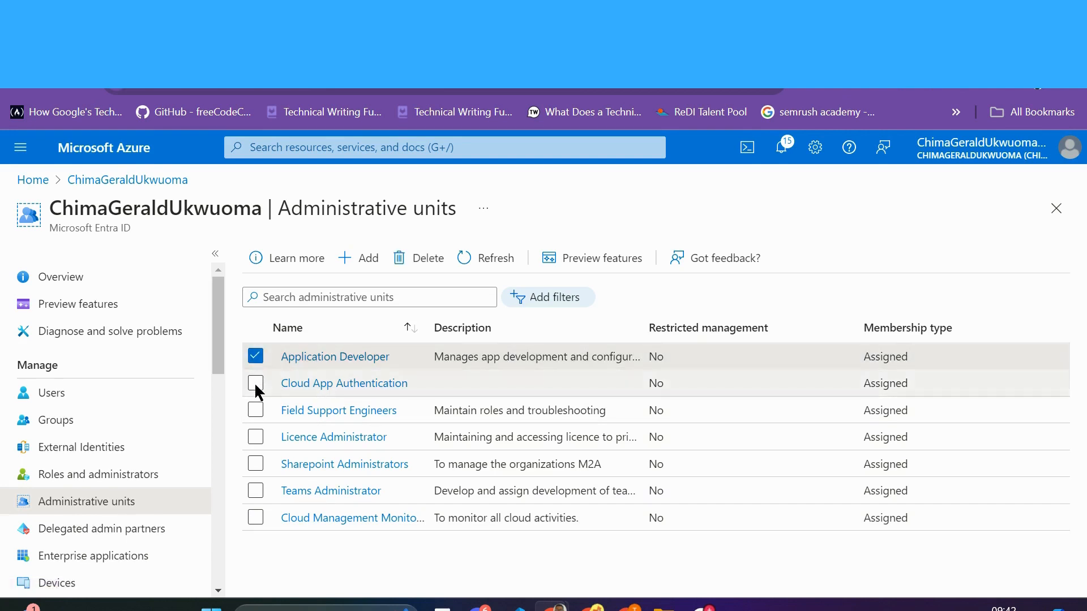
left_click(255, 384)
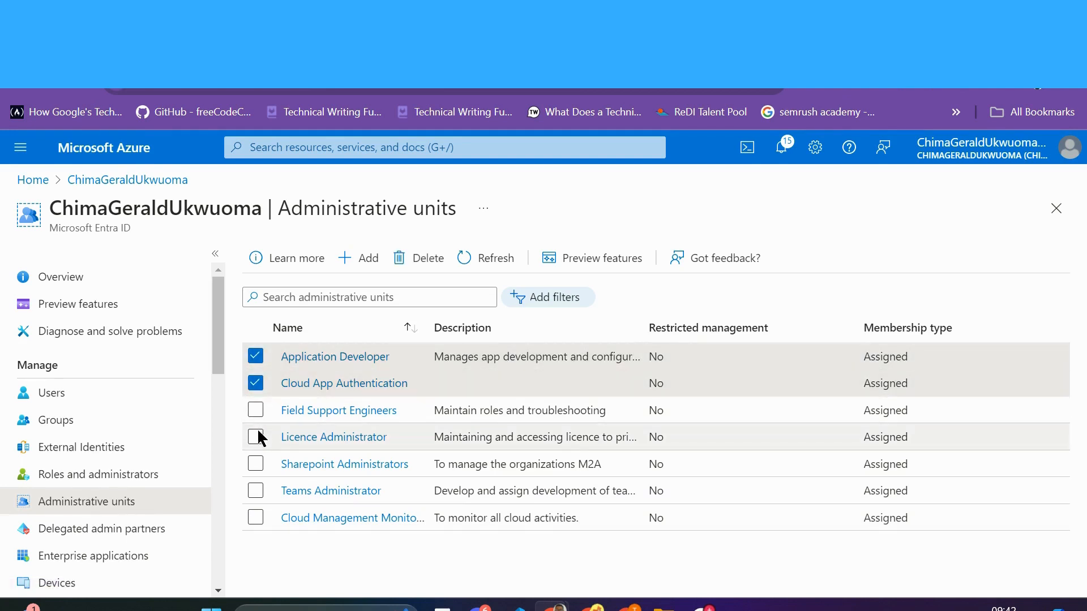
left_click(420, 262)
left_click(280, 329)
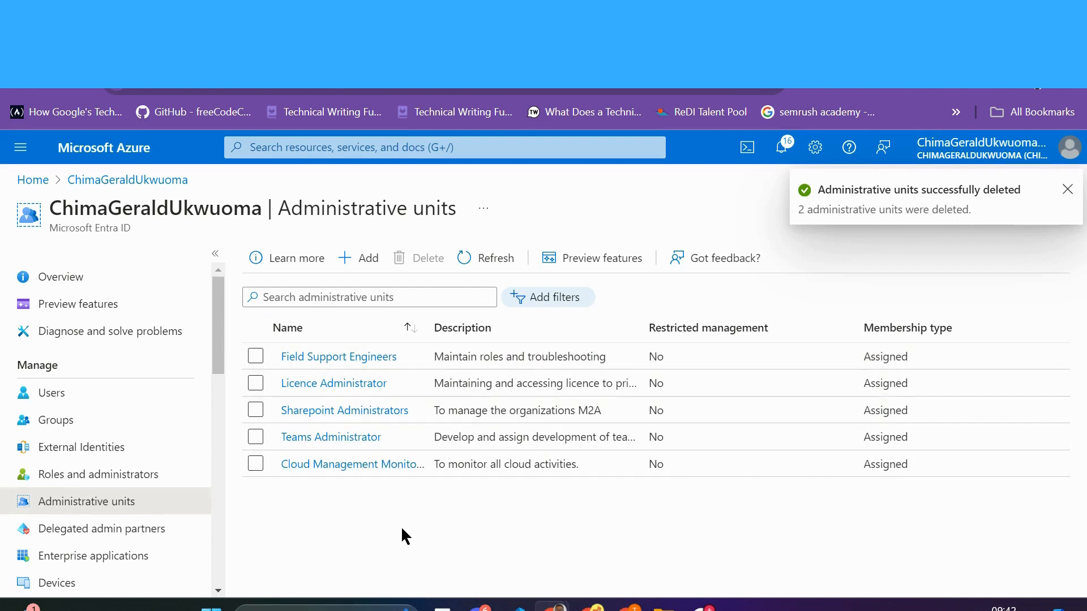
Step: Delete the Teams Administrator administrative unit
left_click(255, 437)
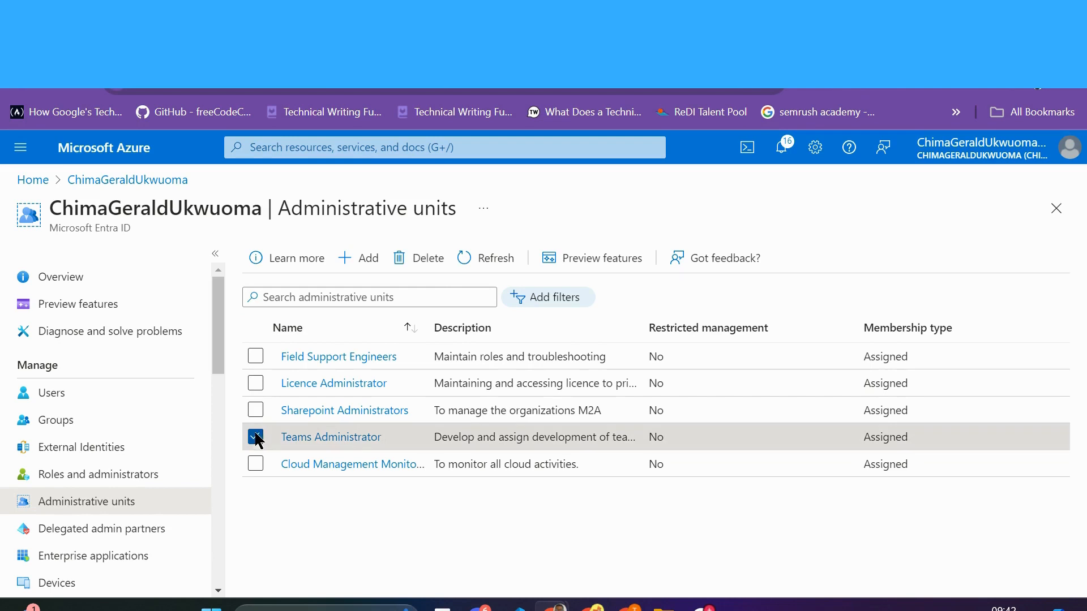
left_click(428, 260)
left_click(274, 330)
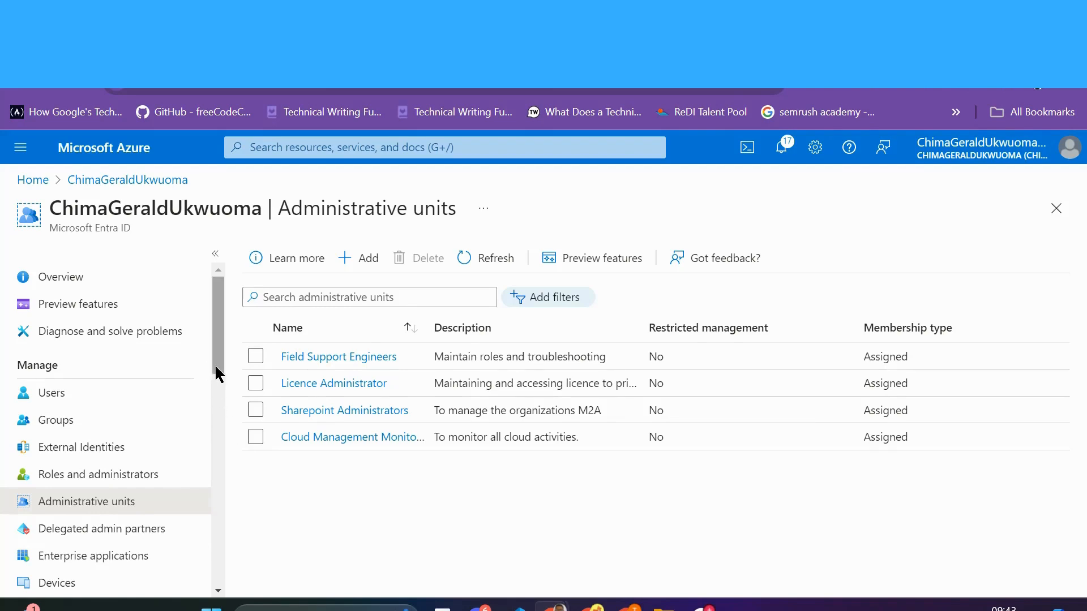
left_click_drag(215, 364, 250, 352)
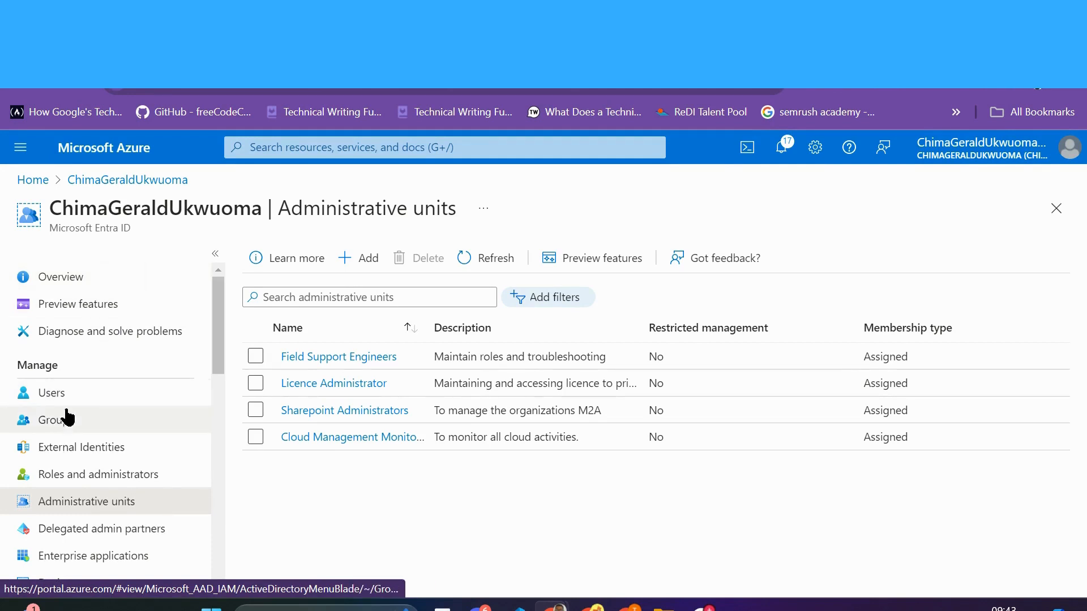
Step: Assign the Cloud Security group to Cloud Management Monitoring, then open that unit
left_click(67, 419)
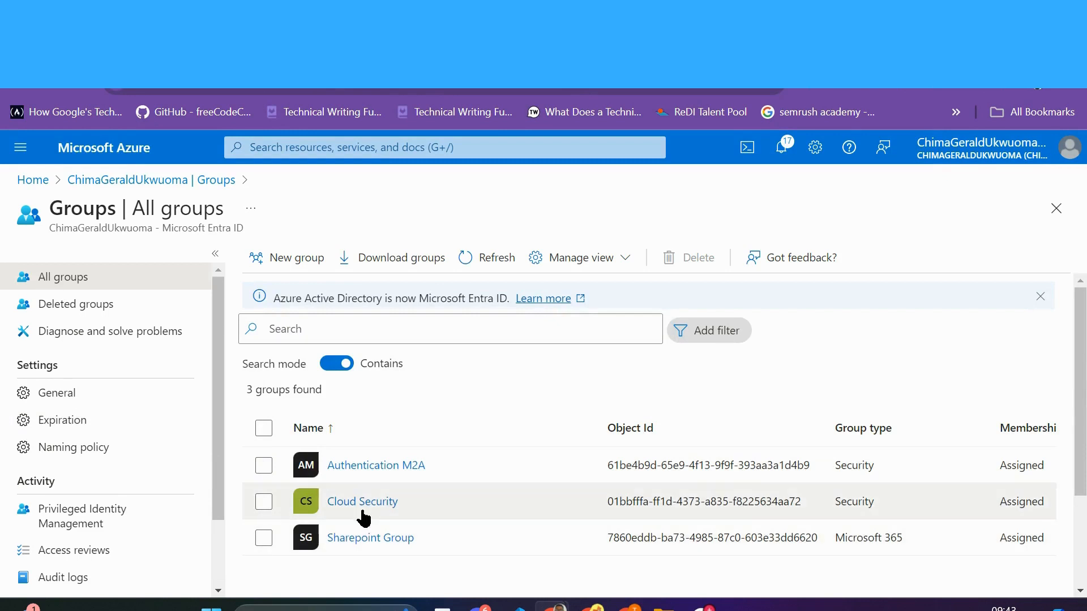
left_click(263, 501)
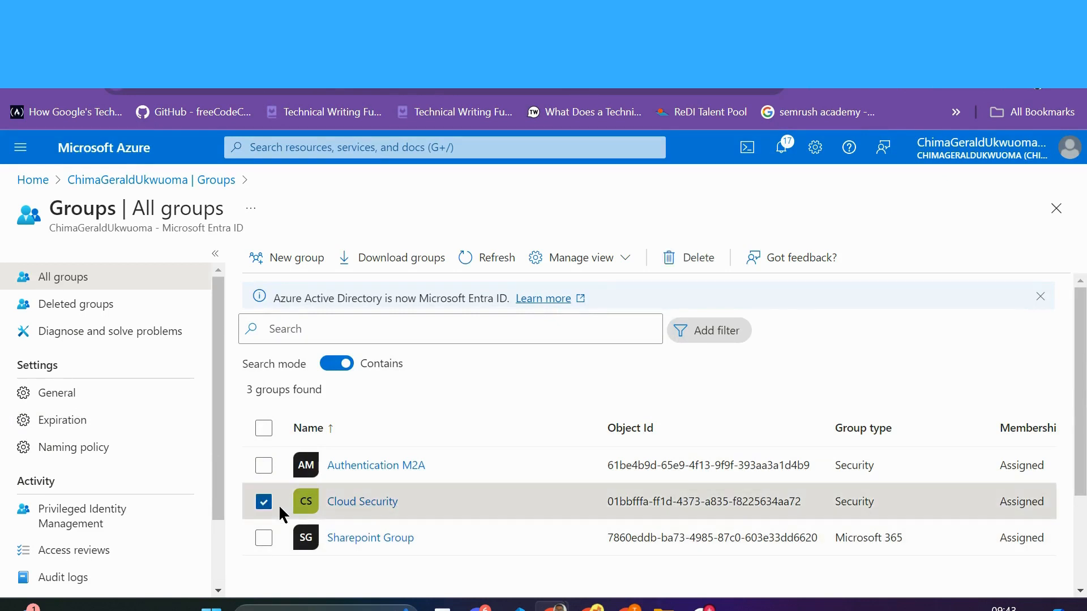
left_click(360, 502)
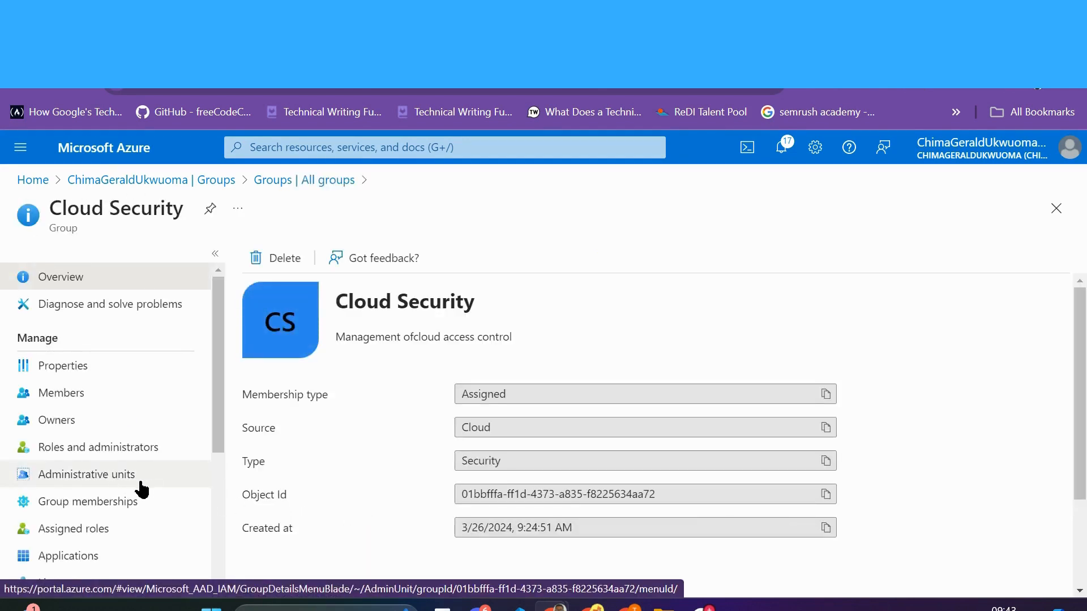
left_click(118, 480)
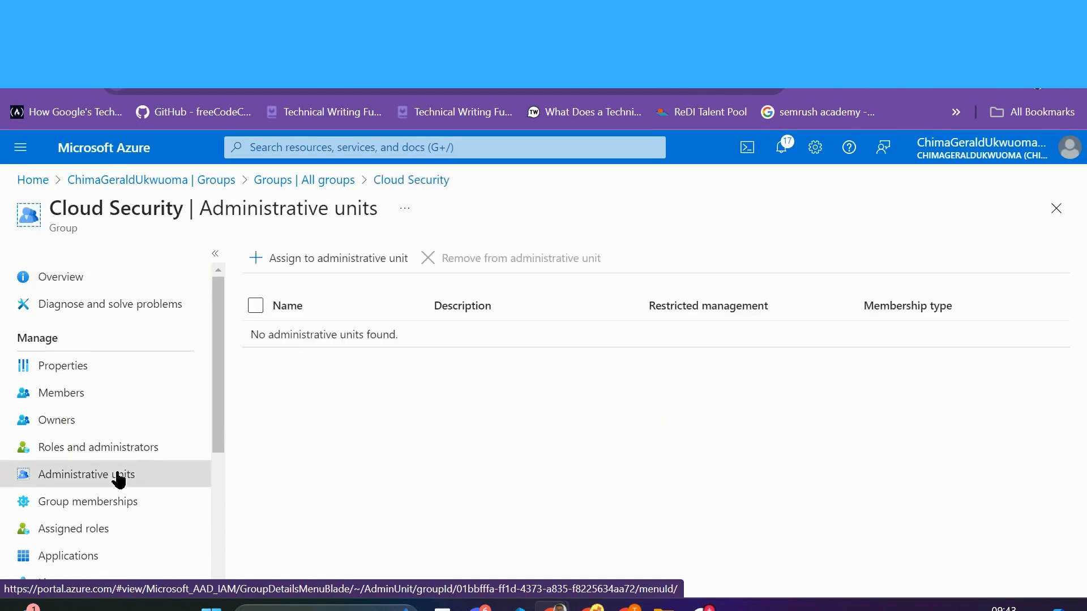
left_click(282, 256)
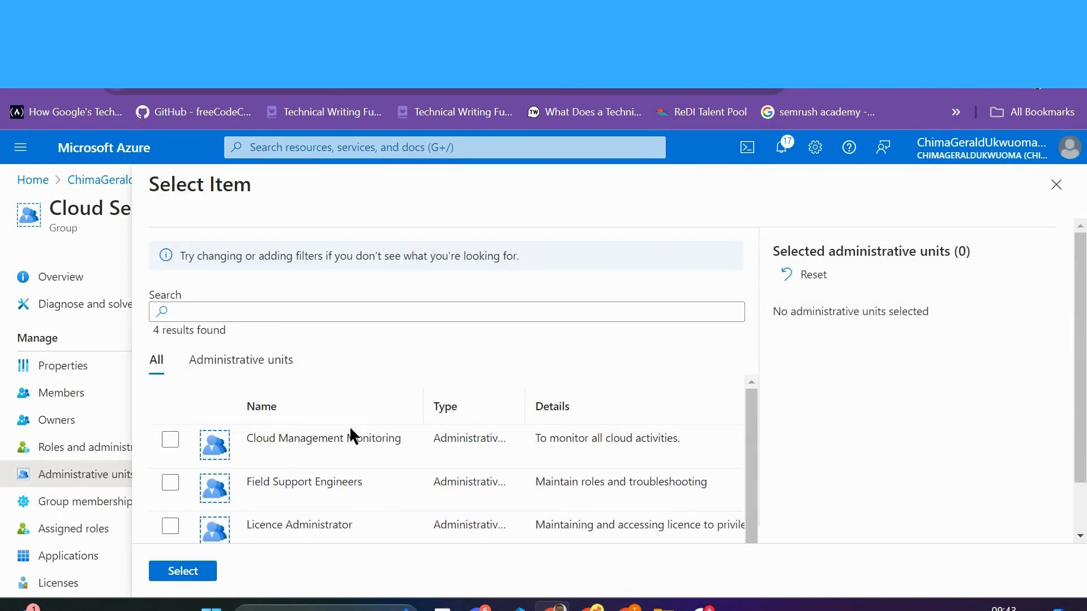
left_click(169, 440)
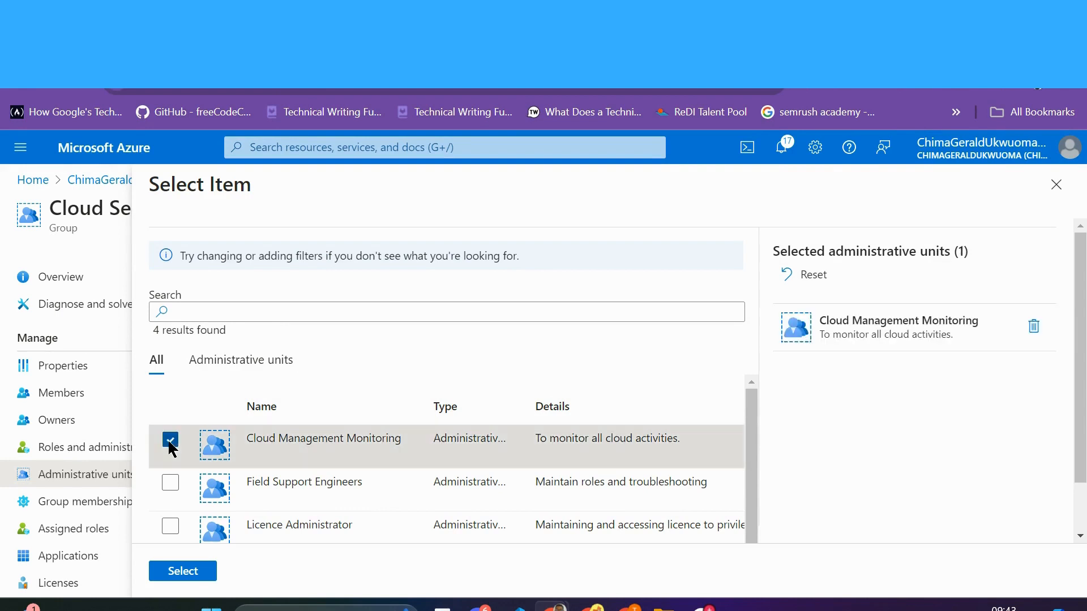
left_click(176, 573)
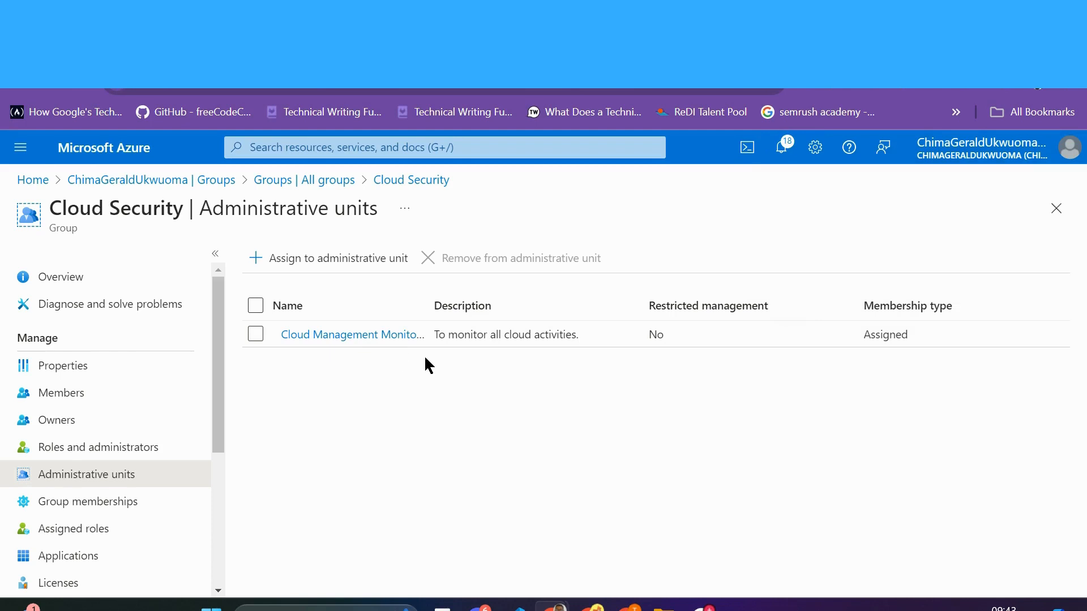
left_click(352, 335)
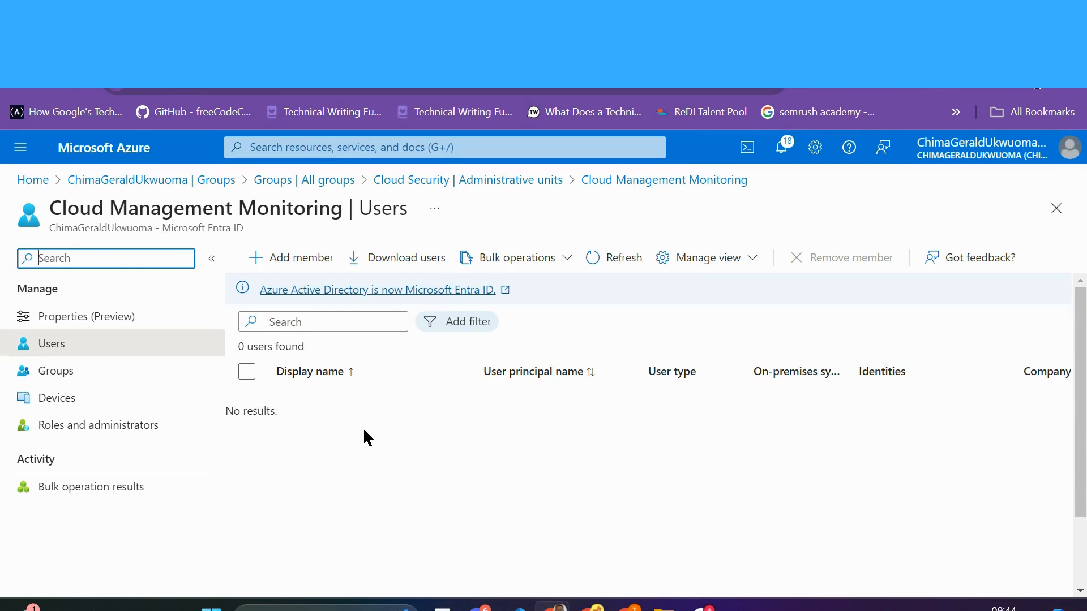
Step: Browse the unit's Groups, Devices and Users pages and refresh the empty Users list
left_click(76, 375)
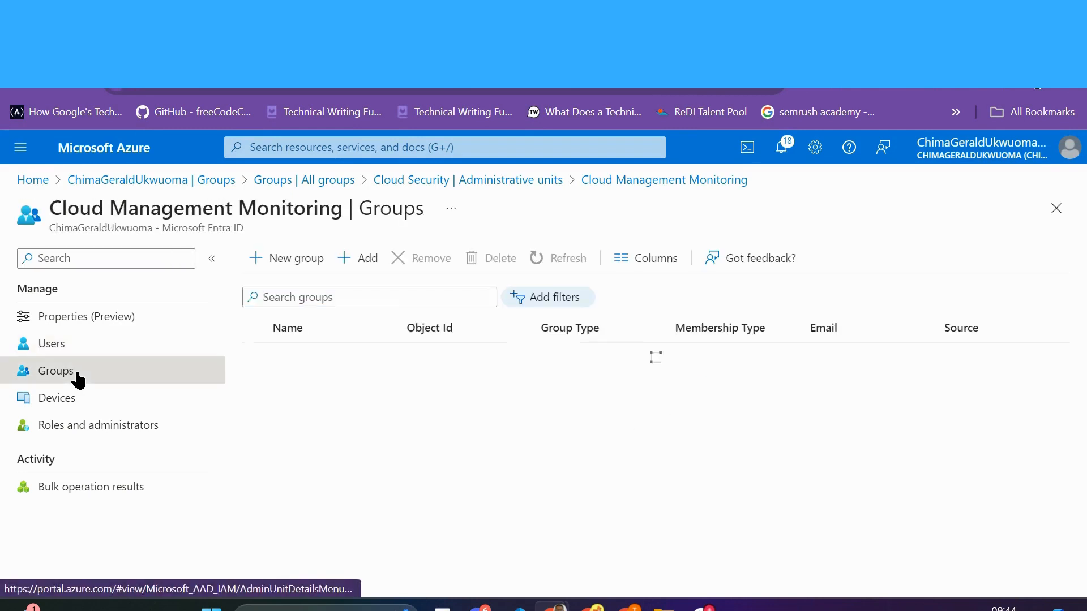
left_click(308, 407)
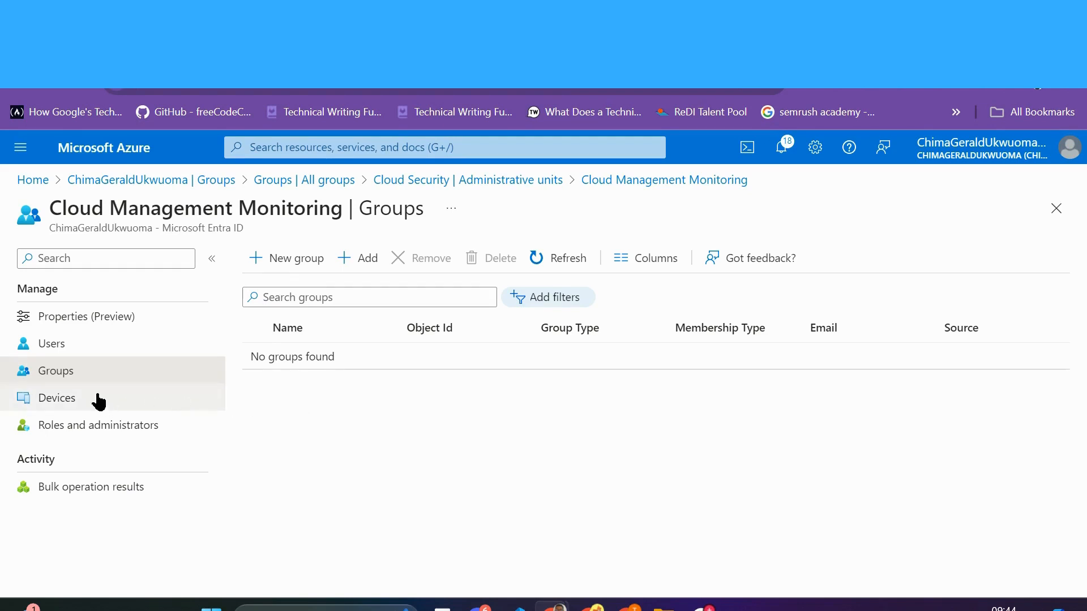
left_click(66, 400)
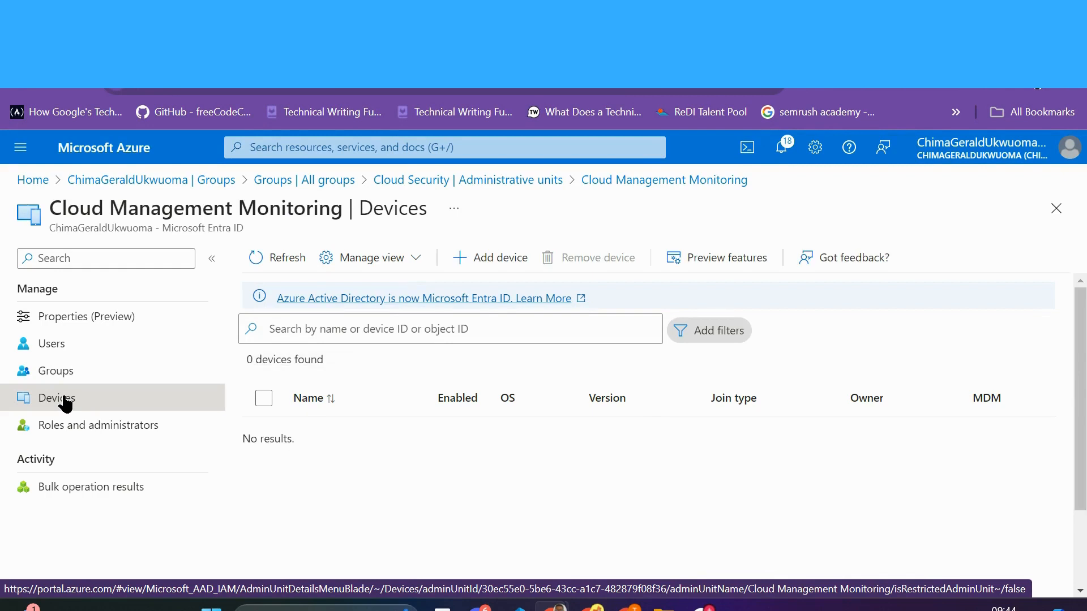
left_click(70, 377)
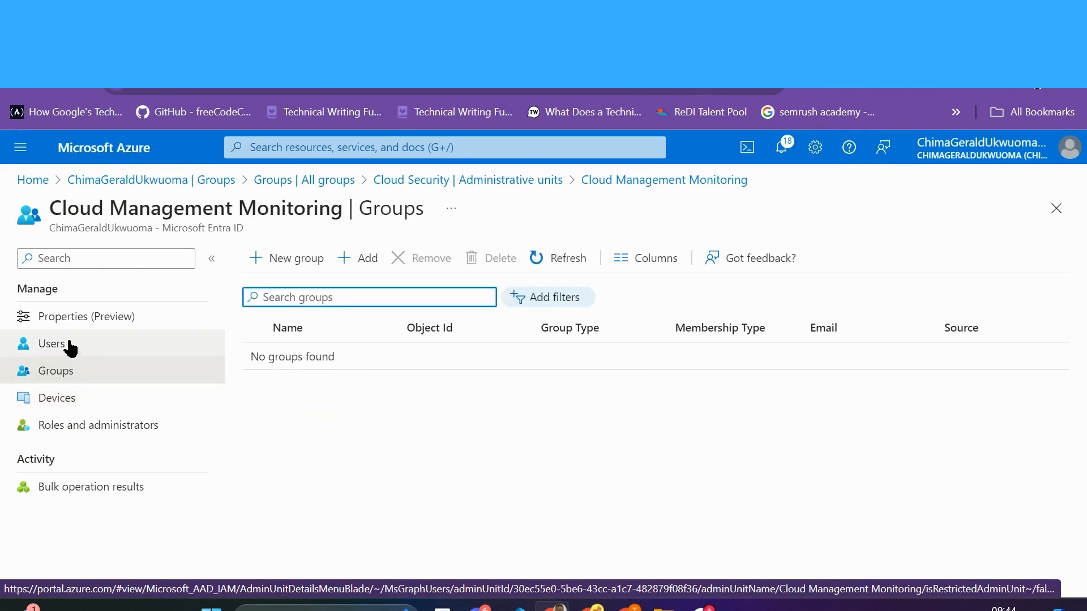
left_click(70, 348)
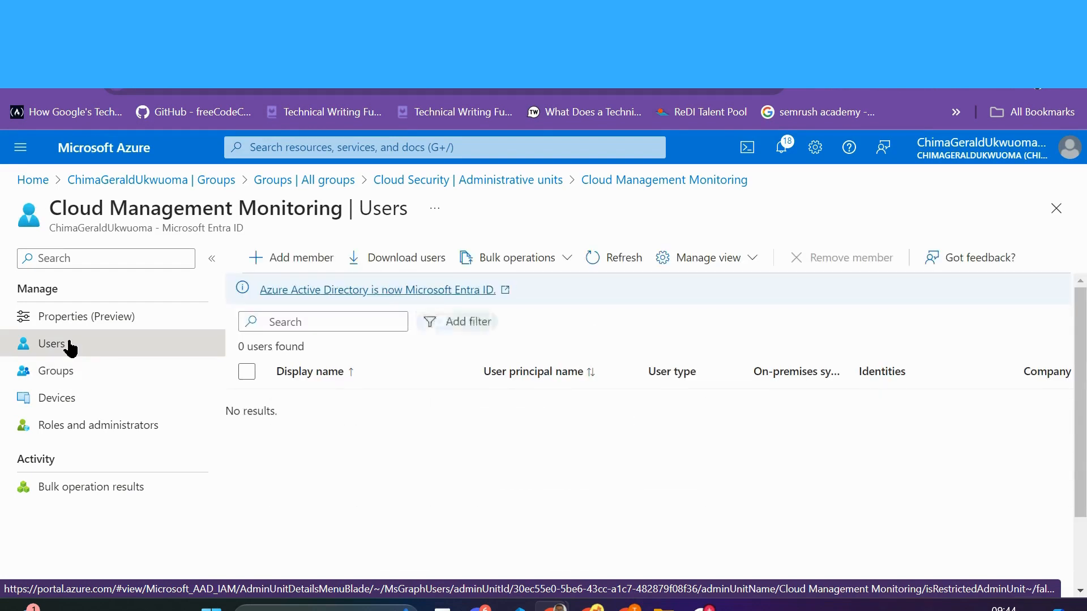
left_click(279, 261)
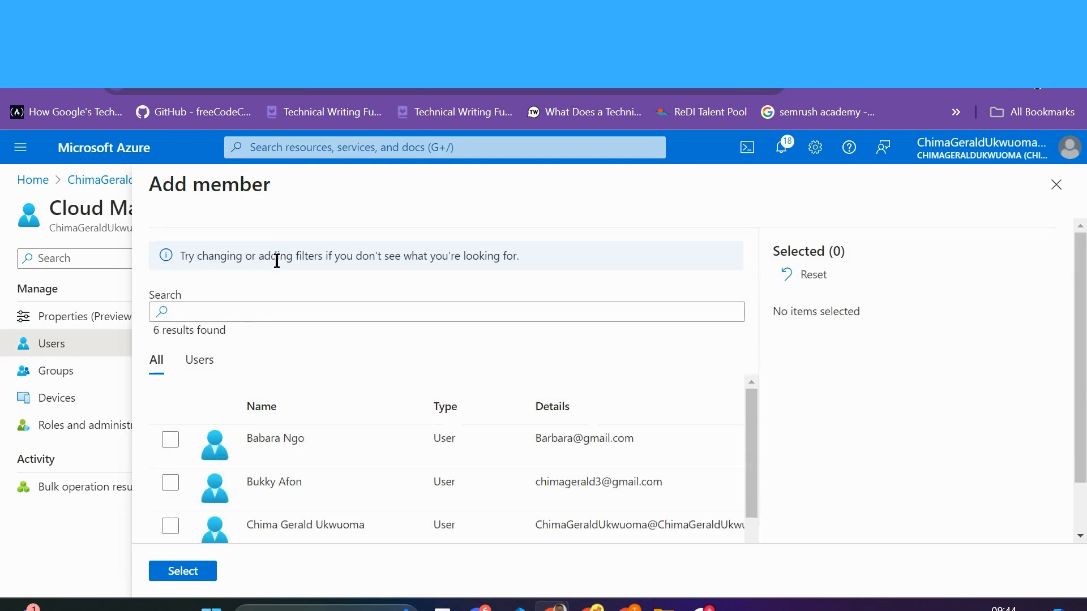
left_click(1056, 185)
left_click(67, 377)
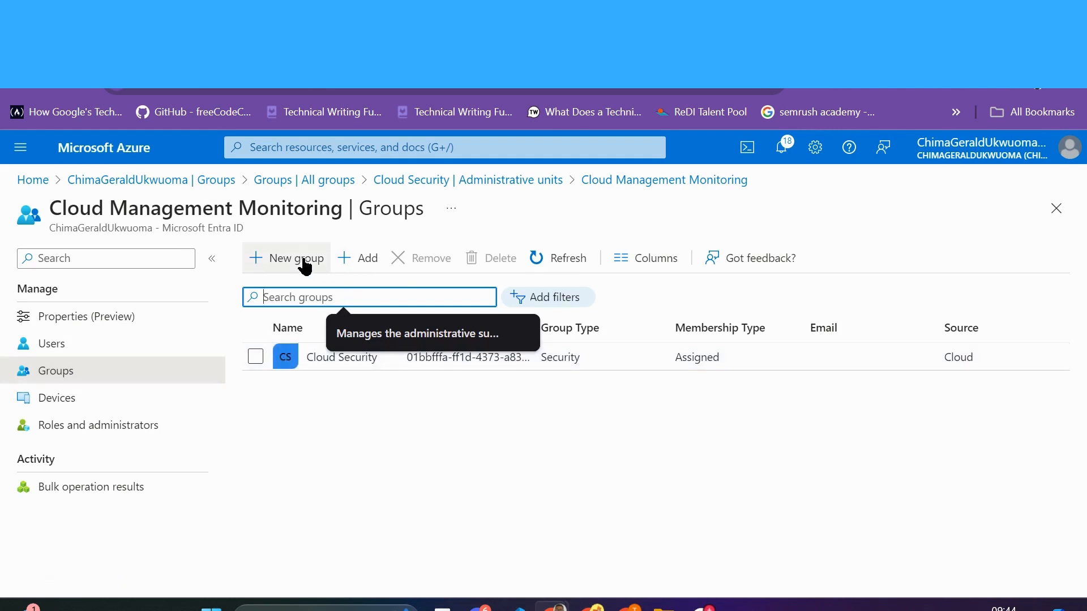
left_click(338, 419)
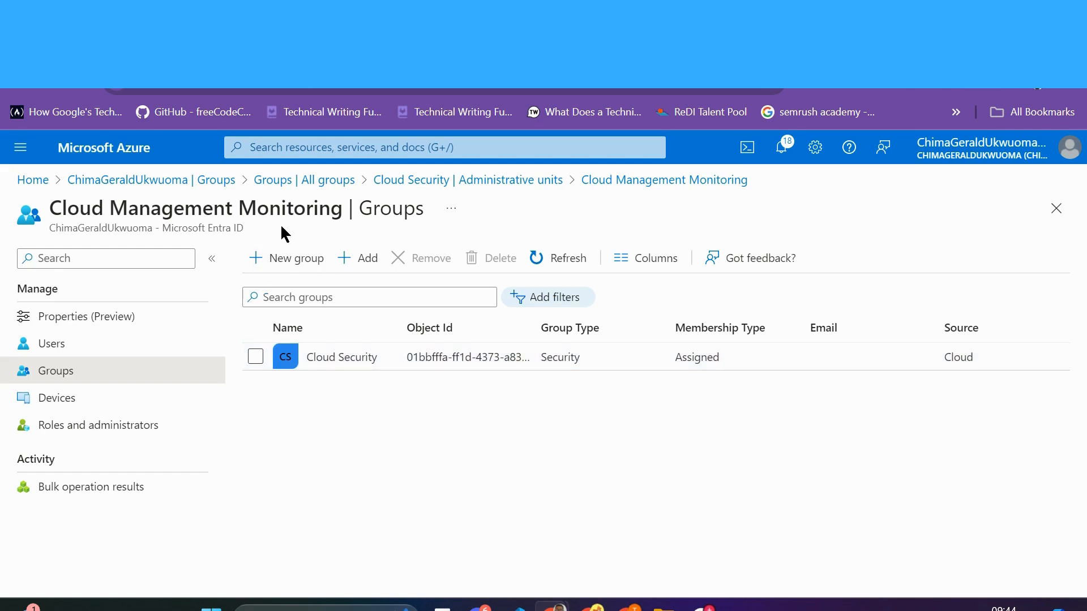
left_click(97, 342)
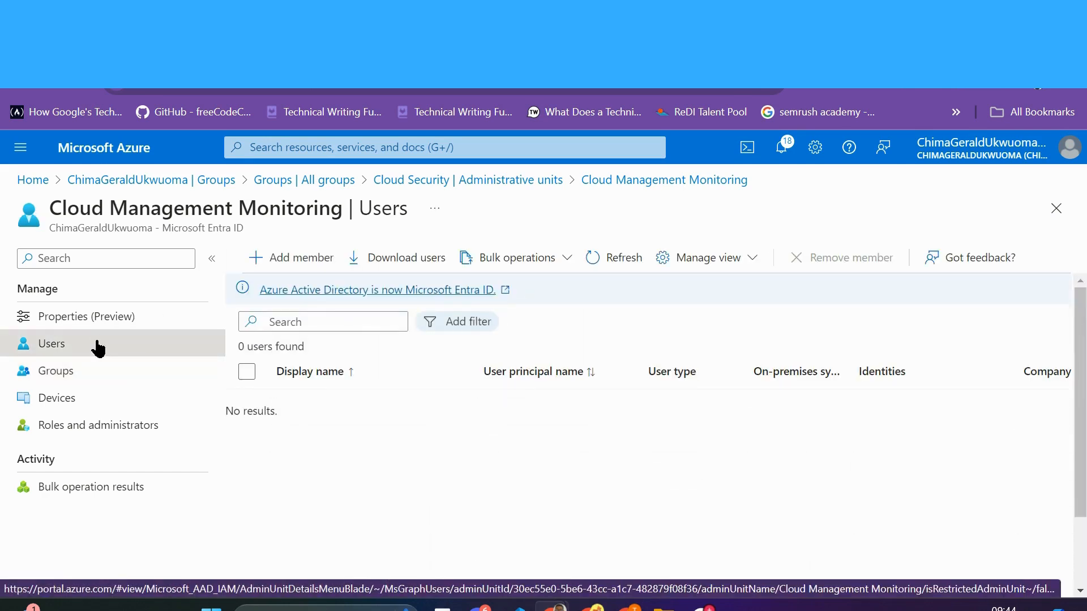
left_click(616, 263)
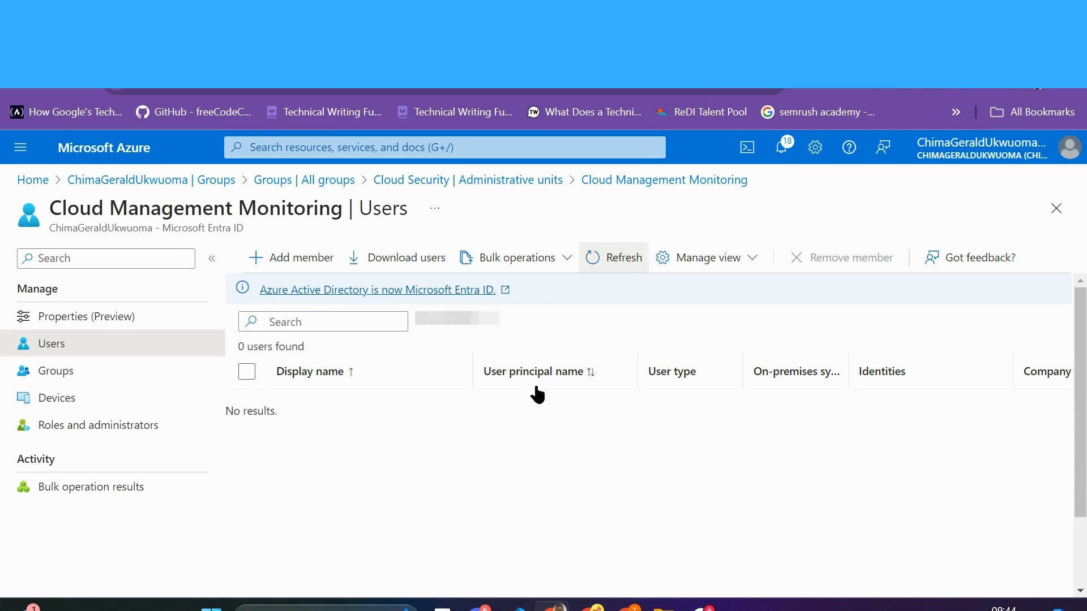
Step: Add the first two listed users as unit members and refresh the Users list
left_click(295, 258)
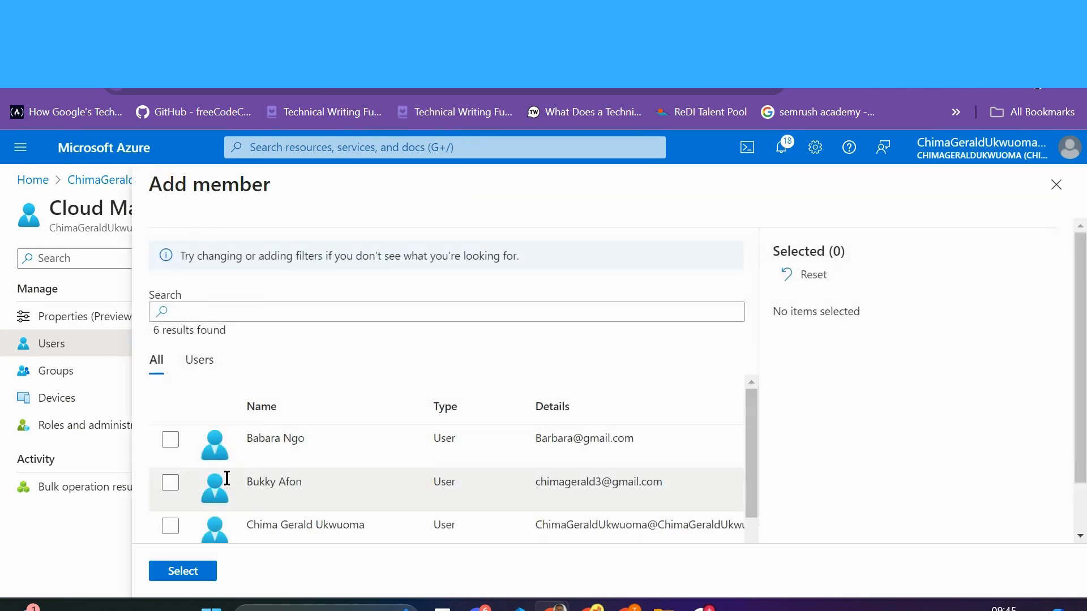
left_click(171, 442)
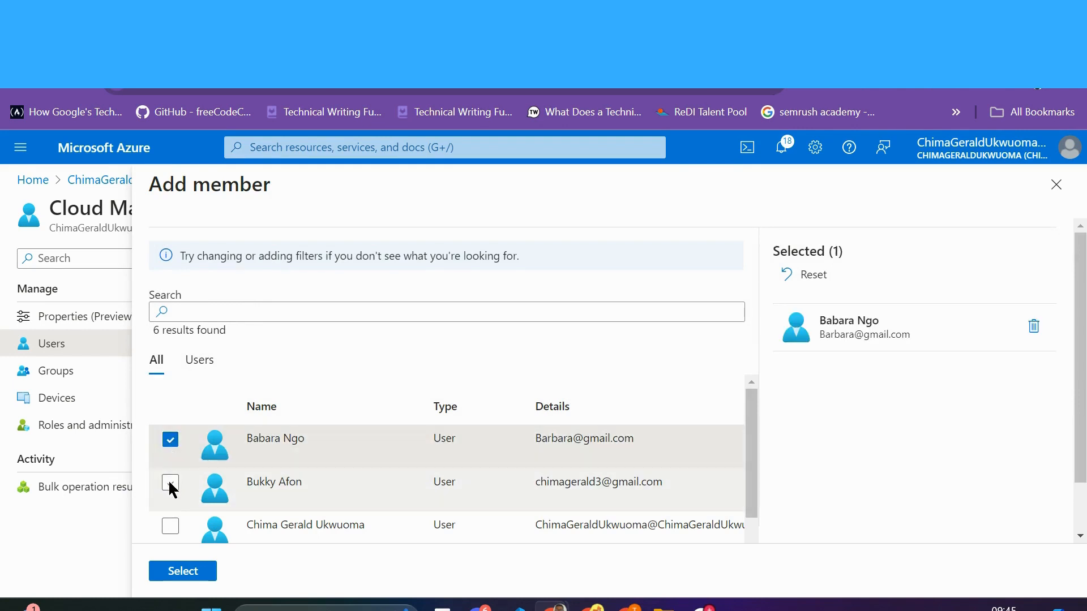
left_click(171, 484)
left_click(181, 571)
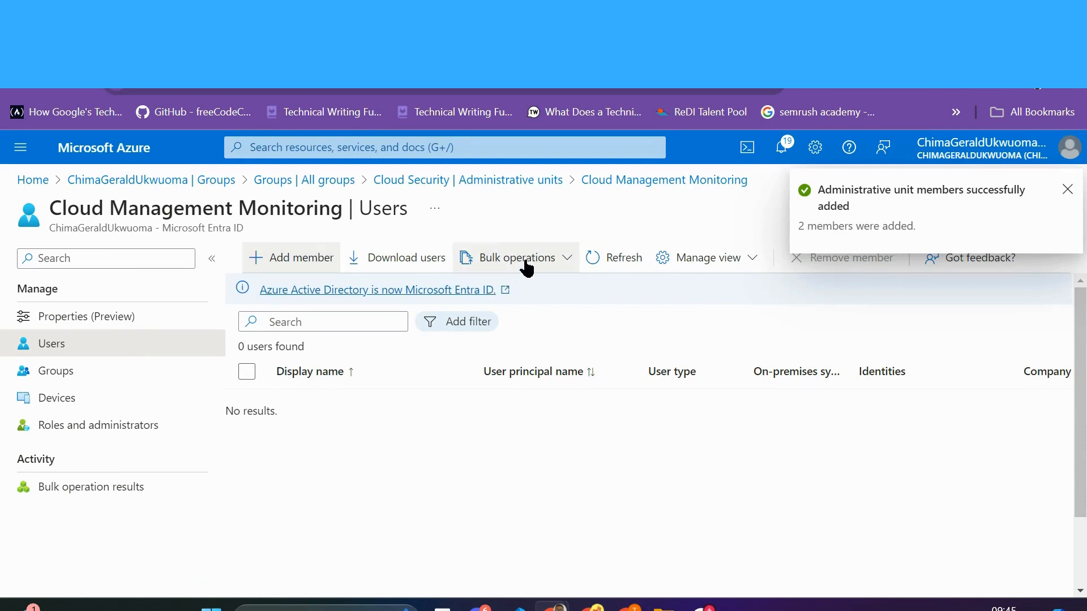
left_click(619, 263)
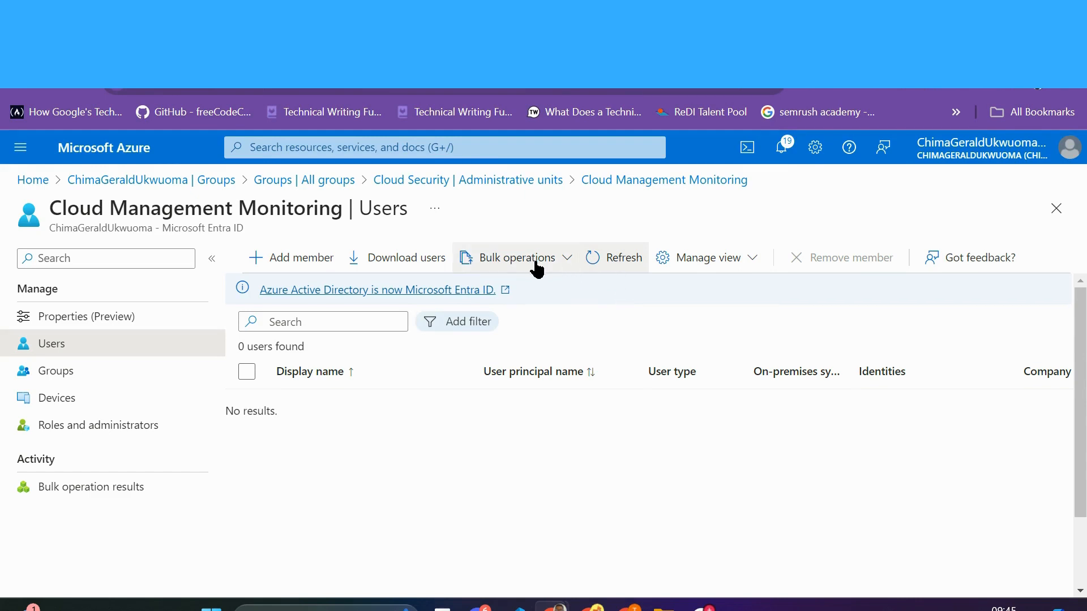
Step: From the unit's Groups page, reopen a fresh New Group form
left_click(77, 374)
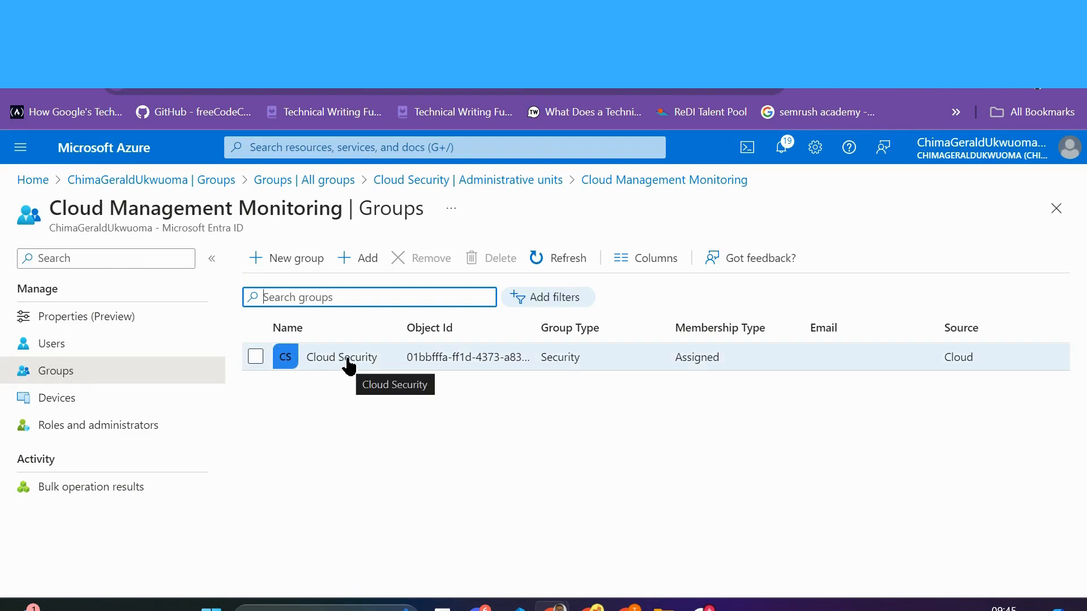
left_click(295, 260)
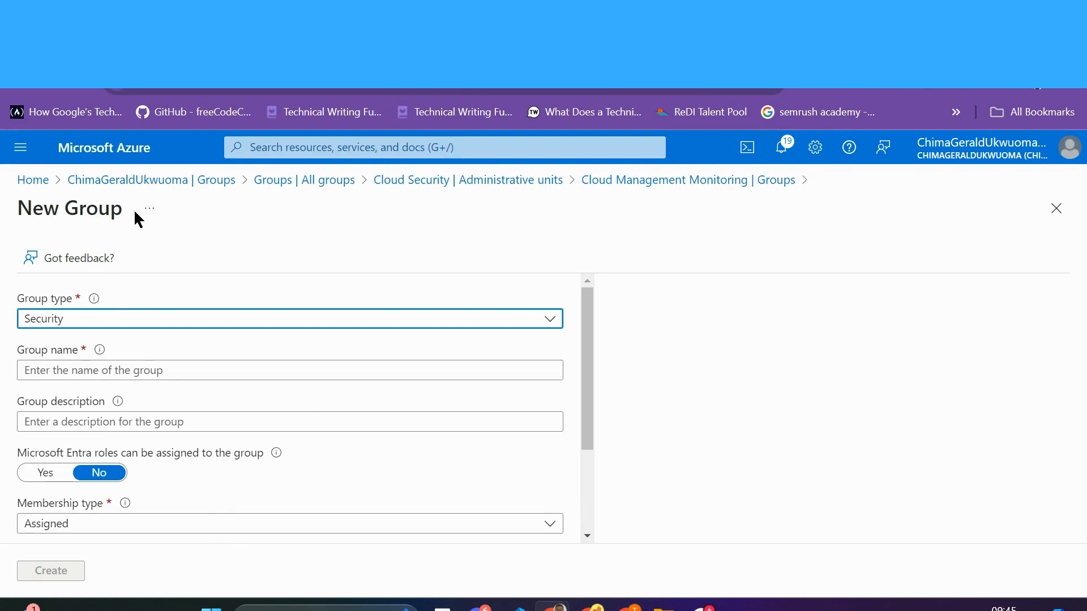
scroll(398, 480, "down", 3)
scroll(398, 483, "up", 3)
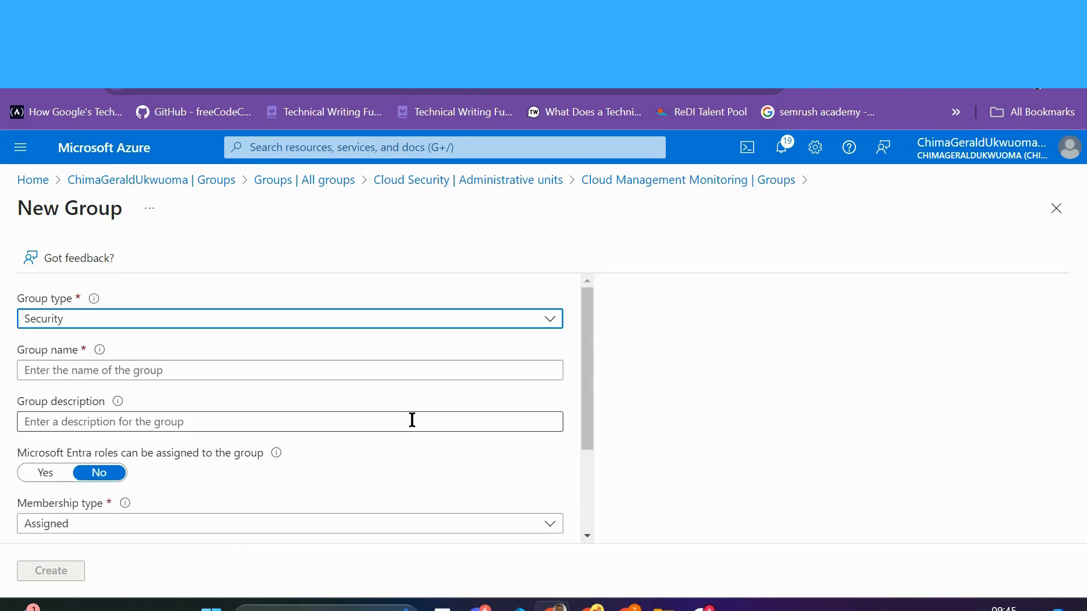
left_click(763, 181)
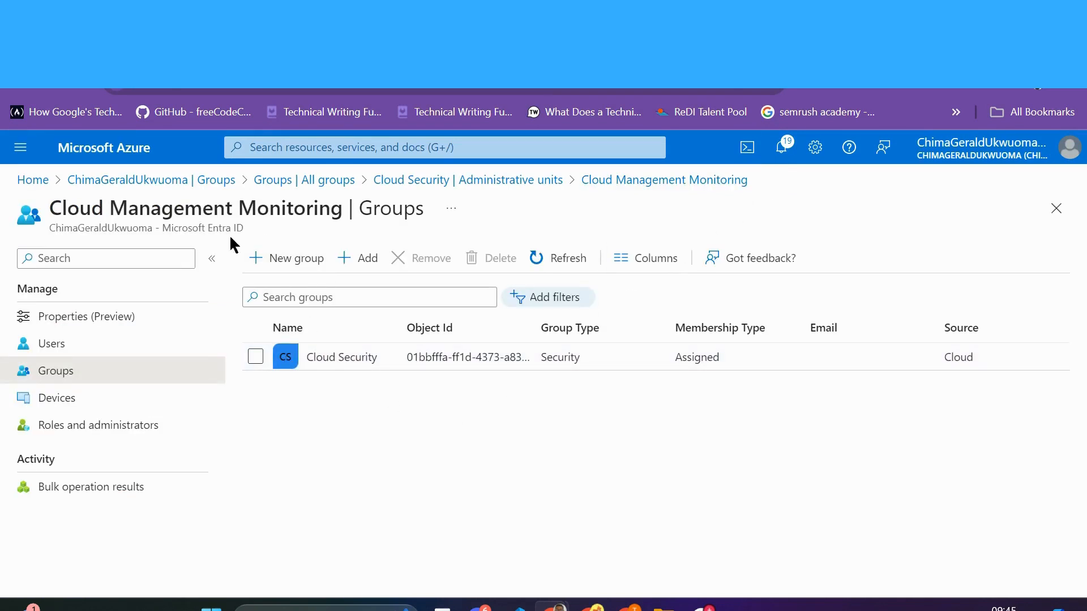
left_click(288, 257)
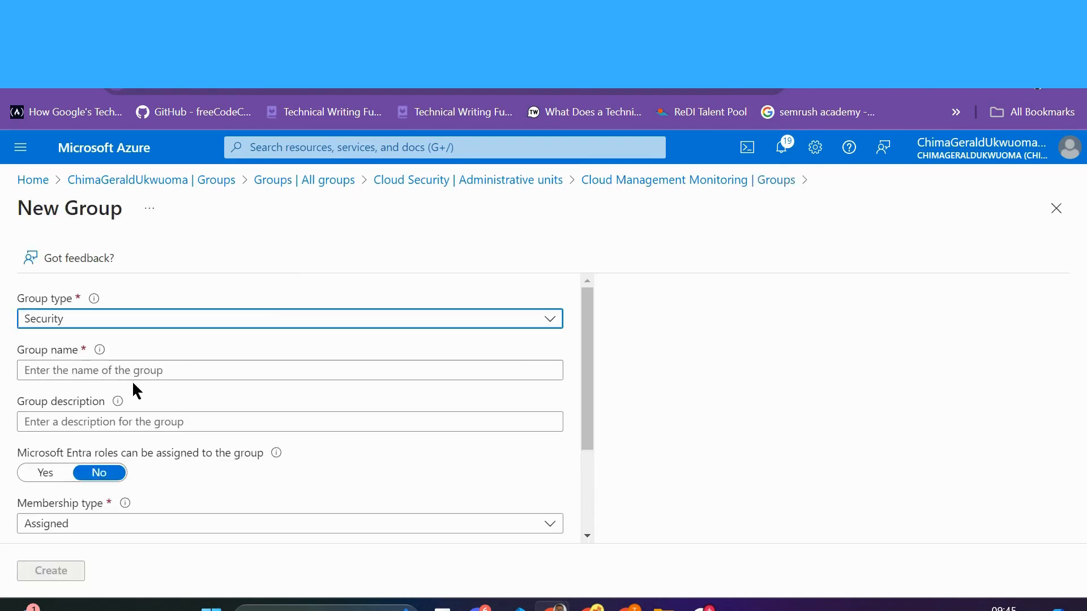
Step: Enter 'Cloud Maintenance' as the group name
left_click(113, 375)
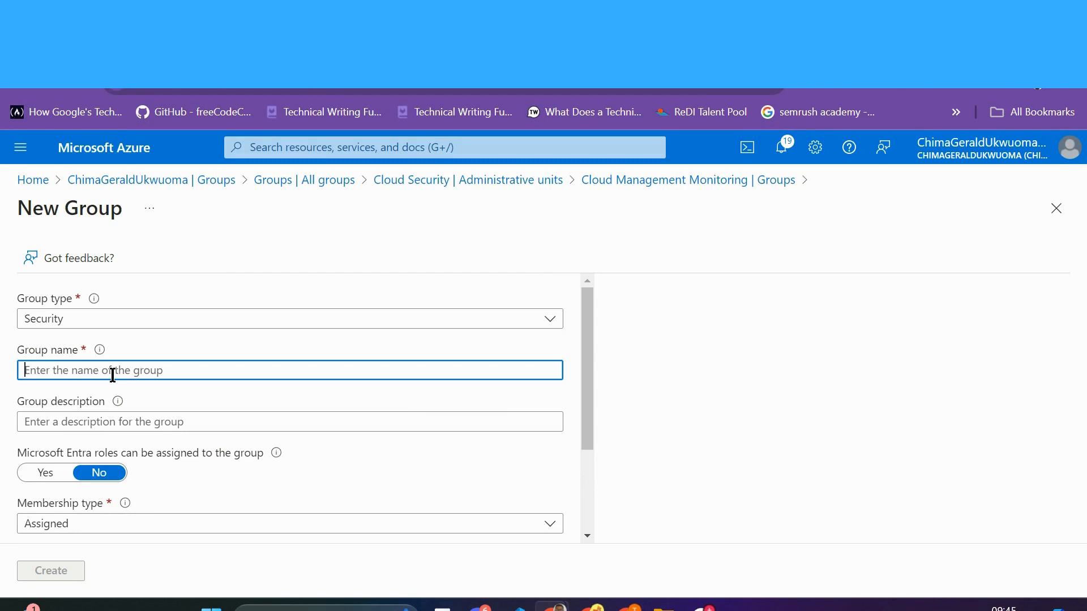
key("Caps_Lock")
type("C")
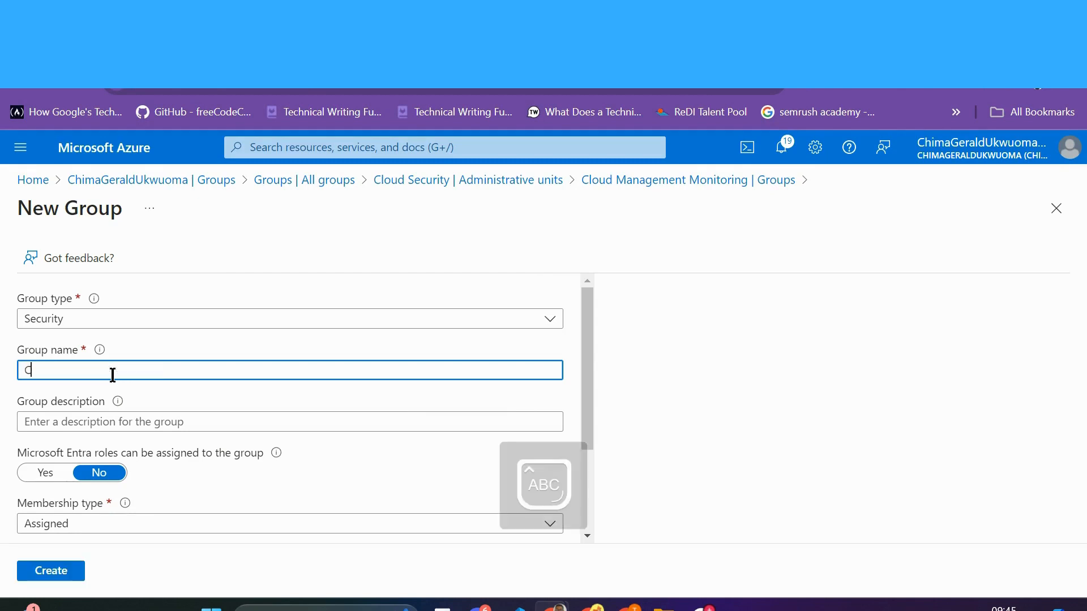
key("Caps_Lock")
type("loud M")
key("Caps_Lock")
type("aintenance")
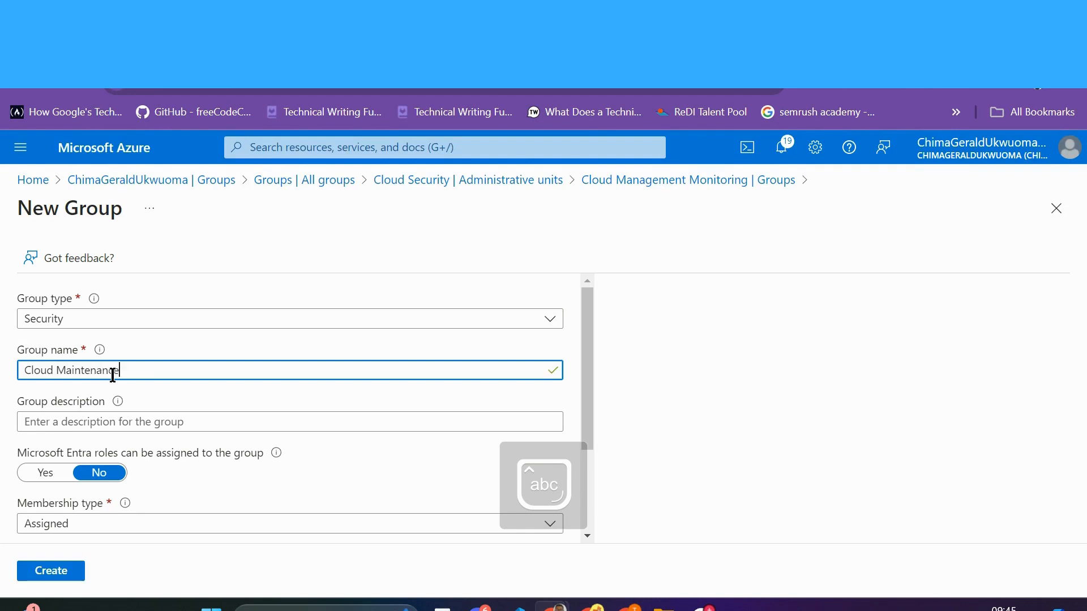
Step: Describe the group as 'Maintain all cloud resources' and make Entra roles assignable
left_click(120, 426)
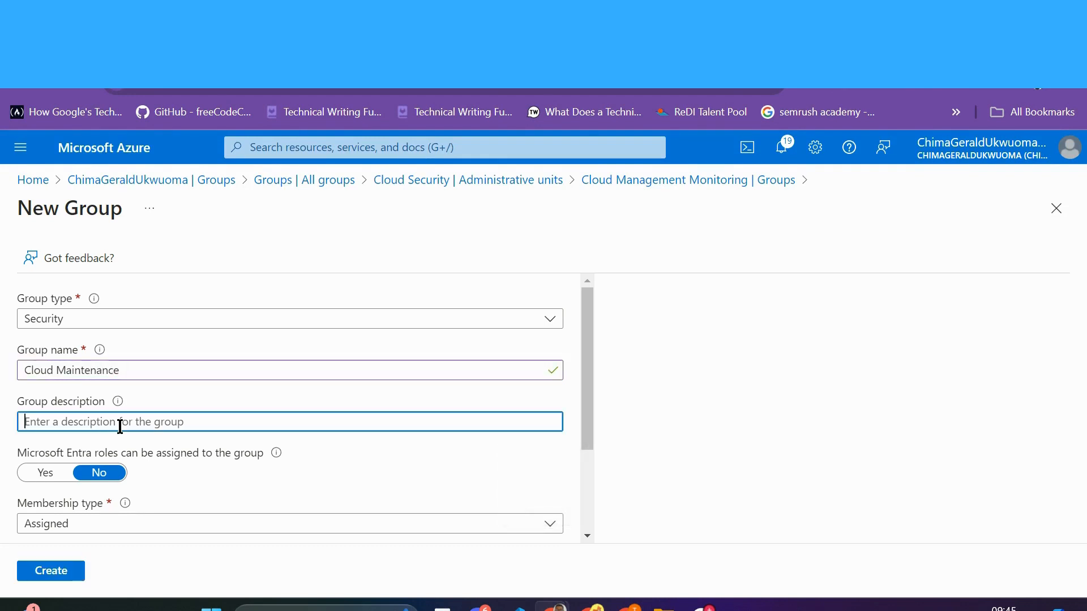
key("Caps_Lock")
type("M")
key("Caps_Lock")
type("ain")
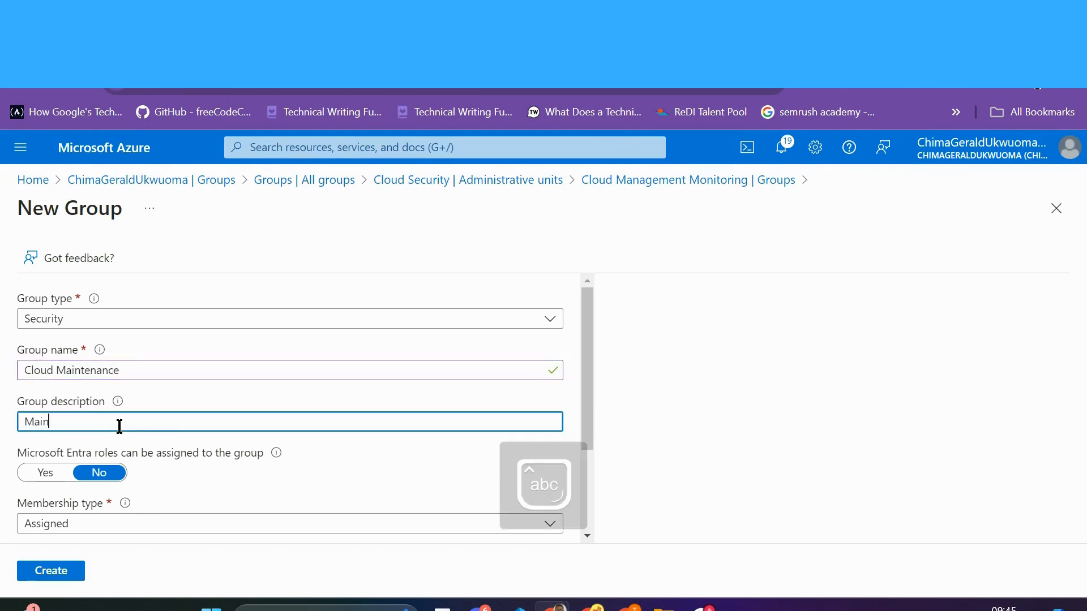
type("tain all clo")
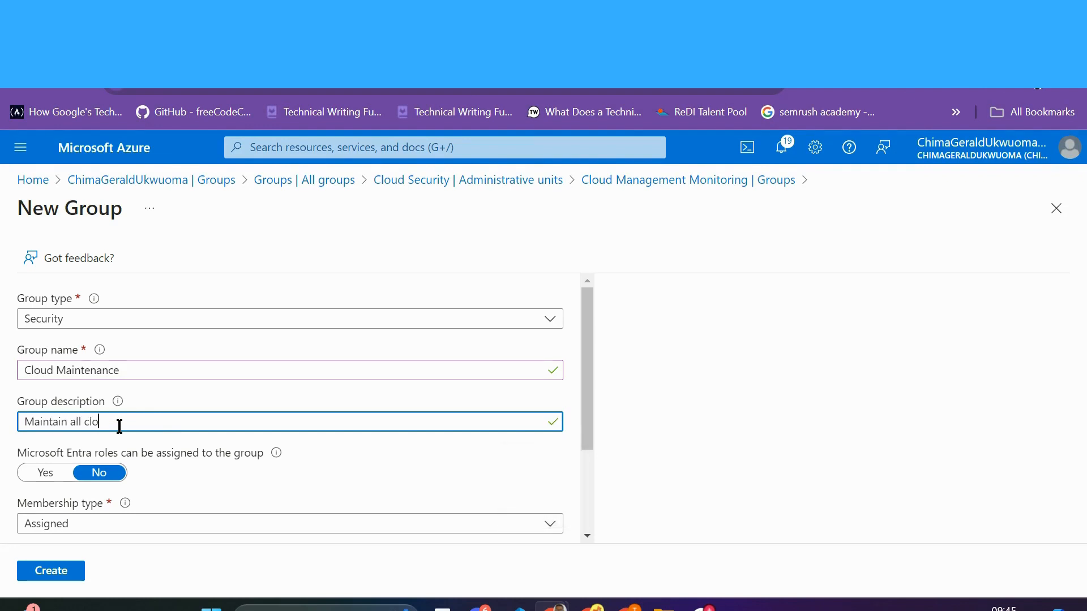
type("ud resources")
scroll(124, 428, "down", 2)
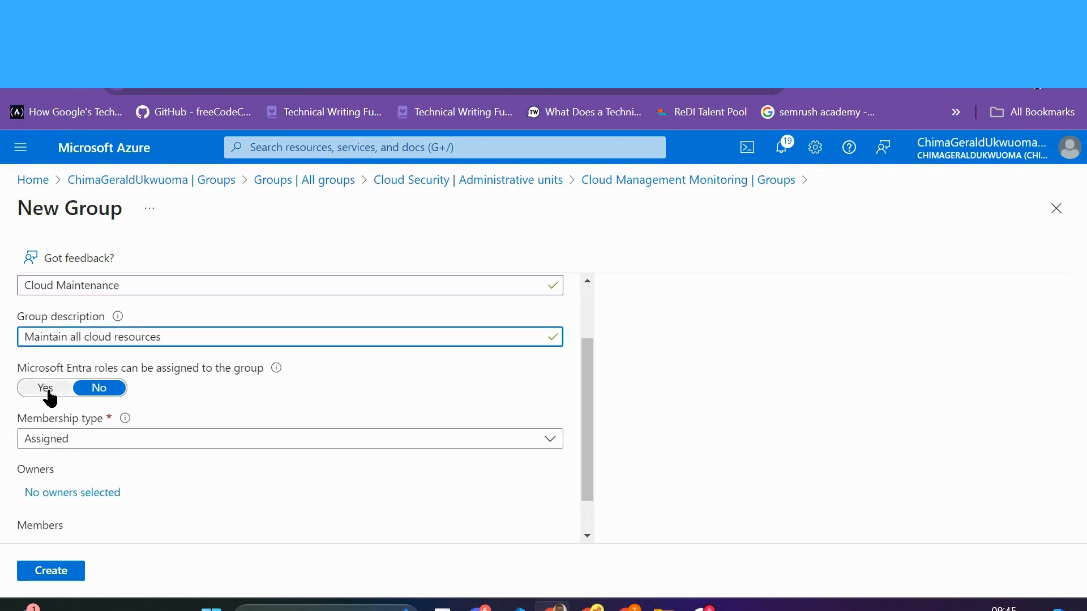
left_click(48, 391)
scroll(128, 498, "down", 3)
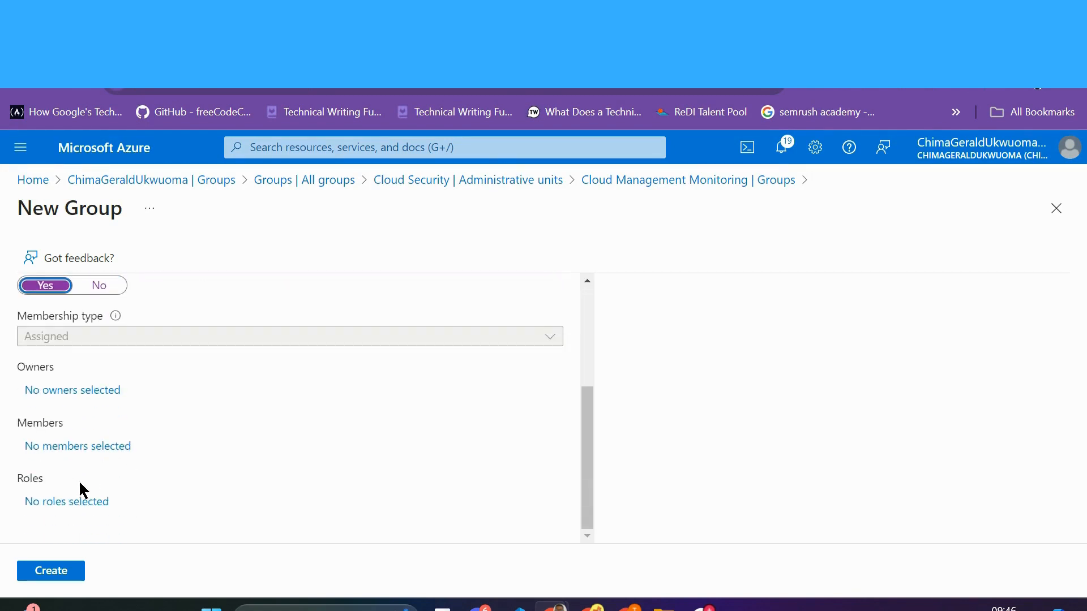
Step: Select the enterprise applications AAD App Management and Azure Multi-Factor Auth Client as group members
left_click(83, 447)
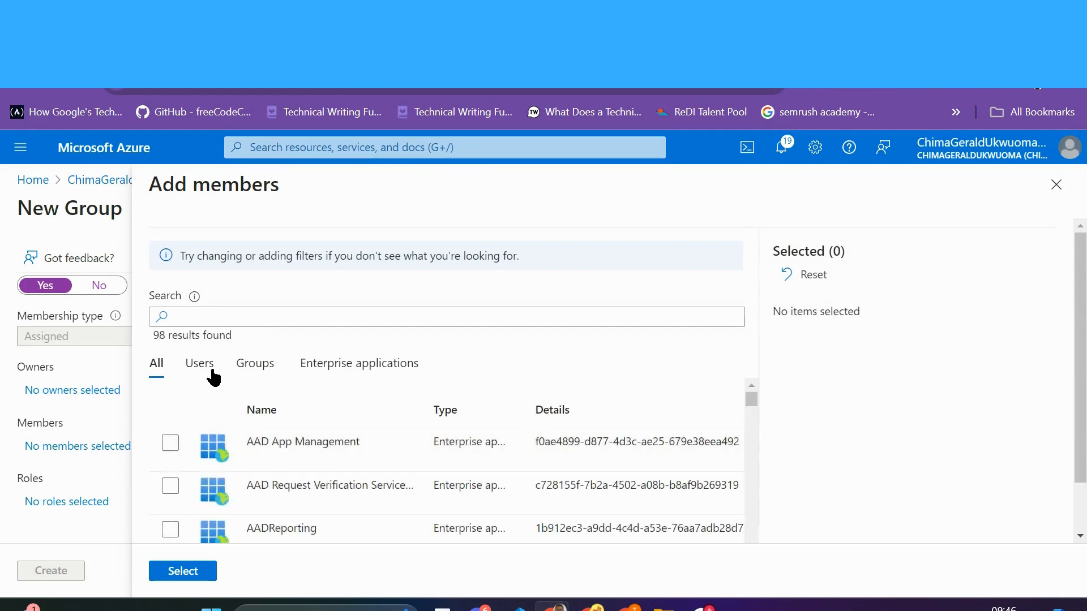
left_click(213, 370)
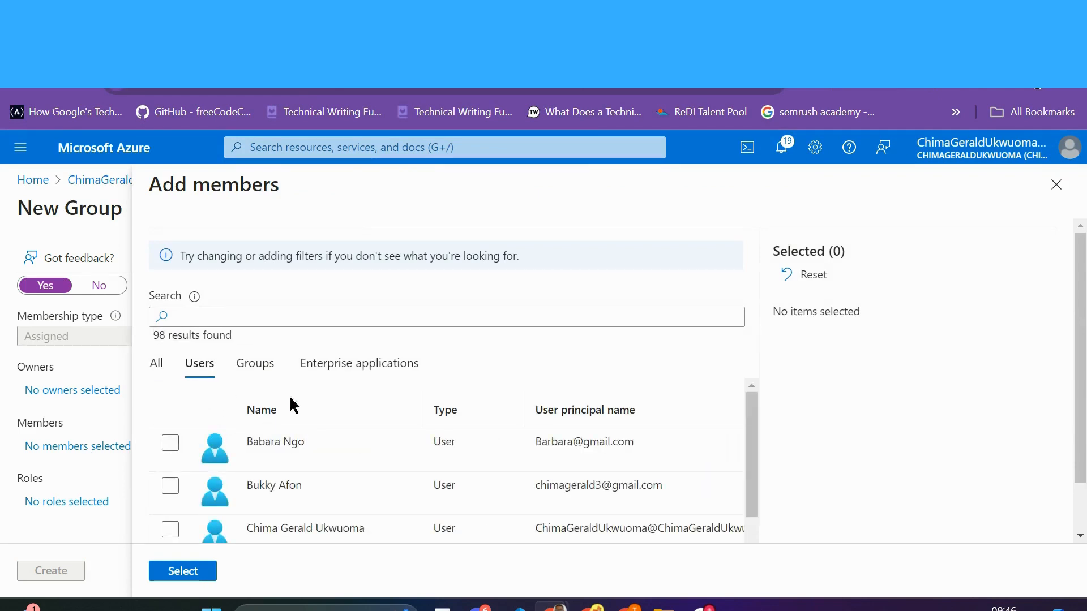
left_click(343, 369)
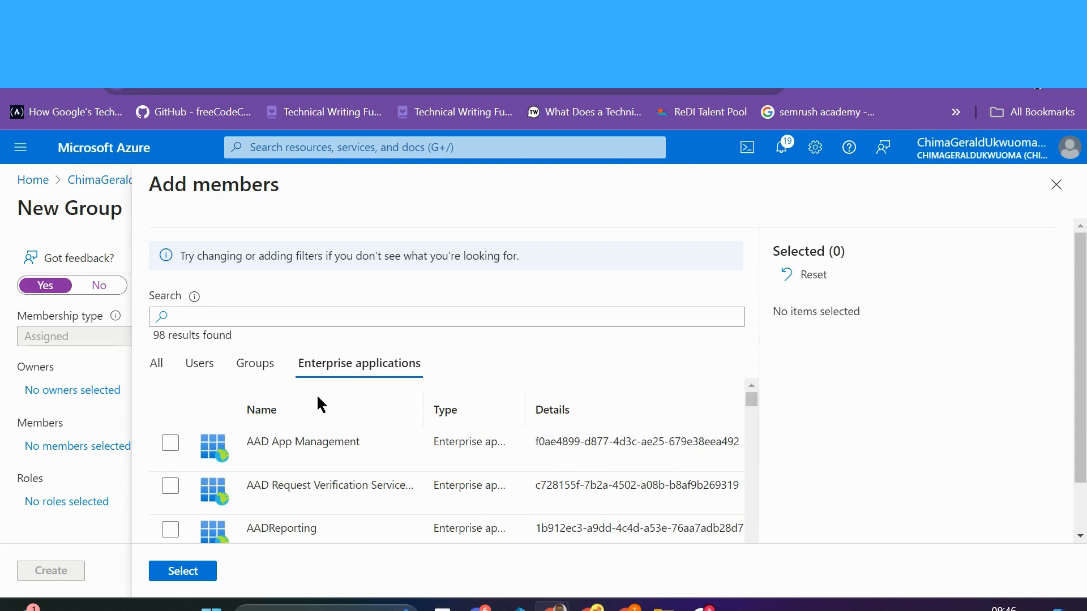
left_click(173, 446)
scroll(297, 507, "down", 2)
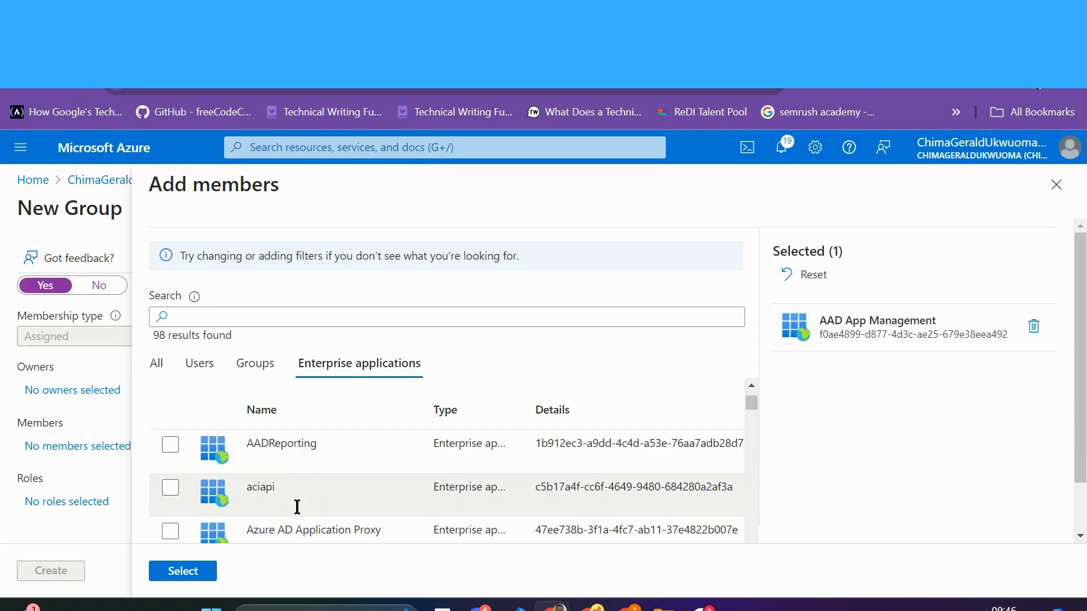
scroll(294, 510, "down", 4)
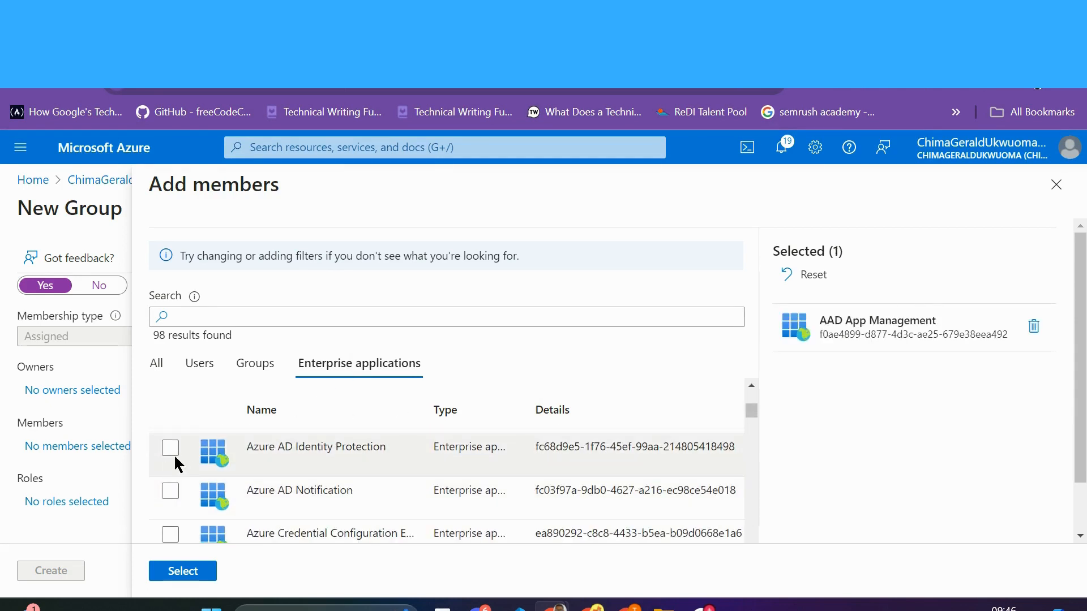
scroll(183, 487, "down", 3)
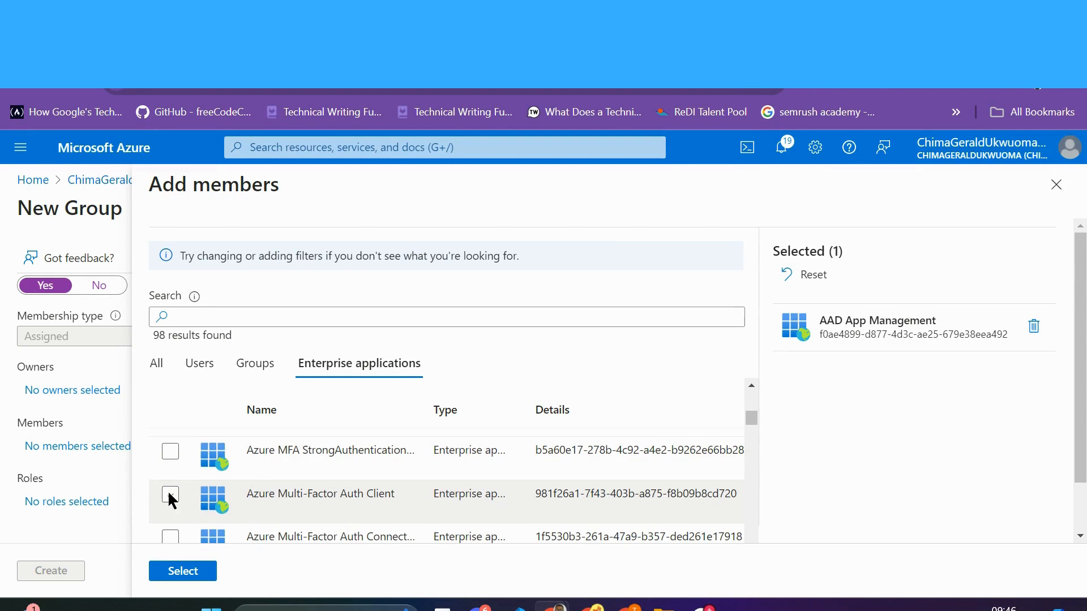
left_click(169, 496)
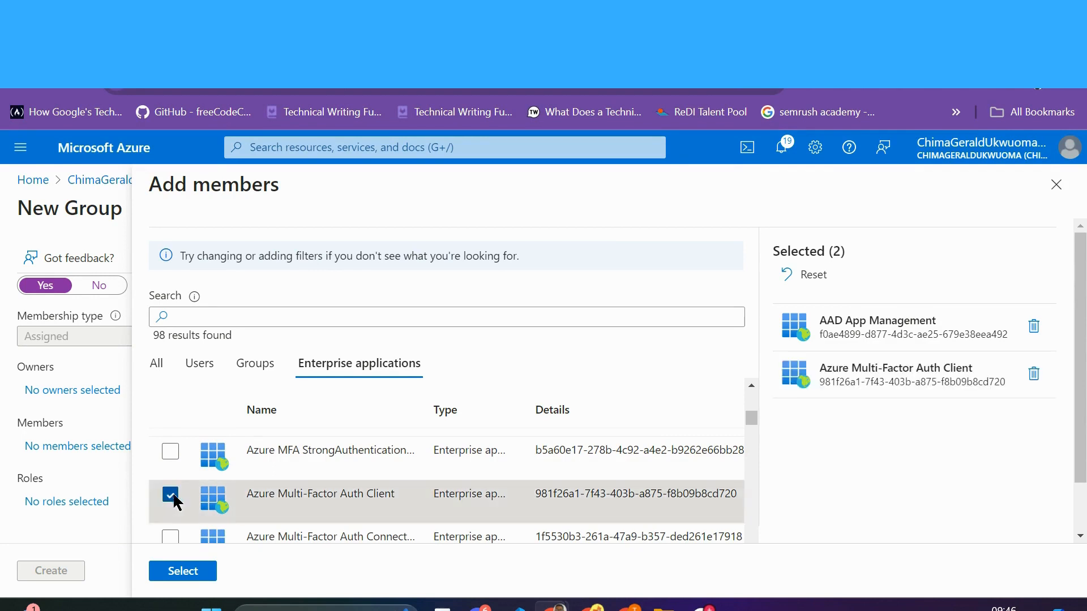
Step: Add two users as members as well, confirming all four selected members
left_click(256, 365)
scroll(243, 471, "down", 1)
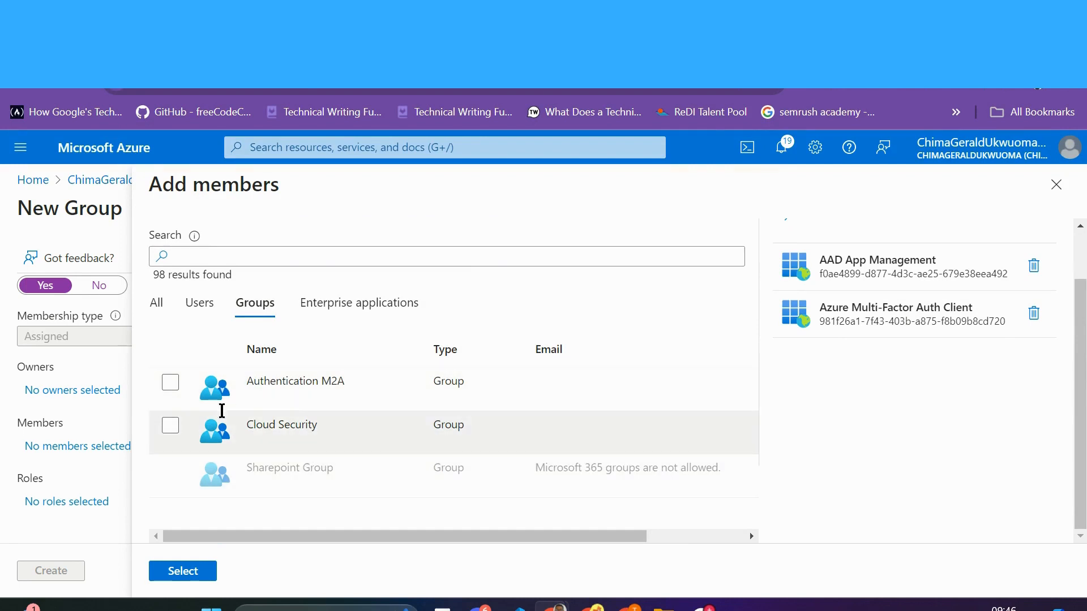
left_click(203, 309)
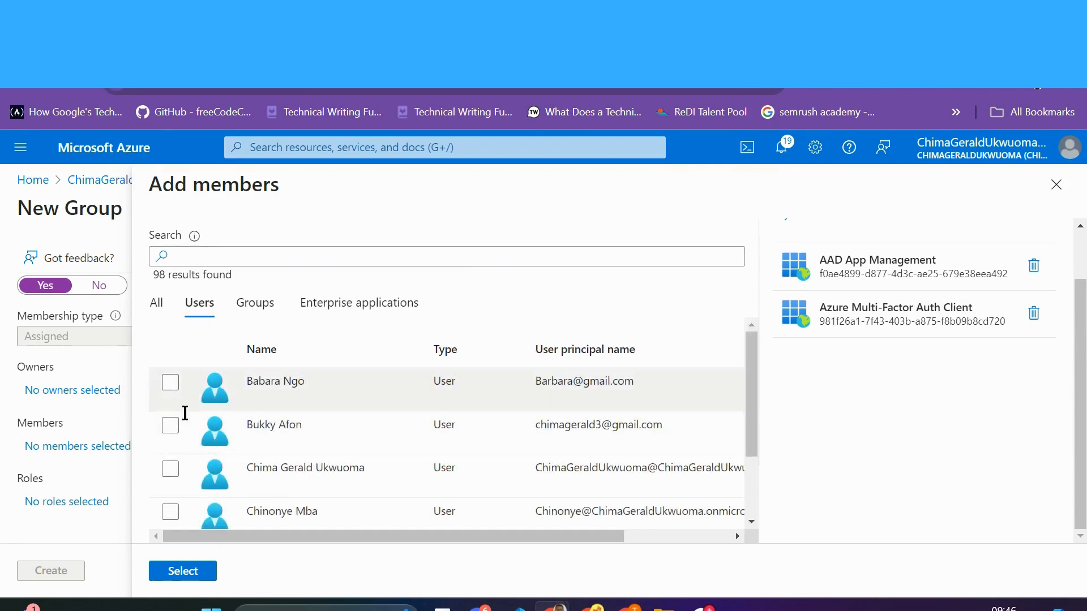
left_click(172, 425)
left_click(172, 382)
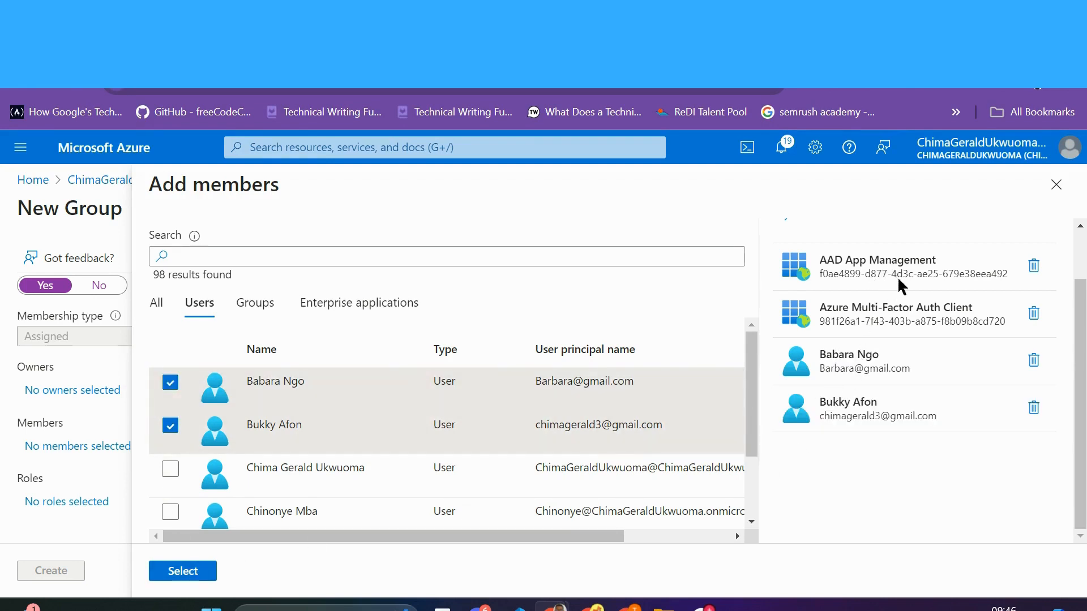
left_click(180, 572)
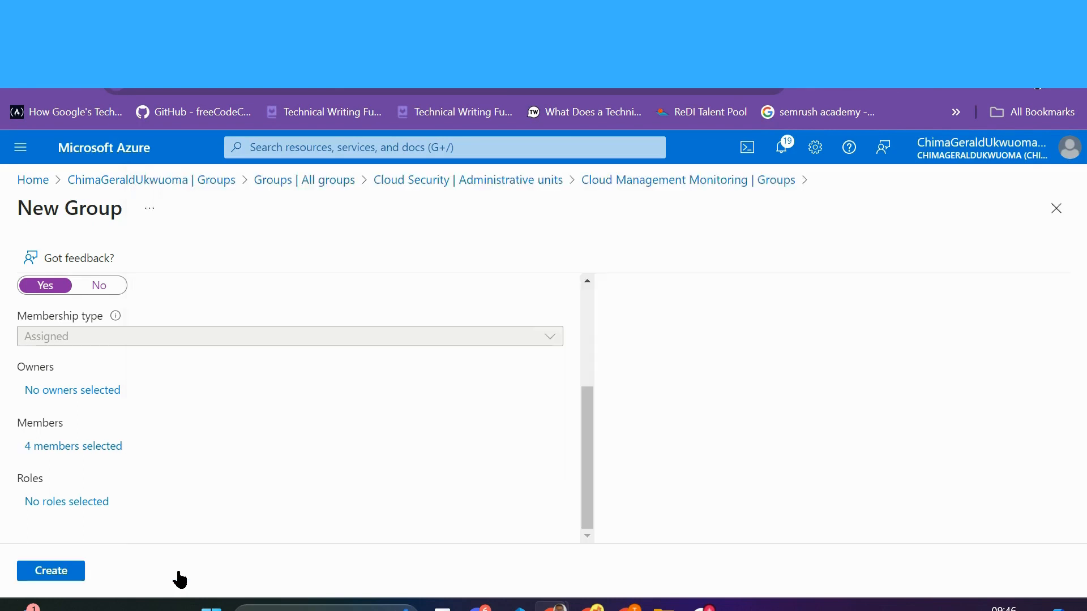
Step: Make a single user the group's owner, replacing the first pick with a different user
left_click(80, 391)
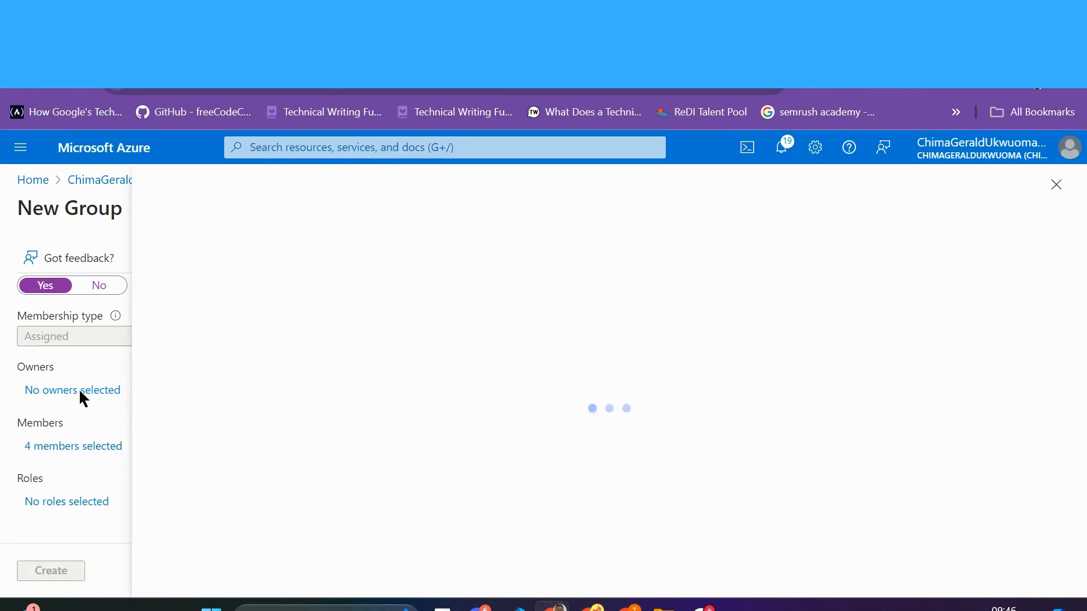
scroll(254, 457, "down", 3)
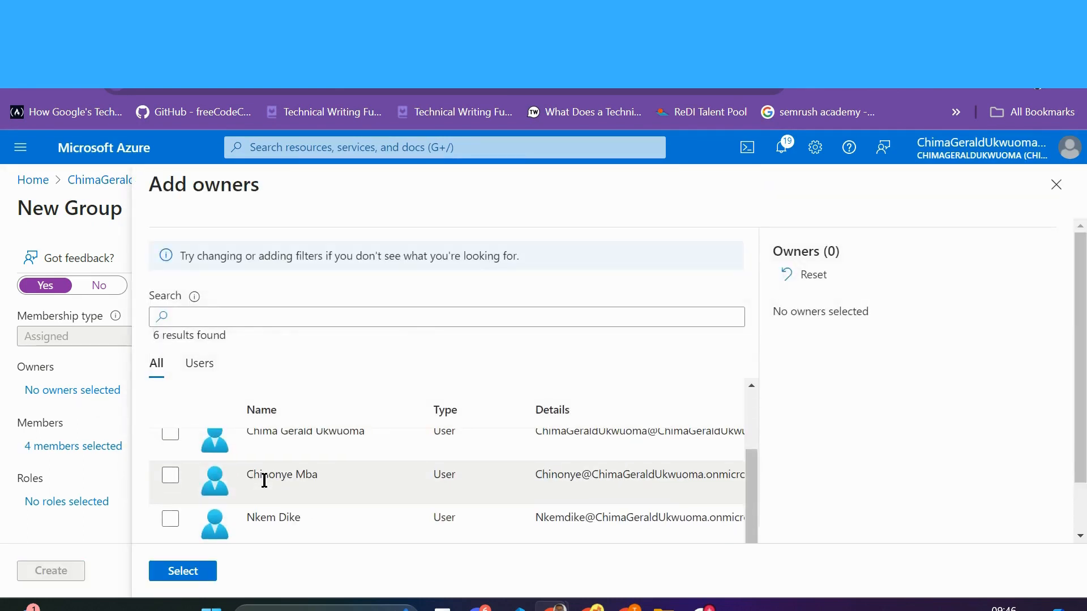
left_click(170, 518)
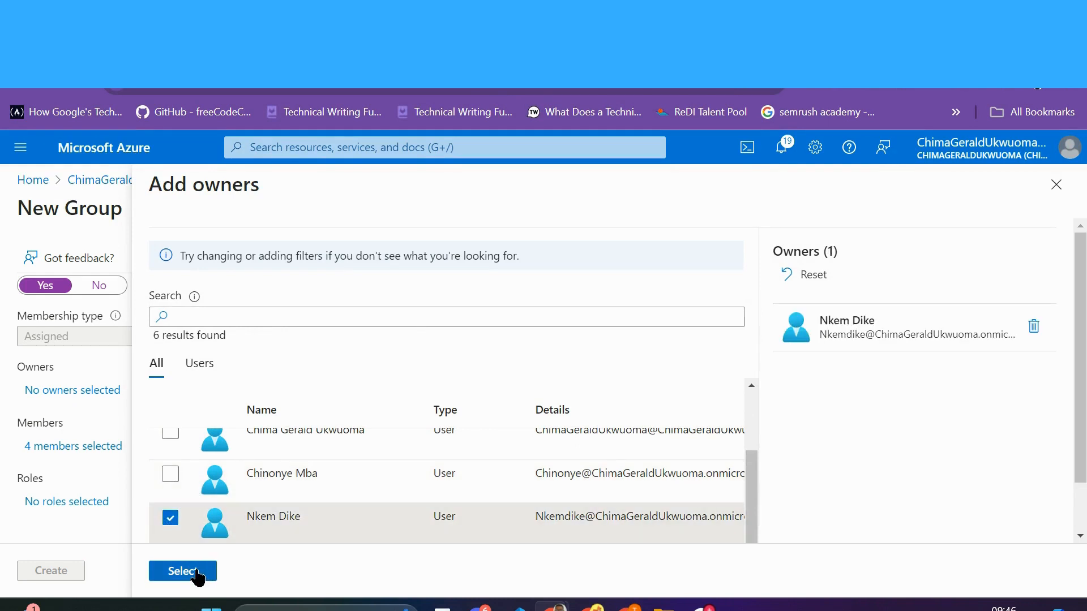
left_click(170, 517)
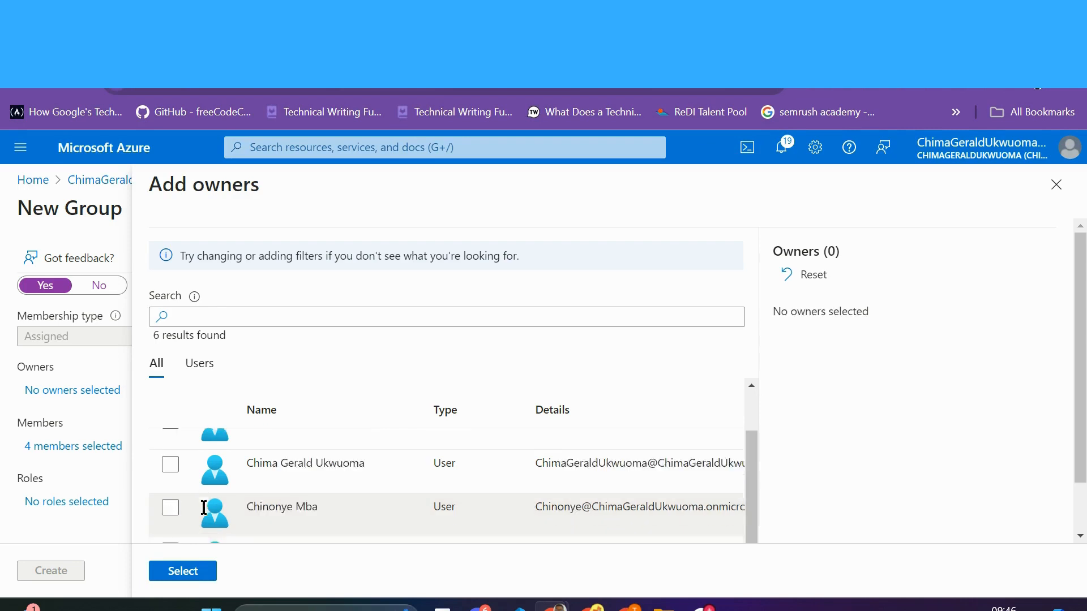
scroll(181, 465, "up", 3)
left_click(172, 443)
scroll(183, 476, "down", 1)
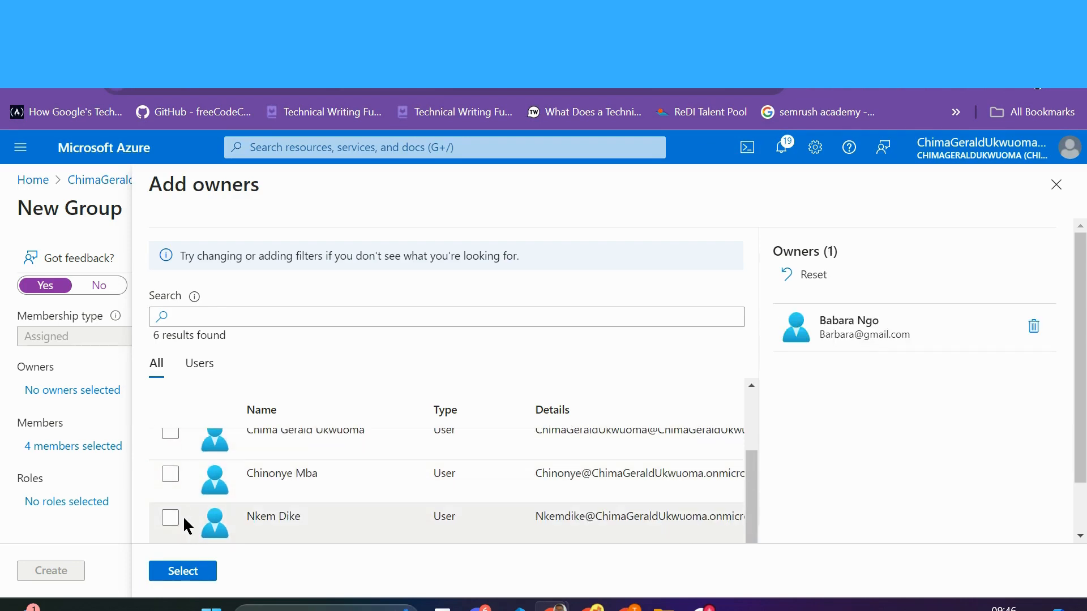
left_click(183, 572)
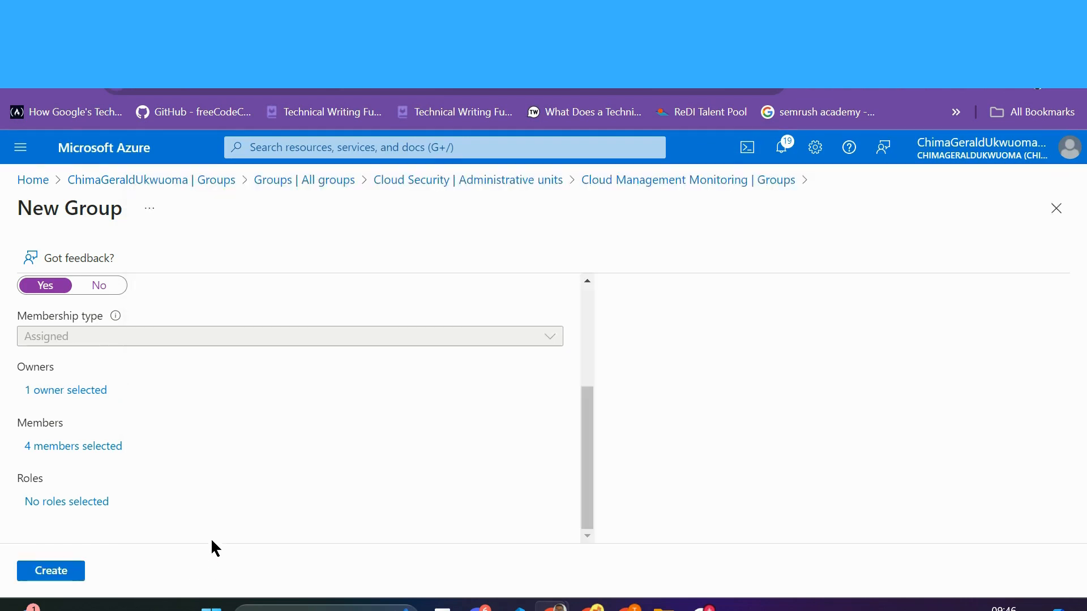
Step: Give the group the Global Secure Access Administrator directory role
left_click(87, 506)
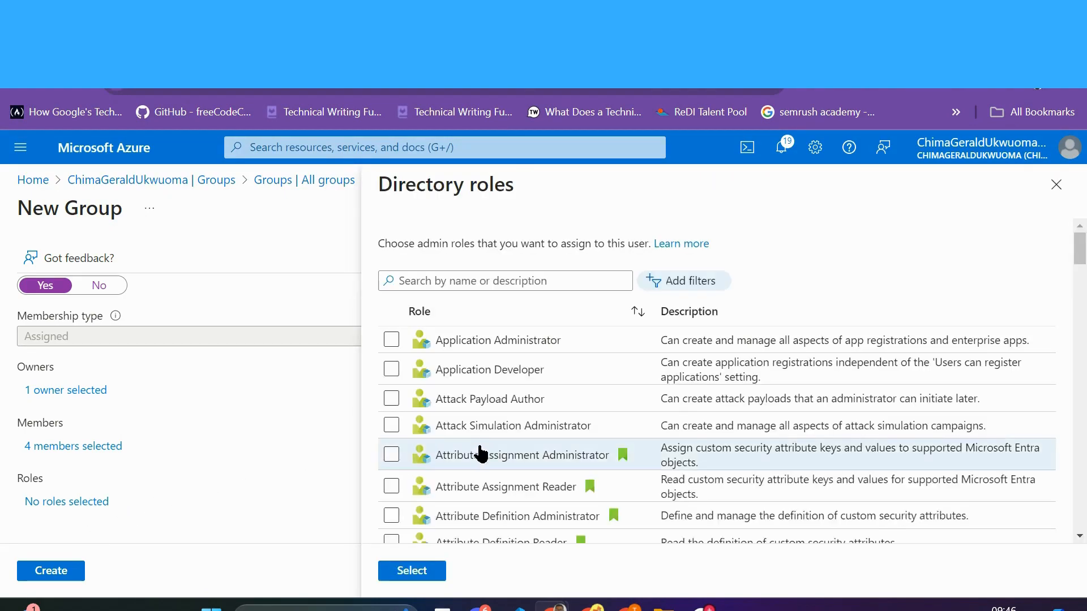
scroll(476, 458, "down", 5)
scroll(459, 473, "down", 3)
scroll(453, 464, "up", 6)
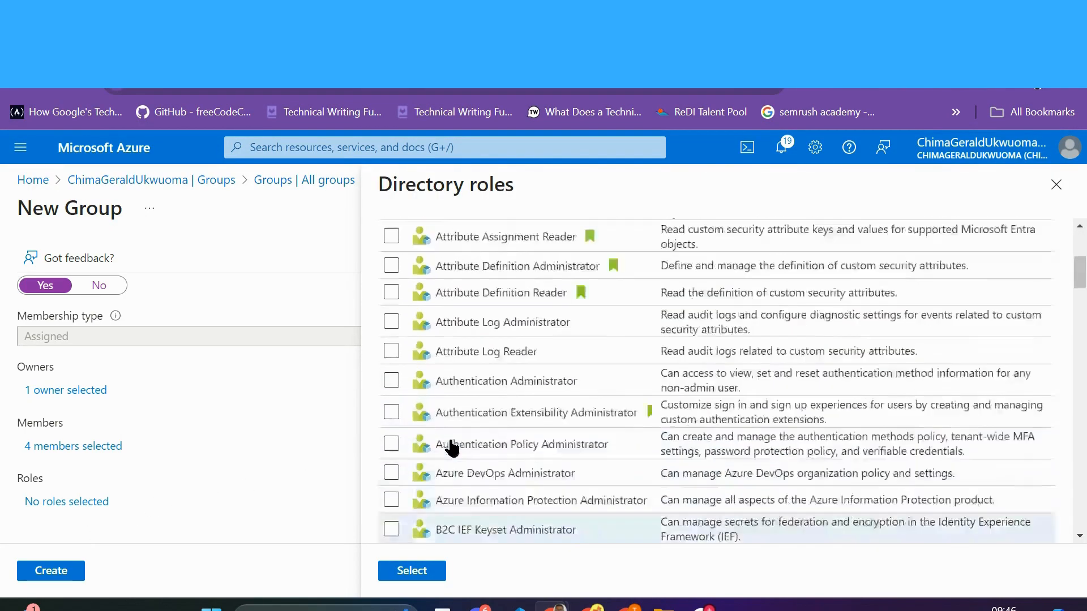
scroll(444, 340, "up", 3)
left_click(391, 372)
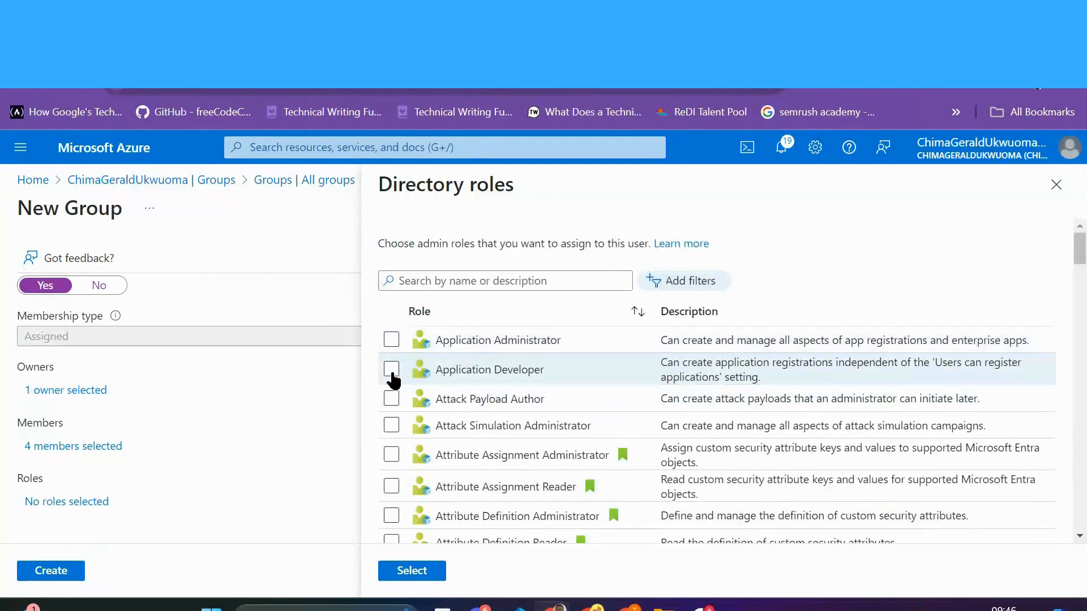
scroll(442, 435, "down", 2)
scroll(441, 436, "down", 7)
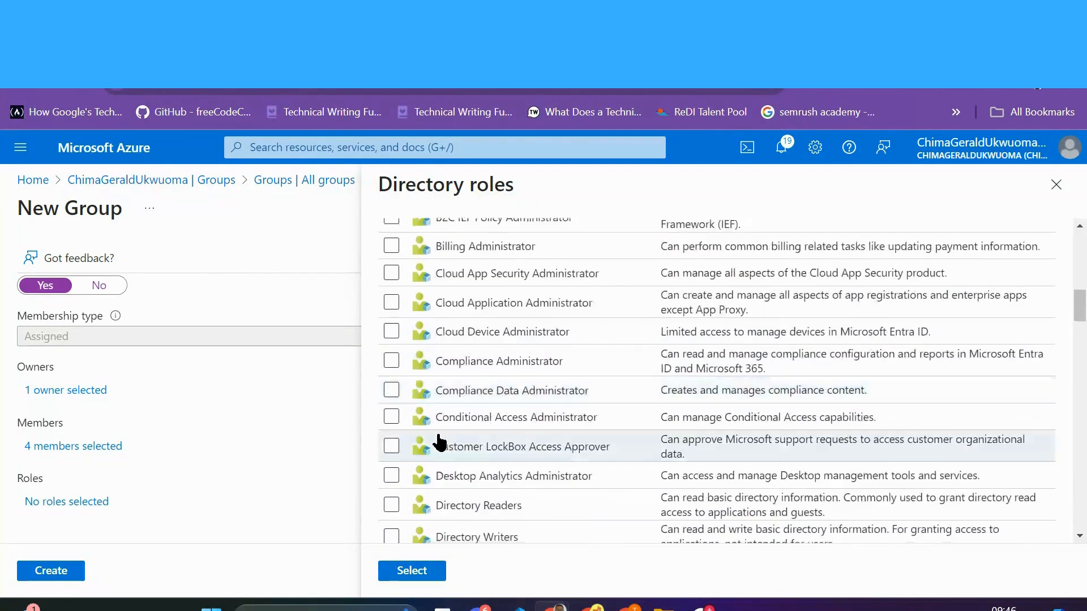
scroll(439, 437, "down", 8)
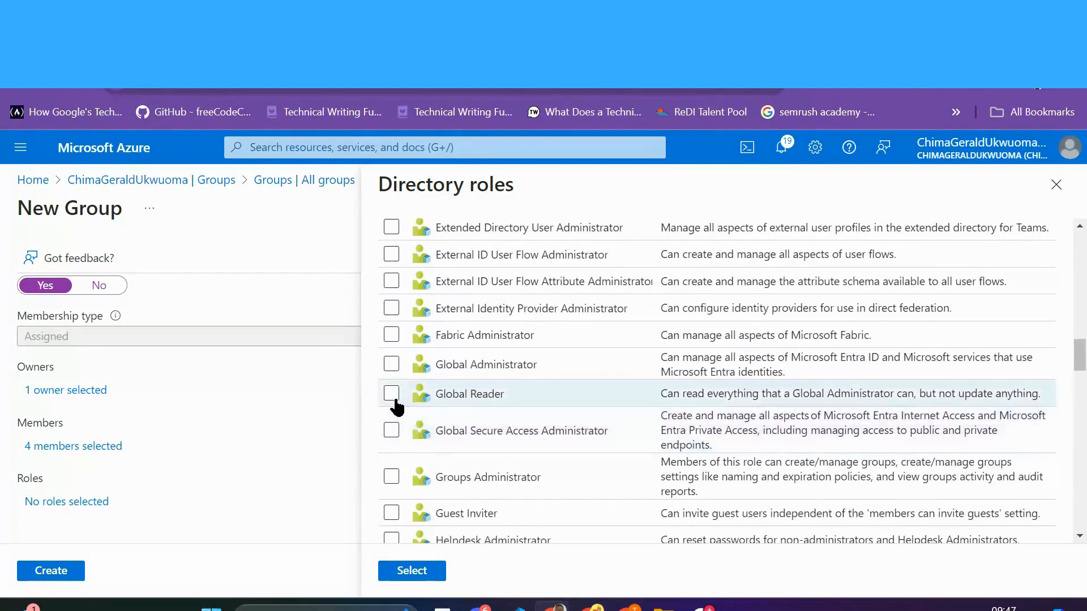
left_click(403, 433)
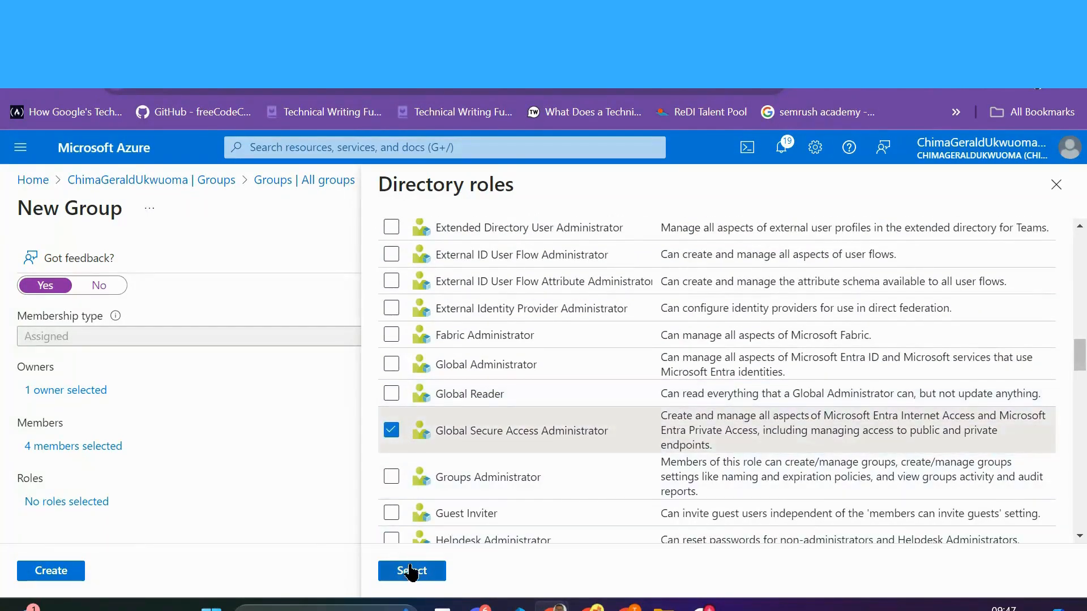
left_click(407, 572)
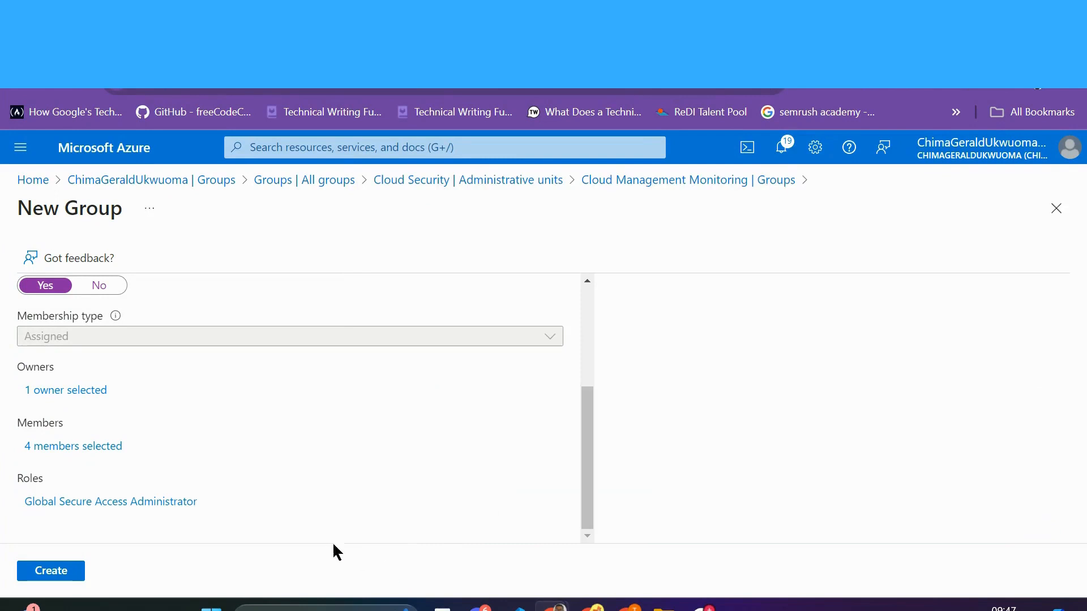
Step: Create Cloud Maintenance as a role-assignable group, then view the Cloud Management Monitoring unit's two guest users
left_click(65, 576)
left_click(67, 347)
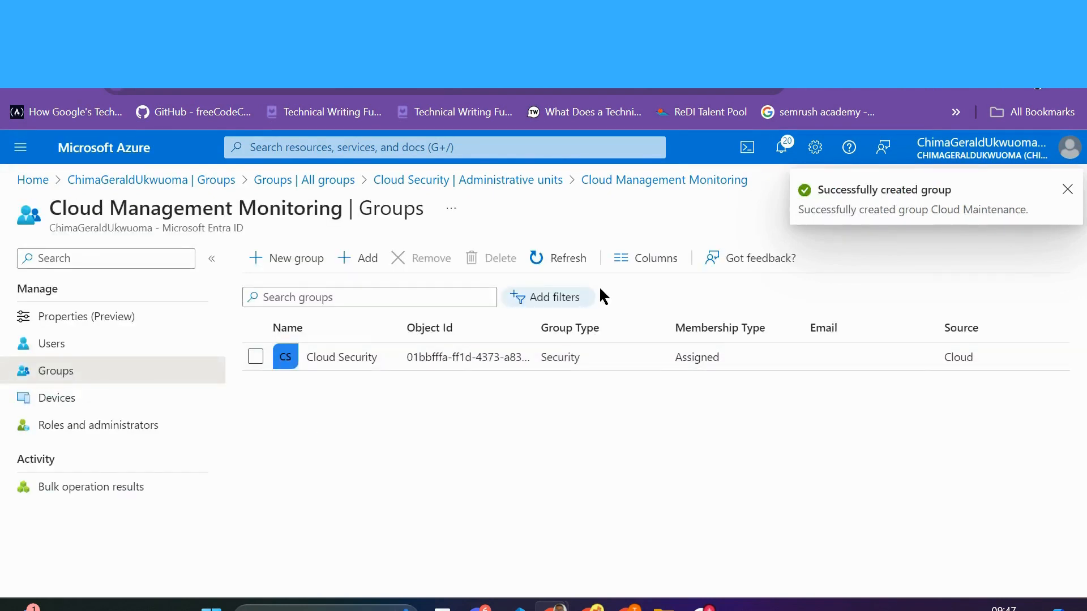
left_click(551, 259)
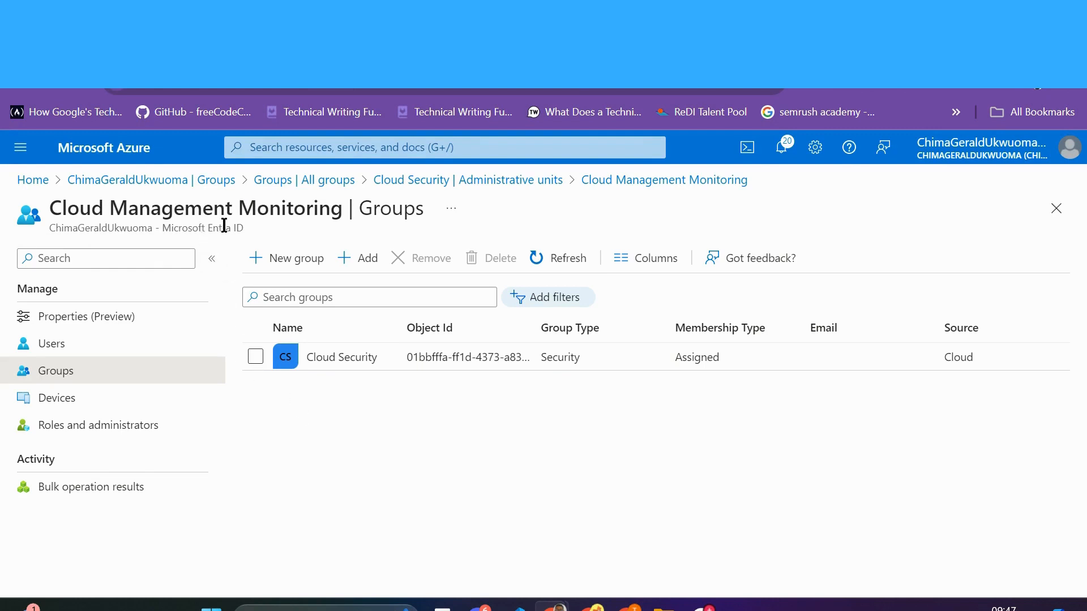
left_click(556, 265)
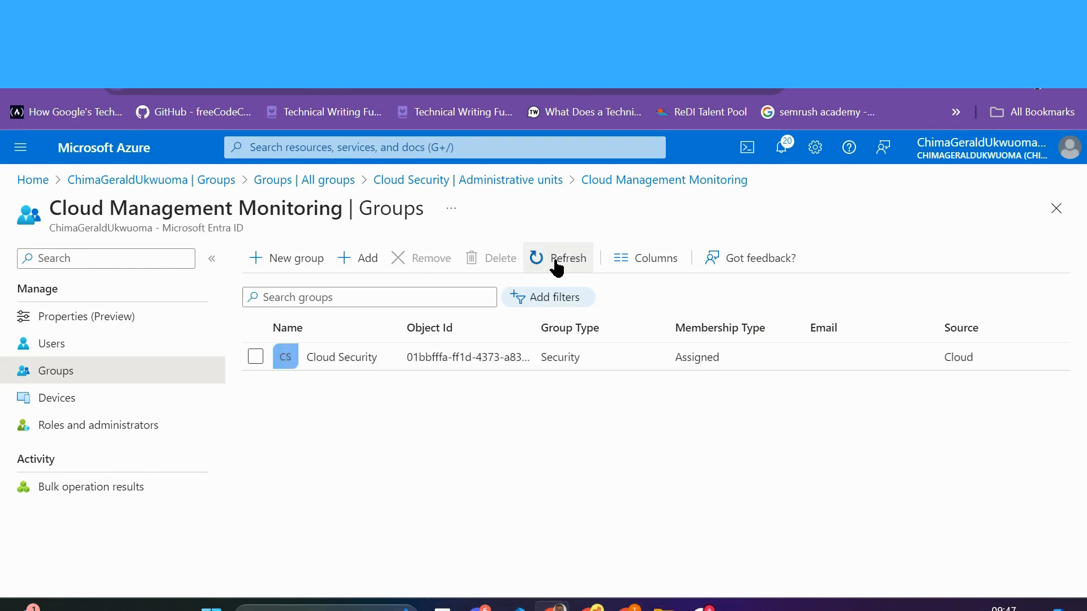
left_click(69, 343)
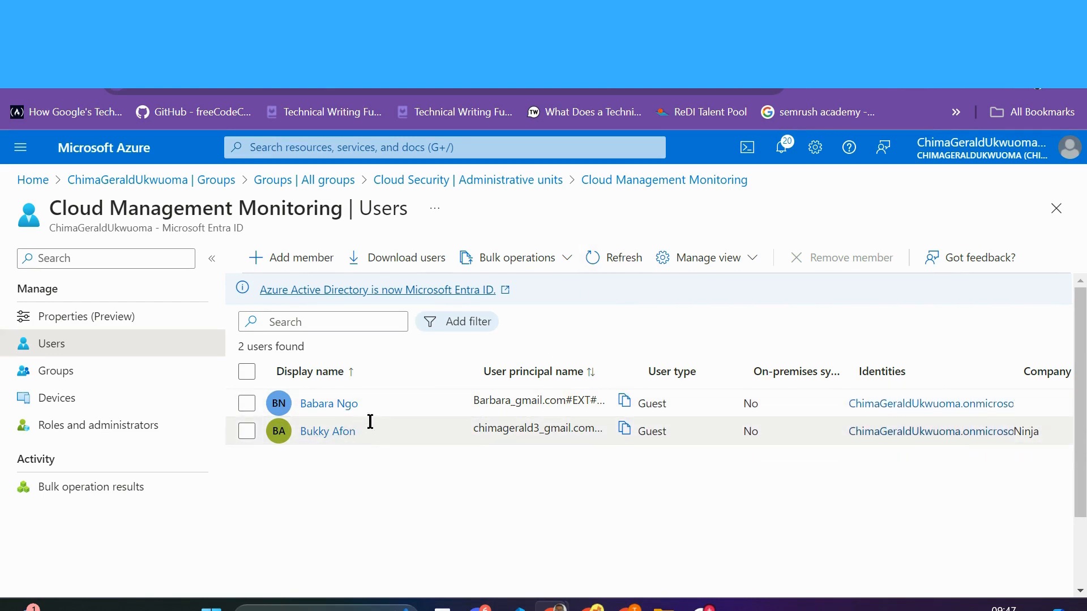
Step: Refresh and review the unit's users, groups and devices, then return to the All groups list
left_click(625, 265)
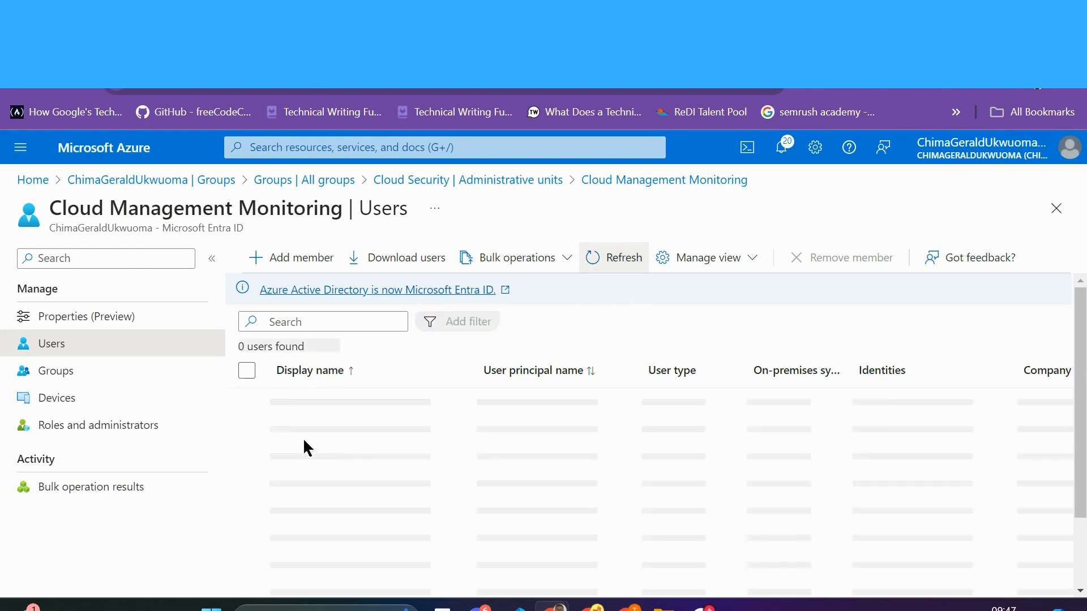
left_click(65, 374)
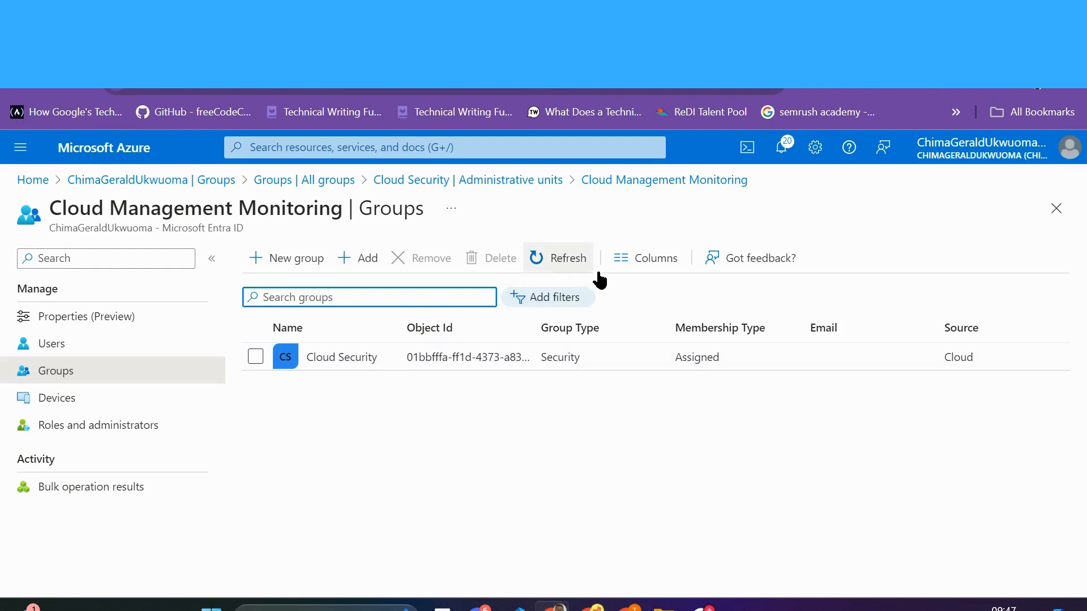
left_click(574, 264)
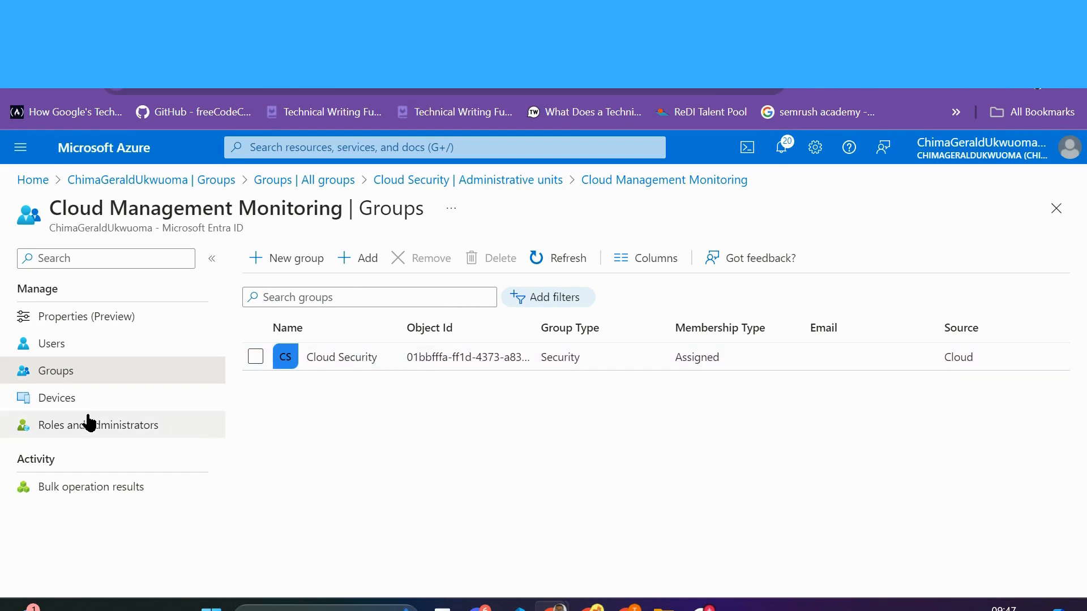
left_click(68, 403)
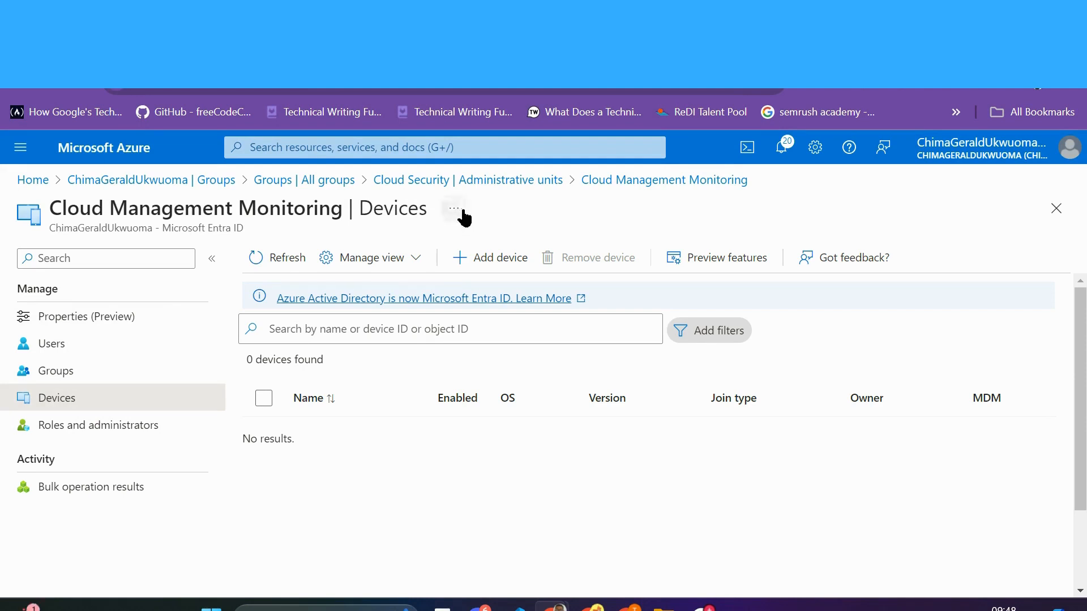
left_click(277, 185)
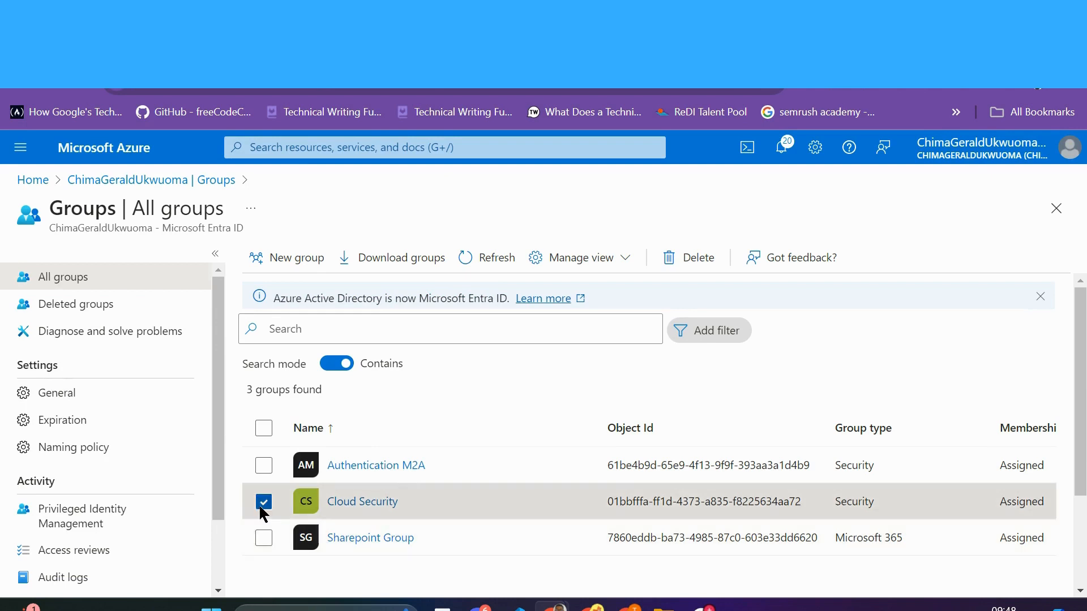
Step: Deselect Cloud Security and open Sharepoint Group's Administrative units page, which lists none
left_click(263, 503)
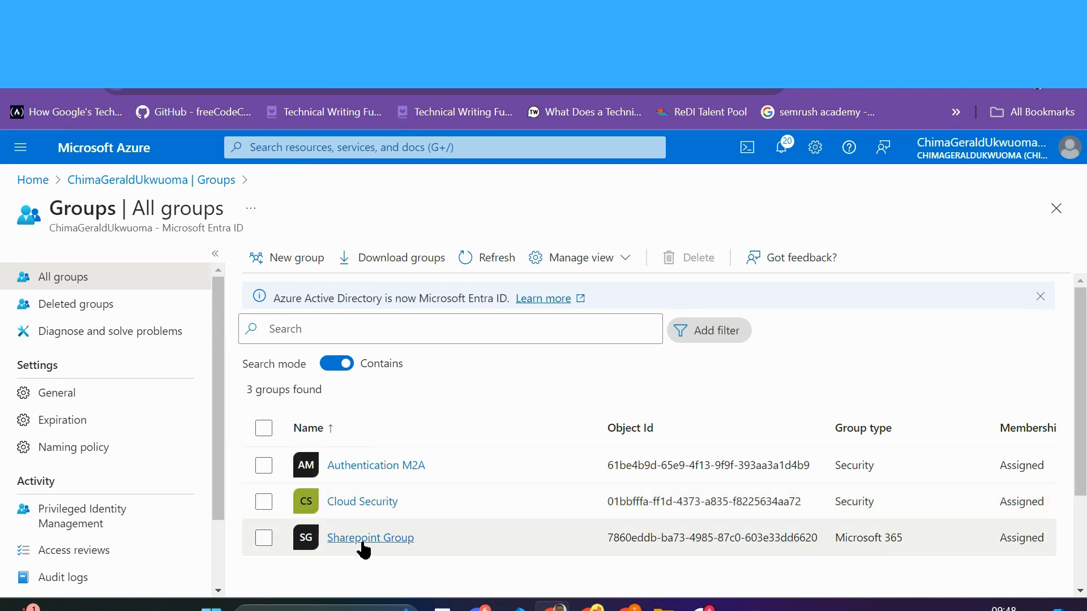
scroll(365, 547, "down", 3)
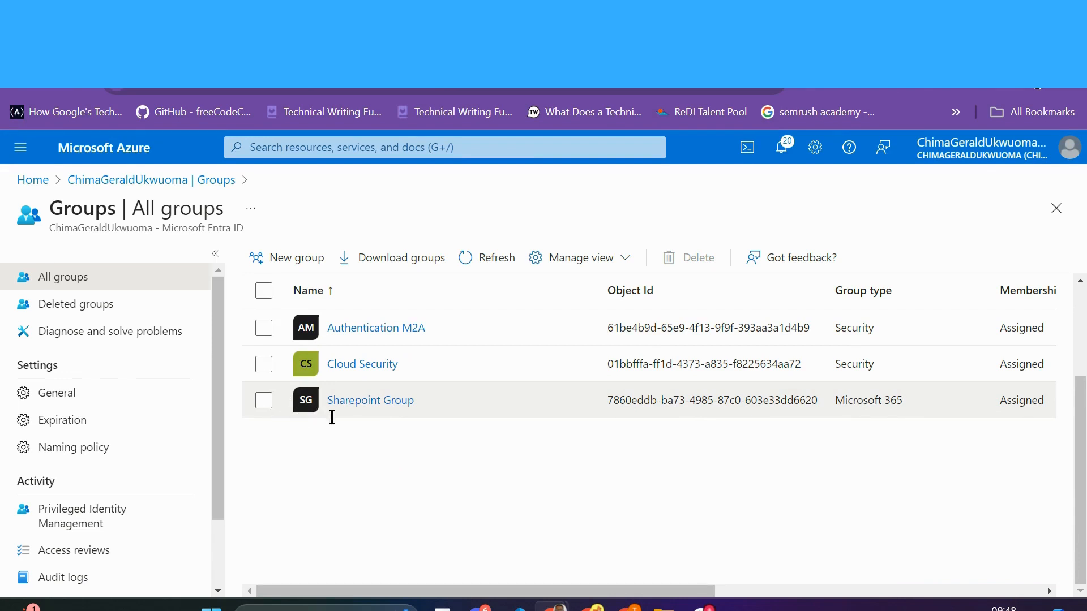
scroll(326, 439, "up", 3)
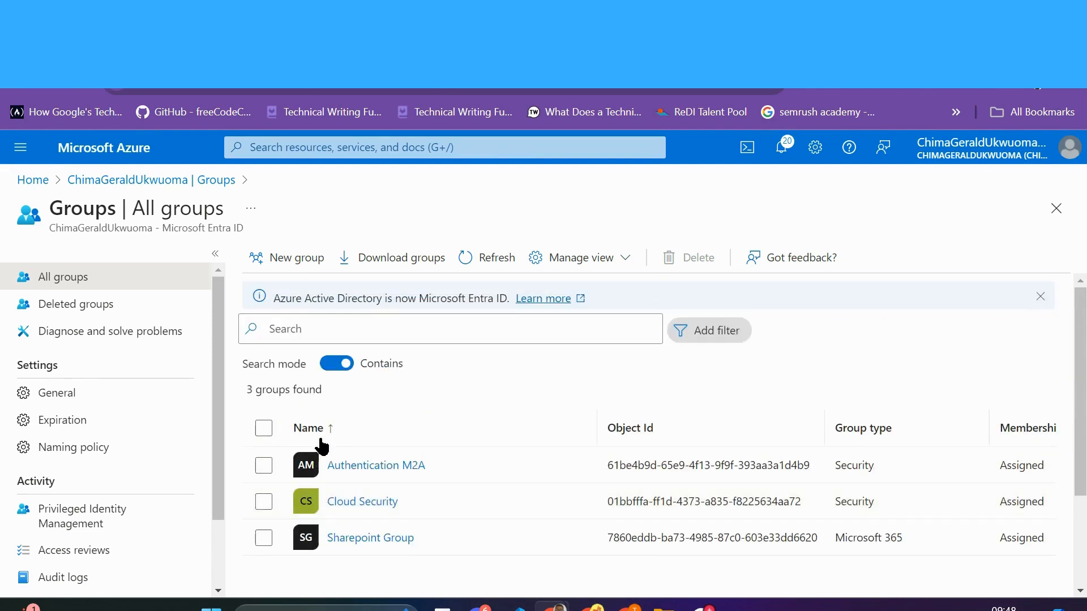
scroll(334, 478, "down", 3)
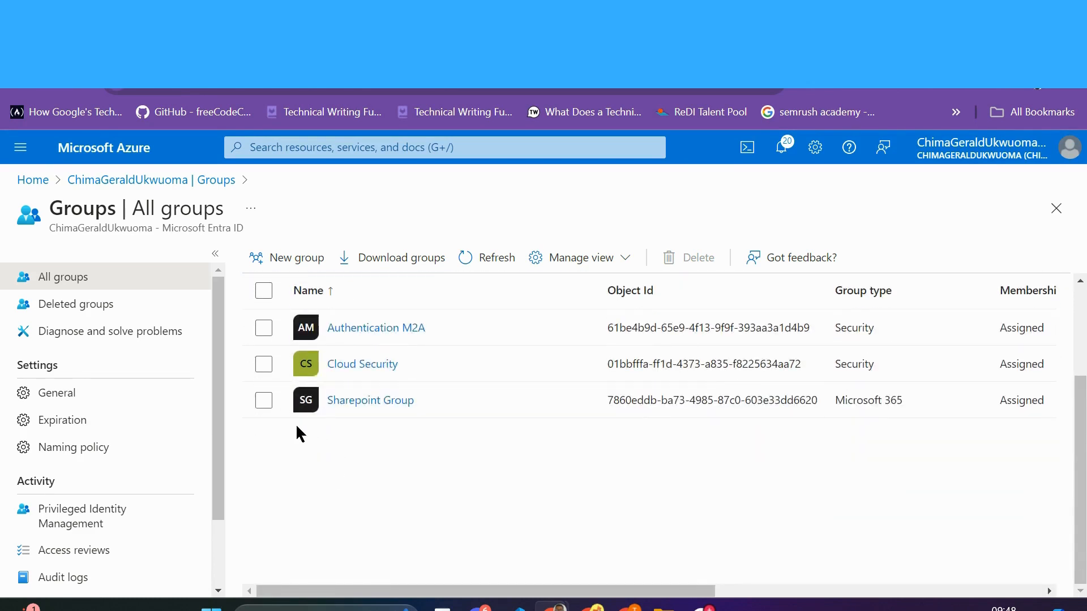
left_click(261, 402)
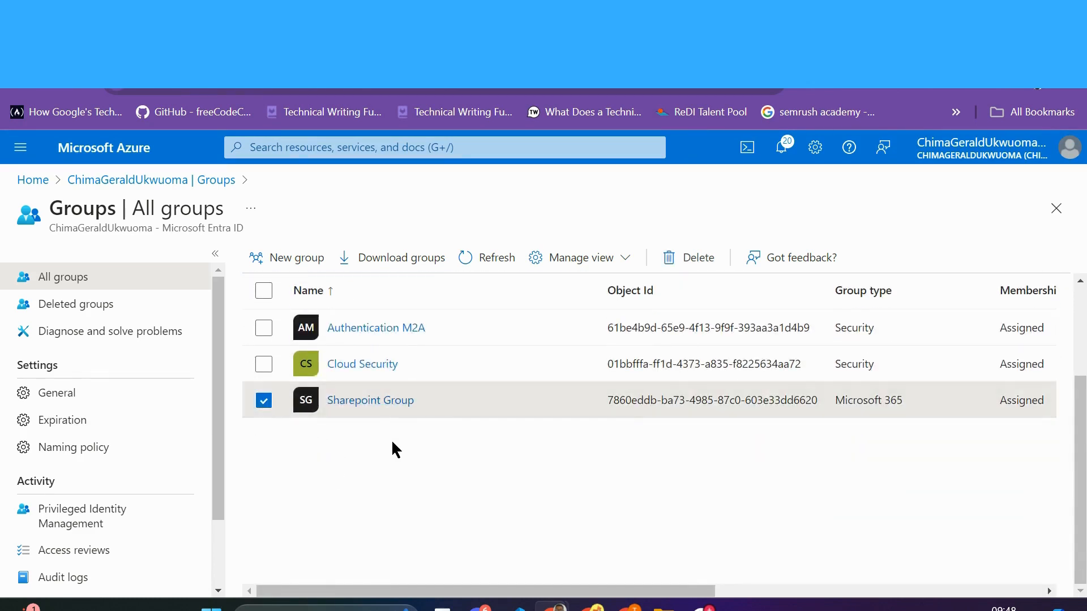
scroll(395, 453, "down", 3)
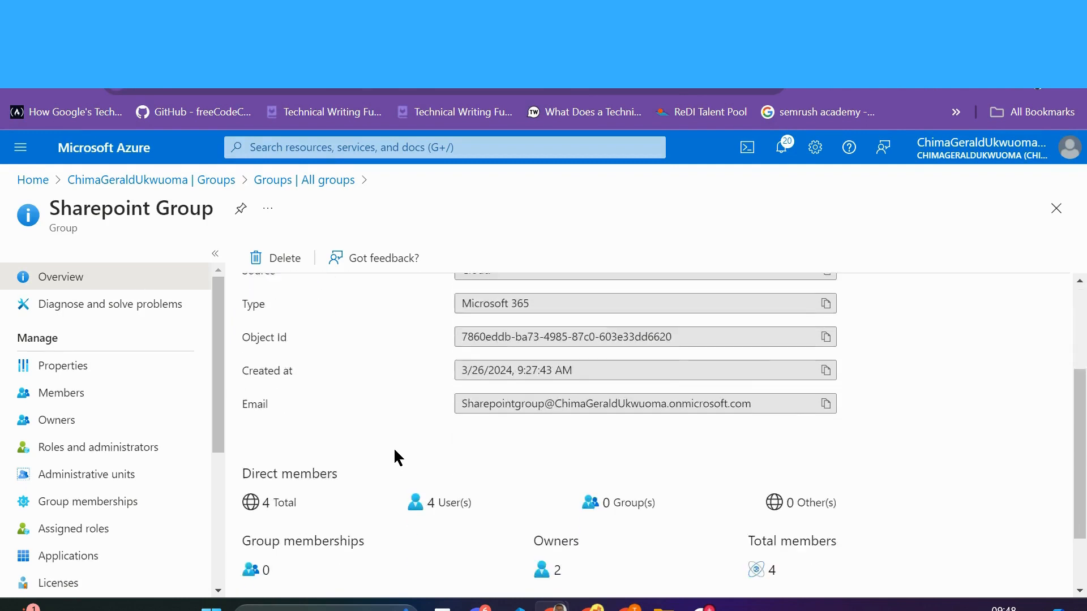
left_click(139, 476)
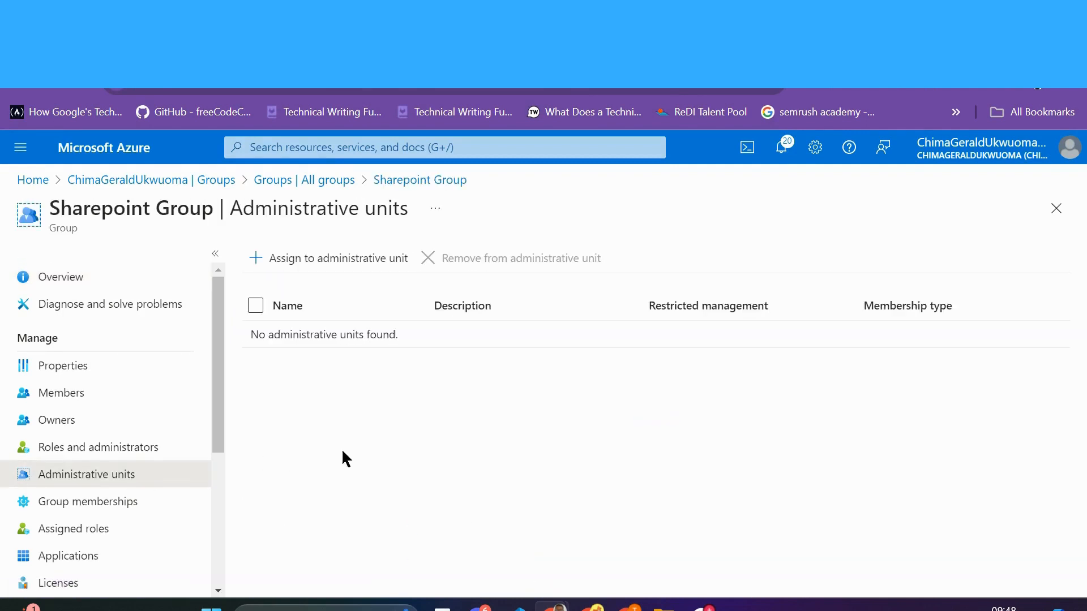
Step: Add Sharepoint Group to the Field Support Engineers administrative unit
left_click(315, 259)
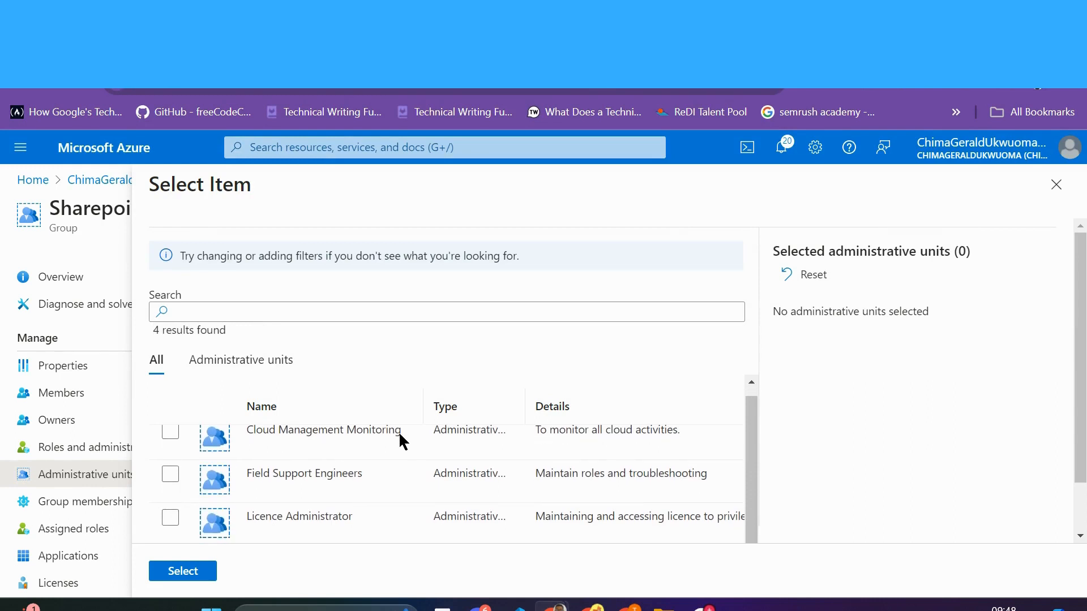
scroll(374, 442, "down", 1)
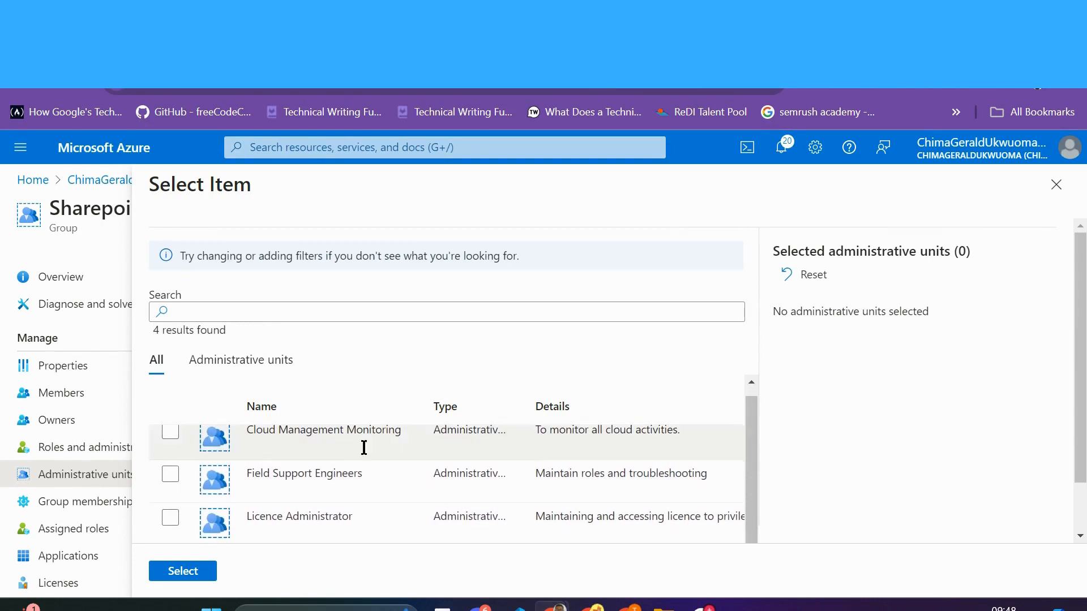
left_click(263, 368)
scroll(334, 461, "down", 1)
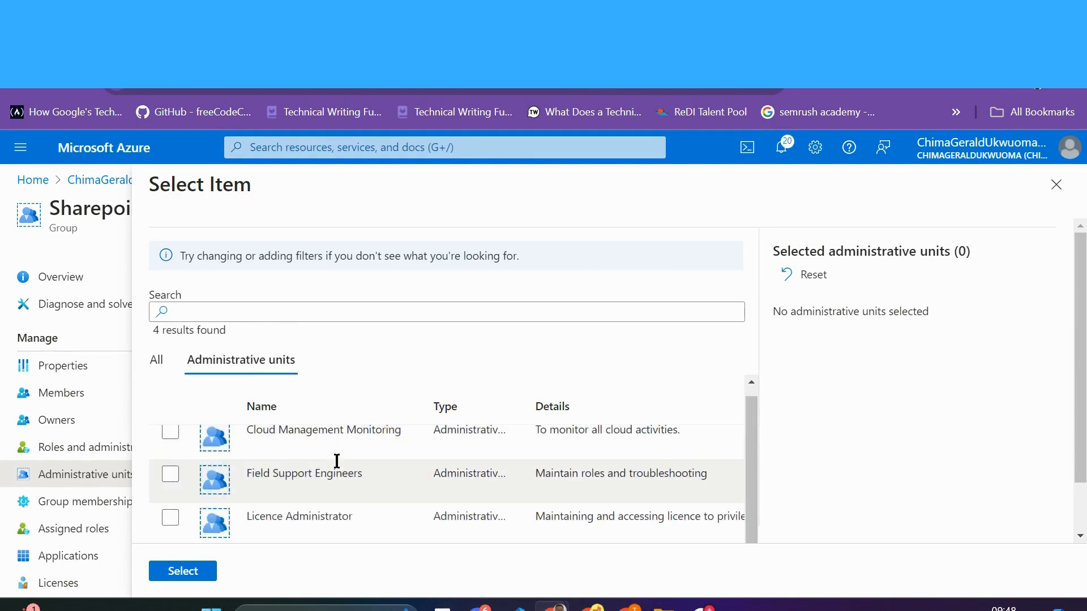
left_click(157, 365)
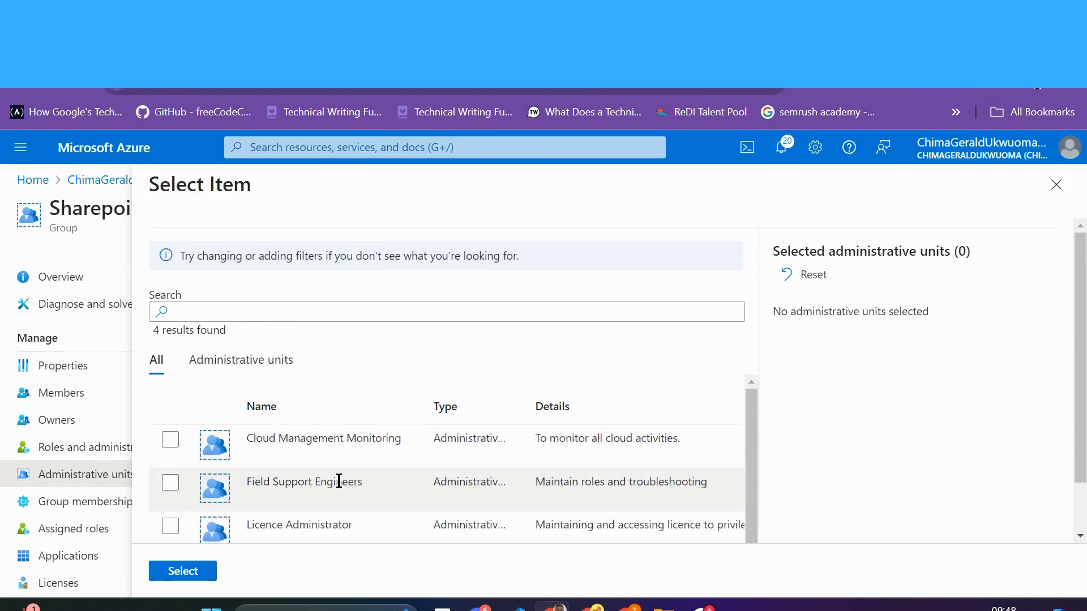
scroll(342, 483, "down", 1)
scroll(340, 479, "up", 1)
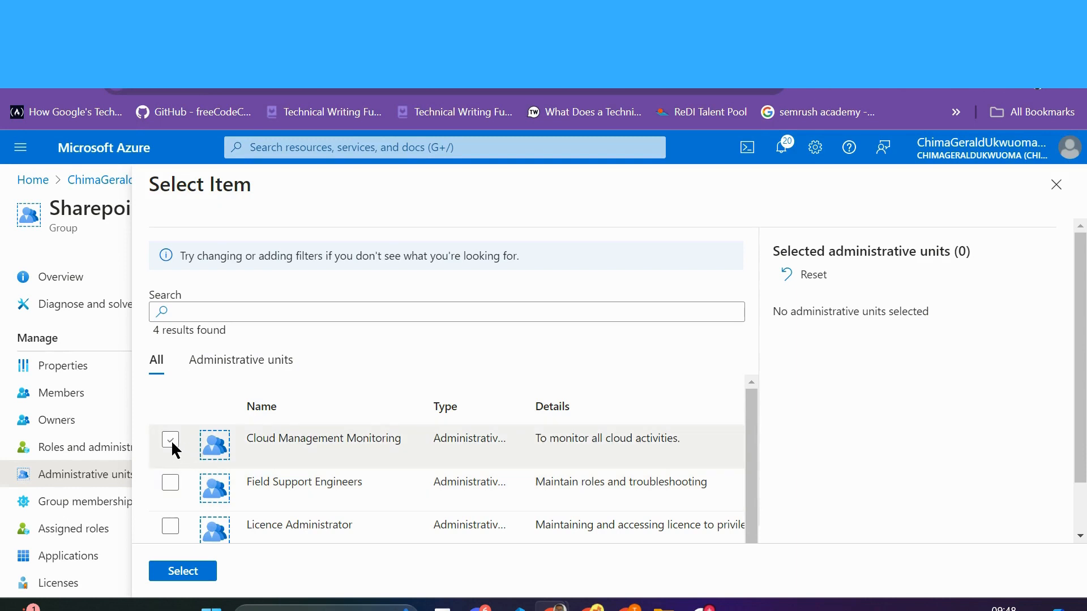
left_click(171, 489)
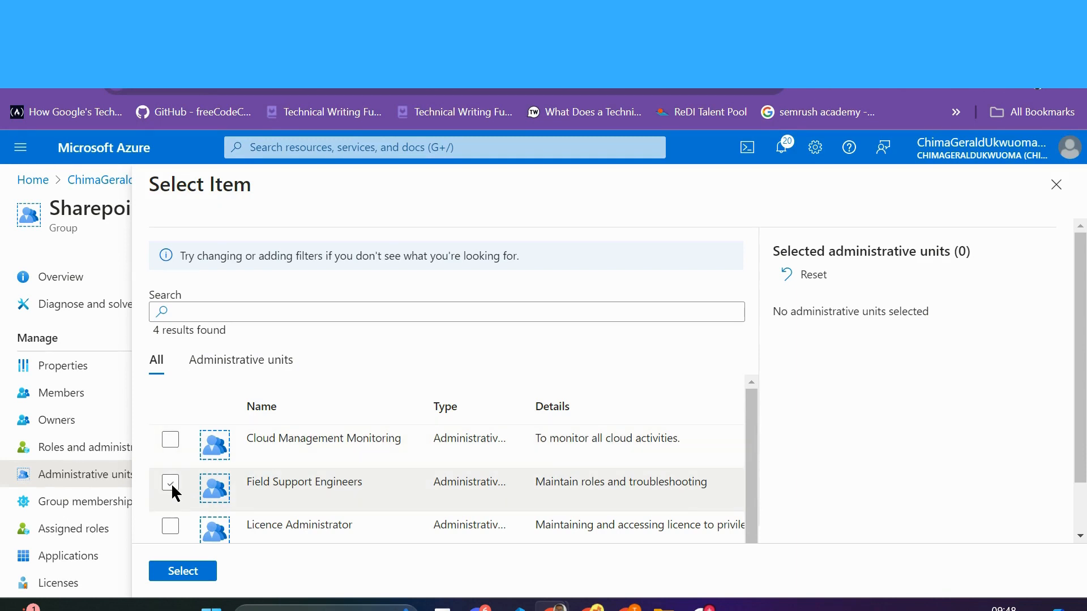
left_click(171, 484)
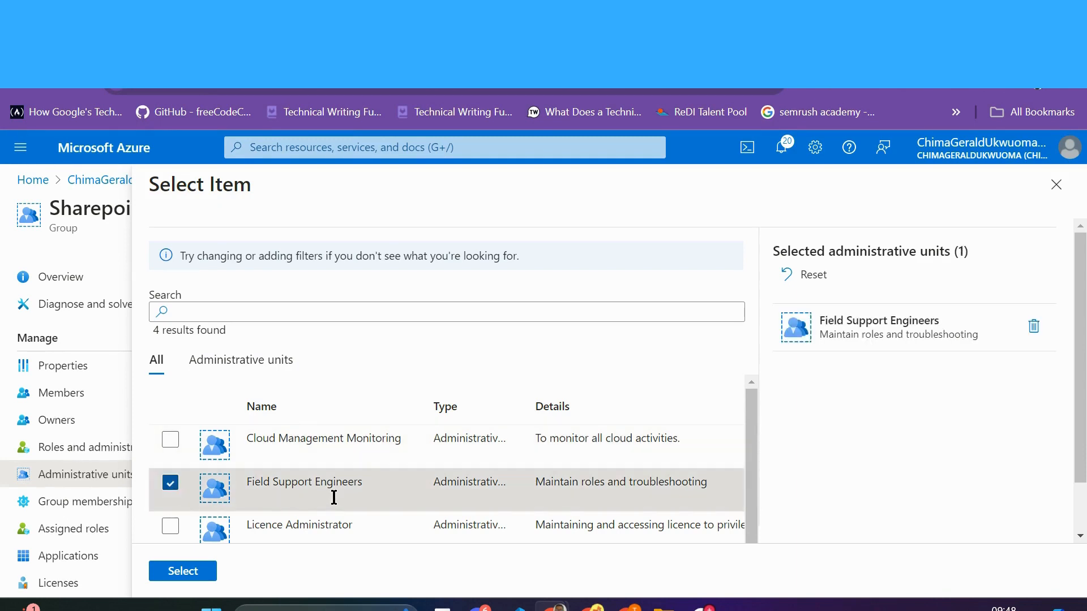
left_click(182, 571)
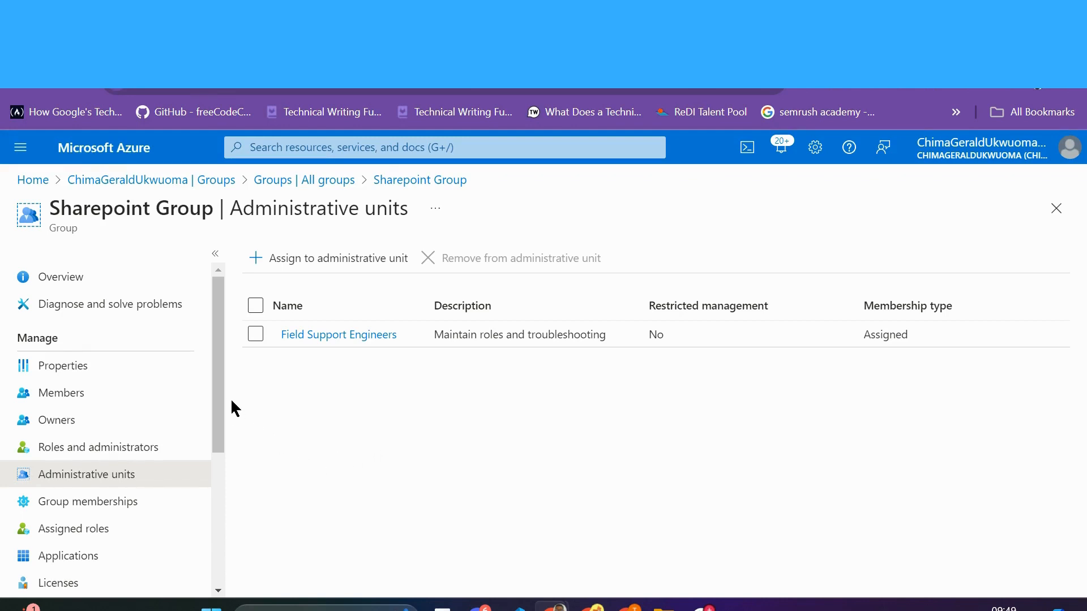
Step: Confirm Sharepoint Group's Field Support Engineers membership, then go back to the Entra ID Overview
mouse_move(219, 395)
left_mouse_down()
mouse_move(219, 461)
mouse_move(209, 388)
left_mouse_up()
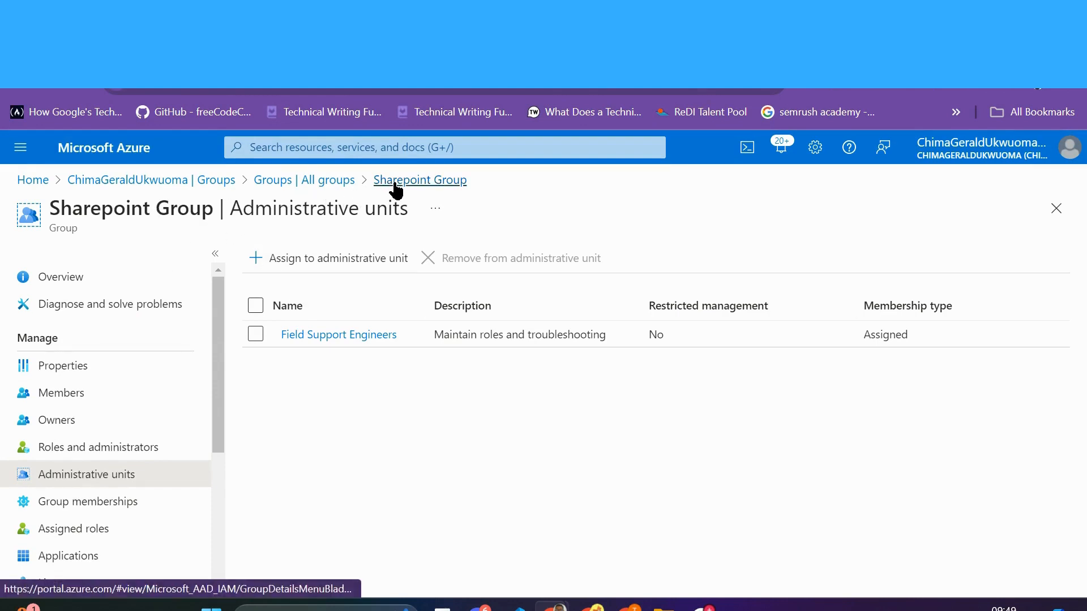
left_click(332, 181)
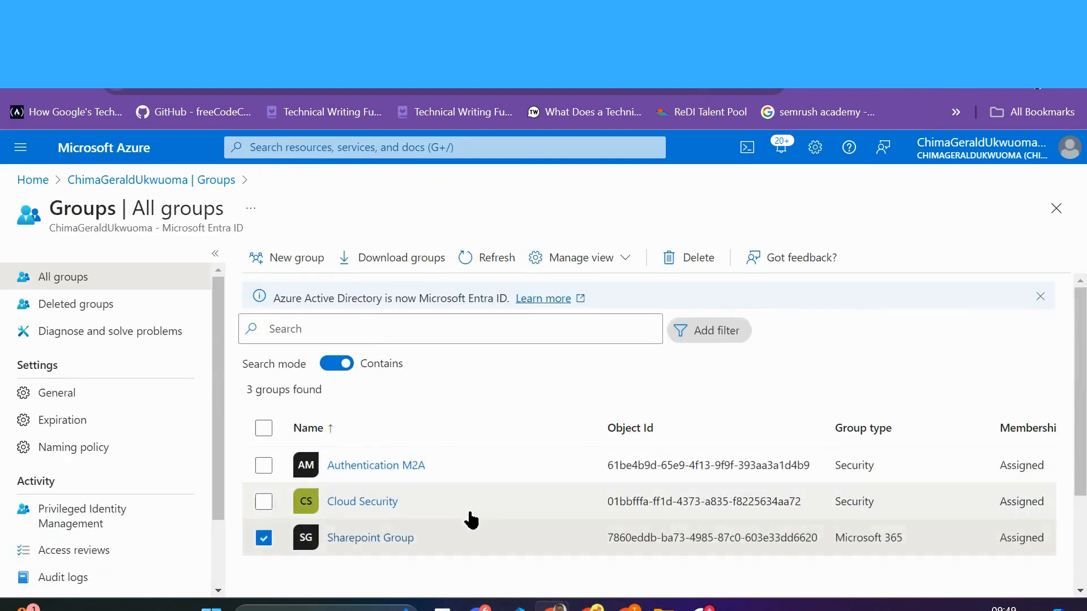
left_click(264, 539)
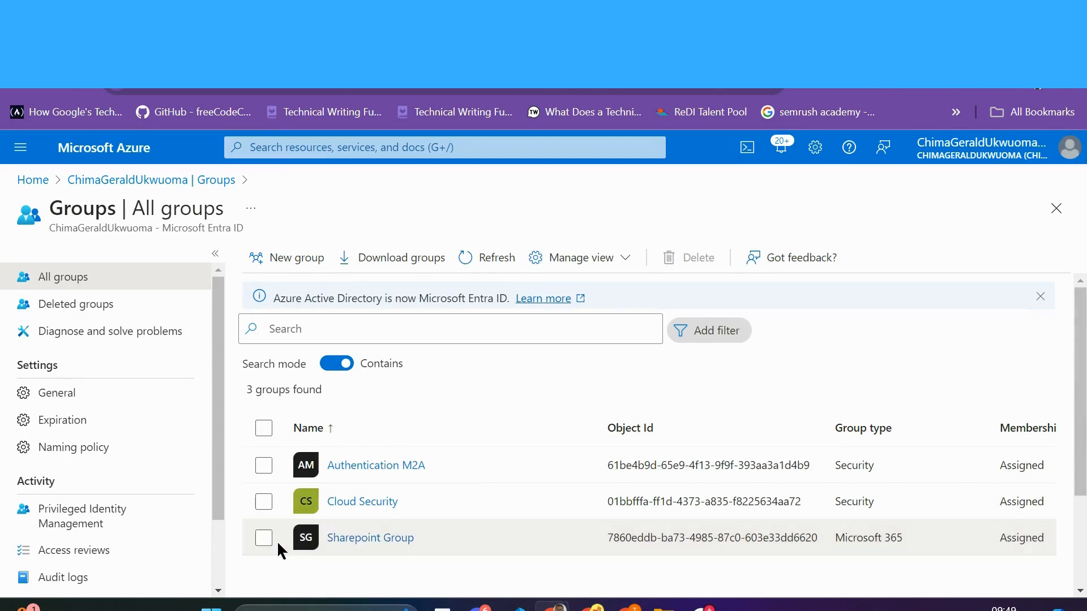
left_click(340, 541)
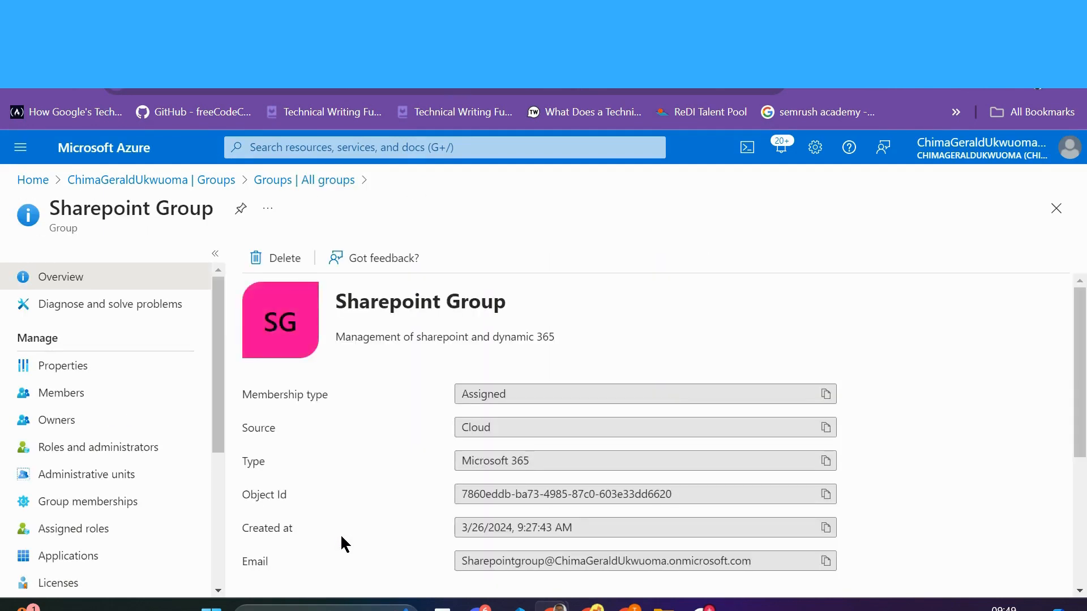
scroll(342, 535, "down", 4)
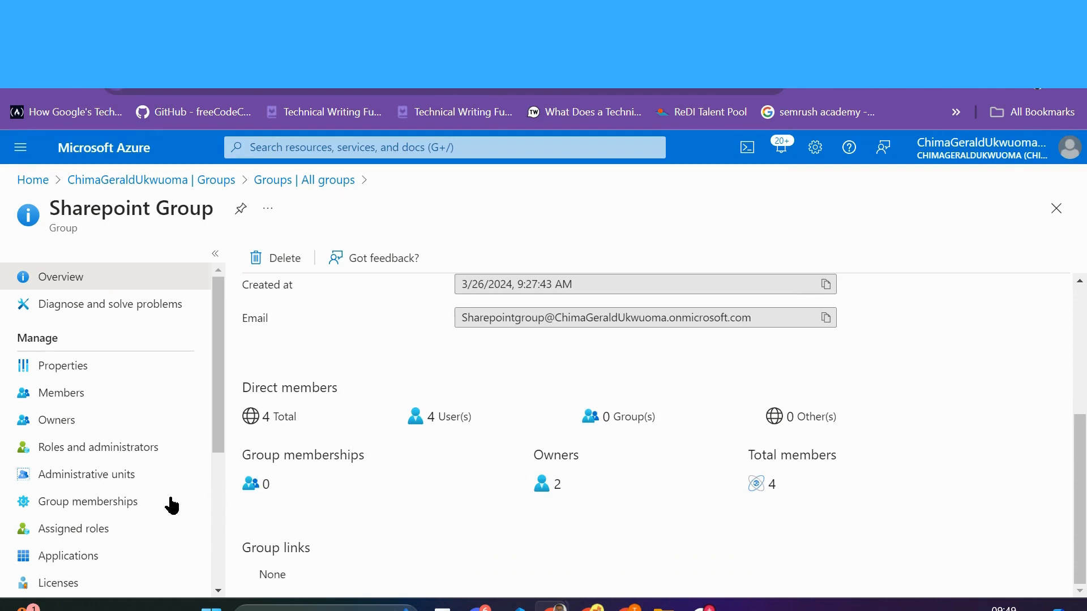
left_click(116, 480)
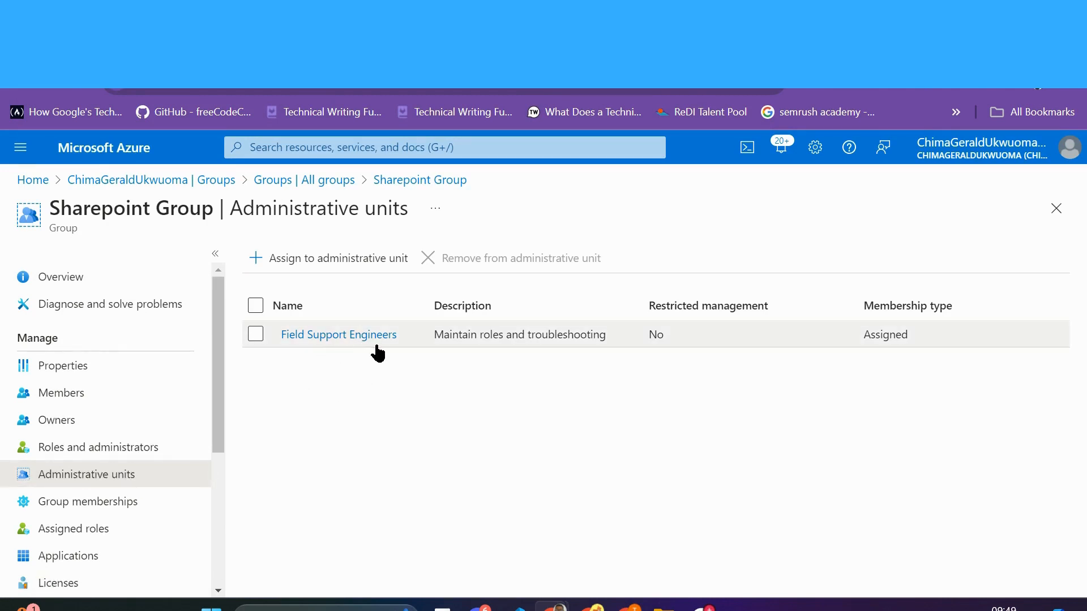
scroll(222, 408, "down", 1)
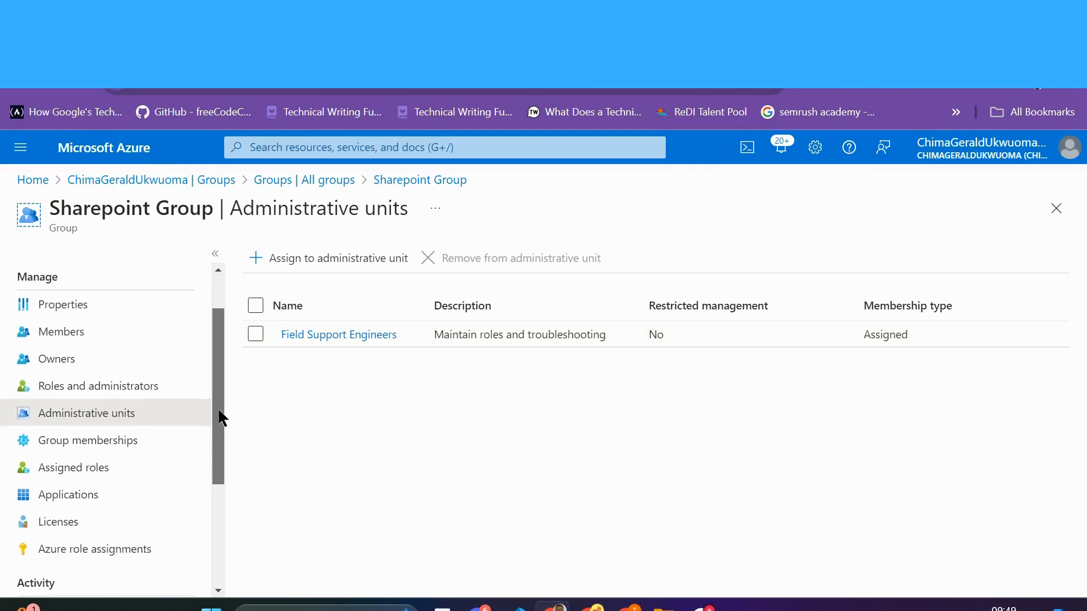
scroll(224, 396, "up", 1)
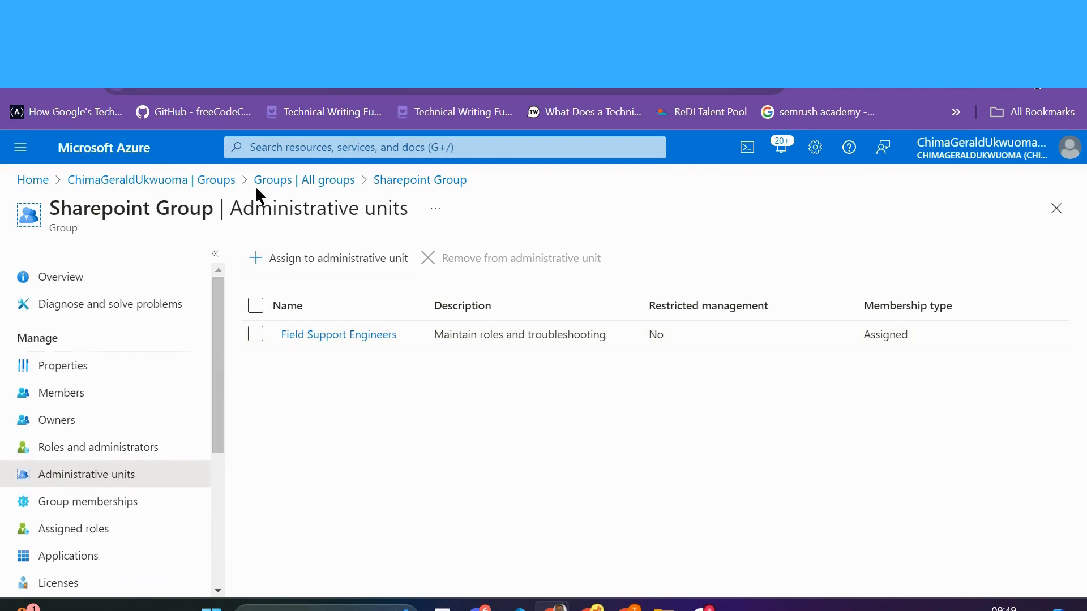
left_click(187, 181)
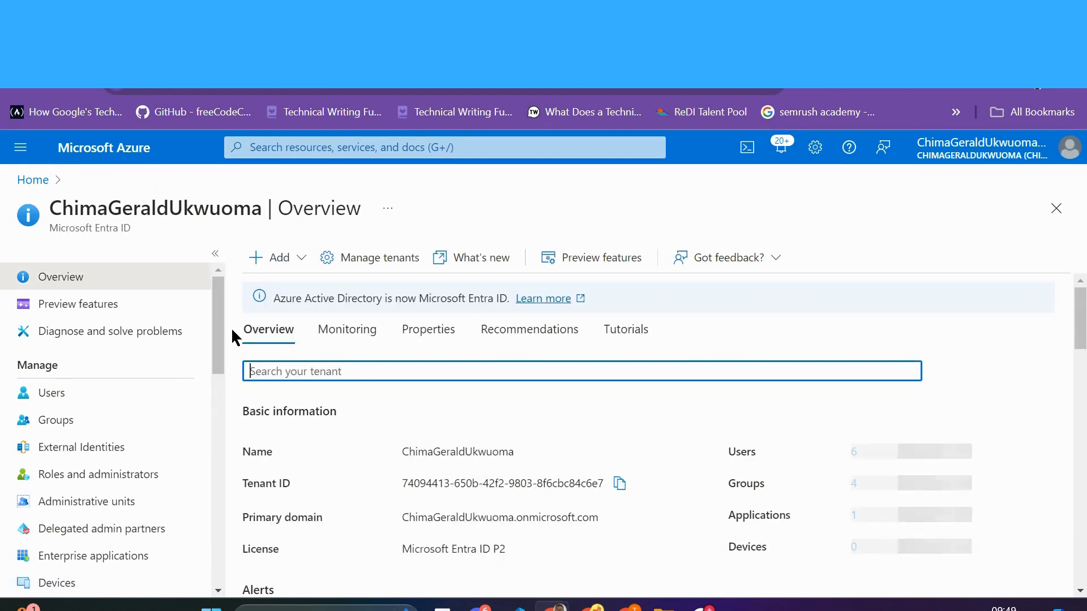
Step: Review the four administrative units, opening the Add unit form and leaving it without creating anything
scroll(218, 340, "down", 2)
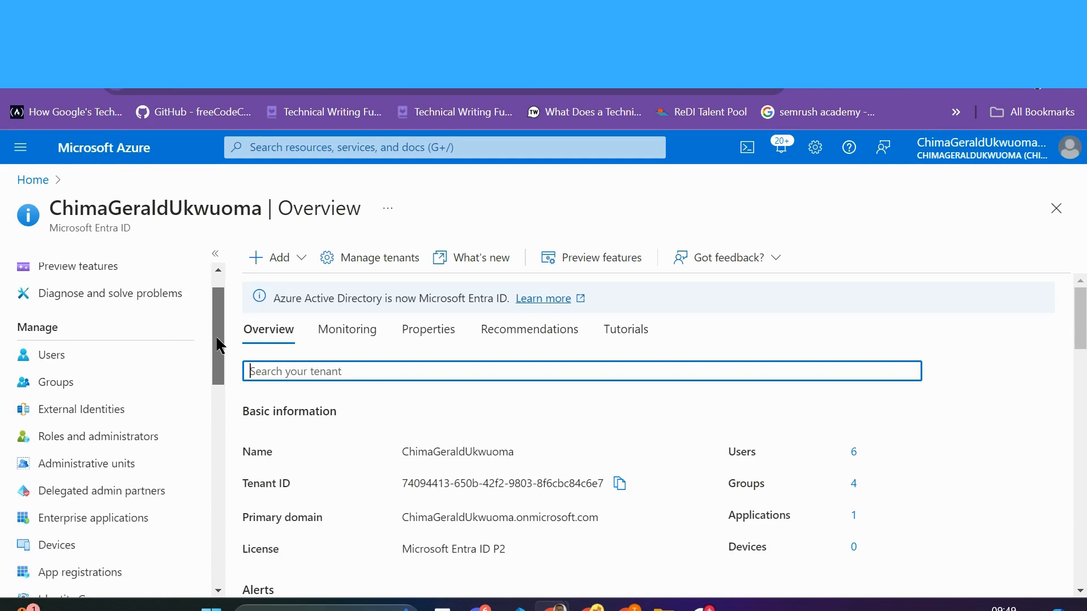
left_click(121, 460)
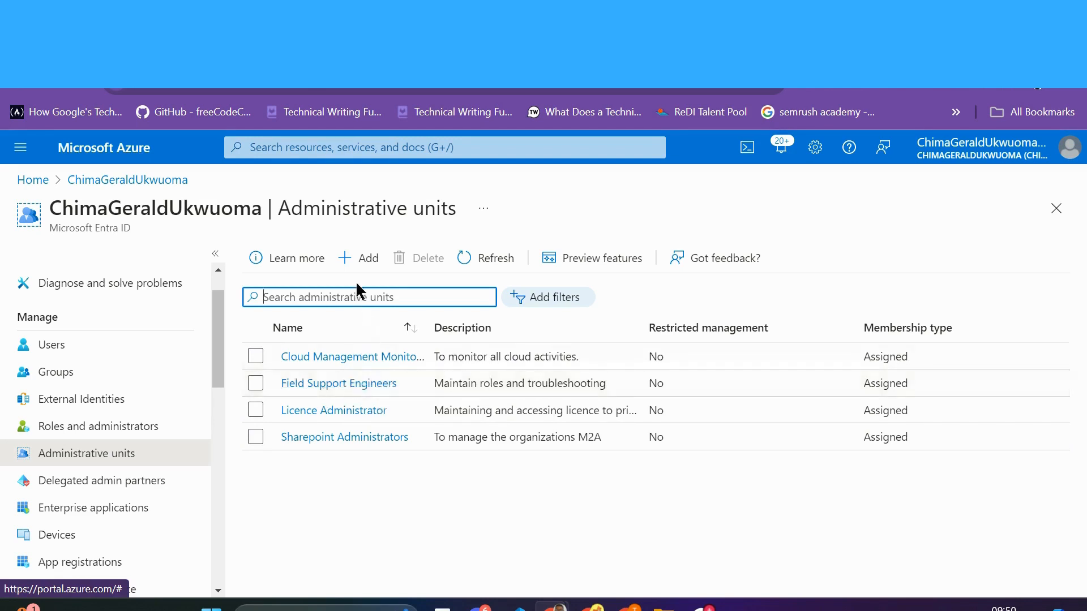
left_click(359, 258)
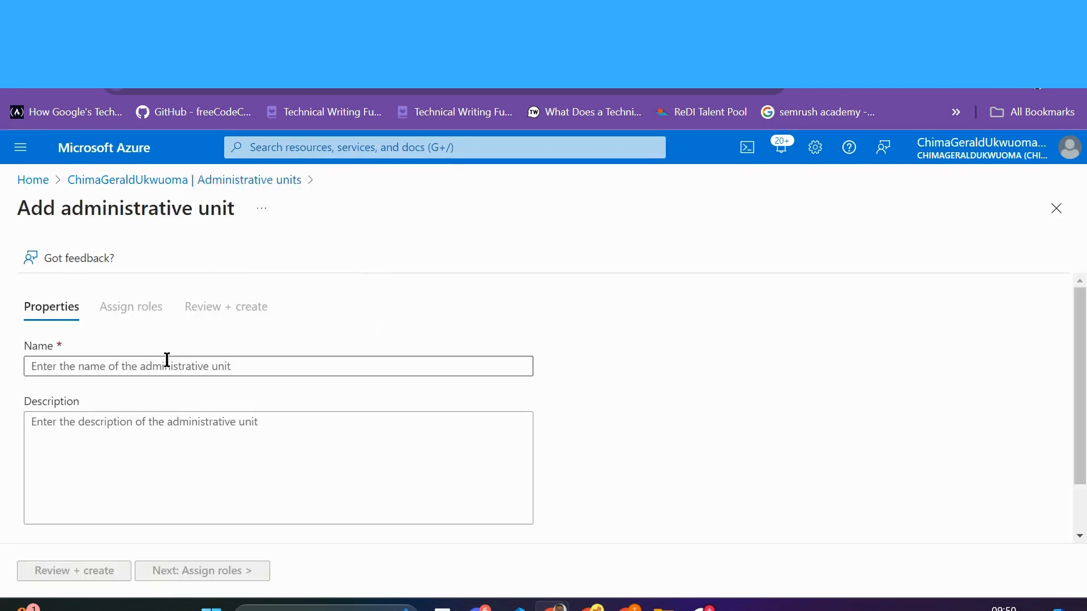
scroll(136, 391, "down", 1)
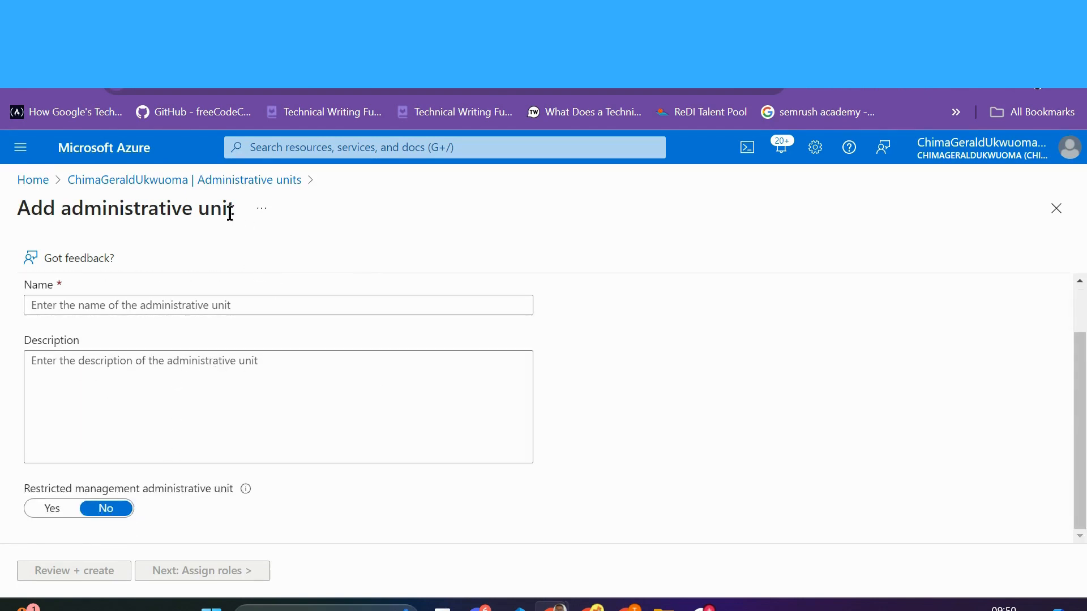
left_click(173, 182)
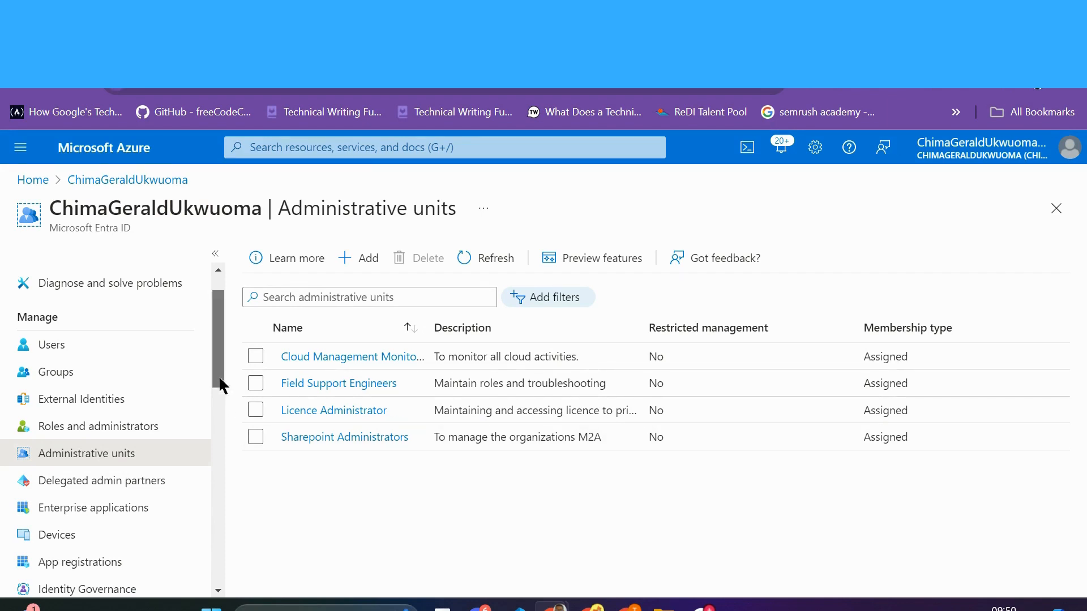
mouse_move(220, 379)
left_mouse_down()
mouse_move(229, 434)
mouse_move(225, 377)
left_mouse_up()
mouse_move(222, 368)
left_mouse_down()
mouse_move(223, 405)
mouse_move(218, 364)
left_mouse_up()
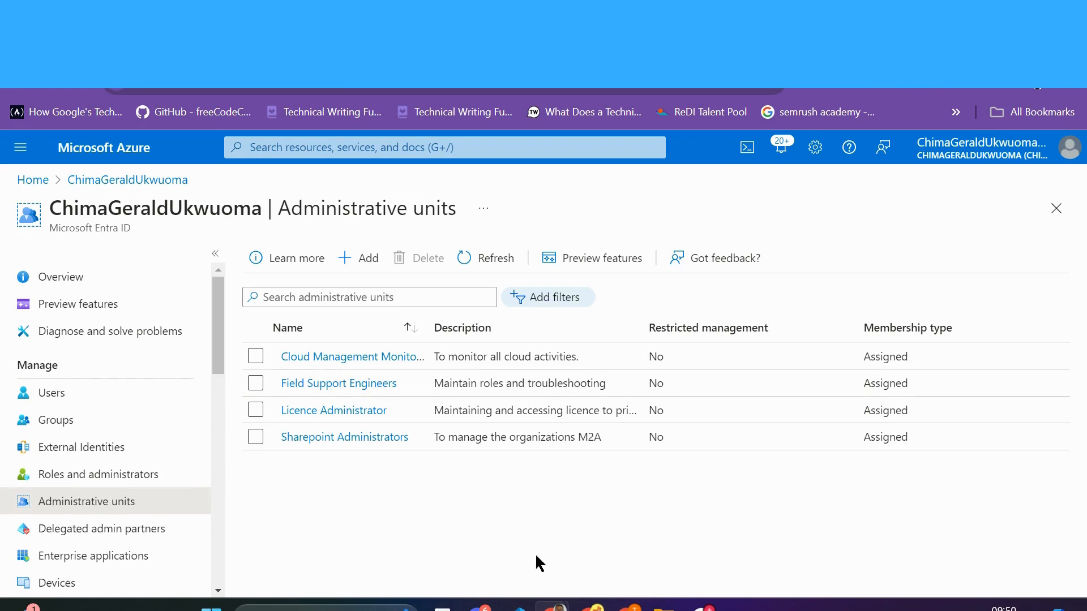